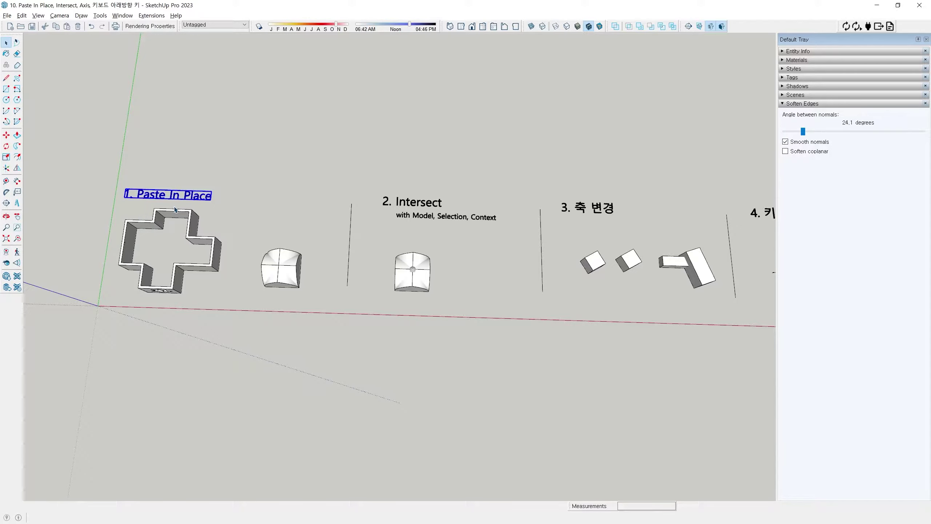
Step: Look over the four labelled practice examples: Paste In Place, Intersect, axis change and keyboard down-arrow key
{"action": "left_click", "coordinate": [250, 194]}
{"action": "scroll", "coordinate": [281, 195], "scroll_direction": "down", "scroll_amount": 1}
{"action": "middle_click_drag", "start_coordinate": [344, 191], "coordinate": [180, 172], "text": "shift"}
{"action": "scroll", "coordinate": [261, 190], "scroll_direction": "up", "scroll_amount": 3}
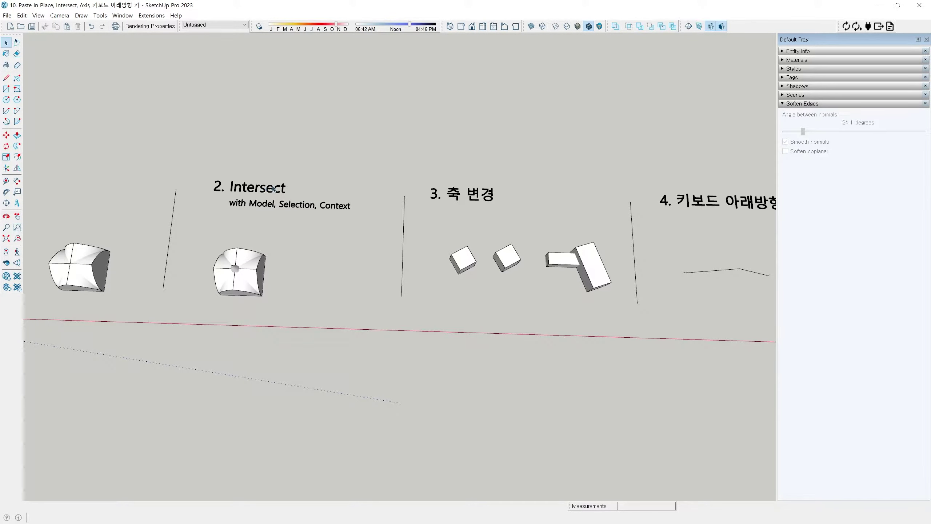
{"action": "scroll", "coordinate": [336, 161], "scroll_direction": "down", "scroll_amount": 1}
{"action": "middle_click_drag", "start_coordinate": [360, 171], "coordinate": [237, 156], "text": "shift"}
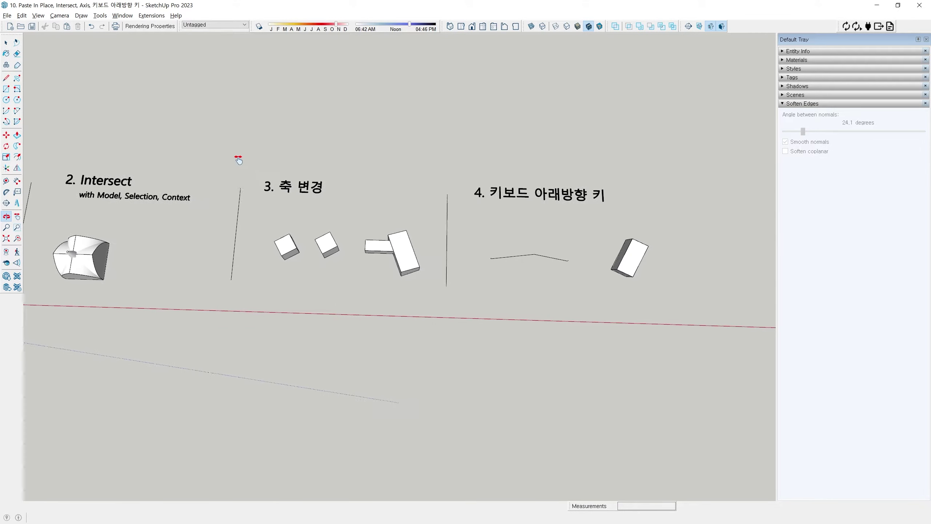
{"action": "scroll", "coordinate": [306, 190], "scroll_direction": "up", "scroll_amount": 3}
{"action": "left_click", "coordinate": [306, 189]}
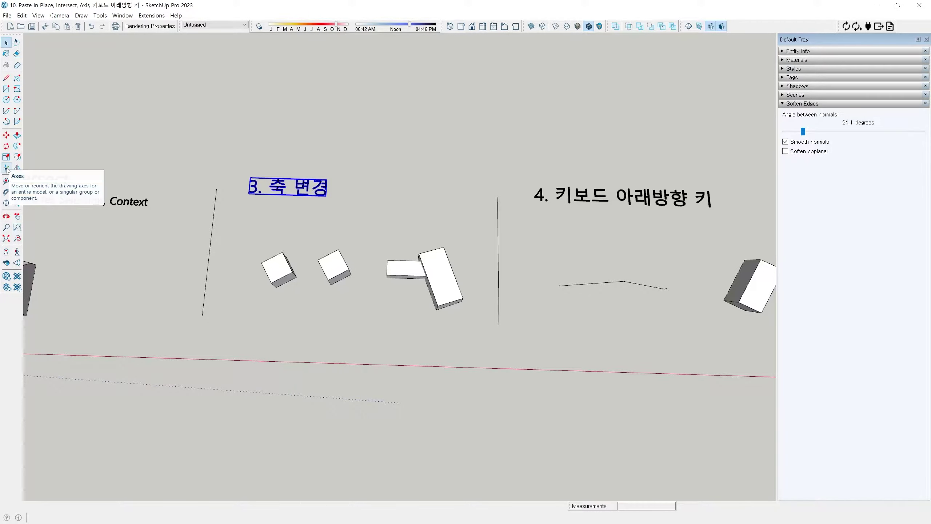
{"action": "left_click", "coordinate": [461, 158]}
{"action": "scroll", "coordinate": [462, 160], "scroll_direction": "down", "scroll_amount": 1}
{"action": "middle_click_drag", "start_coordinate": [543, 177], "coordinate": [237, 158], "text": "shift"}
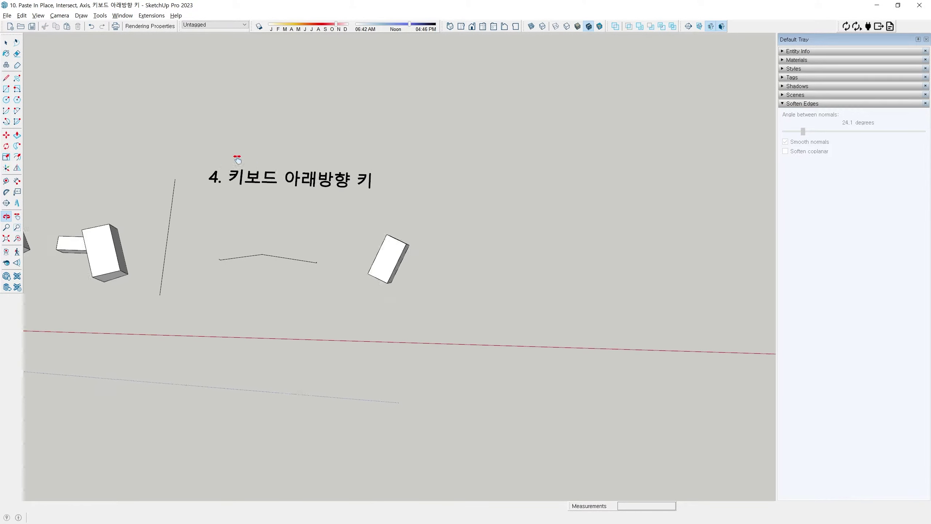
{"action": "left_click", "coordinate": [263, 183]}
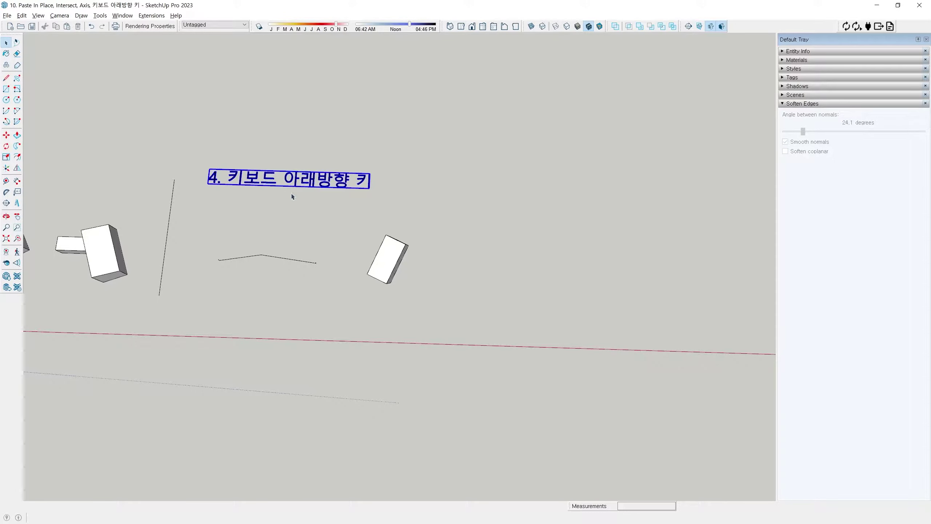
{"action": "middle_click_drag", "start_coordinate": [308, 202], "coordinate": [324, 270]}
{"action": "scroll", "coordinate": [334, 285], "scroll_direction": "up", "scroll_amount": 1}
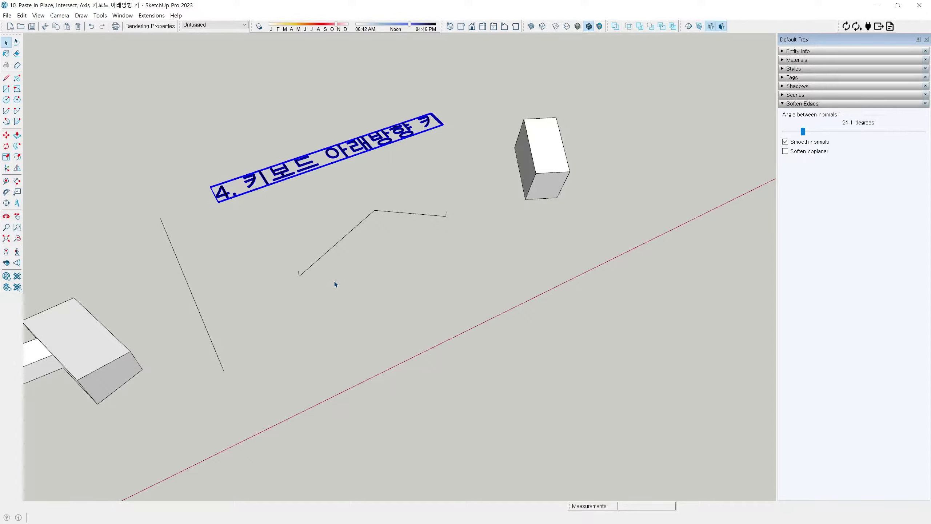
{"action": "scroll", "coordinate": [416, 233], "scroll_direction": "down", "scroll_amount": 3}
{"action": "middle_click_drag", "start_coordinate": [461, 243], "coordinate": [253, 275]}
{"action": "scroll", "coordinate": [207, 233], "scroll_direction": "up", "scroll_amount": 2}
{"action": "middle_click_drag", "start_coordinate": [161, 231], "coordinate": [259, 231], "text": "shift"}
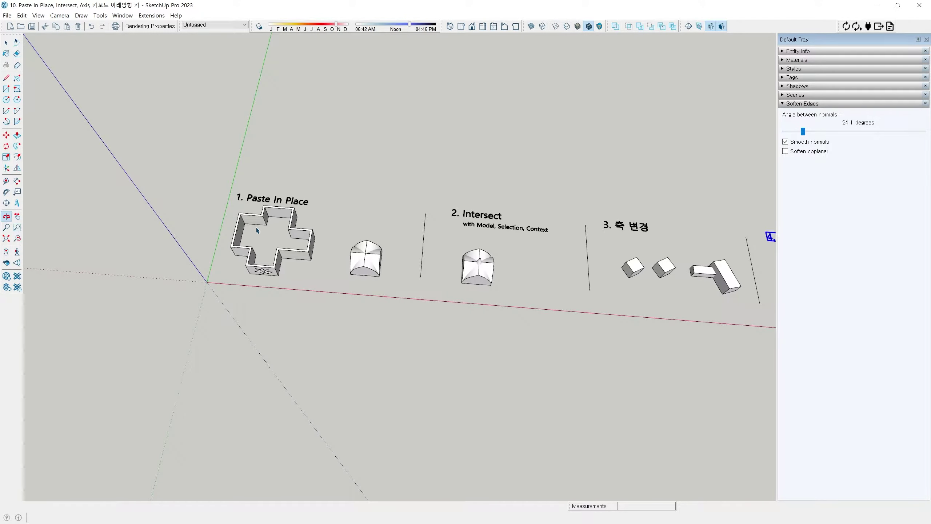
Step: Examine the cross-shaped wall group and the star-shaped opening in its front wall
{"action": "scroll", "coordinate": [261, 225], "scroll_direction": "up", "scroll_amount": 3}
{"action": "middle_click_drag", "start_coordinate": [335, 272], "coordinate": [390, 212], "text": "shift"}
{"action": "middle_click_drag", "start_coordinate": [367, 322], "coordinate": [304, 256]}
{"action": "scroll", "coordinate": [345, 273], "scroll_direction": "up", "scroll_amount": 4}
{"action": "left_click", "coordinate": [335, 239]}
{"action": "scroll", "coordinate": [304, 256], "scroll_direction": "up", "scroll_amount": 3}
{"action": "scroll", "coordinate": [304, 255], "scroll_direction": "up", "scroll_amount": 2}
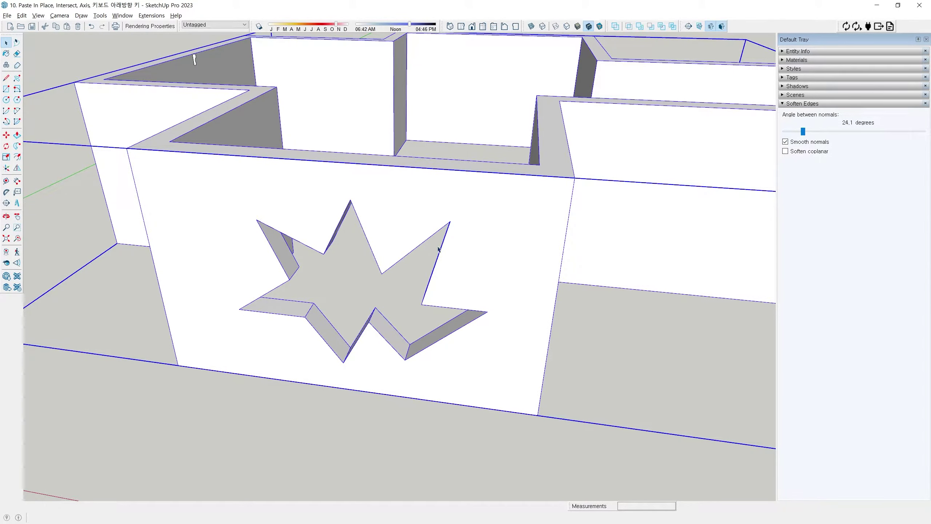
{"action": "scroll", "coordinate": [344, 202], "scroll_direction": "down", "scroll_amount": 3}
{"action": "left_click", "coordinate": [342, 276]}
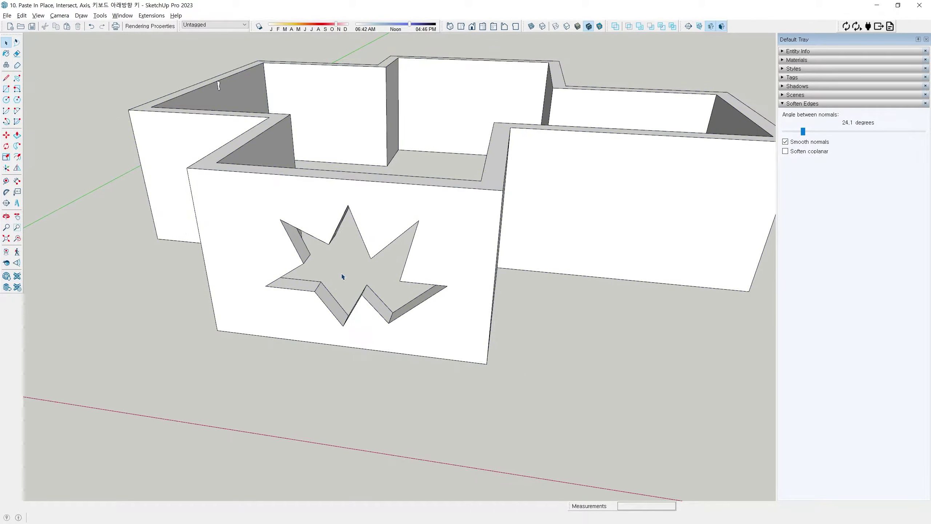
{"action": "scroll", "coordinate": [300, 266], "scroll_direction": "down", "scroll_amount": 2}
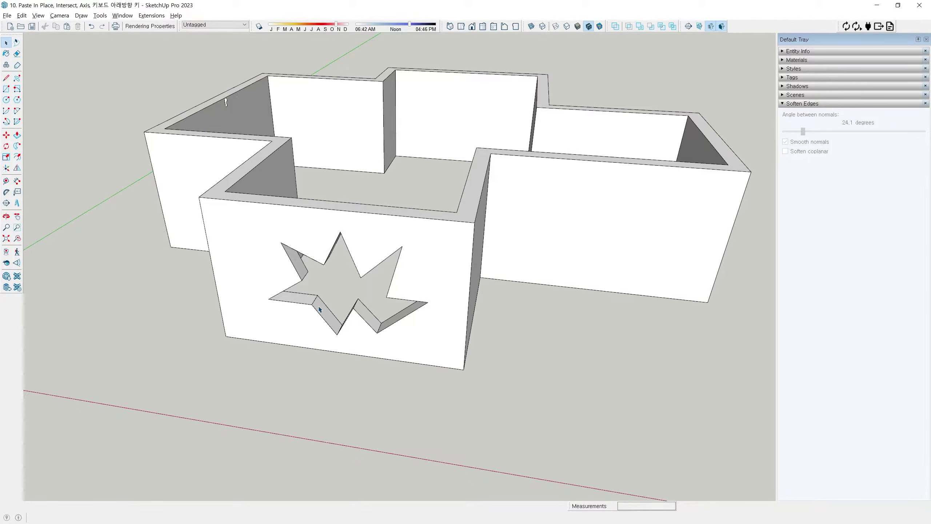
{"action": "middle_click_drag", "start_coordinate": [318, 306], "coordinate": [292, 256], "text": "shift"}
{"action": "scroll", "coordinate": [294, 279], "scroll_direction": "up", "scroll_amount": 1}
Step: Trace the lower outline of the star-shaped opening with lines, from its upper-left tip around to its right tip
{"action": "key", "text": "l"}
{"action": "scroll", "coordinate": [258, 251], "scroll_direction": "up", "scroll_amount": 3}
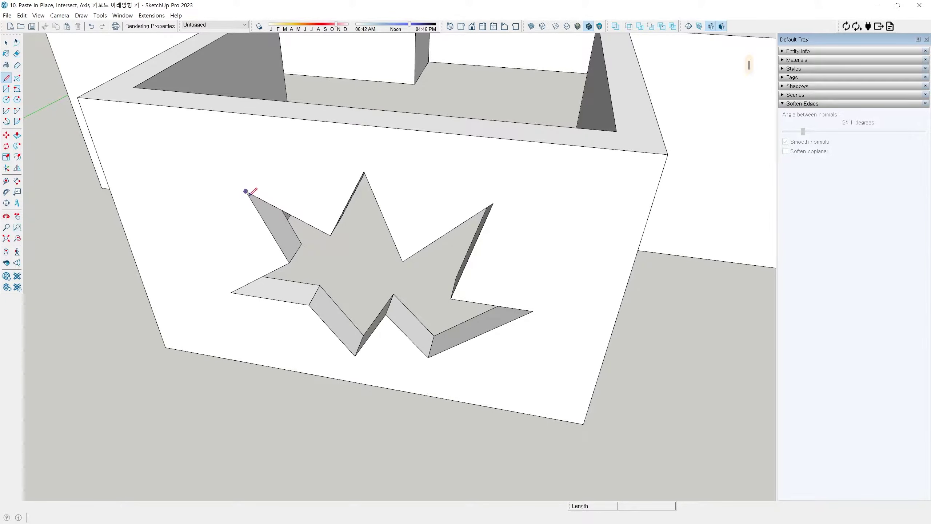
{"action": "left_click", "coordinate": [245, 191]}
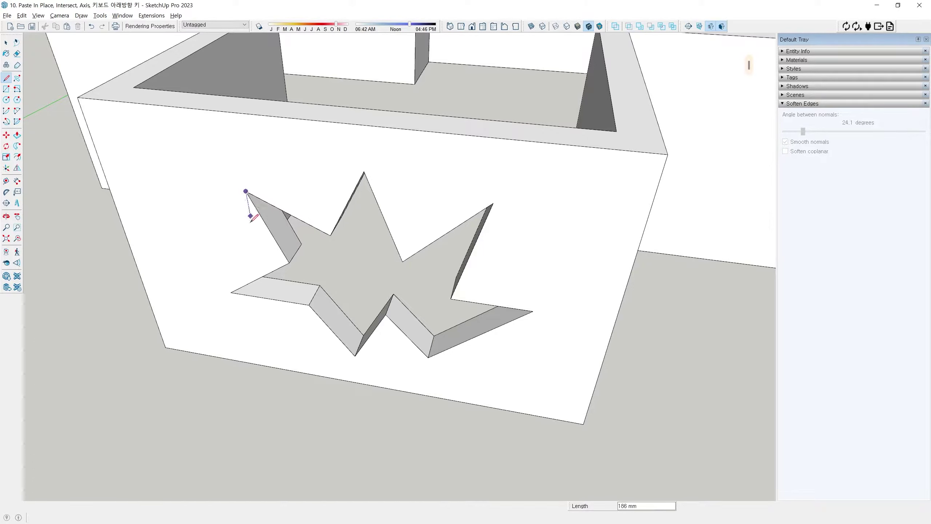
{"action": "left_click", "coordinate": [289, 262]}
{"action": "left_click", "coordinate": [231, 292]}
{"action": "left_click", "coordinate": [309, 304]}
{"action": "left_click", "coordinate": [355, 355]}
{"action": "left_click", "coordinate": [386, 315]}
{"action": "left_click", "coordinate": [428, 357]}
{"action": "left_click", "coordinate": [532, 311]}
{"action": "scroll", "coordinate": [533, 311], "scroll_direction": "up", "scroll_amount": 6}
{"action": "key", "text": "Escape"}
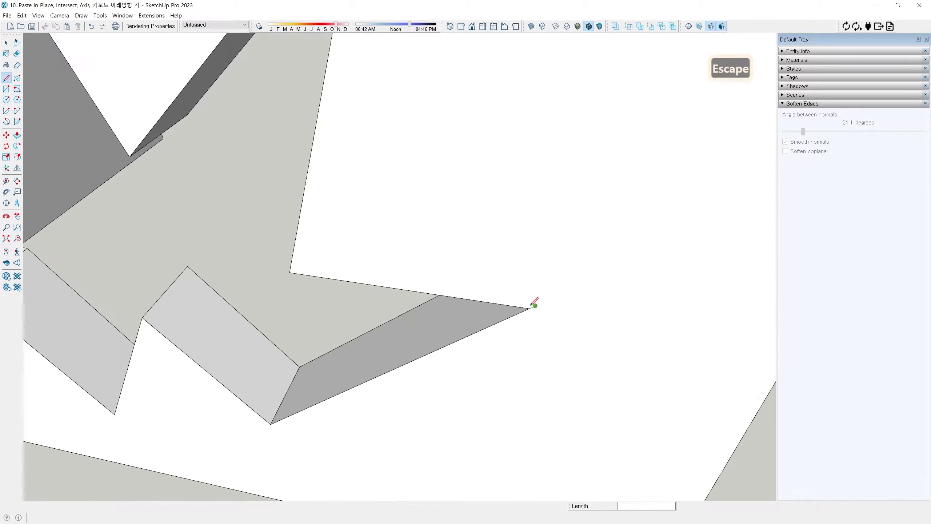
Step: Trace the upper outline of the star-shaped opening from its right tip back to the upper-left tip, closing the face
{"action": "left_click", "coordinate": [530, 309]}
{"action": "scroll", "coordinate": [391, 273], "scroll_direction": "down", "scroll_amount": 5}
{"action": "left_click", "coordinate": [264, 262]}
{"action": "scroll", "coordinate": [270, 244], "scroll_direction": "down", "scroll_amount": 3}
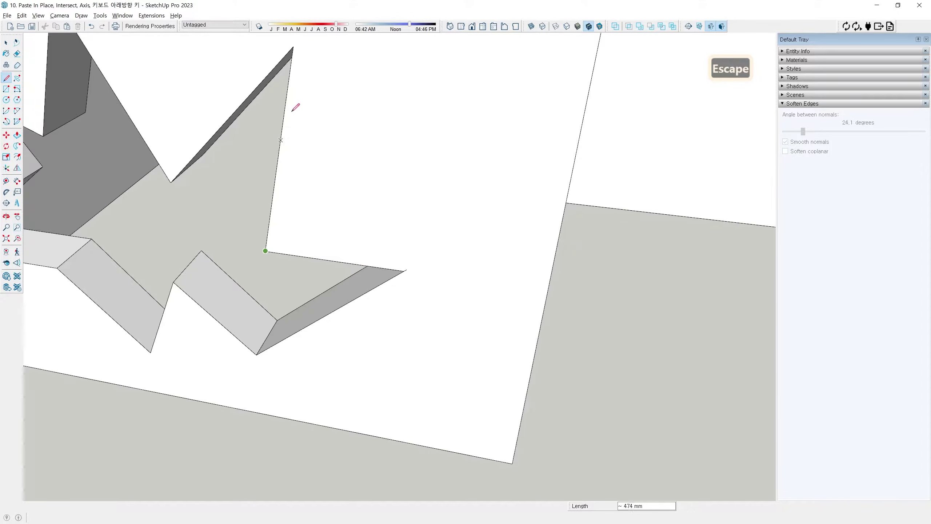
{"action": "middle_click_drag", "start_coordinate": [298, 49], "coordinate": [353, 136], "text": "shift"}
{"action": "left_click", "coordinate": [346, 138]}
{"action": "left_click", "coordinate": [213, 255]}
{"action": "scroll", "coordinate": [213, 254], "scroll_direction": "down", "scroll_amount": 4}
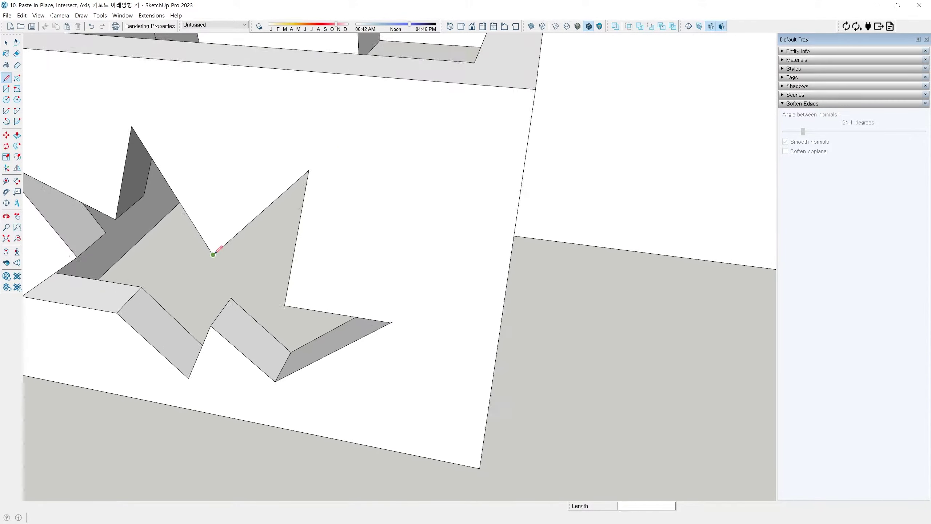
{"action": "middle_click_drag", "start_coordinate": [172, 158], "coordinate": [288, 176], "text": "shift"}
{"action": "left_click", "coordinate": [262, 155]}
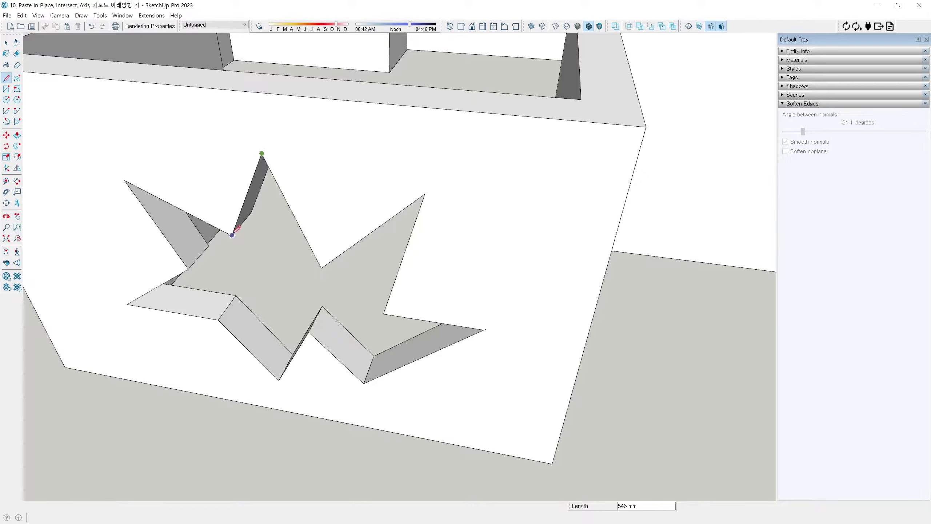
{"action": "left_click", "coordinate": [232, 235]}
{"action": "middle_click_drag", "start_coordinate": [182, 199], "coordinate": [272, 183], "text": "shift"}
{"action": "scroll", "coordinate": [222, 165], "scroll_direction": "up", "scroll_amount": 2}
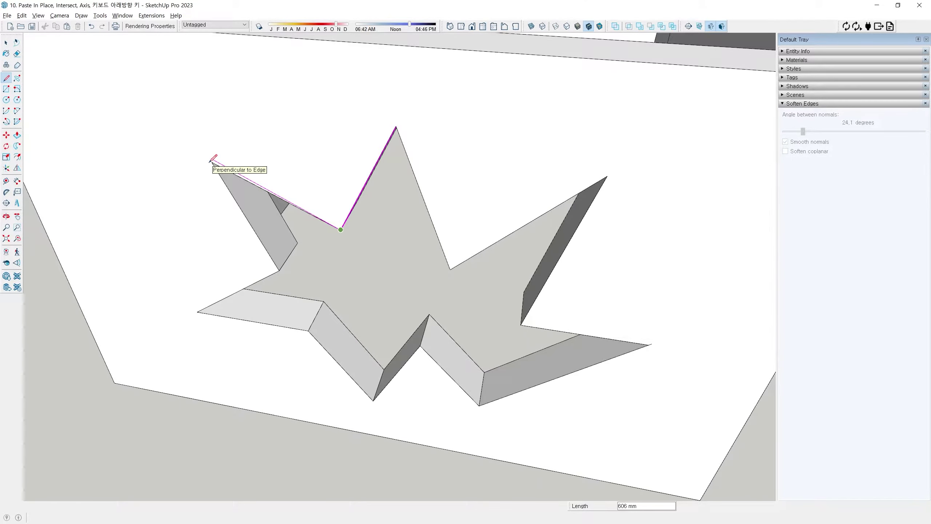
{"action": "left_click", "coordinate": [214, 163]}
Step: Delete the short stray edge extending past the star outline's right tip
{"action": "key", "text": "space"}
{"action": "scroll", "coordinate": [331, 262], "scroll_direction": "down", "scroll_amount": 2}
{"action": "middle_click_drag", "start_coordinate": [332, 262], "coordinate": [281, 317]}
{"action": "scroll", "coordinate": [545, 319], "scroll_direction": "up", "scroll_amount": 2}
{"action": "left_click", "coordinate": [546, 319]}
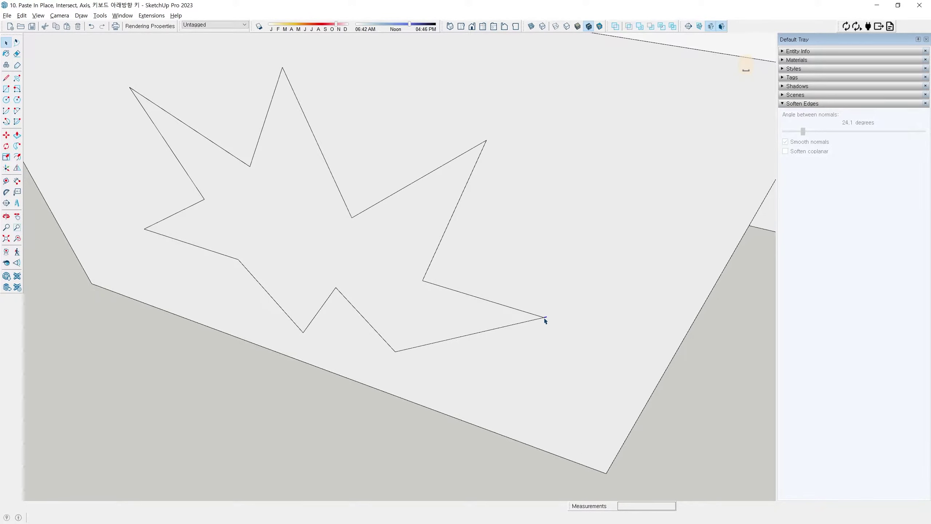
{"action": "scroll", "coordinate": [405, 259], "scroll_direction": "down", "scroll_amount": 3}
{"action": "key", "text": "Delete"}
Step: Push/Pull the star-shaped face slightly outward into a thin panel and group its geometry
{"action": "left_click", "coordinate": [369, 268]}
{"action": "mouse_move", "coordinate": [359, 253]}
{"action": "middle_mouse_down"}
{"action": "mouse_move", "coordinate": [364, 272]}
{"action": "mouse_move", "coordinate": [353, 230]}
{"action": "mouse_move", "coordinate": [343, 245]}
{"action": "mouse_move", "coordinate": [369, 239]}
{"action": "middle_mouse_up"}
{"action": "scroll", "coordinate": [353, 230], "scroll_direction": "down", "scroll_amount": 2}
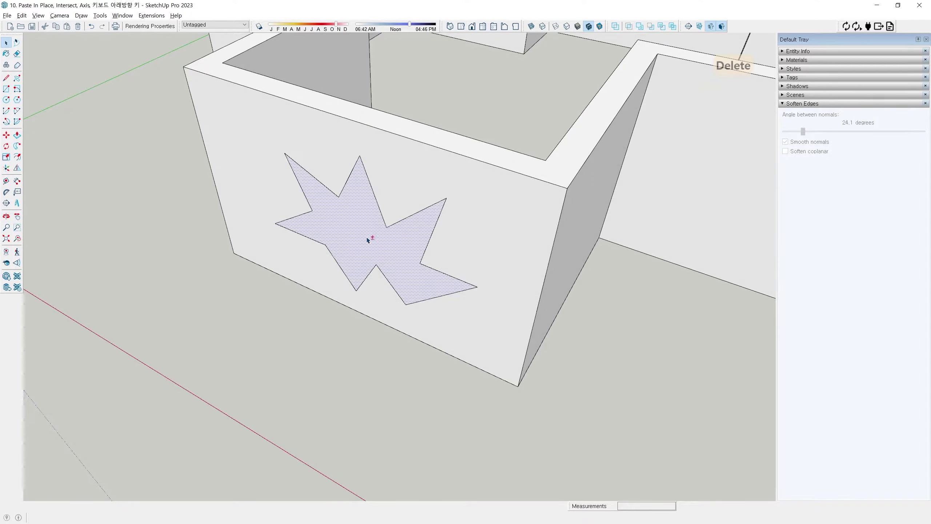
{"action": "scroll", "coordinate": [368, 239], "scroll_direction": "up", "scroll_amount": 2}
{"action": "key", "text": "p"}
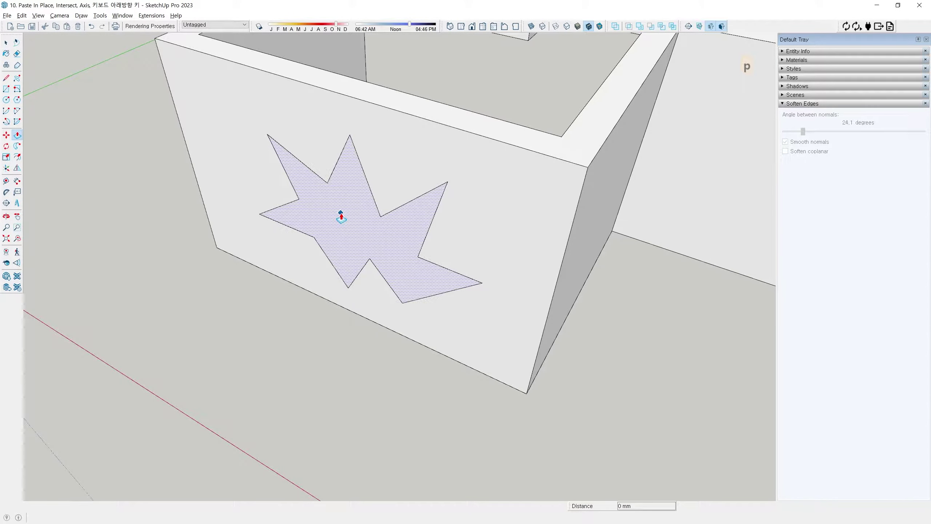
{"action": "left_click", "coordinate": [342, 218]}
{"action": "key", "text": "space"}
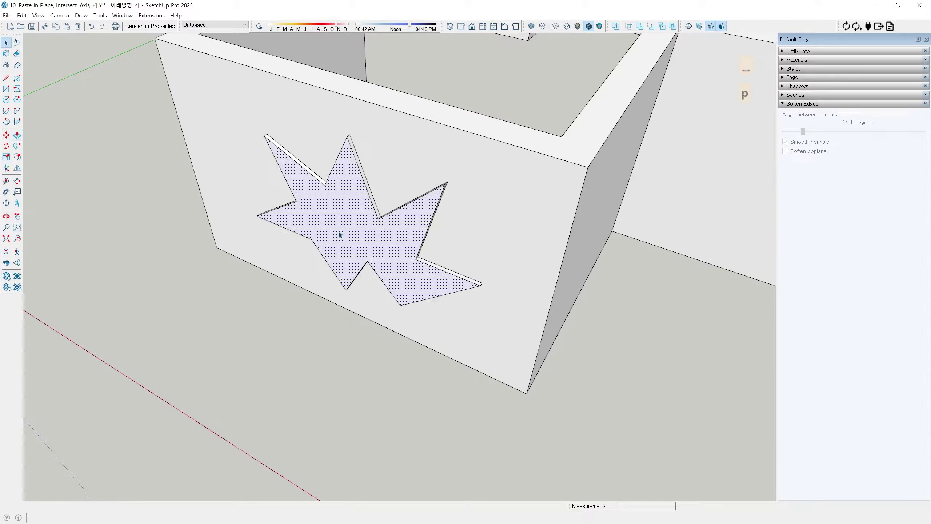
{"action": "double_click", "coordinate": [340, 235]}
{"action": "key", "text": "ctrl+g"}
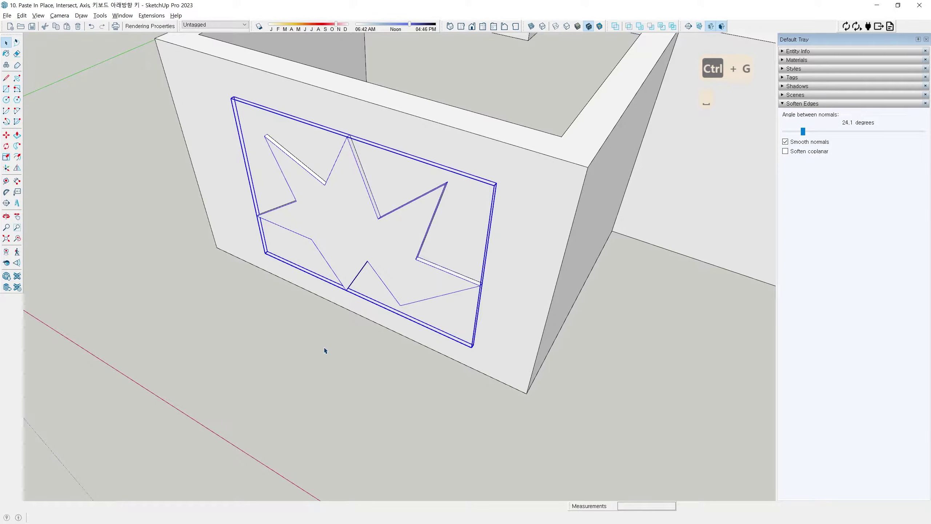
Step: Move the star-shaped panel group about 101 mm back into the wall opening and deselect it
{"action": "key", "text": "m"}
{"action": "left_click", "coordinate": [285, 354]}
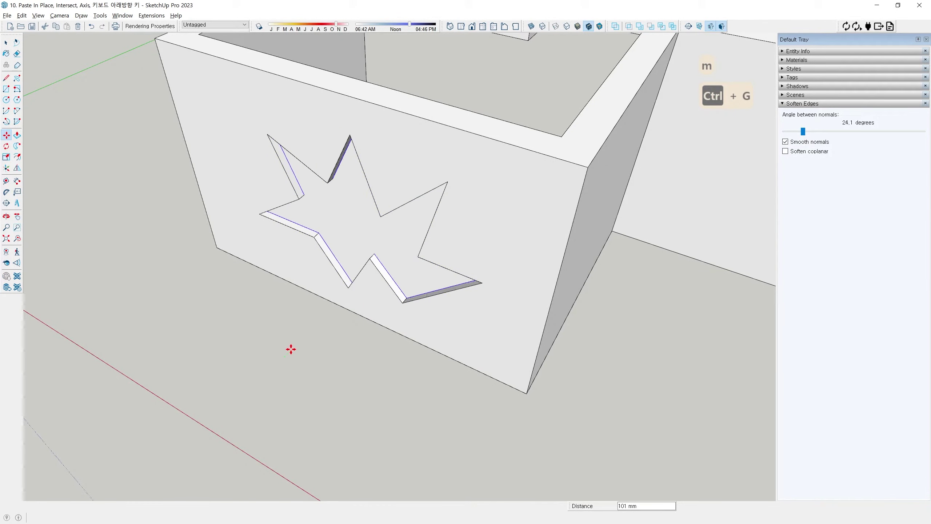
{"action": "left_click", "coordinate": [291, 348]}
{"action": "key", "text": "space"}
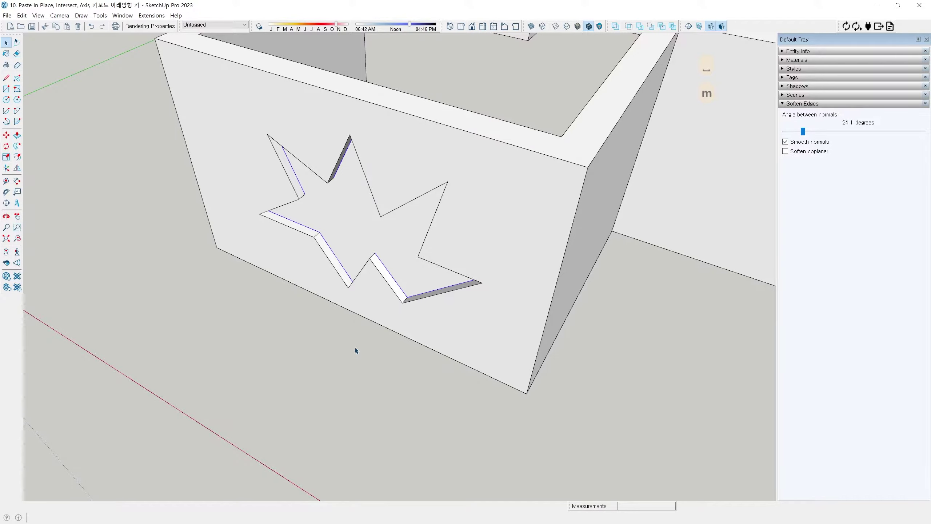
{"action": "left_click", "coordinate": [355, 350]}
Step: Inspect the star-shaped panel set inside the opening, then delete its group
{"action": "middle_click_drag", "start_coordinate": [355, 349], "coordinate": [358, 246]}
{"action": "middle_click_drag", "start_coordinate": [352, 288], "coordinate": [439, 269]}
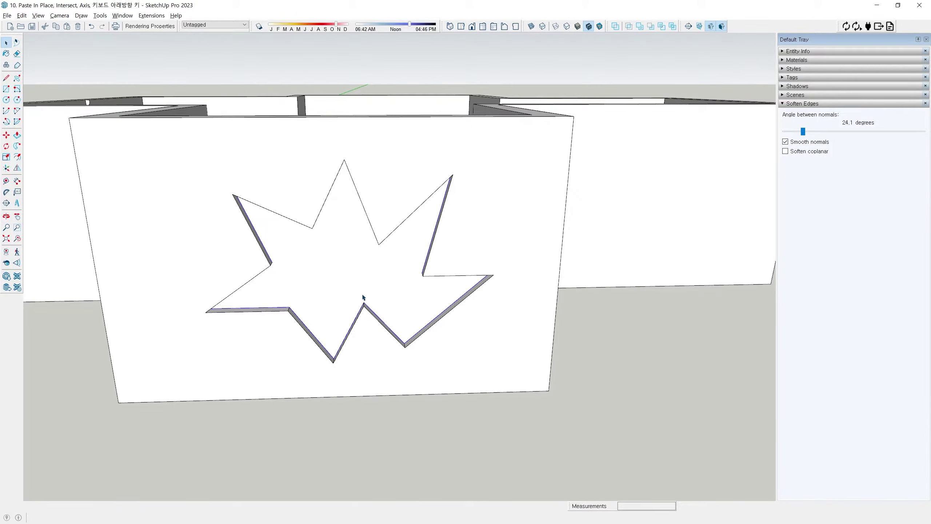
{"action": "middle_click_drag", "start_coordinate": [355, 261], "coordinate": [307, 242]}
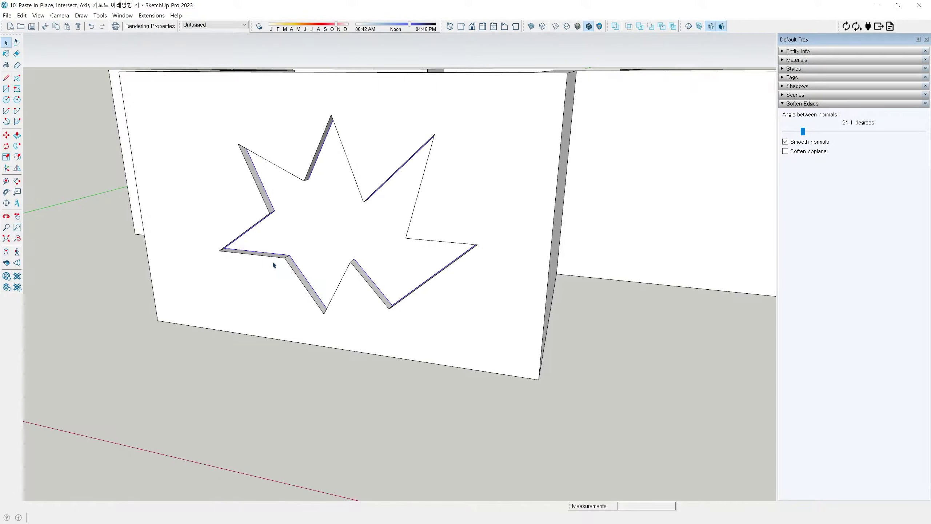
{"action": "middle_click_drag", "start_coordinate": [324, 204], "coordinate": [389, 245]}
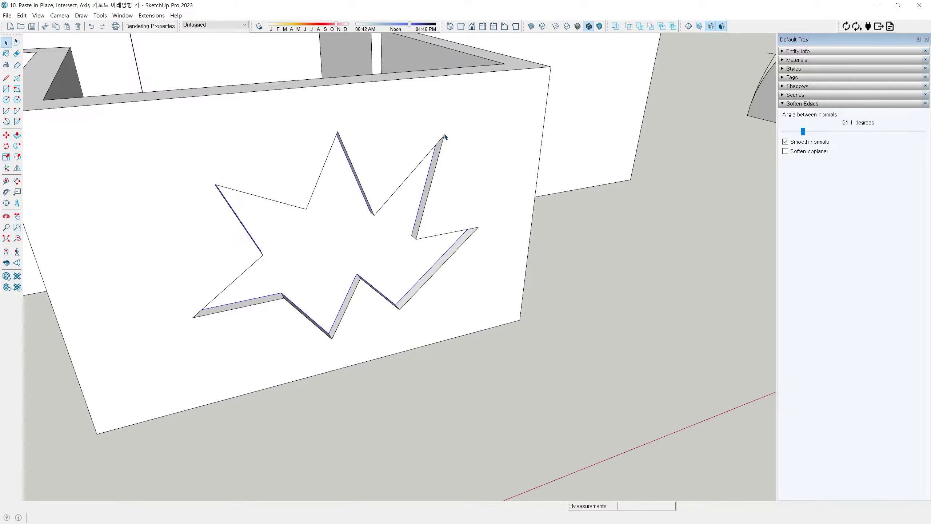
{"action": "middle_click_drag", "start_coordinate": [322, 253], "coordinate": [226, 222]}
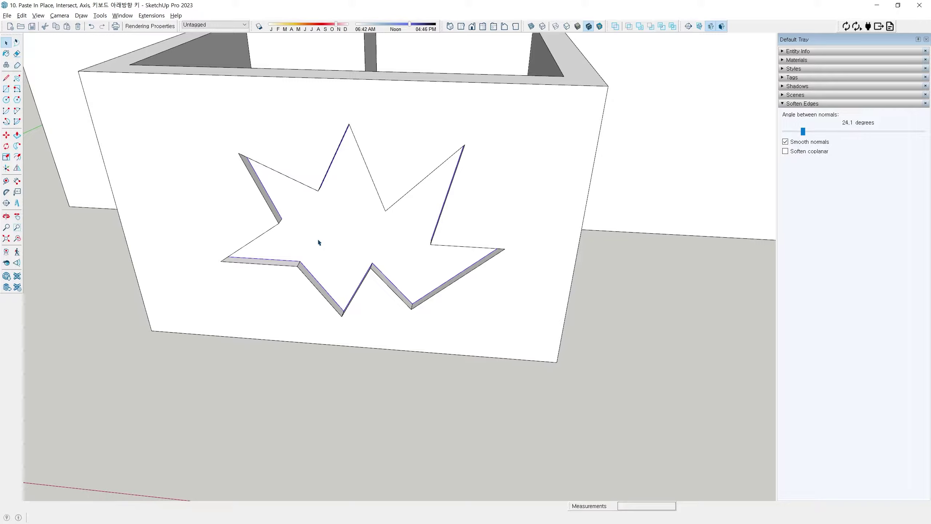
{"action": "key", "text": "Delete"}
Step: Examine the empty star-shaped opening in the front wall and its place in the cross-shaped building
{"action": "scroll", "coordinate": [368, 200], "scroll_direction": "down", "scroll_amount": 3}
{"action": "middle_click_drag", "start_coordinate": [364, 206], "coordinate": [311, 225]}
{"action": "scroll", "coordinate": [311, 226], "scroll_direction": "up", "scroll_amount": 4}
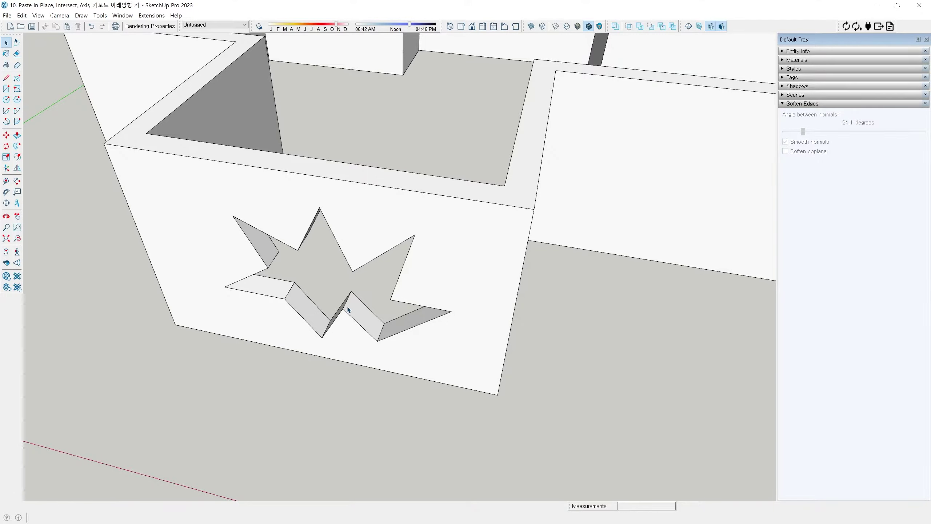
{"action": "middle_click_drag", "start_coordinate": [348, 310], "coordinate": [394, 299]}
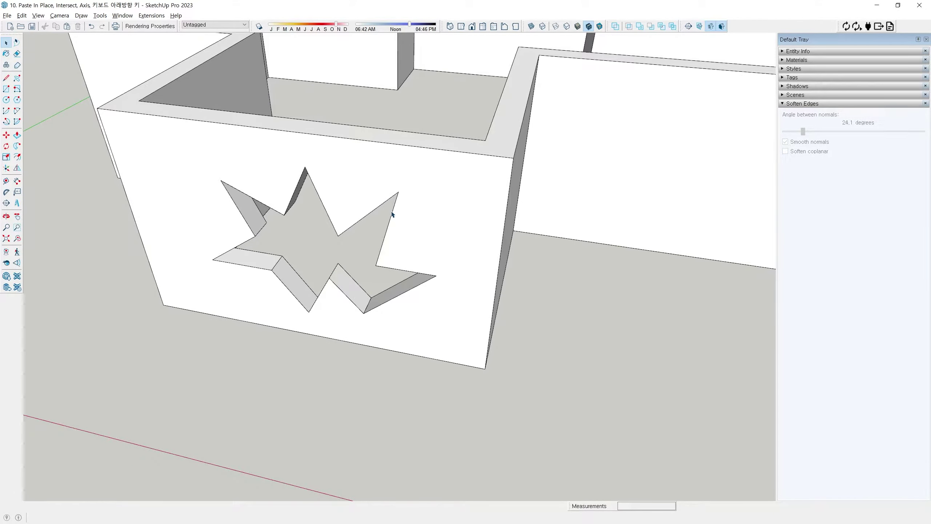
{"action": "scroll", "coordinate": [392, 214], "scroll_direction": "down", "scroll_amount": 6}
{"action": "middle_click_drag", "start_coordinate": [392, 214], "coordinate": [407, 350]}
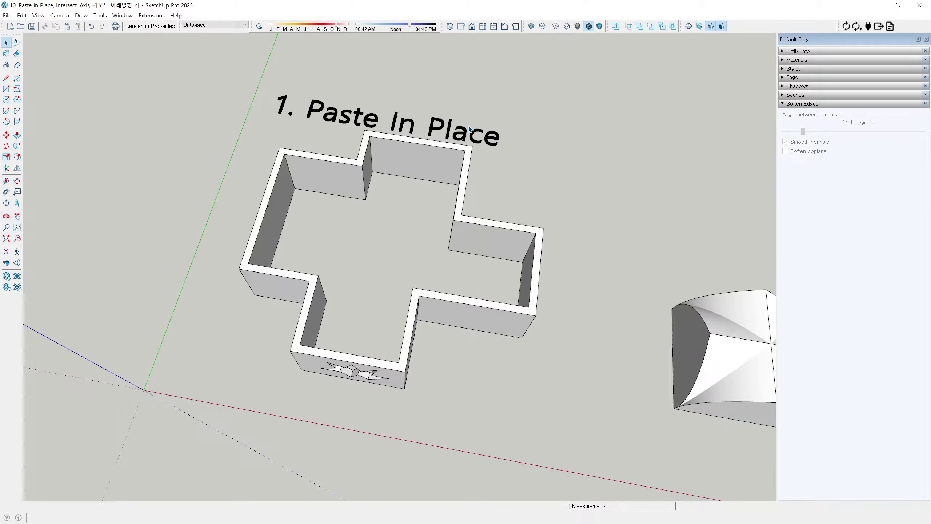
{"action": "middle_click_drag", "start_coordinate": [402, 289], "coordinate": [366, 220]}
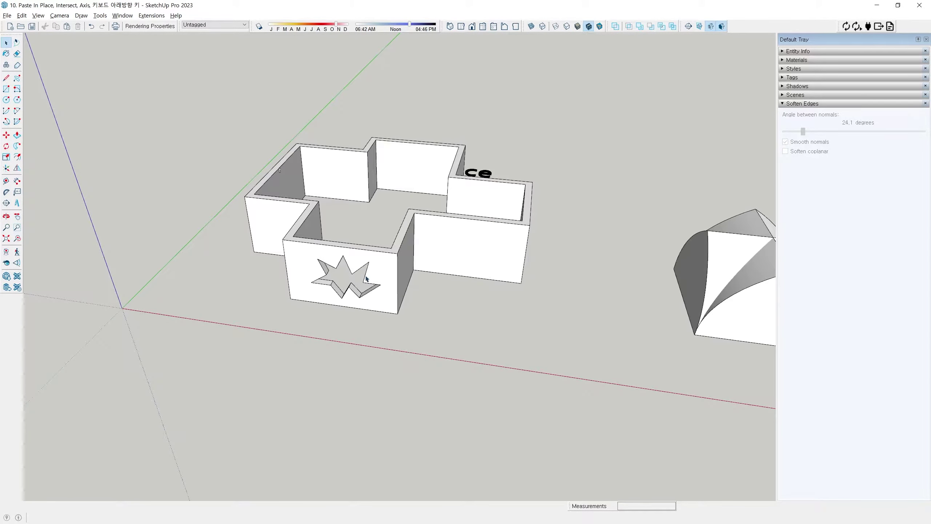
{"action": "scroll", "coordinate": [362, 265], "scroll_direction": "up", "scroll_amount": 5}
{"action": "middle_click_drag", "start_coordinate": [374, 298], "coordinate": [366, 231]}
{"action": "scroll", "coordinate": [416, 238], "scroll_direction": "up", "scroll_amount": 4}
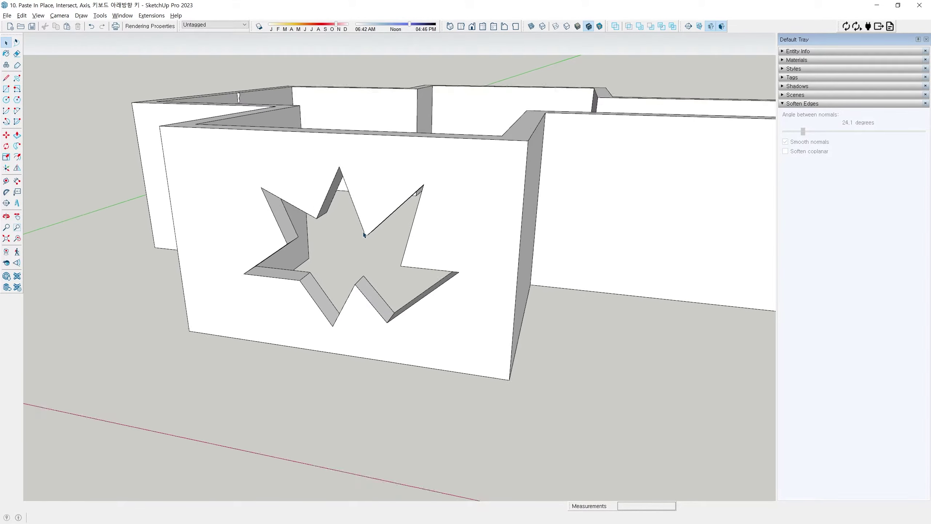
{"action": "scroll", "coordinate": [364, 231], "scroll_direction": "up", "scroll_amount": 3}
{"action": "scroll", "coordinate": [352, 174], "scroll_direction": "down", "scroll_amount": 1}
{"action": "middle_click_drag", "start_coordinate": [353, 176], "coordinate": [357, 190], "text": "shift"}
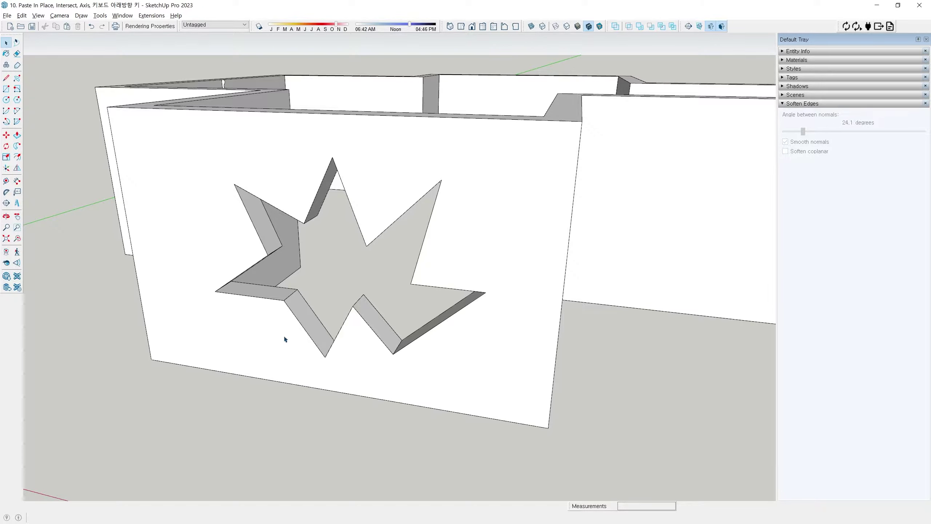
Step: Open the cross-shaped wall group for editing and copy its front face with the star-shaped opening
{"action": "double_click", "coordinate": [195, 184]}
{"action": "left_click", "coordinate": [266, 150]}
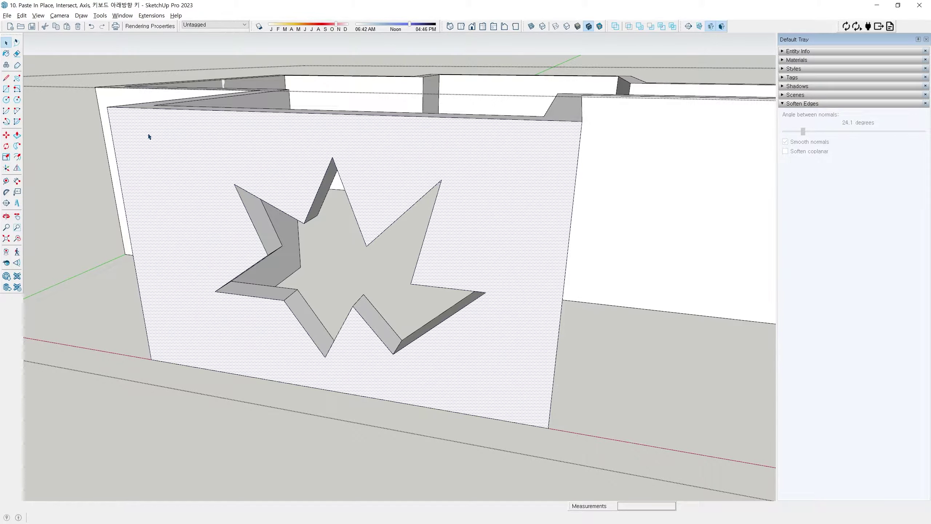
{"action": "mouse_move", "coordinate": [108, 107]}
{"action": "left_mouse_down"}
{"action": "mouse_move", "coordinate": [566, 122]}
{"action": "mouse_move", "coordinate": [570, 213]}
{"action": "mouse_move", "coordinate": [545, 433]}
{"action": "mouse_move", "coordinate": [420, 425]}
{"action": "mouse_move", "coordinate": [178, 375]}
{"action": "mouse_move", "coordinate": [147, 305]}
{"action": "mouse_move", "coordinate": [107, 96]}
{"action": "left_mouse_up"}
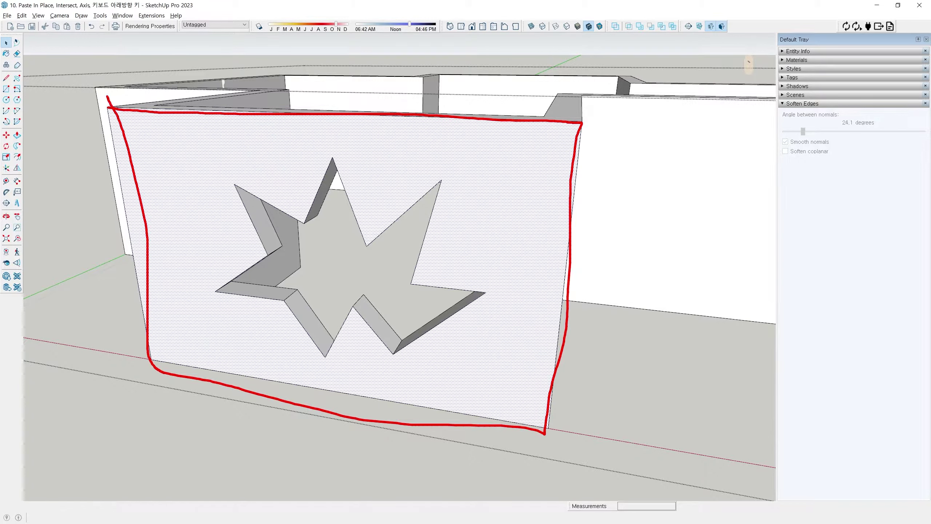
{"action": "mouse_move", "coordinate": [231, 181]}
{"action": "left_mouse_down"}
{"action": "mouse_move", "coordinate": [268, 252]}
{"action": "mouse_move", "coordinate": [209, 287]}
{"action": "mouse_move", "coordinate": [303, 330]}
{"action": "mouse_move", "coordinate": [364, 298]}
{"action": "left_mouse_up"}
{"action": "key", "text": "Escape"}
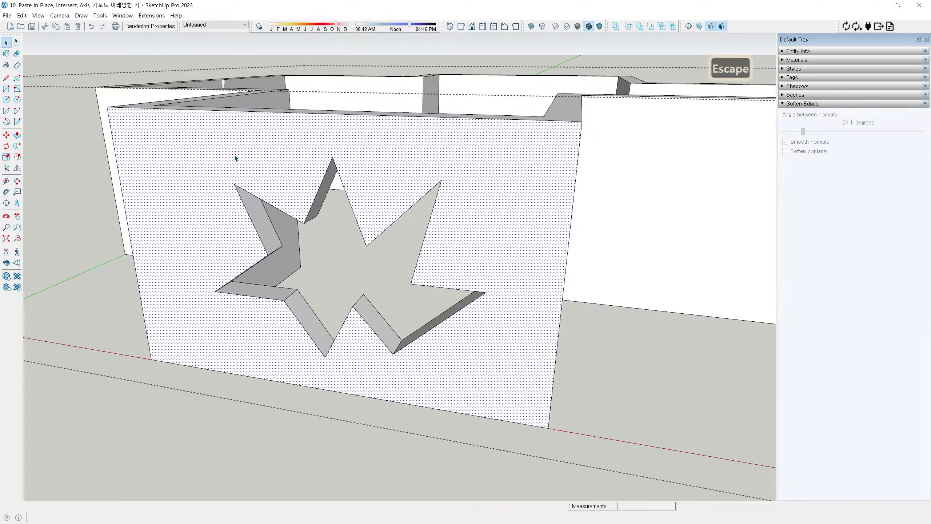
{"action": "key", "text": "ctrl+c"}
{"action": "key", "text": "ctrl+c"}
{"action": "key", "text": "ctrl+c"}
{"action": "key", "text": "ctrl+c"}
{"action": "key", "text": "ctrl+c"}
{"action": "key", "text": "ctrl+c"}
{"action": "key", "text": "ctrl+c"}
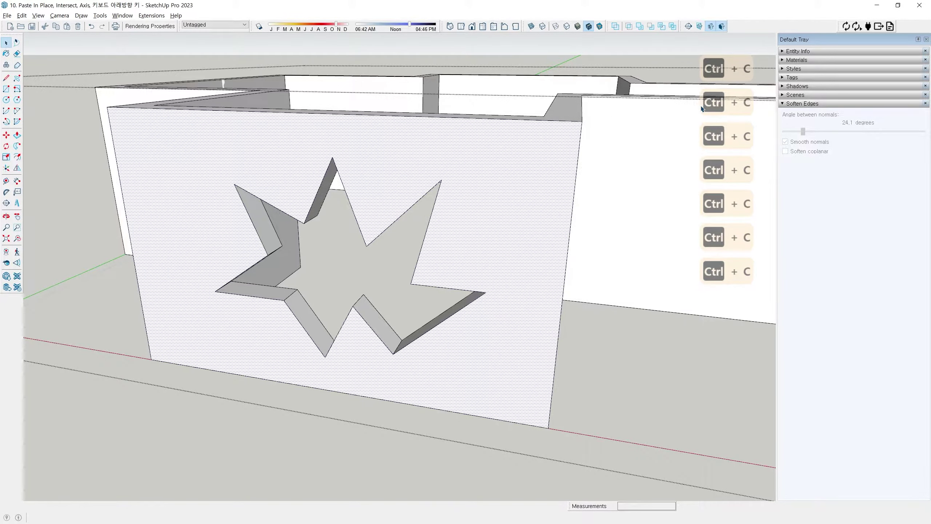
Step: Close the wall group and paste the copied front face outside it with Paste In Place
{"action": "scroll", "coordinate": [522, 138], "scroll_direction": "down", "scroll_amount": 6}
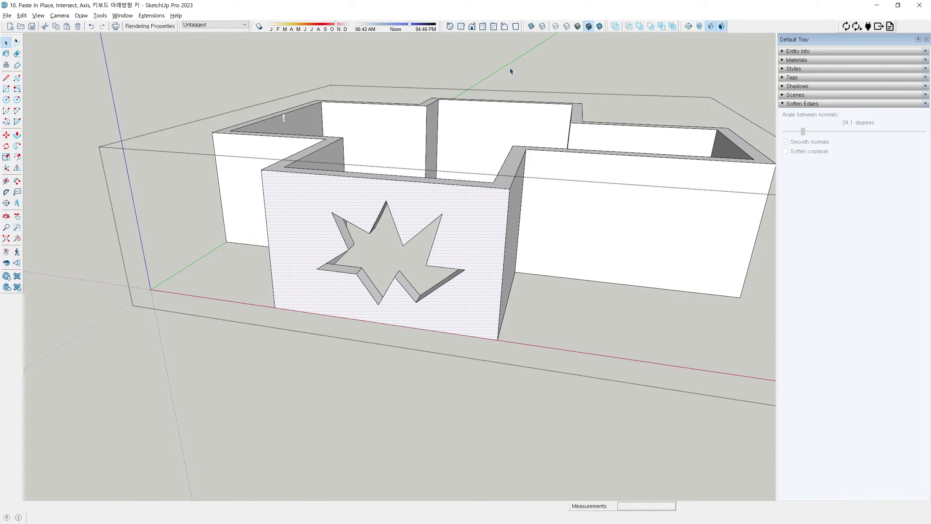
{"action": "left_click", "coordinate": [545, 56]}
{"action": "scroll", "coordinate": [426, 218], "scroll_direction": "down", "scroll_amount": 1}
{"action": "middle_click_drag", "start_coordinate": [420, 276], "coordinate": [341, 308]}
{"action": "scroll", "coordinate": [336, 258], "scroll_direction": "up", "scroll_amount": 1}
{"action": "middle_click_drag", "start_coordinate": [337, 264], "coordinate": [343, 287]}
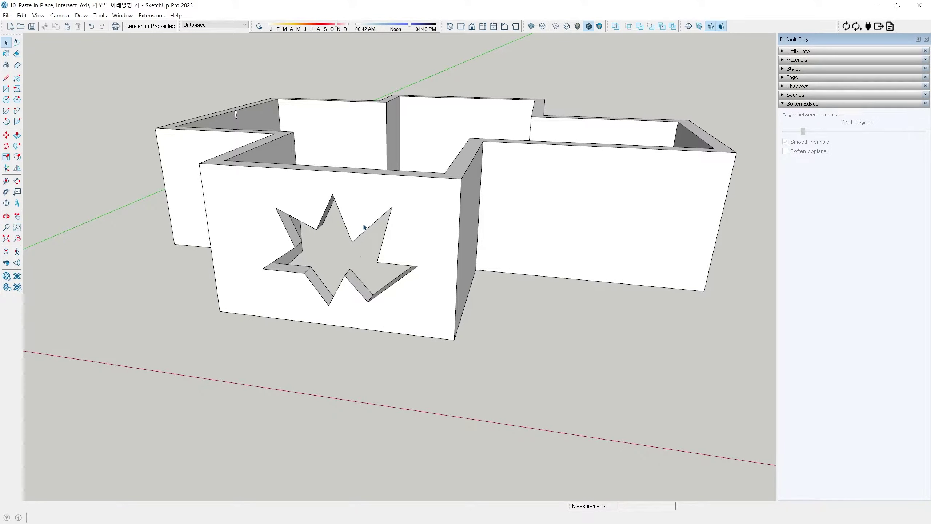
{"action": "scroll", "coordinate": [353, 229], "scroll_direction": "up", "scroll_amount": 4}
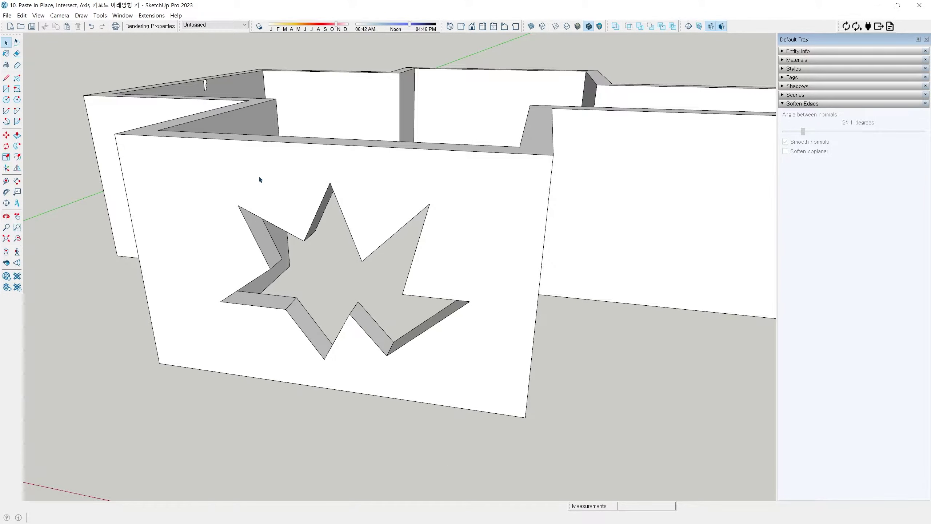
{"action": "left_click", "coordinate": [21, 16]}
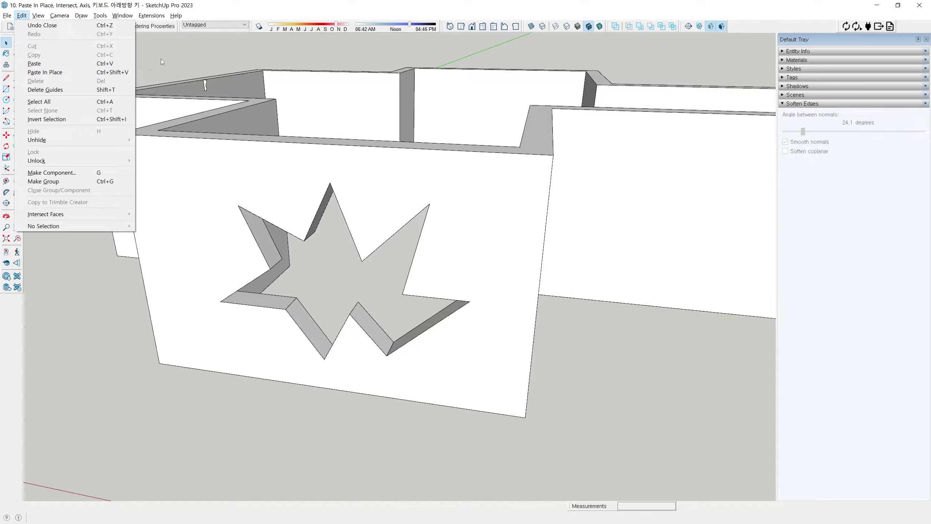
{"action": "left_click", "coordinate": [160, 75]}
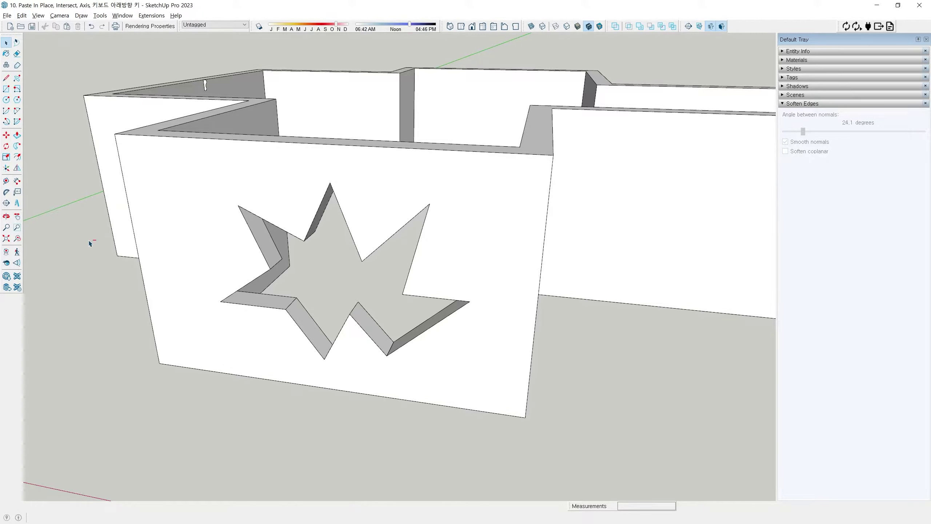
{"action": "key", "text": "ctrl+shift+v"}
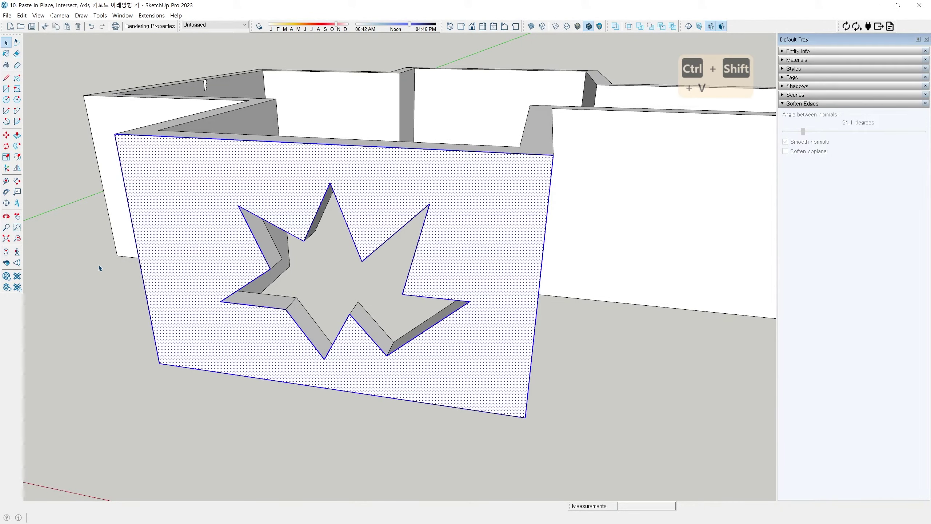
Step: Select the cross-shaped wall group behind the pasted front face and hide it
{"action": "middle_click_drag", "start_coordinate": [123, 275], "coordinate": [360, 164]}
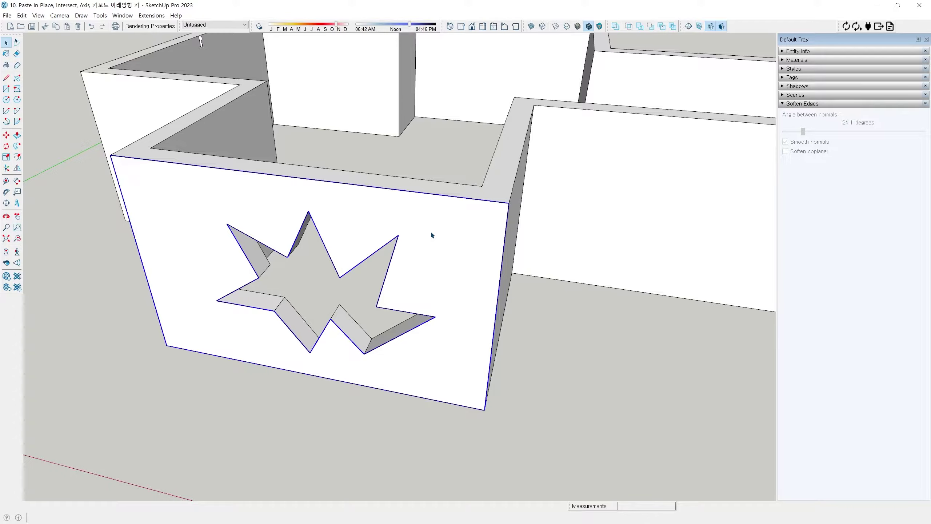
{"action": "scroll", "coordinate": [436, 236], "scroll_direction": "down", "scroll_amount": 5}
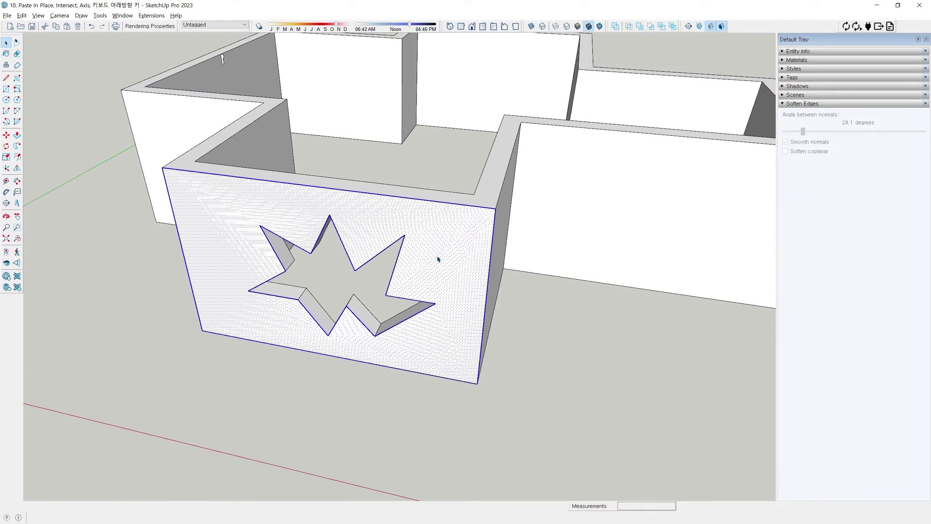
{"action": "middle_click_drag", "start_coordinate": [436, 235], "coordinate": [613, 305]}
{"action": "scroll", "coordinate": [460, 240], "scroll_direction": "up", "scroll_amount": 3}
{"action": "scroll", "coordinate": [459, 240], "scroll_direction": "up", "scroll_amount": 2}
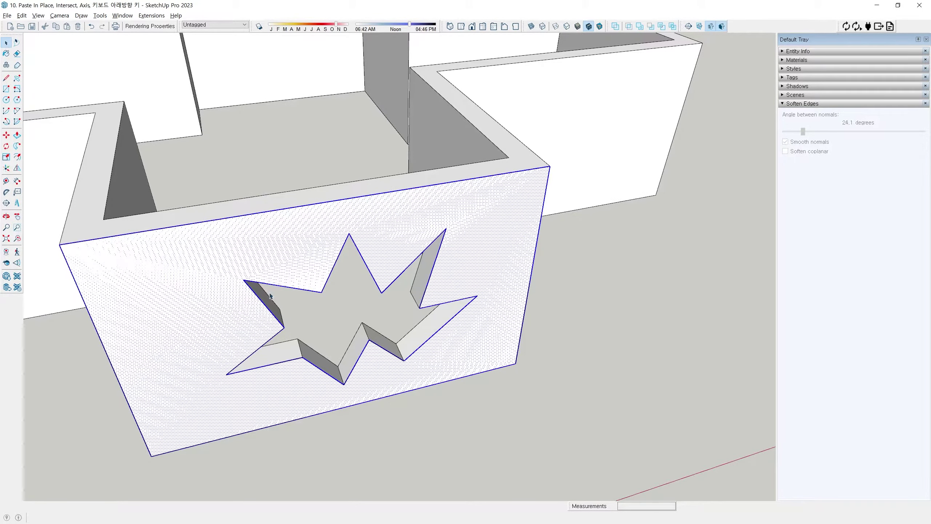
{"action": "middle_click_drag", "start_coordinate": [283, 327], "coordinate": [288, 298]}
{"action": "left_click", "coordinate": [365, 191]}
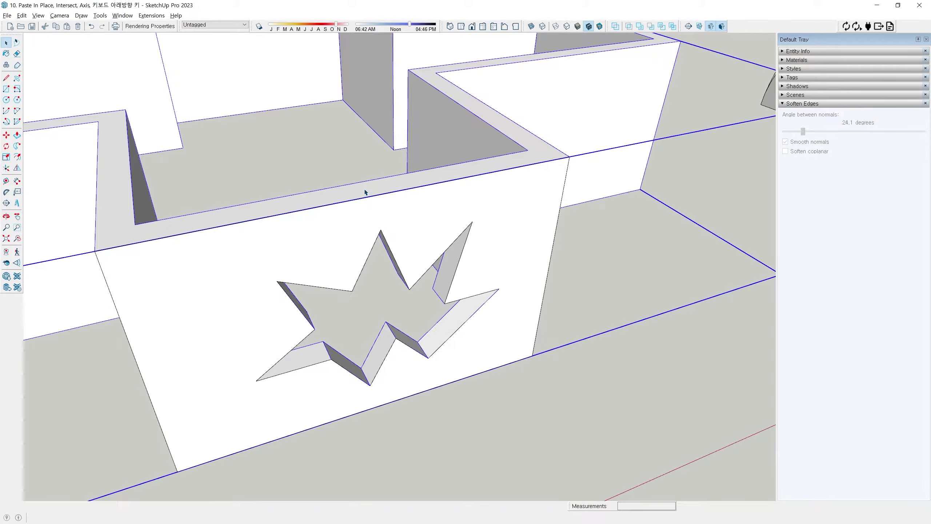
{"action": "key", "text": "h"}
{"action": "middle_click_drag", "start_coordinate": [402, 300], "coordinate": [153, 277]}
{"action": "scroll", "coordinate": [362, 217], "scroll_direction": "down", "scroll_amount": 2}
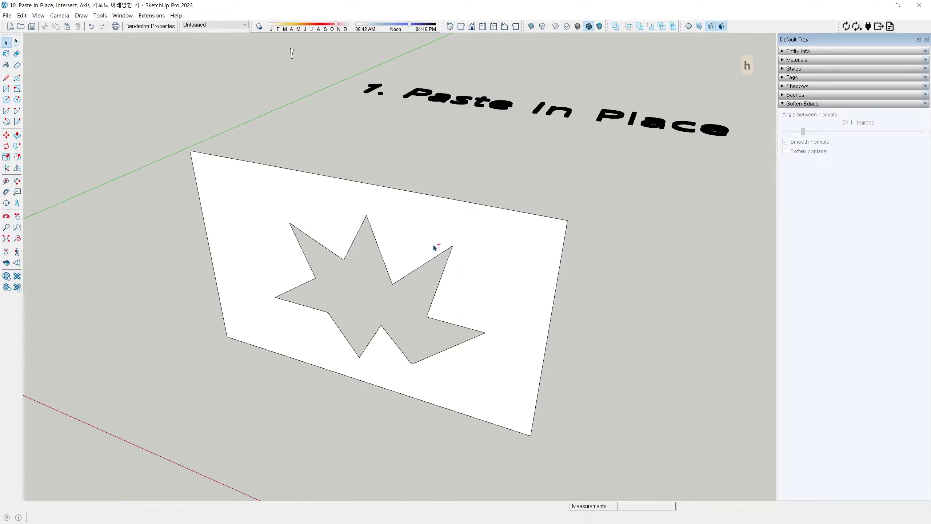
{"action": "middle_click_drag", "start_coordinate": [436, 247], "coordinate": [411, 230], "text": "shift"}
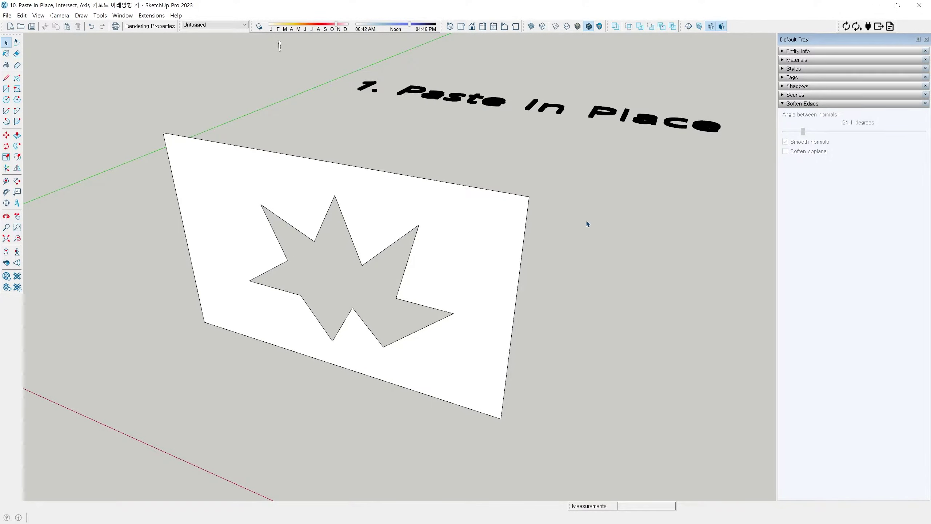
Step: Delete the pasted face and its four outer rectangle edges, keeping only the star-shaped outline
{"action": "left_click", "coordinate": [513, 205]}
{"action": "key", "text": "Delete"}
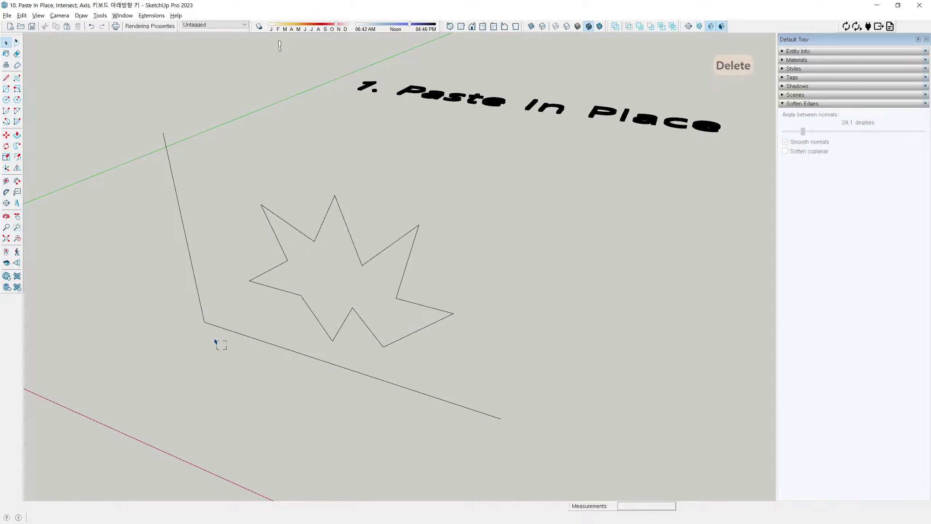
{"action": "left_click_drag", "start_coordinate": [217, 343], "coordinate": [165, 292]}
{"action": "key", "text": "Delete"}
{"action": "key", "text": "o"}
{"action": "left_click_drag", "start_coordinate": [353, 276], "coordinate": [368, 333]}
{"action": "key", "text": "space"}
{"action": "middle_click_drag", "start_coordinate": [389, 255], "coordinate": [300, 268]}
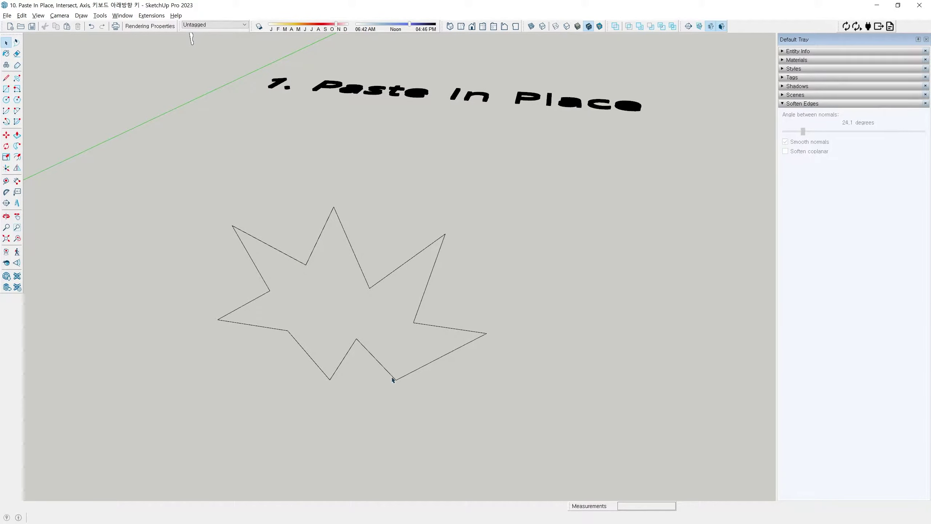
{"action": "middle_click_drag", "start_coordinate": [392, 379], "coordinate": [418, 332]}
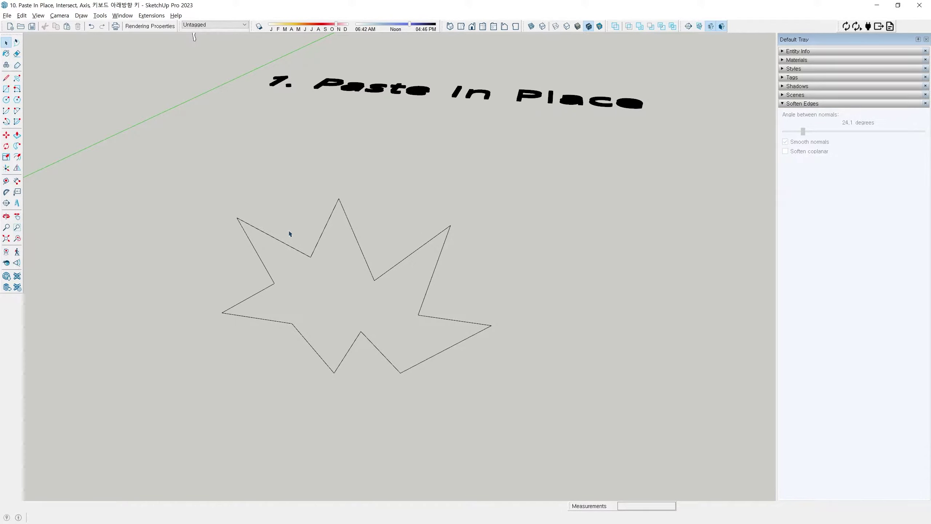
{"action": "scroll", "coordinate": [289, 234], "scroll_direction": "up", "scroll_amount": 2}
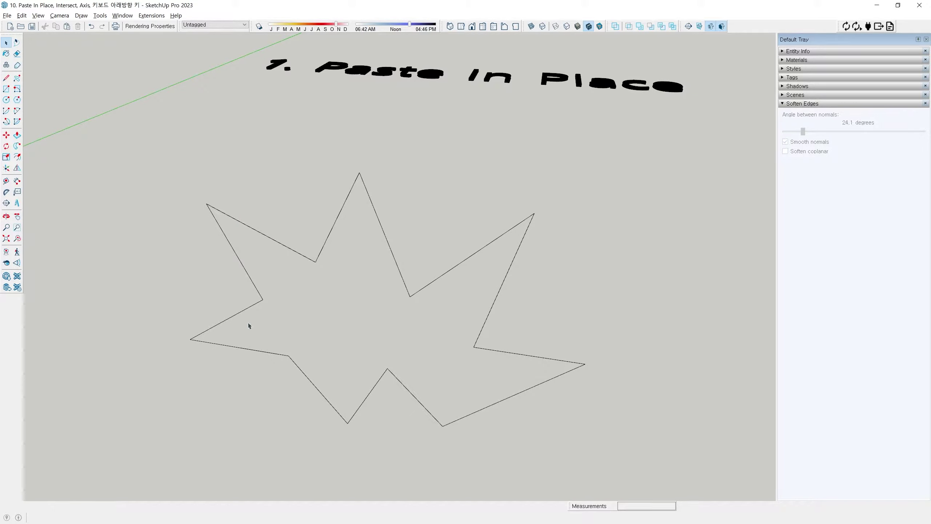
Step: Retrace one star edge with the Line tool, from the uppermost tip to the adjacent inner corner, to fill the outline with a face
{"action": "key", "text": "l"}
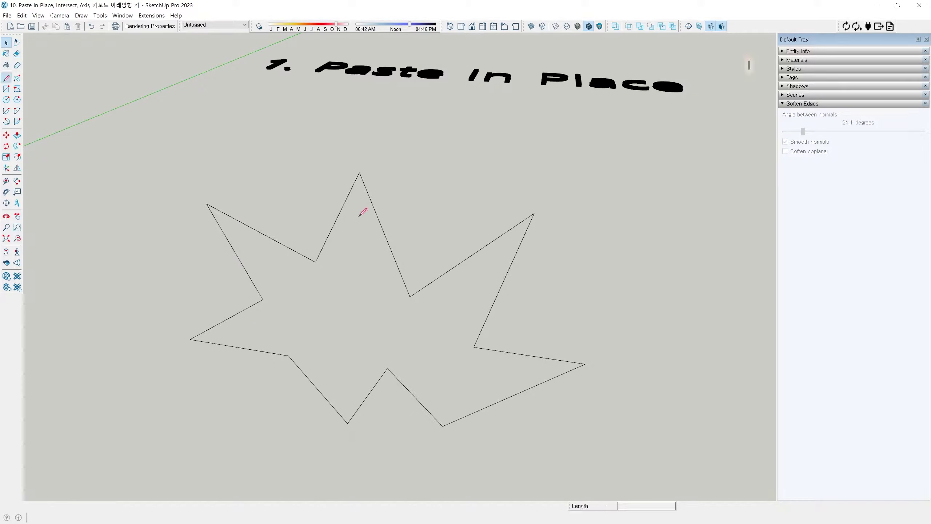
{"action": "left_click", "coordinate": [359, 172]}
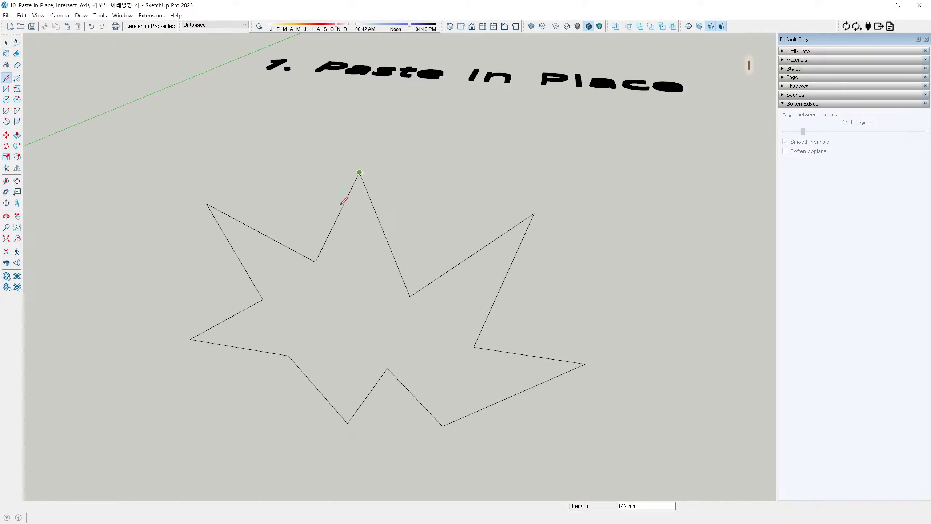
{"action": "left_click", "coordinate": [316, 262]}
{"action": "key", "text": "space"}
{"action": "scroll", "coordinate": [355, 321], "scroll_direction": "down", "scroll_amount": 2}
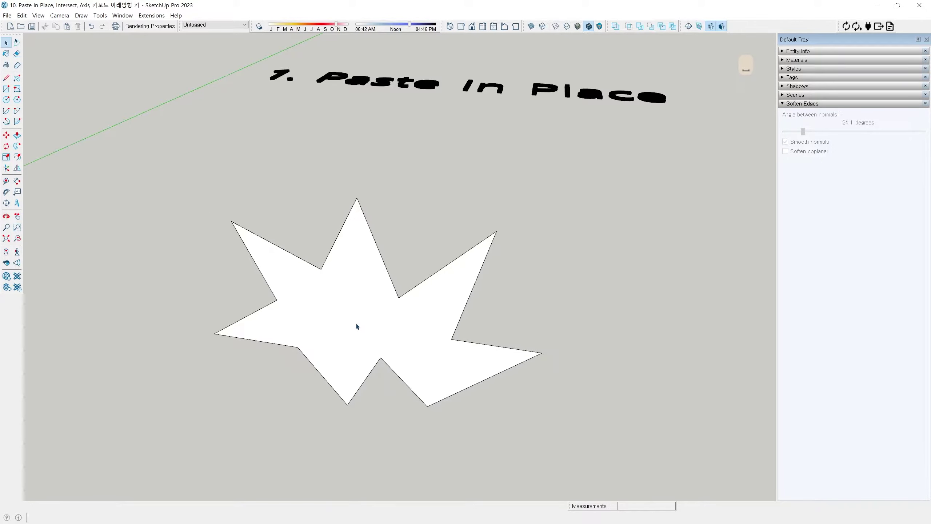
Step: Unhide the wall group and select the star-shaped face together with its edges
{"action": "middle_click_drag", "start_coordinate": [355, 322], "coordinate": [253, 279], "text": "shift"}
{"action": "key", "text": "h"}
{"action": "double_click", "coordinate": [298, 269]}
{"action": "middle_click_drag", "start_coordinate": [286, 187], "coordinate": [311, 137]}
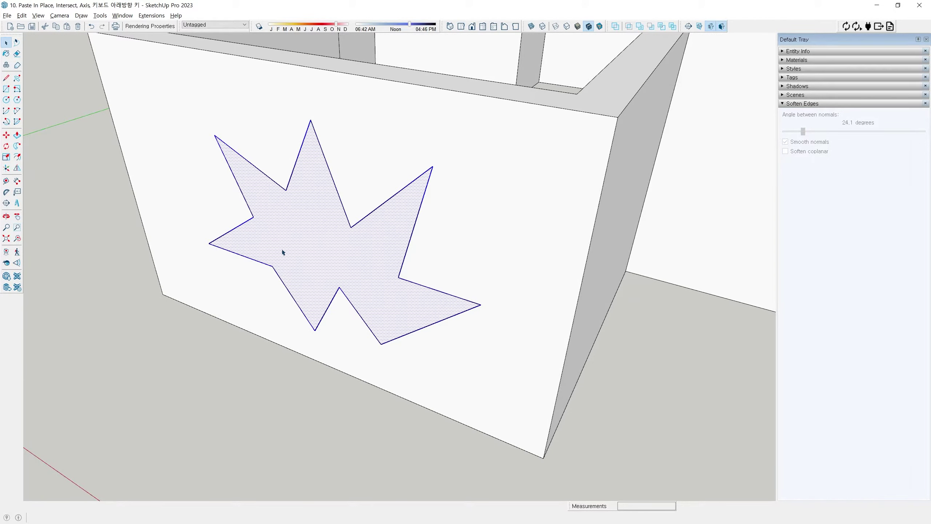
{"action": "middle_click_drag", "start_coordinate": [283, 252], "coordinate": [243, 270]}
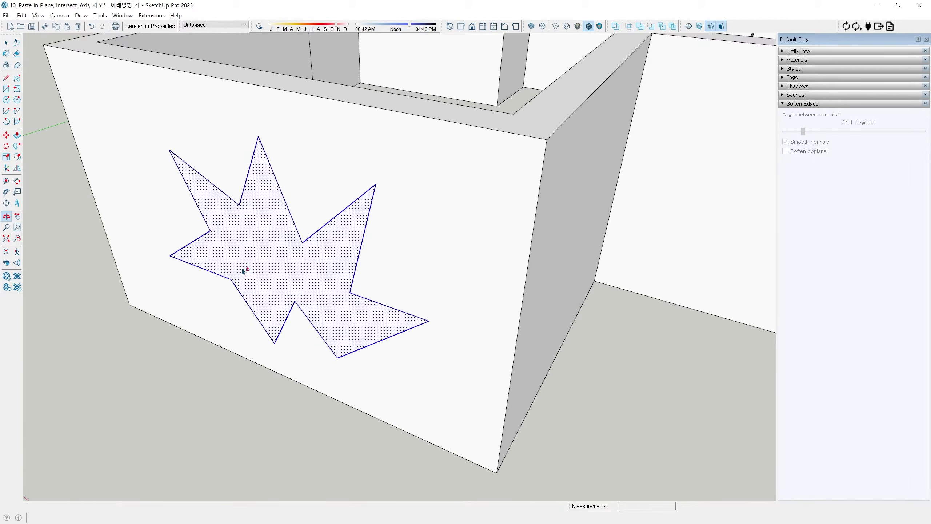
Step: Push/Pull the star-shaped face slightly out from the wall and group the resulting panel
{"action": "key", "text": "p"}
{"action": "left_click", "coordinate": [257, 259]}
{"action": "left_click", "coordinate": [256, 261]}
{"action": "key", "text": "space"}
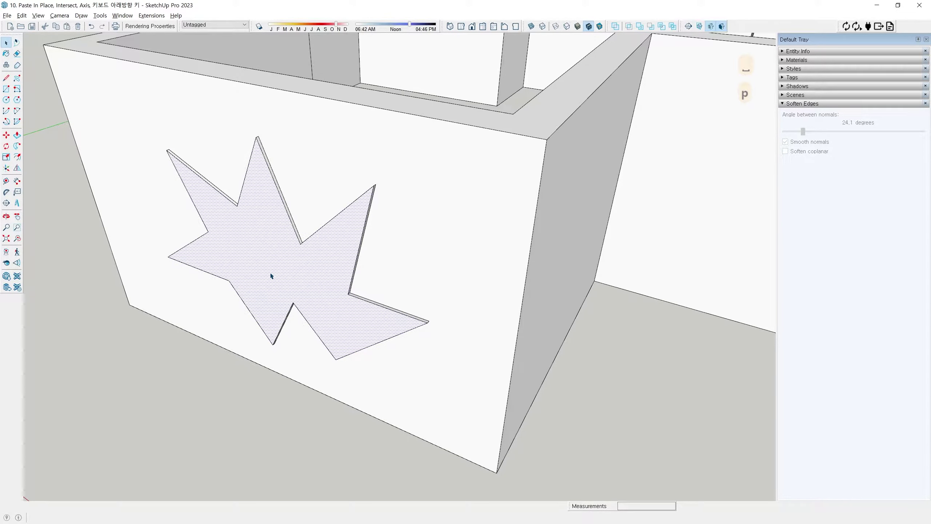
{"action": "double_click", "coordinate": [272, 276]}
{"action": "key", "text": "ctrl+g"}
Step: Move the star-shaped panel group about 105 mm along the green axis into the wall opening
{"action": "middle_click_drag", "start_coordinate": [272, 274], "coordinate": [250, 344]}
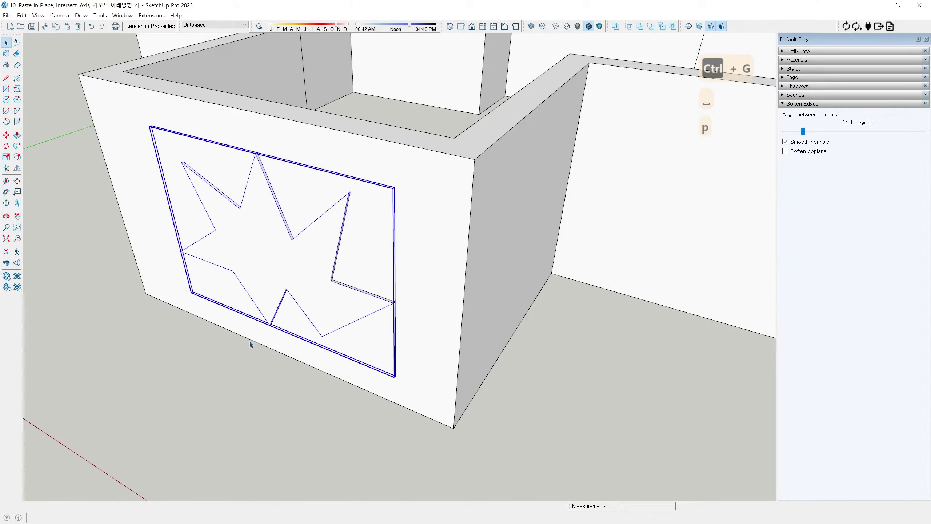
{"action": "key", "text": "m"}
{"action": "left_click", "coordinate": [198, 386]}
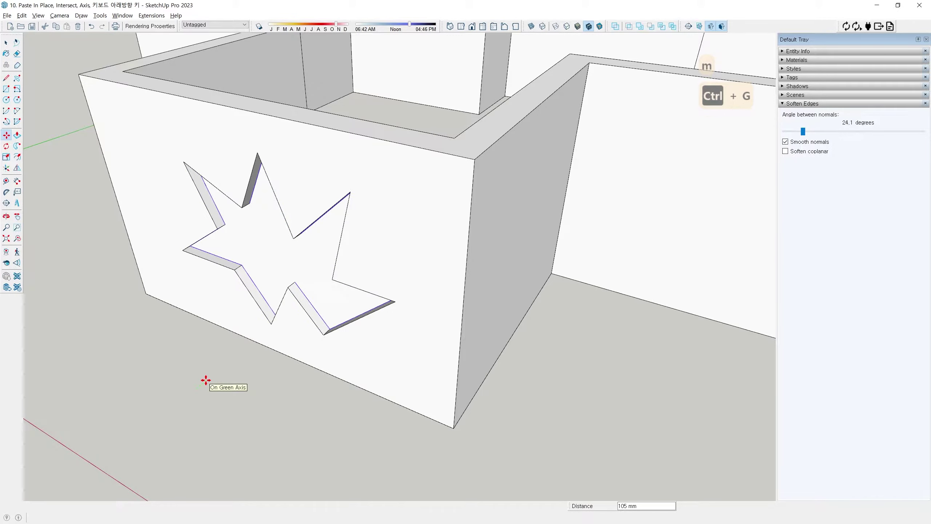
{"action": "left_click", "coordinate": [206, 380]}
{"action": "key", "text": "space"}
Step: Check the fit of the star-shaped panel in the opening, then delete its group
{"action": "middle_click_drag", "start_coordinate": [255, 407], "coordinate": [522, 251]}
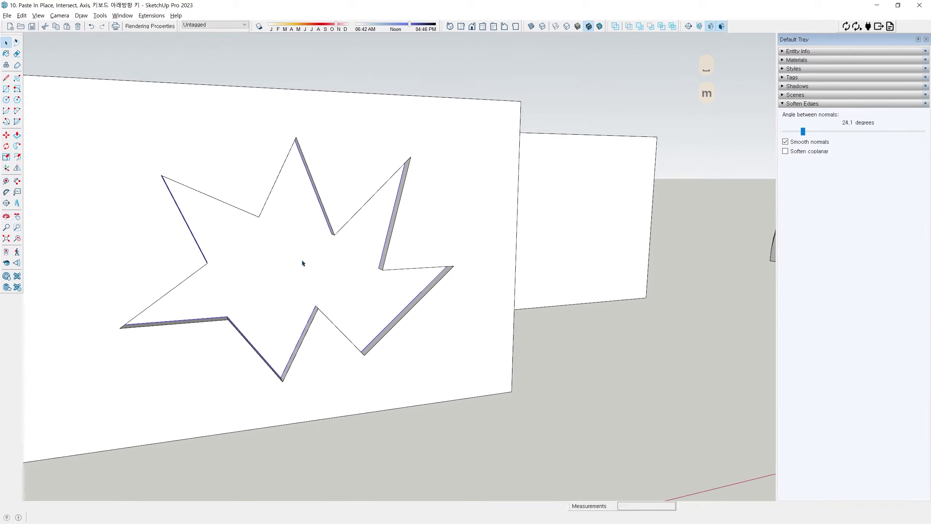
{"action": "middle_click_drag", "start_coordinate": [299, 267], "coordinate": [332, 270]}
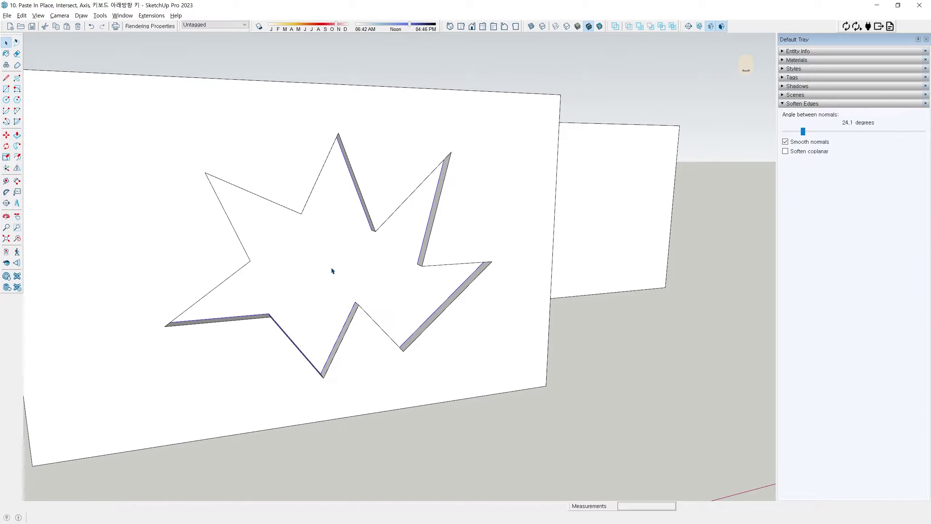
{"action": "key", "text": "Delete"}
{"action": "scroll", "coordinate": [332, 270], "scroll_direction": "down", "scroll_amount": 6}
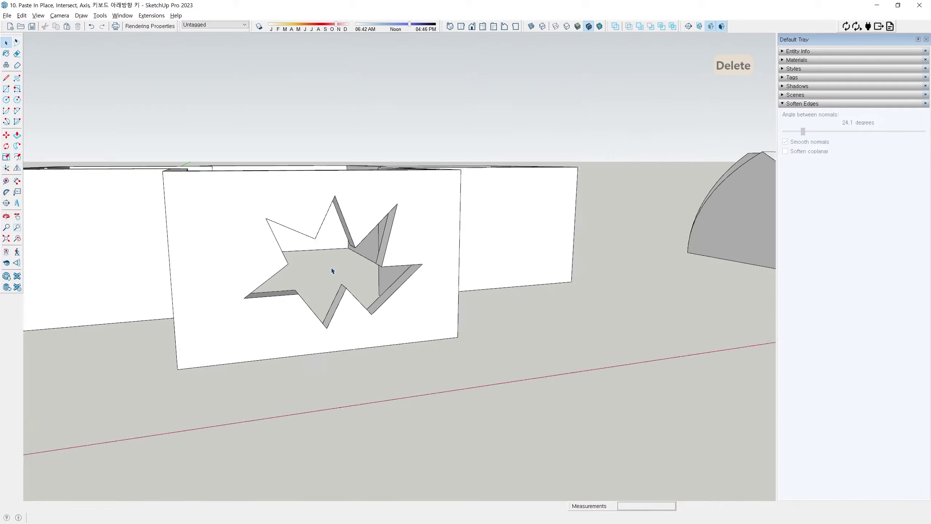
Step: Examine the cross-shaped wall group and its star-shaped front opening from above
{"action": "middle_click_drag", "start_coordinate": [332, 269], "coordinate": [317, 390]}
{"action": "scroll", "coordinate": [316, 391], "scroll_direction": "up", "scroll_amount": 1}
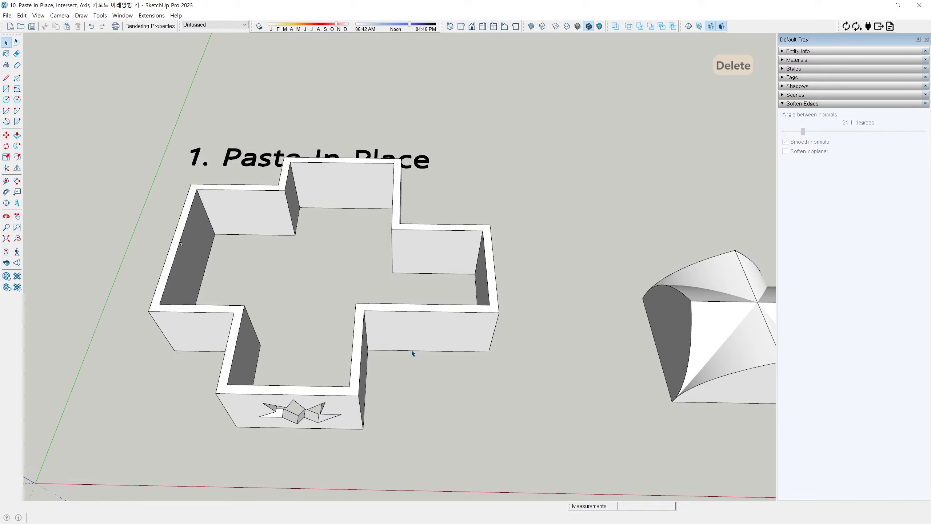
{"action": "left_click", "coordinate": [421, 345]}
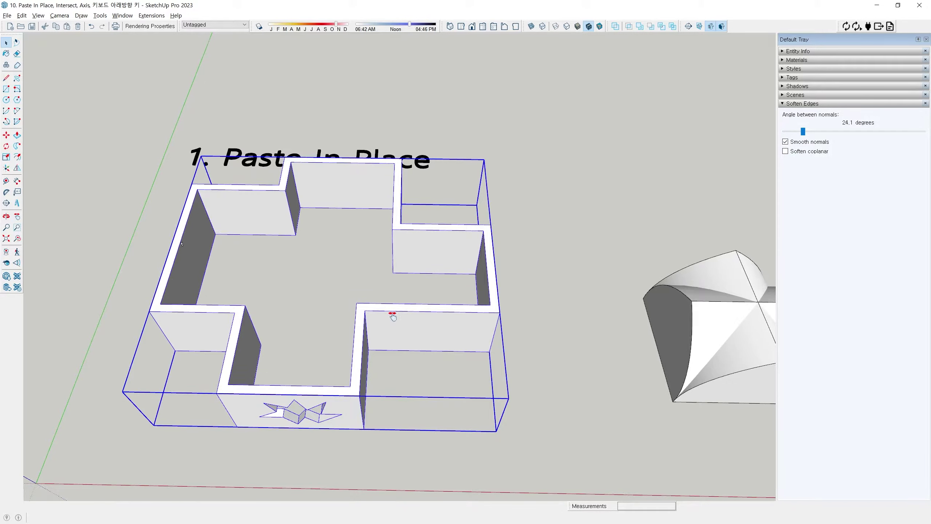
{"action": "middle_click_drag", "start_coordinate": [388, 316], "coordinate": [364, 322]}
{"action": "left_click", "coordinate": [342, 292]}
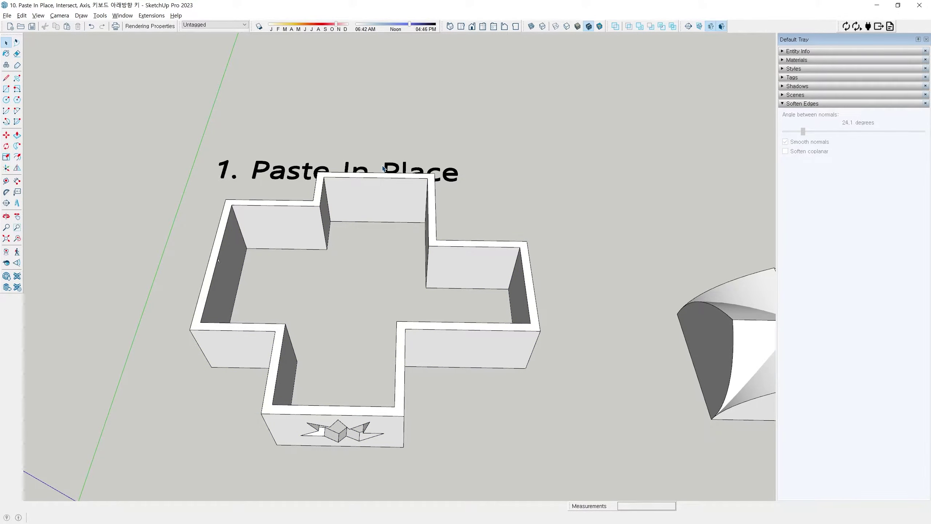
{"action": "mouse_move", "coordinate": [322, 300]}
{"action": "middle_mouse_down"}
{"action": "mouse_move", "coordinate": [316, 294]}
{"action": "mouse_move", "coordinate": [330, 295]}
{"action": "middle_mouse_up"}
{"action": "scroll", "coordinate": [244, 334], "scroll_direction": "up", "scroll_amount": 1}
{"action": "middle_click_drag", "start_coordinate": [244, 334], "coordinate": [316, 235]}
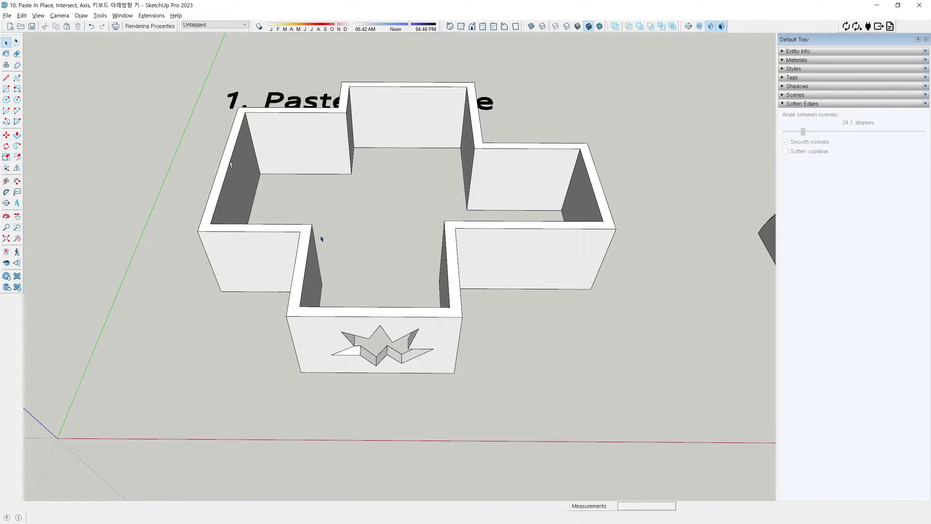
{"action": "key", "text": "l"}
{"action": "left_click", "coordinate": [300, 231]}
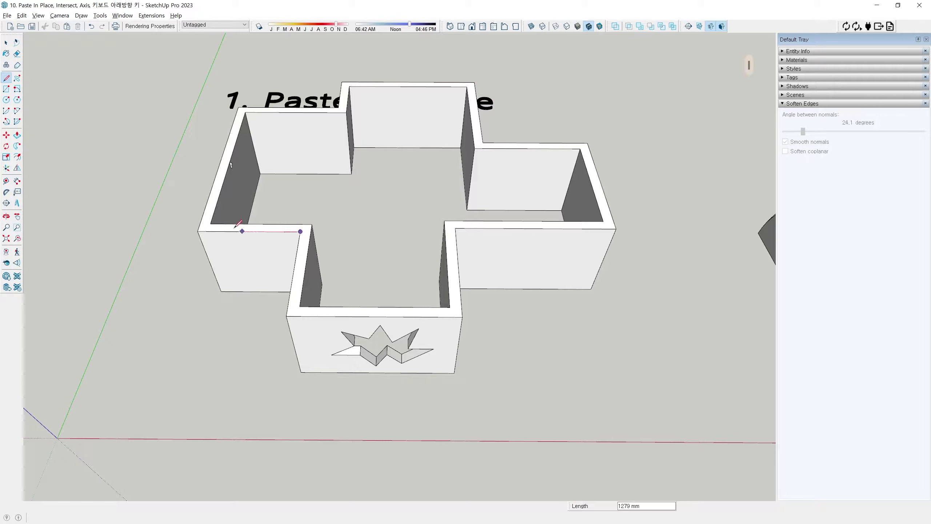
{"action": "left_click", "coordinate": [204, 231]}
{"action": "key", "text": "Escape"}
{"action": "key", "text": "Escape"}
{"action": "key", "text": "ctrl+z"}
Step: Open the cross-shaped wall group for editing and copy its top face
{"action": "key", "text": "space"}
{"action": "left_click", "coordinate": [304, 239]}
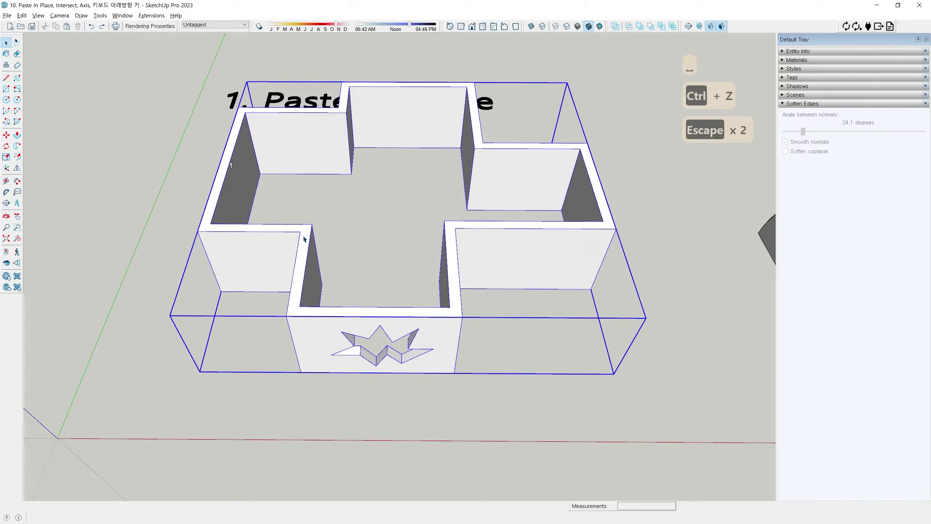
{"action": "left_click", "coordinate": [351, 244]}
{"action": "scroll", "coordinate": [308, 229], "scroll_direction": "up", "scroll_amount": 3}
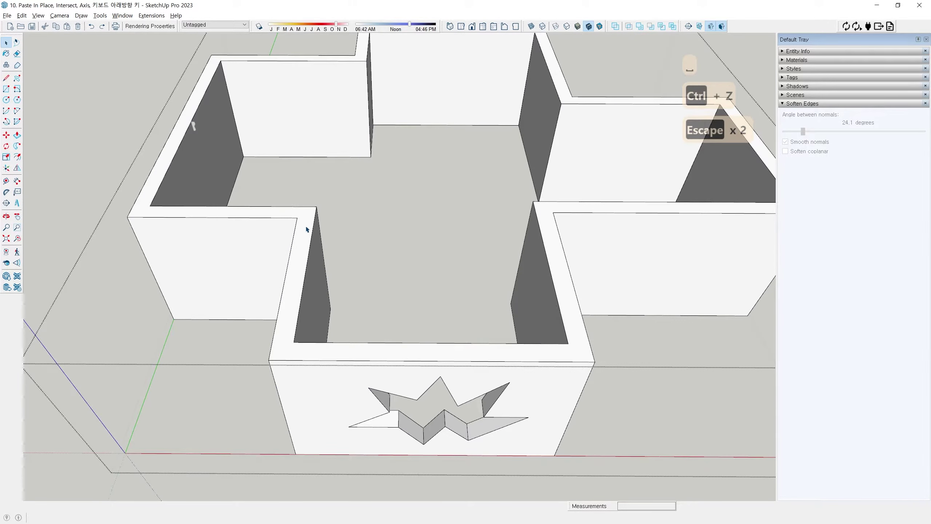
{"action": "left_click", "coordinate": [307, 230]}
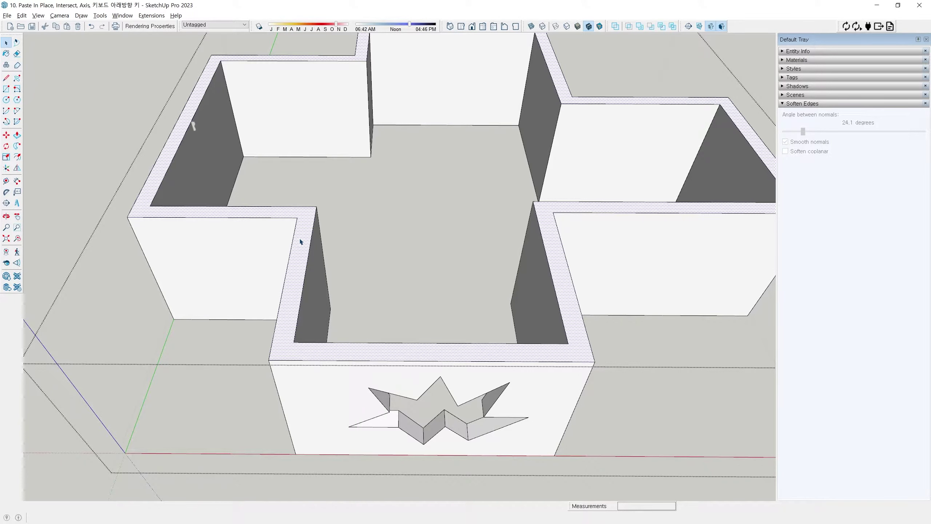
{"action": "key", "text": "ctrl+c"}
{"action": "key", "text": "ctrl+c"}
{"action": "key", "text": "ctrl+c"}
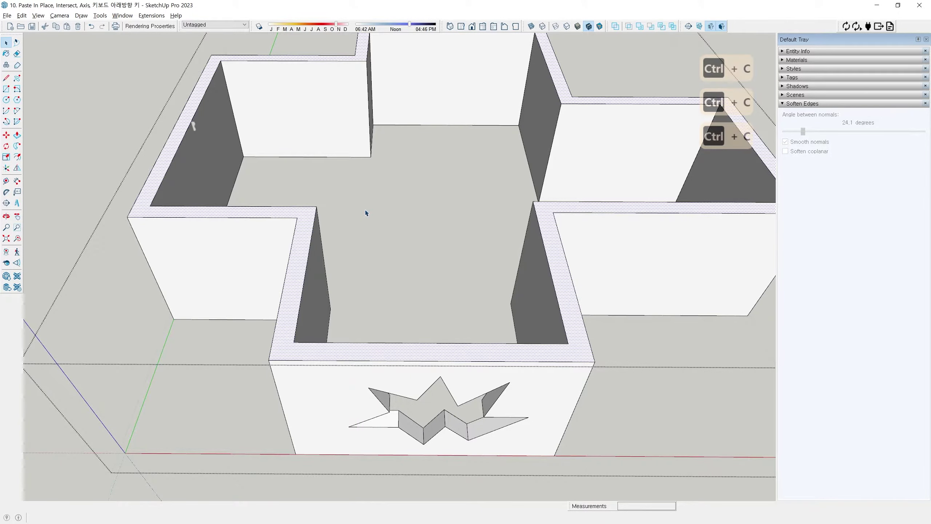
Step: Leave the wall group and use Paste In Place to put the copied top face outside the group at its original position
{"action": "key", "text": "Escape"}
{"action": "key", "text": "Escape"}
{"action": "key", "text": "Escape"}
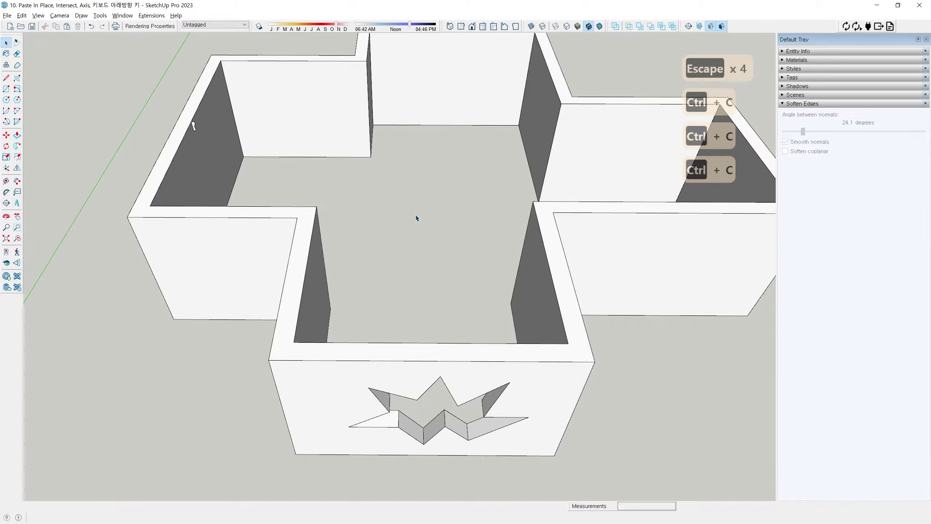
{"action": "key", "text": "ctrl+shift+v"}
{"action": "scroll", "coordinate": [463, 243], "scroll_direction": "down", "scroll_amount": 3}
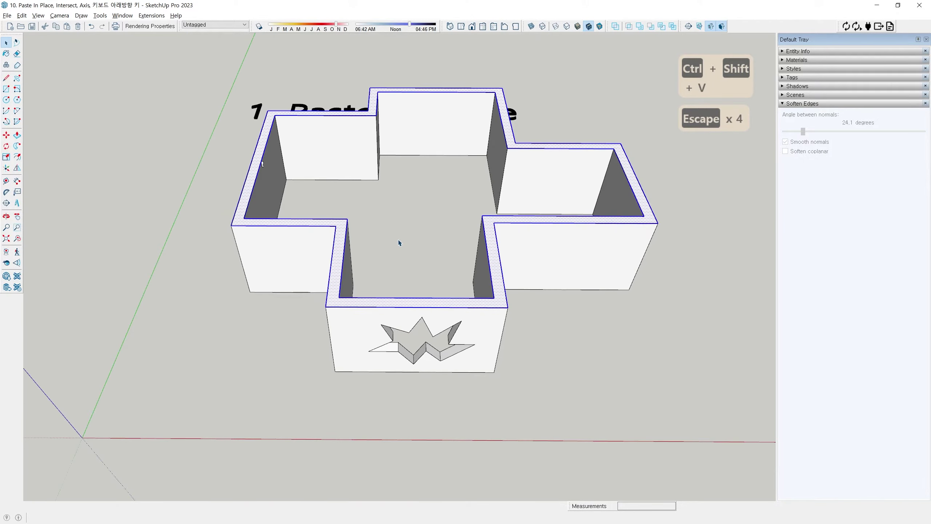
{"action": "middle_click_drag", "start_coordinate": [399, 241], "coordinate": [493, 219]}
{"action": "scroll", "coordinate": [436, 201], "scroll_direction": "up", "scroll_amount": 4}
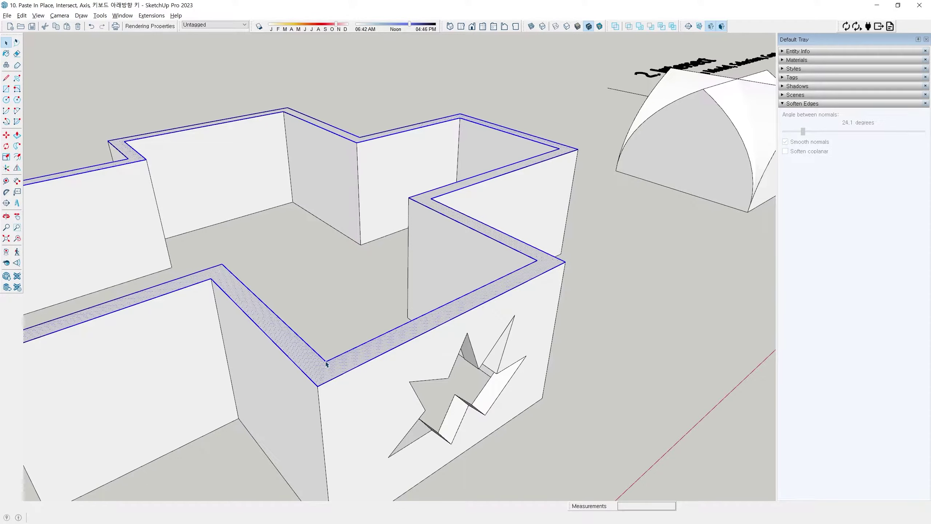
{"action": "scroll", "coordinate": [431, 205], "scroll_direction": "down", "scroll_amount": 3}
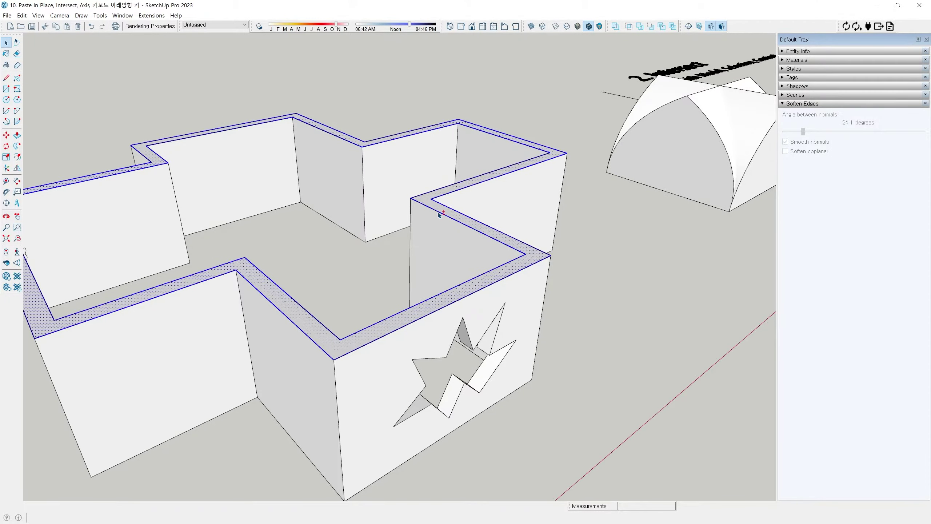
{"action": "middle_click_drag", "start_coordinate": [436, 208], "coordinate": [459, 239]}
{"action": "scroll", "coordinate": [403, 246], "scroll_direction": "up", "scroll_amount": 3}
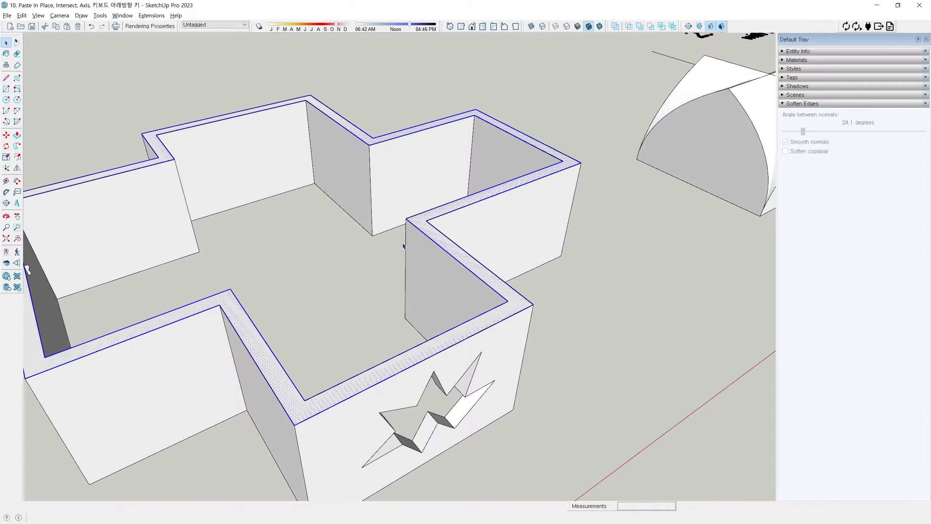
{"action": "scroll", "coordinate": [421, 244], "scroll_direction": "up", "scroll_amount": 5}
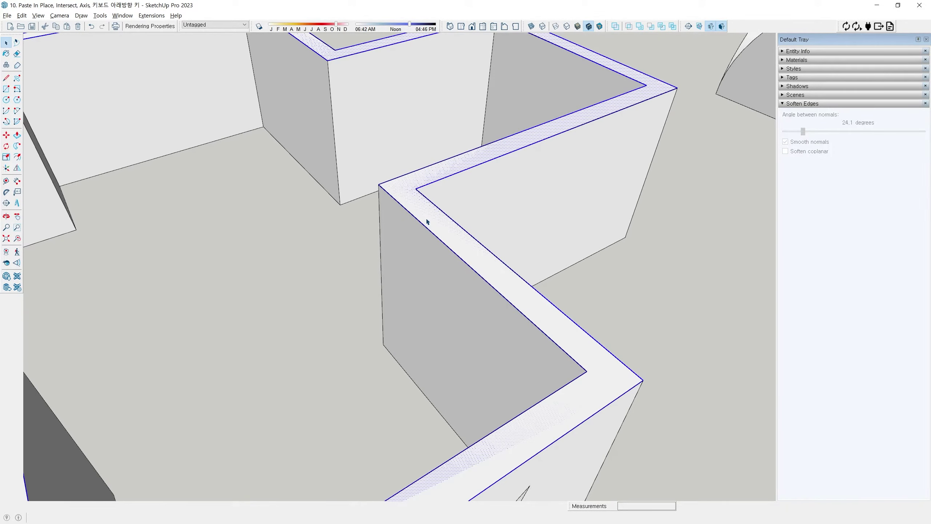
Step: Delete only the pasted face on top of the walls, keeping its inner and outer edge loops
{"action": "left_click", "coordinate": [429, 223]}
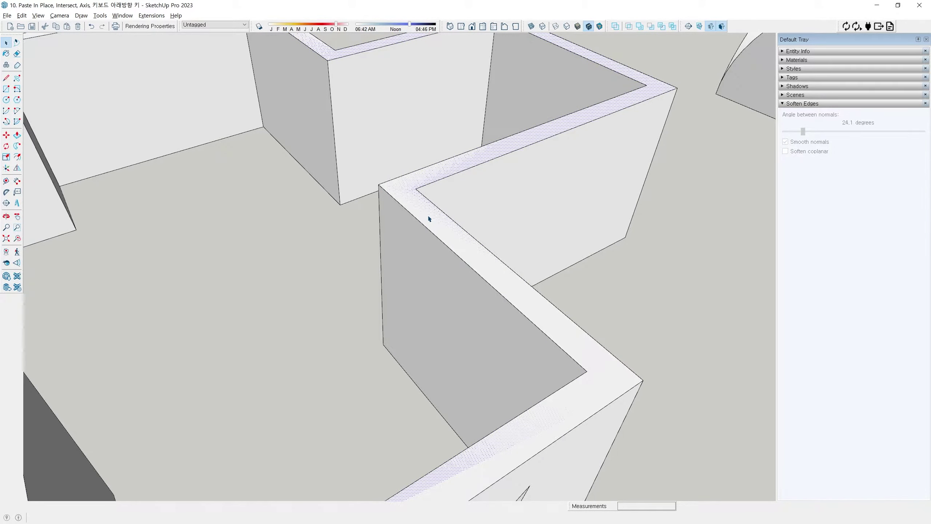
{"action": "key", "text": "Delete"}
{"action": "scroll", "coordinate": [425, 209], "scroll_direction": "down", "scroll_amount": 3}
{"action": "left_click", "coordinate": [432, 209]}
{"action": "scroll", "coordinate": [513, 220], "scroll_direction": "down", "scroll_amount": 4}
{"action": "middle_click_drag", "start_coordinate": [459, 205], "coordinate": [463, 213]}
{"action": "left_click", "coordinate": [417, 135]}
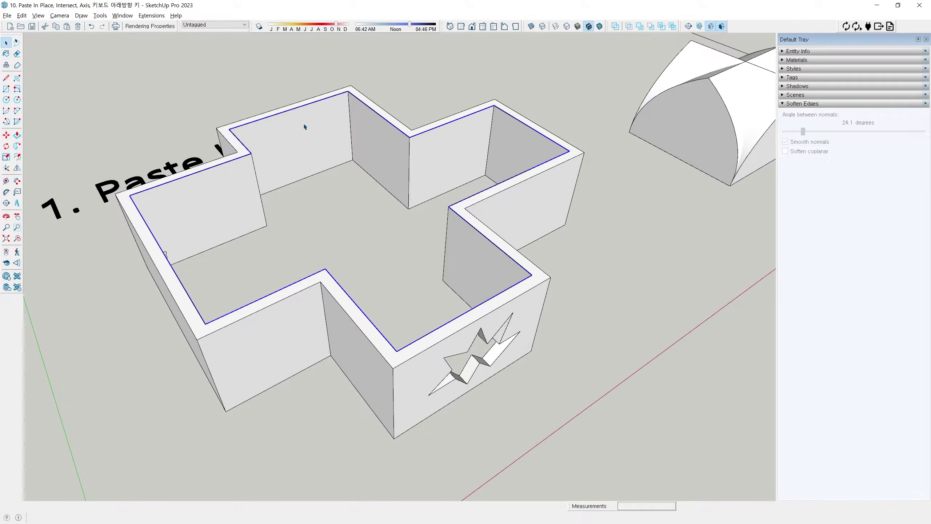
{"action": "scroll", "coordinate": [458, 264], "scroll_direction": "down", "scroll_amount": 1}
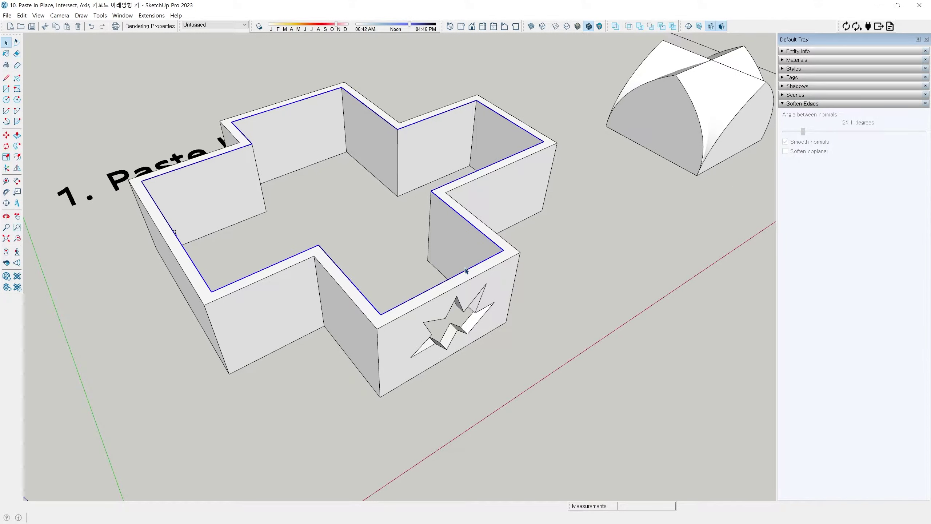
Step: Move the outer edge loop straight down about 2149 mm onto the bottom corners of the walls
{"action": "left_click", "coordinate": [518, 251]}
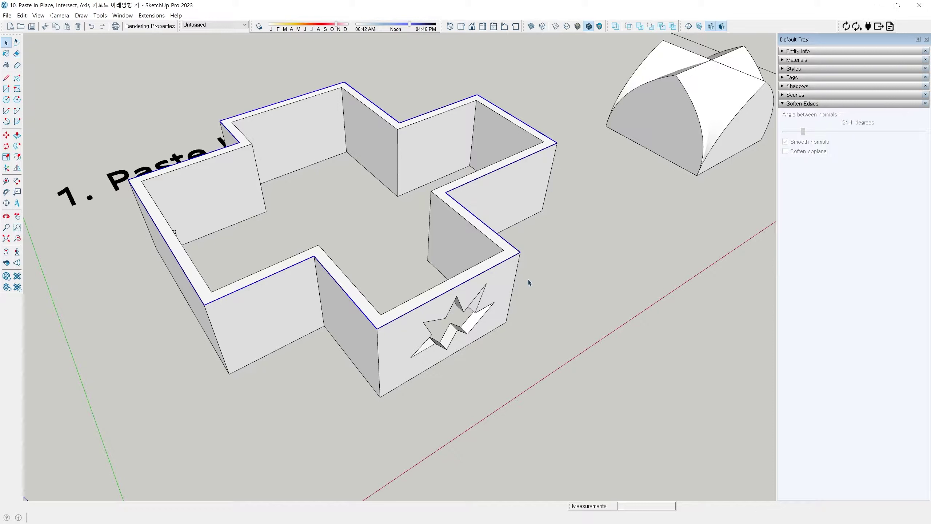
{"action": "key", "text": "m"}
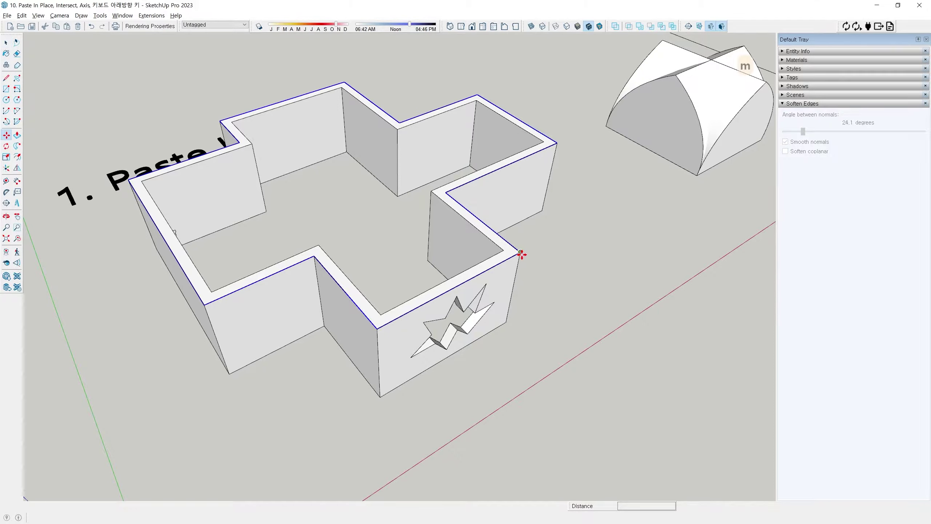
{"action": "left_click", "coordinate": [521, 256]}
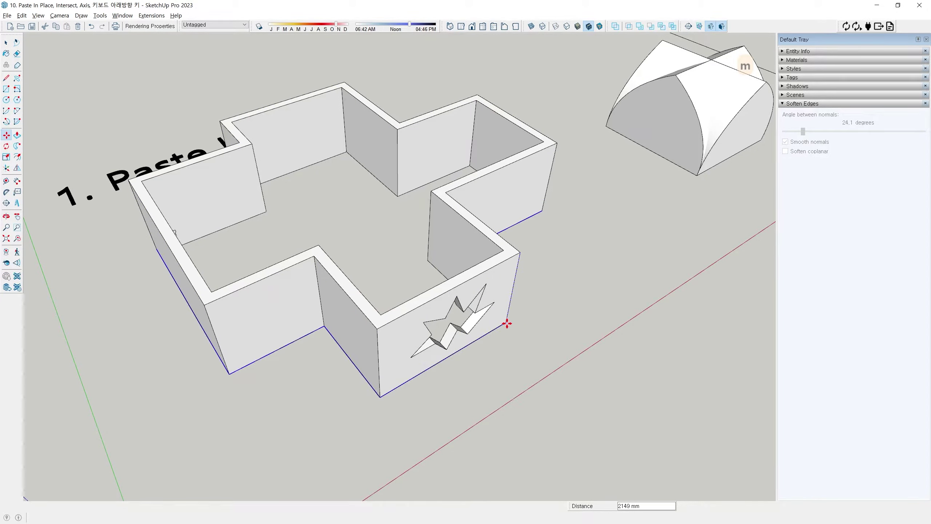
Step: Draw a line over the front edge of the bottom outline, corner to corner, to form a floor face, and select that face
{"action": "key", "text": "l"}
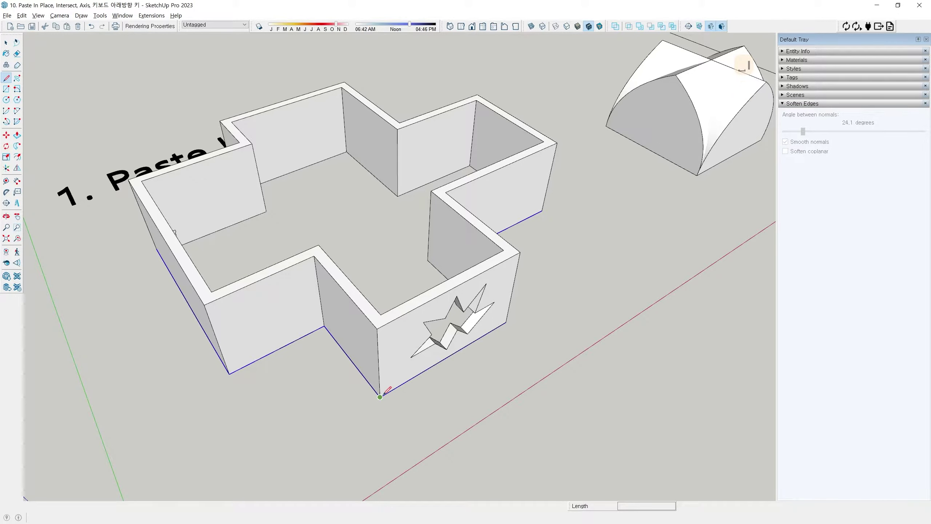
{"action": "left_click", "coordinate": [380, 396]}
{"action": "left_click", "coordinate": [506, 322]}
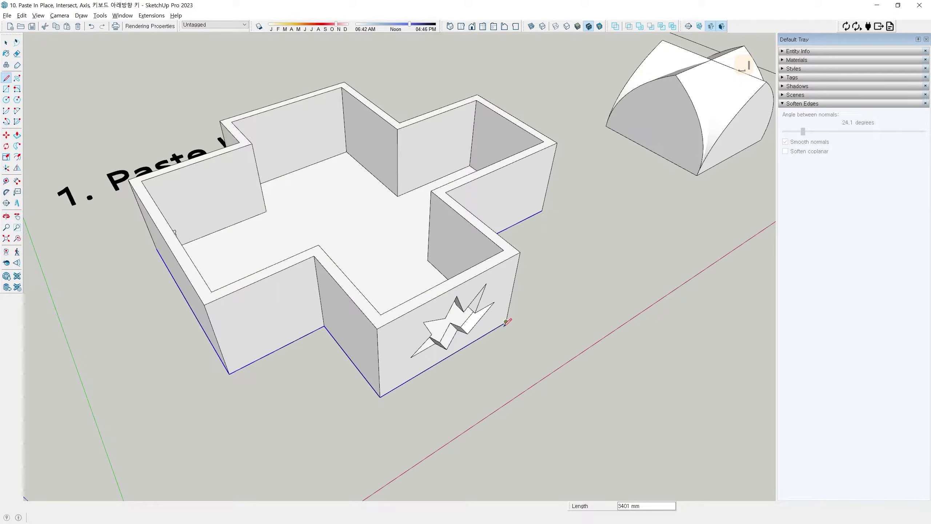
{"action": "key", "text": "space"}
{"action": "left_click", "coordinate": [399, 276]}
{"action": "middle_click_drag", "start_coordinate": [388, 250], "coordinate": [416, 249]}
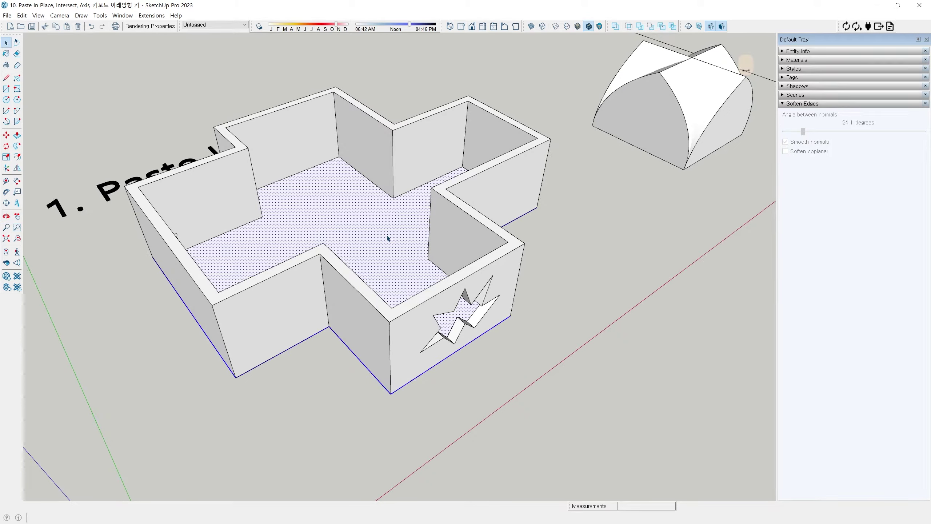
Step: Push/Pull the floor face slightly downward below the walls and group the resulting slab
{"action": "key", "text": "p"}
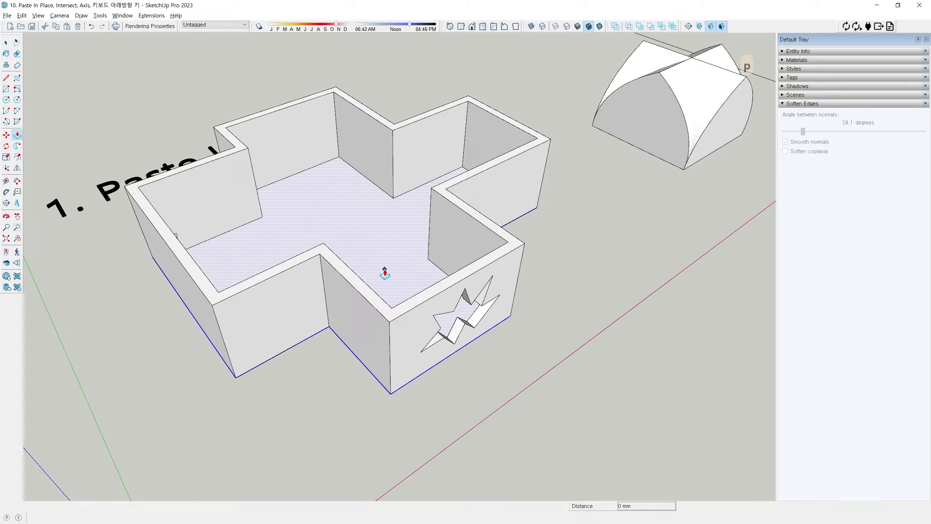
{"action": "left_click", "coordinate": [385, 273]}
{"action": "key", "text": "space"}
{"action": "triple_click", "coordinate": [311, 346]}
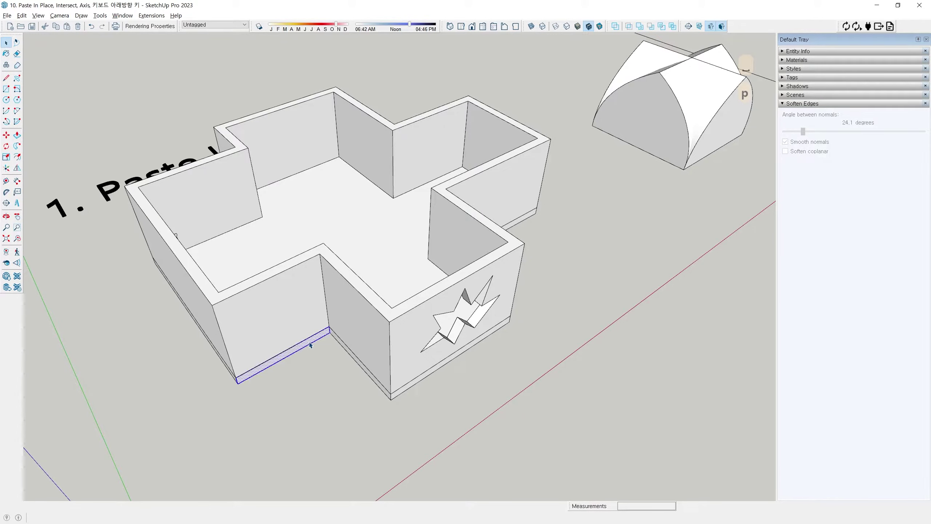
{"action": "key", "text": "ctrl+g"}
{"action": "left_click", "coordinate": [342, 389]}
{"action": "scroll", "coordinate": [343, 391], "scroll_direction": "down", "scroll_amount": 2}
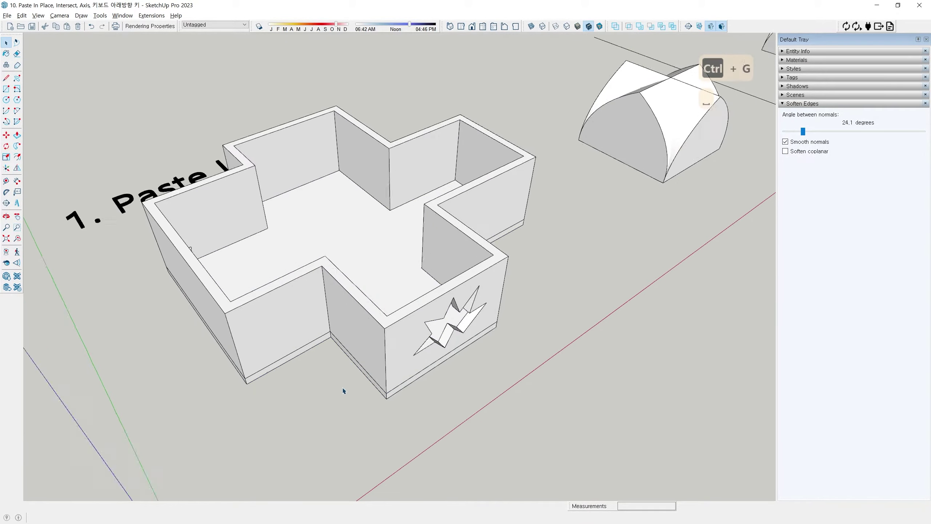
Step: Select the whole inner edge loop on top of the walls and move it slightly down along the inner wall faces
{"action": "middle_click_drag", "start_coordinate": [343, 391], "coordinate": [395, 381]}
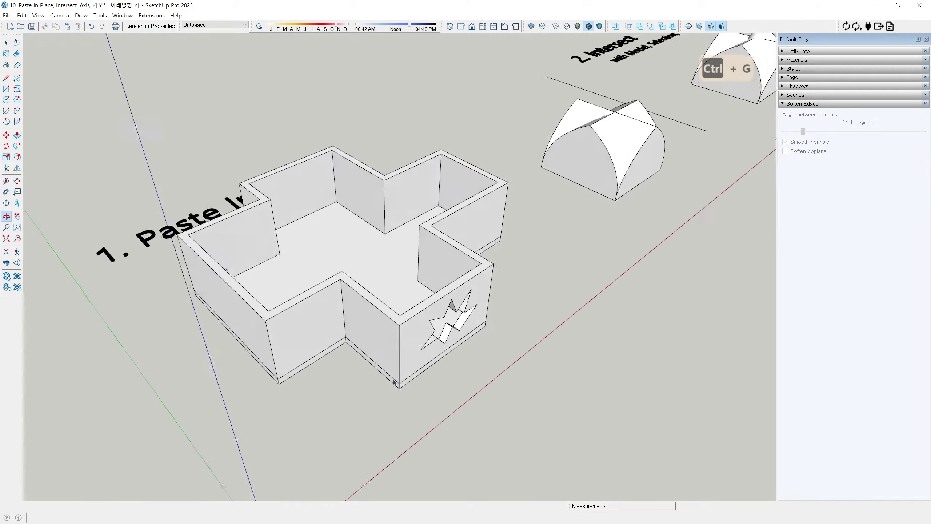
{"action": "scroll", "coordinate": [461, 260], "scroll_direction": "up", "scroll_amount": 5}
{"action": "left_click", "coordinate": [462, 234]}
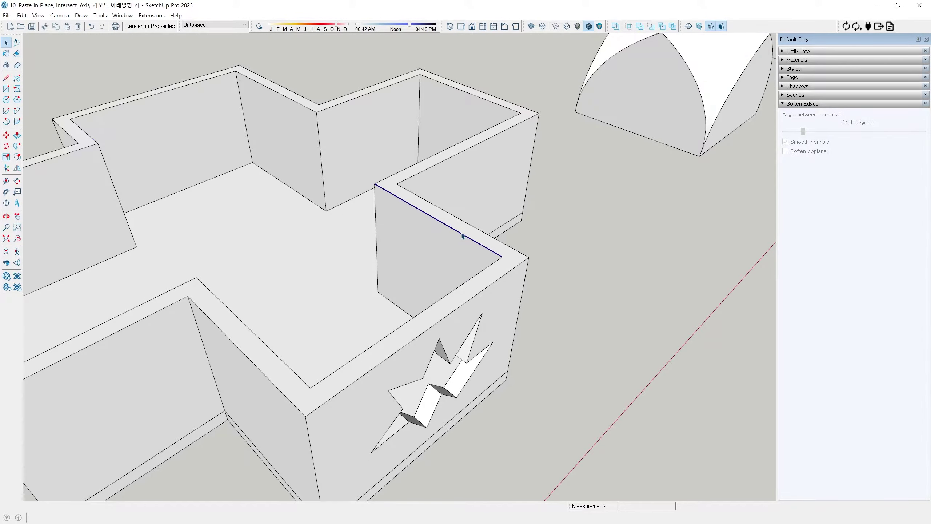
{"action": "key", "text": "alt+l"}
{"action": "middle_click_drag", "start_coordinate": [337, 253], "coordinate": [470, 235]}
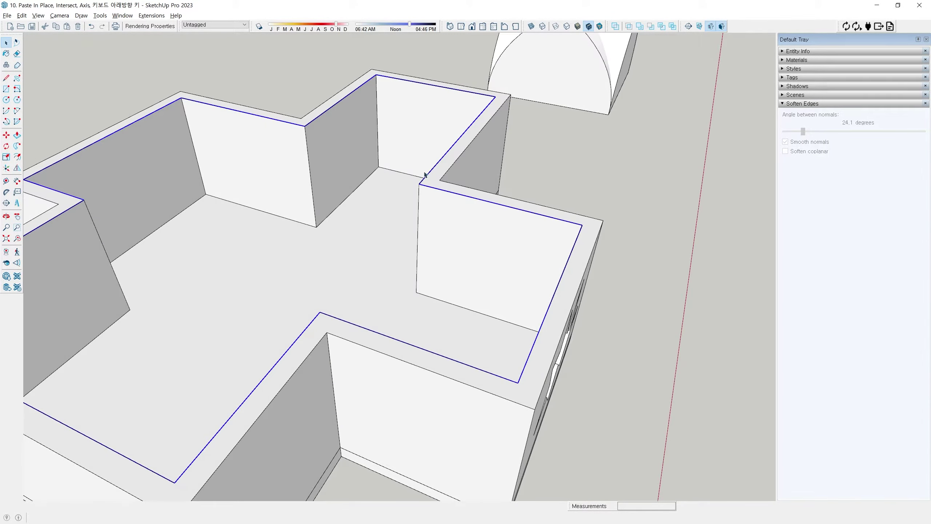
{"action": "scroll", "coordinate": [379, 177], "scroll_direction": "down", "scroll_amount": 5}
{"action": "middle_click_drag", "start_coordinate": [378, 177], "coordinate": [359, 211]}
{"action": "scroll", "coordinate": [359, 211], "scroll_direction": "up", "scroll_amount": 3}
{"action": "scroll", "coordinate": [359, 178], "scroll_direction": "up", "scroll_amount": 3}
{"action": "key", "text": "m"}
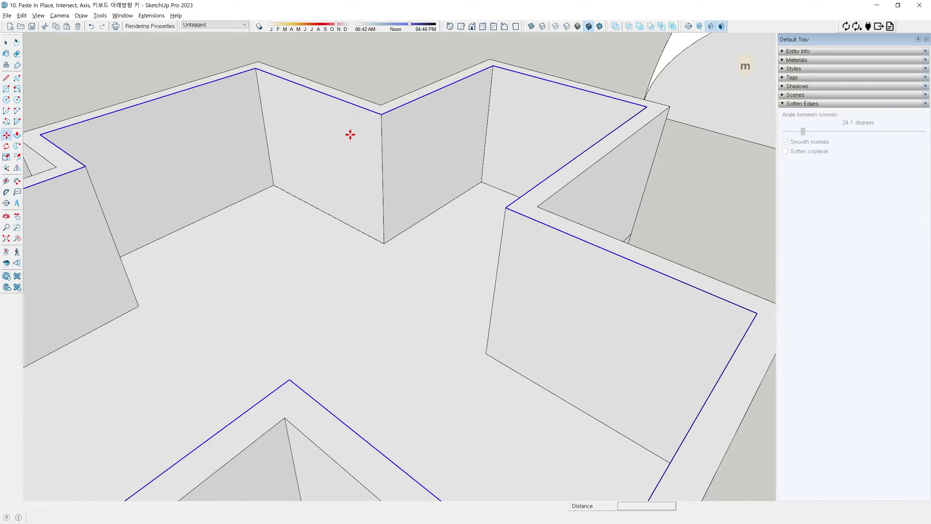
{"action": "left_click", "coordinate": [350, 135]}
{"action": "key", "text": "space"}
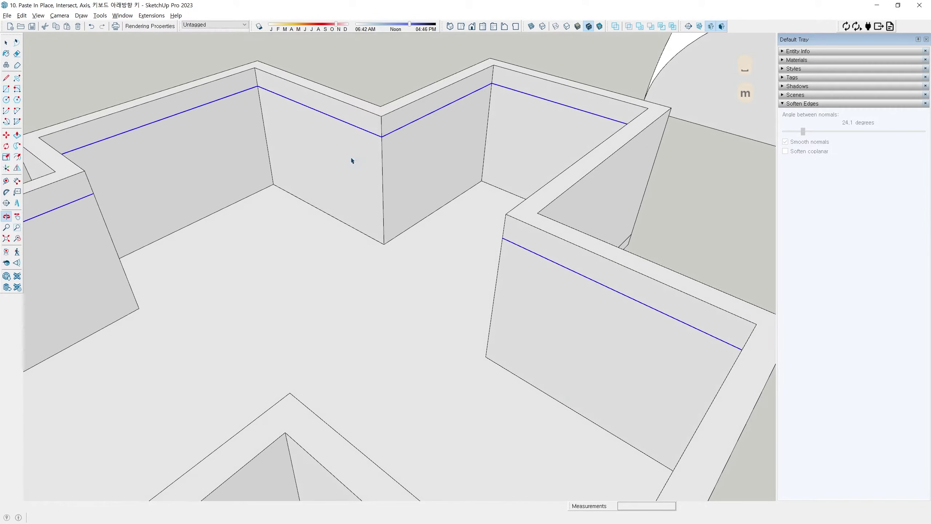
Step: Draw a line over one edge of the lowered inner loop, corner to corner, to form a ceiling face between the walls
{"action": "key", "text": "l"}
{"action": "key", "text": "Escape"}
{"action": "scroll", "coordinate": [258, 85], "scroll_direction": "up", "scroll_amount": 1}
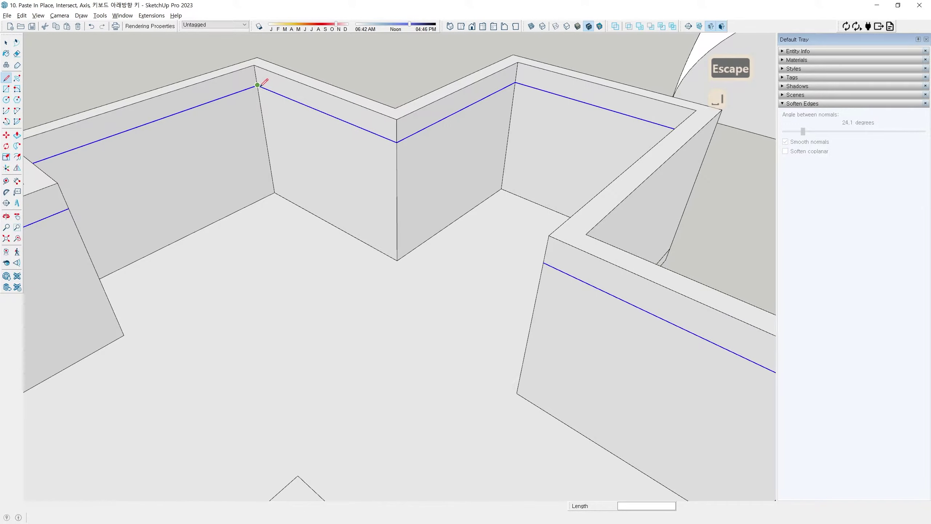
{"action": "left_click", "coordinate": [258, 85]}
{"action": "left_click", "coordinate": [397, 142]}
{"action": "key", "text": "space"}
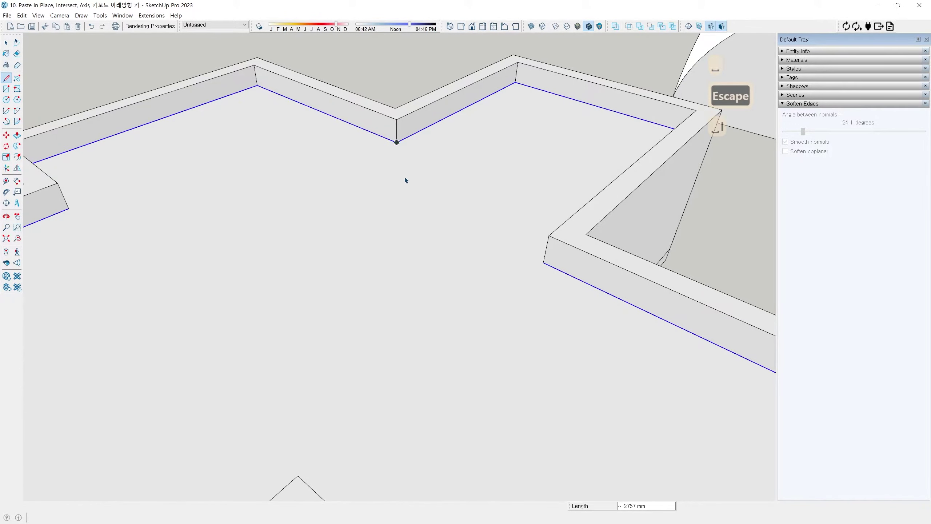
Step: Push/Pull the ceiling face about 34 mm and group the resulting panel
{"action": "scroll", "coordinate": [398, 207], "scroll_direction": "down", "scroll_amount": 4}
{"action": "middle_click_drag", "start_coordinate": [394, 257], "coordinate": [369, 214], "text": "shift"}
{"action": "left_click", "coordinate": [386, 224]}
{"action": "key", "text": "p"}
{"action": "left_click", "coordinate": [370, 214]}
{"action": "left_click", "coordinate": [369, 212]}
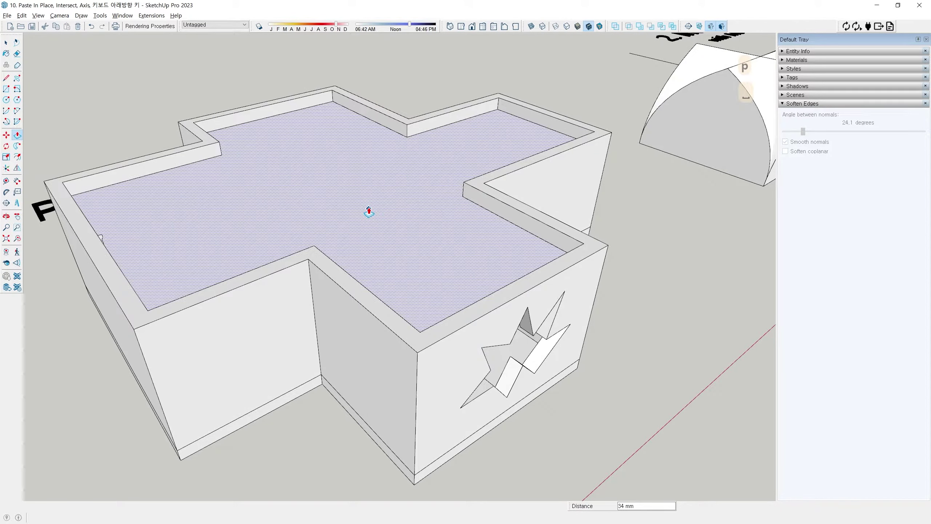
{"action": "key", "text": "space"}
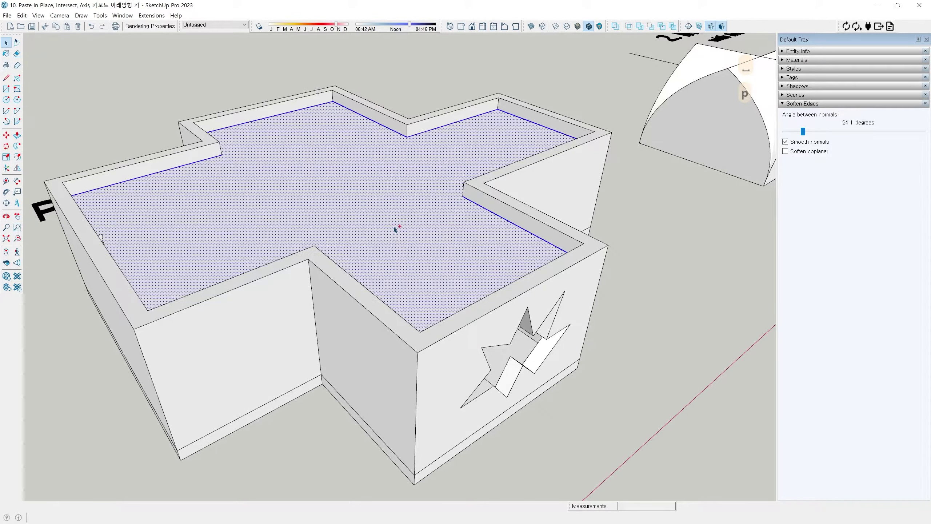
{"action": "key", "text": "ctrl+g"}
Step: Check how the ceiling panel fits inside the walls, then delete its group
{"action": "middle_click_drag", "start_coordinate": [396, 234], "coordinate": [344, 292]}
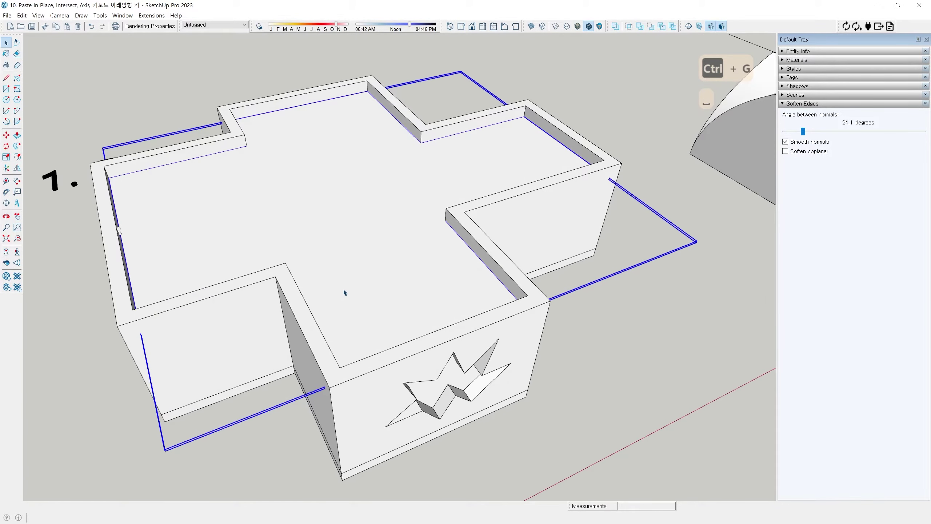
{"action": "key", "text": "h"}
{"action": "scroll", "coordinate": [340, 256], "scroll_direction": "up", "scroll_amount": 6}
{"action": "middle_click_drag", "start_coordinate": [342, 192], "coordinate": [417, 176]}
{"action": "key", "text": "space"}
{"action": "key", "text": "h"}
{"action": "scroll", "coordinate": [443, 331], "scroll_direction": "down", "scroll_amount": 2}
{"action": "key", "text": "Delete"}
{"action": "scroll", "coordinate": [336, 224], "scroll_direction": "down", "scroll_amount": 2}
{"action": "middle_click_drag", "start_coordinate": [336, 224], "coordinate": [260, 127]}
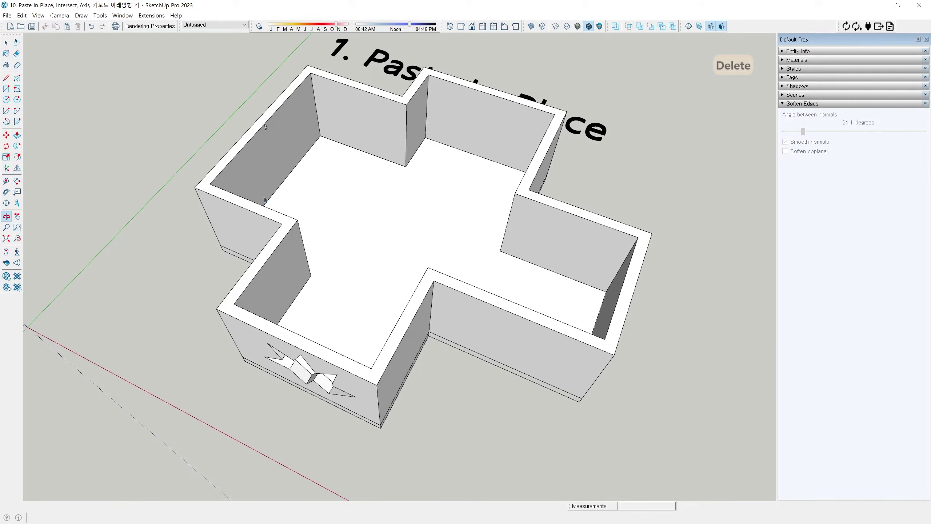
{"action": "scroll", "coordinate": [261, 132], "scroll_direction": "up", "scroll_amount": 6}
{"action": "scroll", "coordinate": [273, 130], "scroll_direction": "down", "scroll_amount": 3}
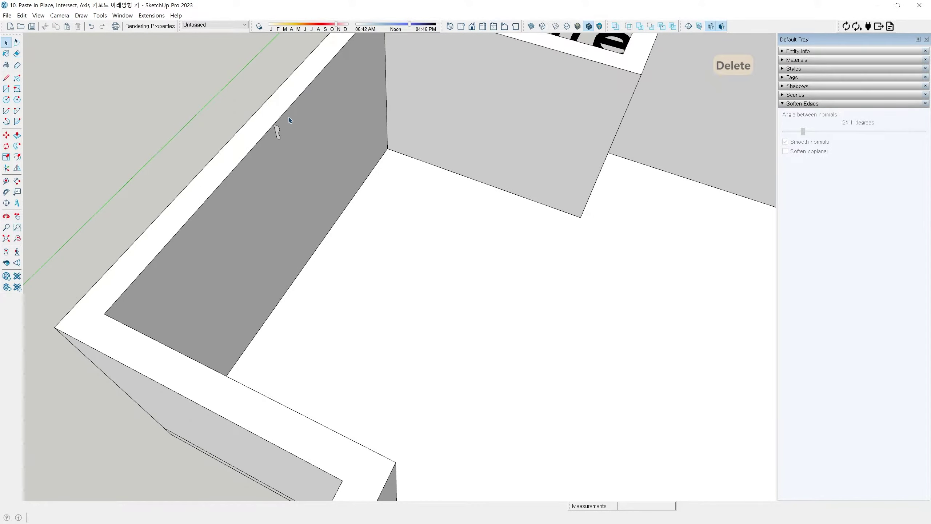
Step: Examine the small moulding profile group at the wall's inner top edge and how it sits relative to the whole room
{"action": "scroll", "coordinate": [271, 141], "scroll_direction": "up", "scroll_amount": 5}
{"action": "left_click", "coordinate": [274, 140]}
{"action": "scroll", "coordinate": [275, 143], "scroll_direction": "up", "scroll_amount": 3}
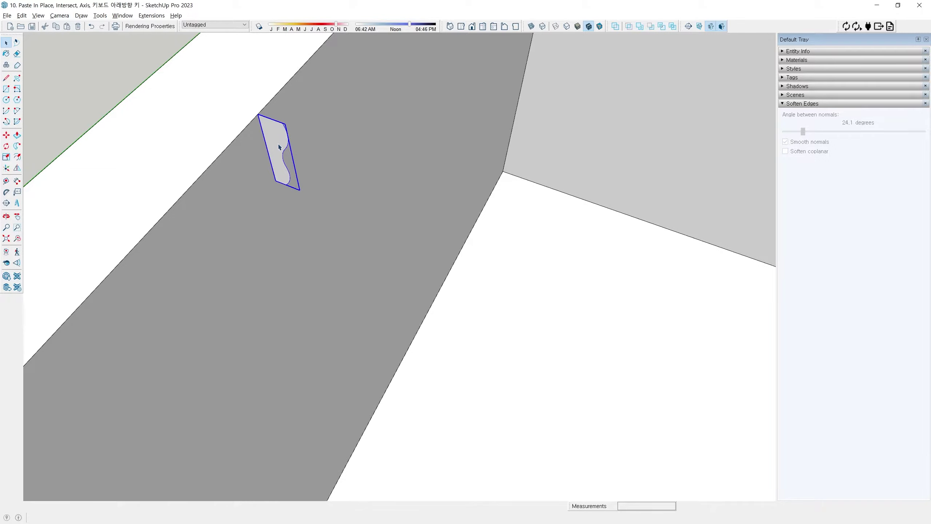
{"action": "scroll", "coordinate": [278, 143], "scroll_direction": "down", "scroll_amount": 10}
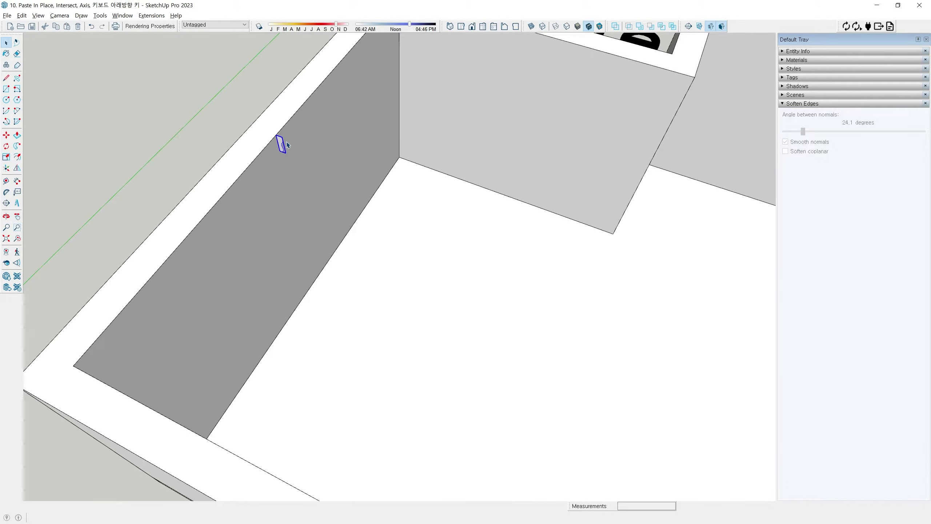
{"action": "middle_click_drag", "start_coordinate": [278, 142], "coordinate": [359, 157]}
{"action": "scroll", "coordinate": [338, 149], "scroll_direction": "down", "scroll_amount": 5}
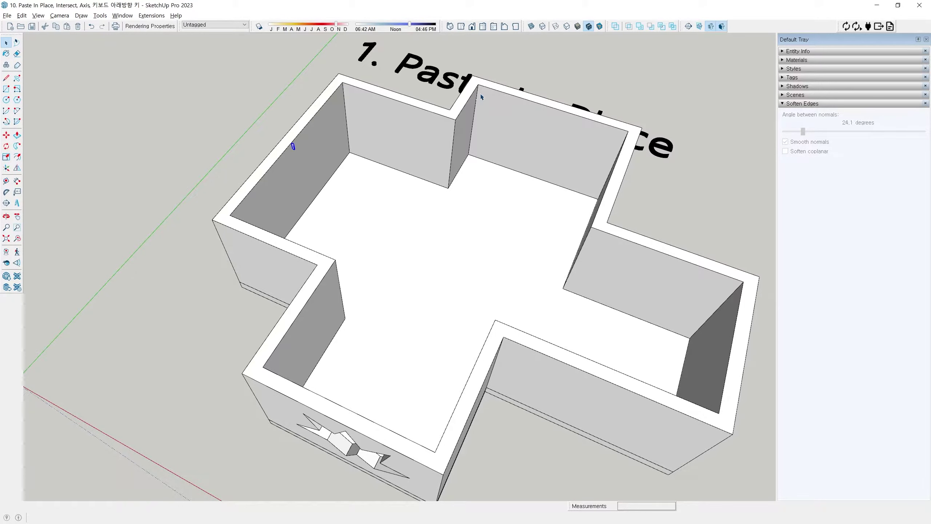
{"action": "mouse_move", "coordinate": [726, 295]}
{"action": "middle_mouse_down"}
{"action": "mouse_move", "coordinate": [656, 293]}
{"action": "mouse_move", "coordinate": [713, 297]}
{"action": "middle_mouse_up"}
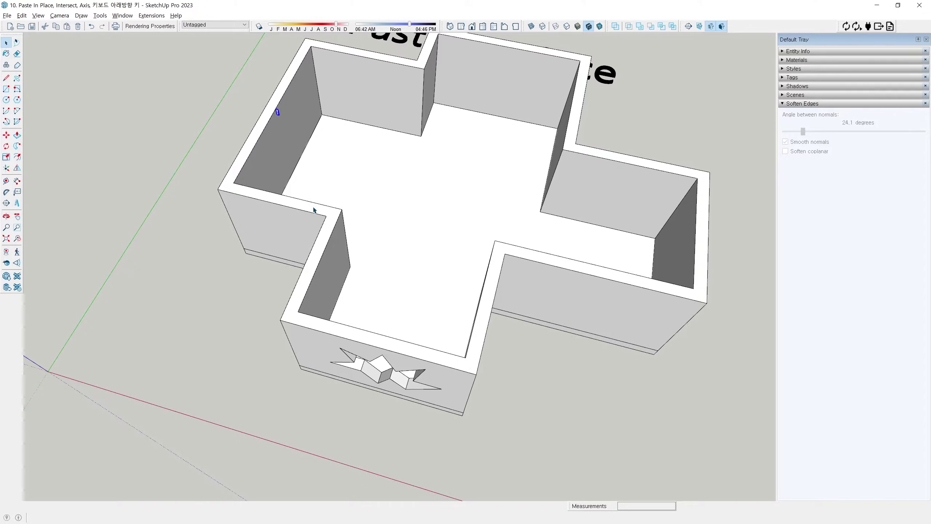
{"action": "middle_click_drag", "start_coordinate": [319, 173], "coordinate": [307, 200], "text": "shift"}
Step: Try to trace one inner top edge of the walls with a line from corner to corner
{"action": "key", "text": "l"}
{"action": "scroll", "coordinate": [307, 94], "scroll_direction": "up", "scroll_amount": 2}
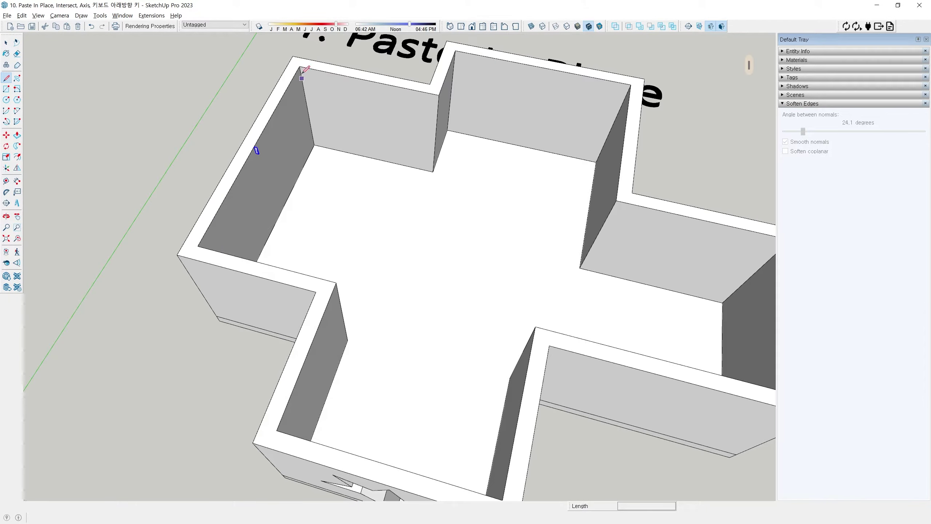
{"action": "left_click", "coordinate": [300, 67]}
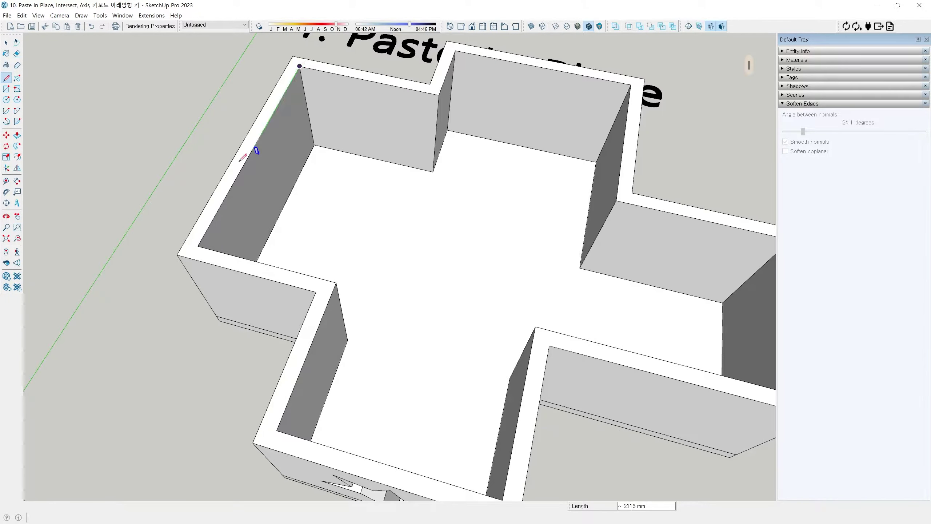
{"action": "left_click", "coordinate": [198, 246]}
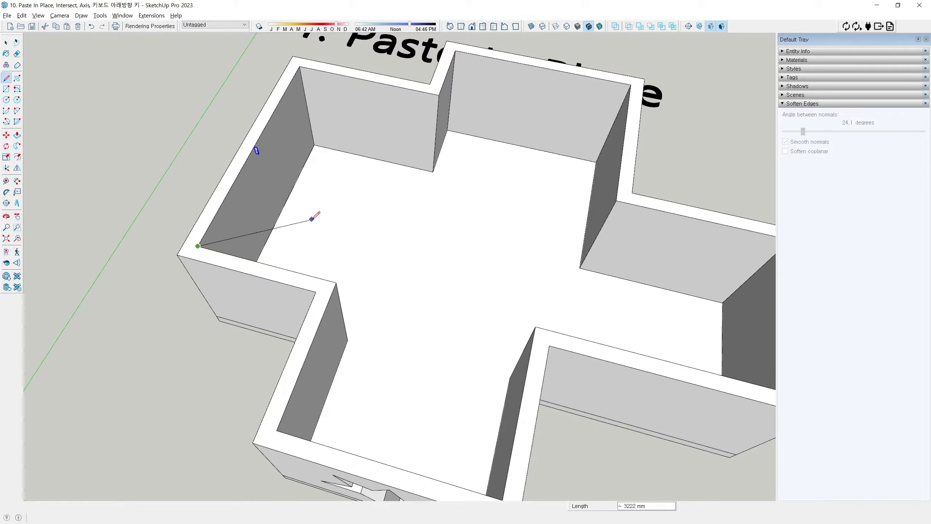
{"action": "key", "text": "Escape"}
{"action": "key", "text": "ctrl+z"}
{"action": "scroll", "coordinate": [241, 186], "scroll_direction": "down", "scroll_amount": 3}
{"action": "key", "text": "space"}
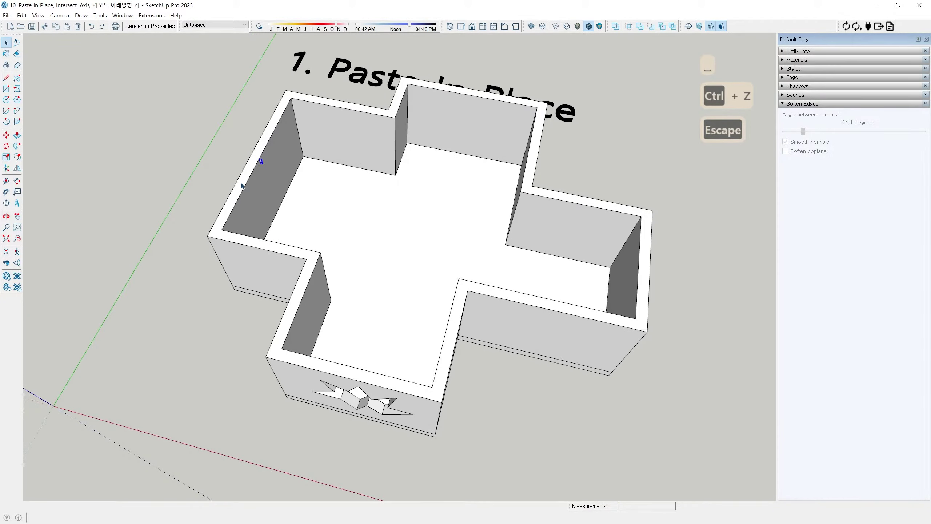
Step: Open the walls group for editing and copy the top face of the walls
{"action": "scroll", "coordinate": [241, 186], "scroll_direction": "up", "scroll_amount": 1}
{"action": "double_click", "coordinate": [241, 186]}
{"action": "scroll", "coordinate": [234, 206], "scroll_direction": "up", "scroll_amount": 2}
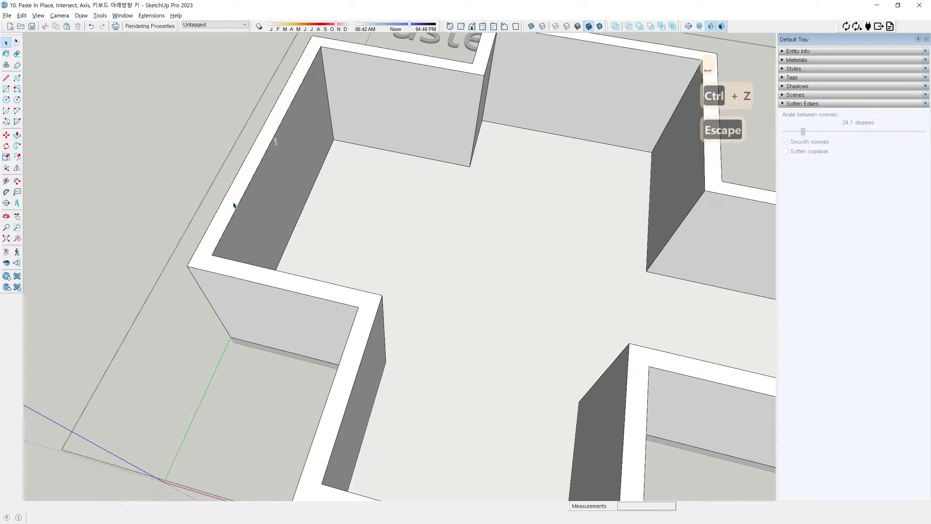
{"action": "left_click", "coordinate": [234, 206]}
{"action": "scroll", "coordinate": [224, 220], "scroll_direction": "down", "scroll_amount": 3}
{"action": "key", "text": "ctrl+c"}
{"action": "key", "text": "ctrl+c"}
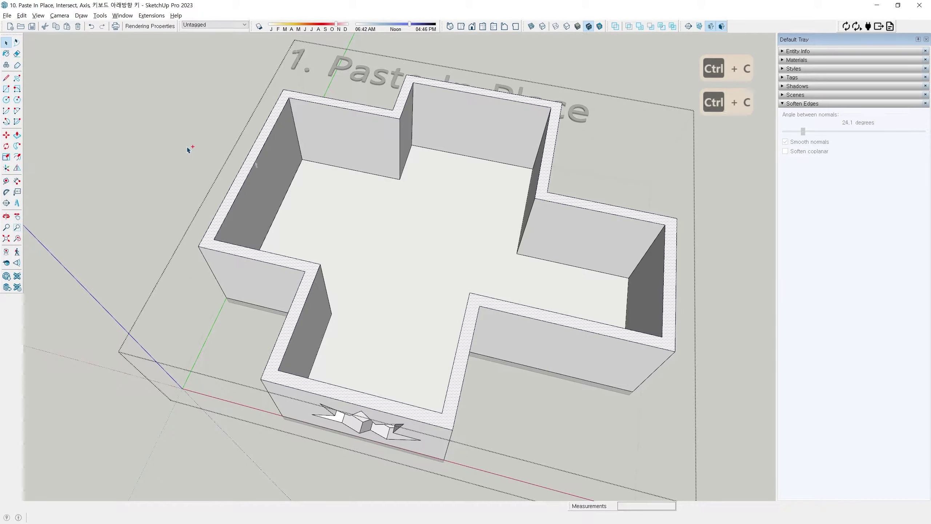
{"action": "key", "text": "ctrl+c"}
{"action": "key", "text": "ctrl+c"}
Step: Close the walls group and paste the copied top face in place outside it
{"action": "key", "text": "Escape"}
{"action": "key", "text": "Escape"}
{"action": "key", "text": "Escape"}
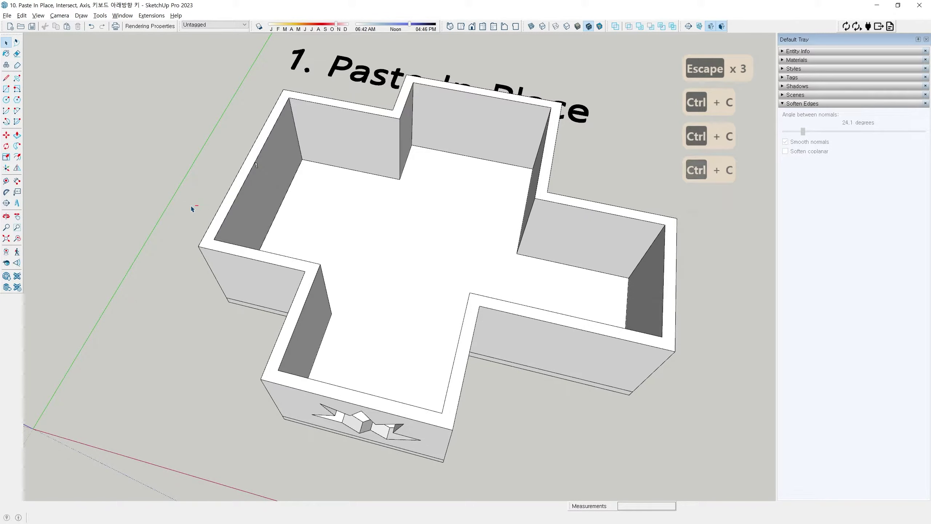
{"action": "key", "text": "ctrl+shift+v"}
{"action": "left_click", "coordinate": [196, 212]}
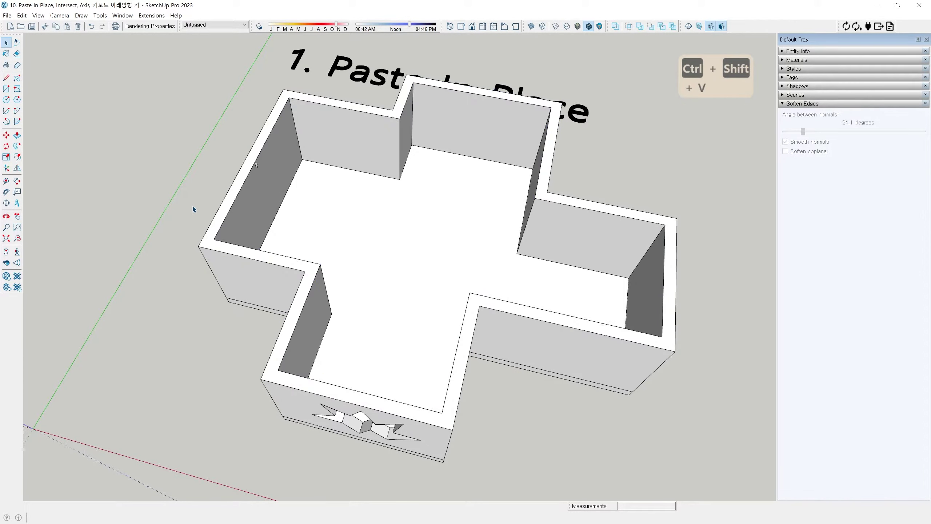
Step: Delete the pasted face and its outer edge loop, keeping only the inner loop
{"action": "scroll", "coordinate": [216, 230], "scroll_direction": "up", "scroll_amount": 4}
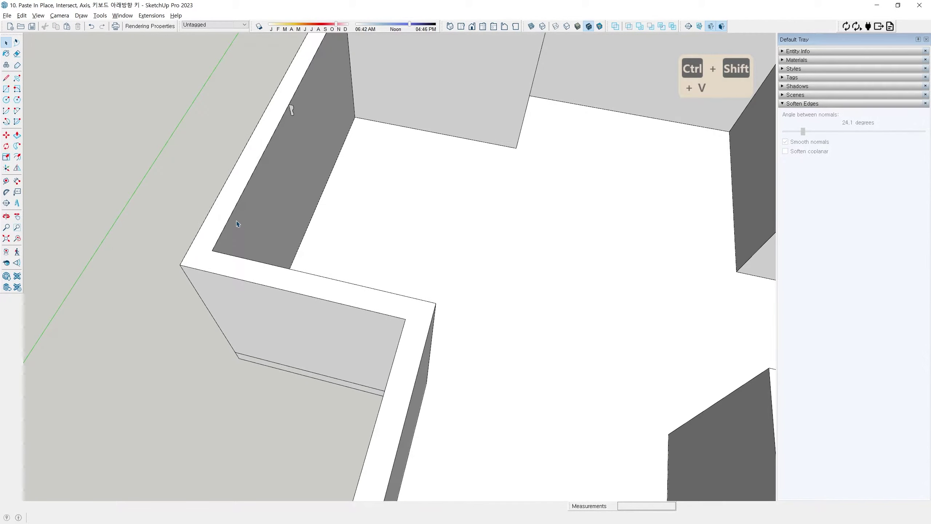
{"action": "key", "text": "Delete"}
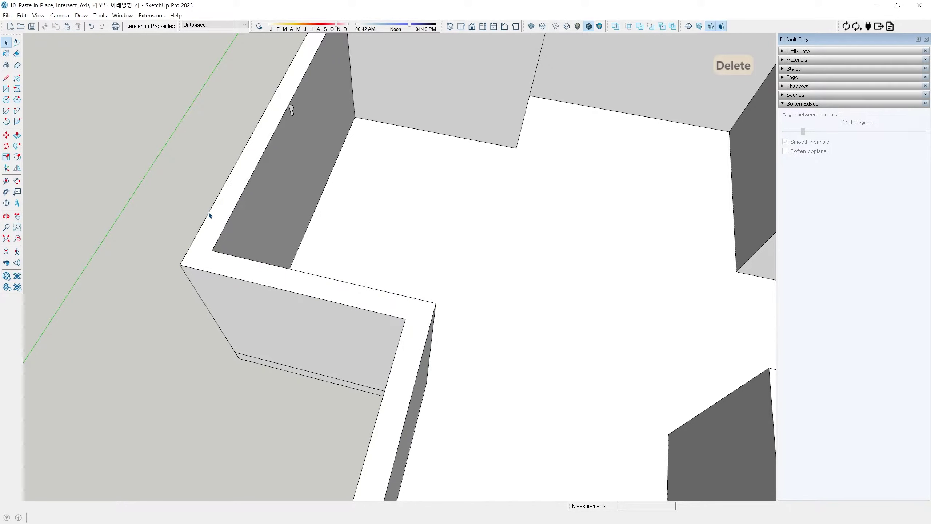
{"action": "triple_click", "coordinate": [208, 213]}
{"action": "scroll", "coordinate": [209, 213], "scroll_direction": "down", "scroll_amount": 5}
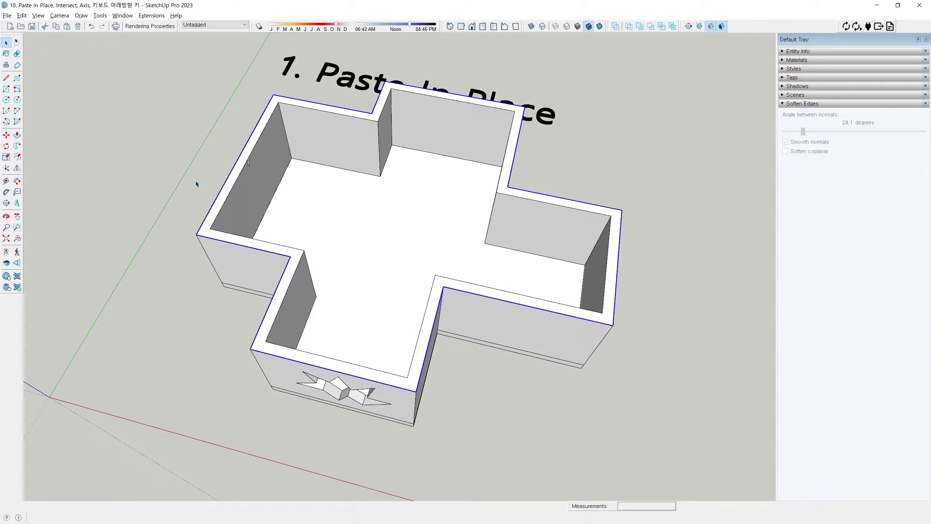
{"action": "key", "text": "Delete"}
{"action": "scroll", "coordinate": [198, 188], "scroll_direction": "up", "scroll_amount": 5}
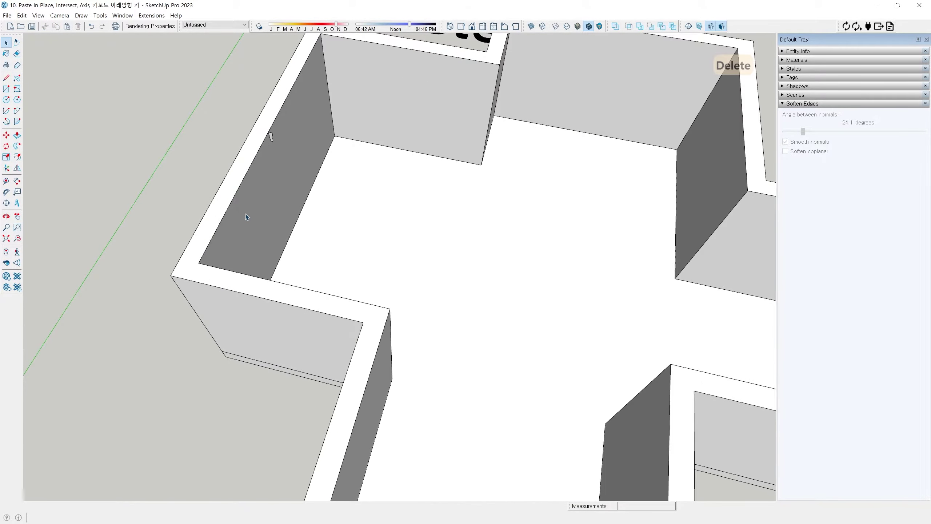
Step: Select the pasted inner edge loop as a path and try starting Follow Me with it
{"action": "scroll", "coordinate": [229, 196], "scroll_direction": "down", "scroll_amount": 5}
{"action": "scroll", "coordinate": [229, 196], "scroll_direction": "up", "scroll_amount": 5}
{"action": "triple_click", "coordinate": [244, 156]}
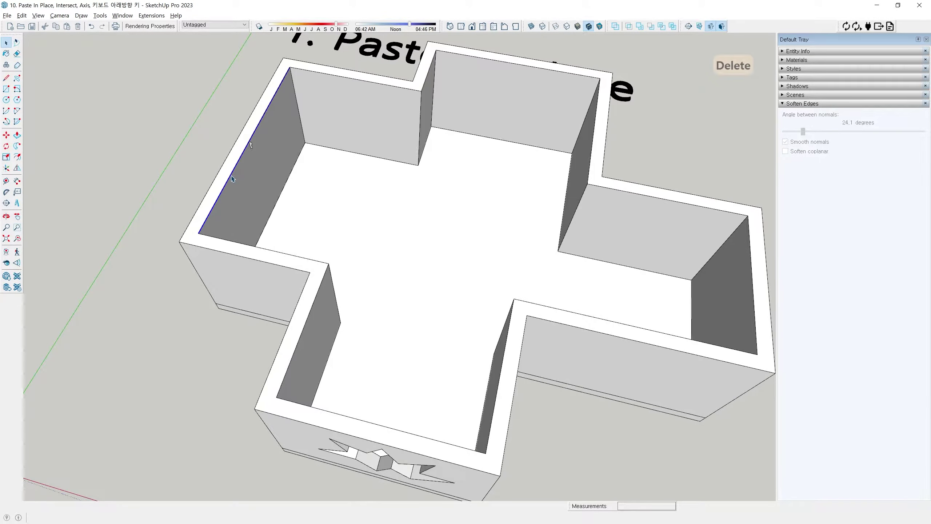
{"action": "scroll", "coordinate": [582, 336], "scroll_direction": "down", "scroll_amount": 3}
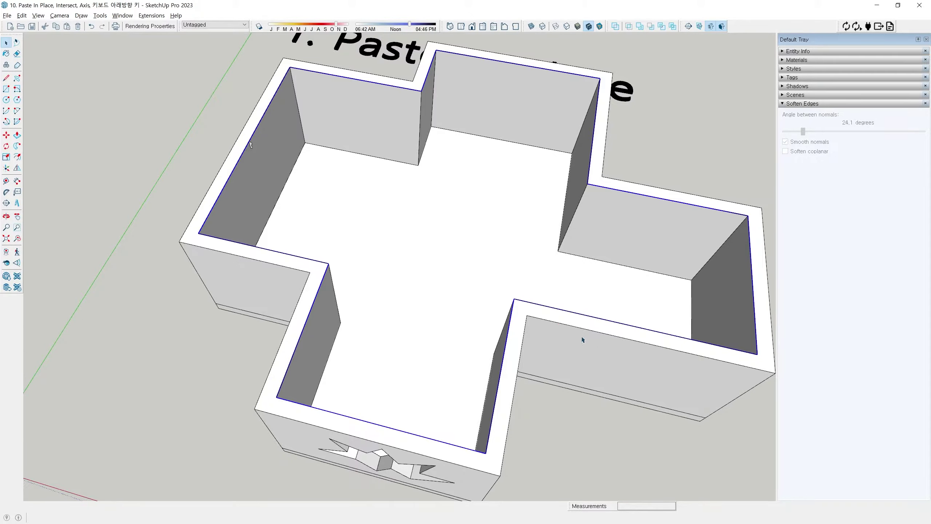
{"action": "middle_click_drag", "start_coordinate": [582, 337], "coordinate": [389, 206]}
{"action": "key", "text": "f"}
{"action": "scroll", "coordinate": [238, 122], "scroll_direction": "up", "scroll_amount": 6}
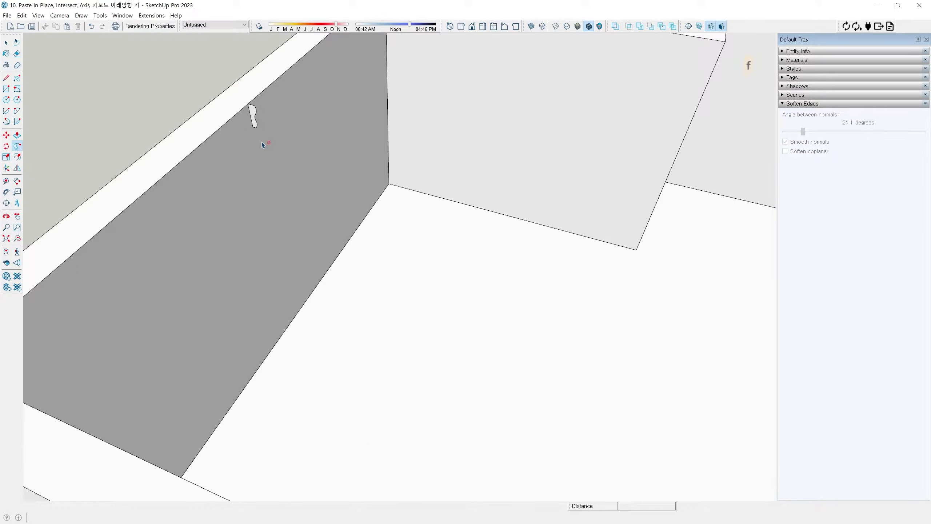
{"action": "scroll", "coordinate": [257, 120], "scroll_direction": "down", "scroll_amount": 4}
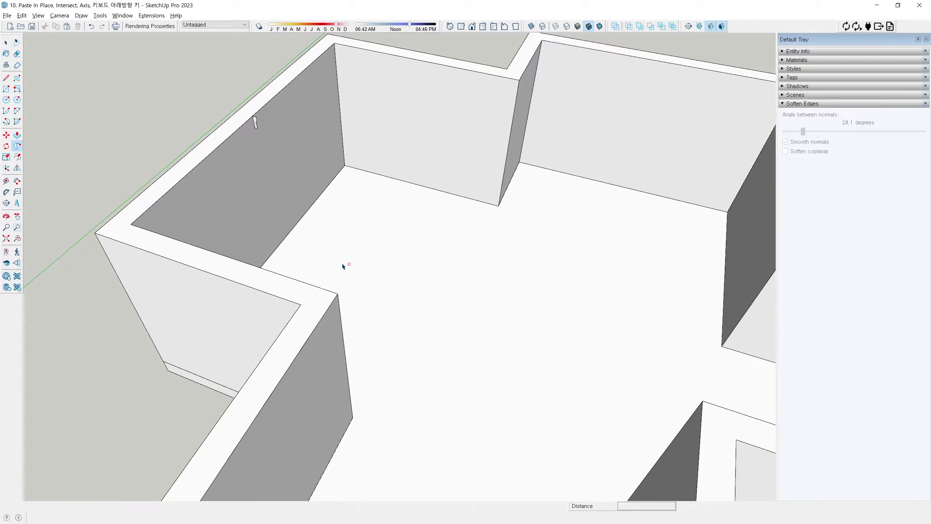
{"action": "key", "text": "space"}
Step: Check the moulding profile group hanging from the inner wall edge as the Follow Me profile
{"action": "scroll", "coordinate": [235, 114], "scroll_direction": "up", "scroll_amount": 5}
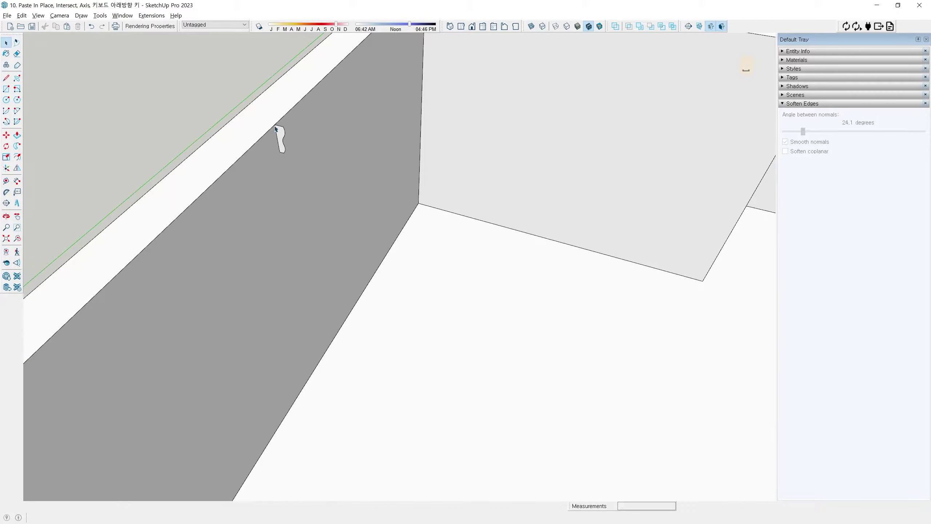
{"action": "scroll", "coordinate": [276, 128], "scroll_direction": "up", "scroll_amount": 1}
{"action": "left_click", "coordinate": [282, 138]}
{"action": "scroll", "coordinate": [289, 145], "scroll_direction": "up", "scroll_amount": 2}
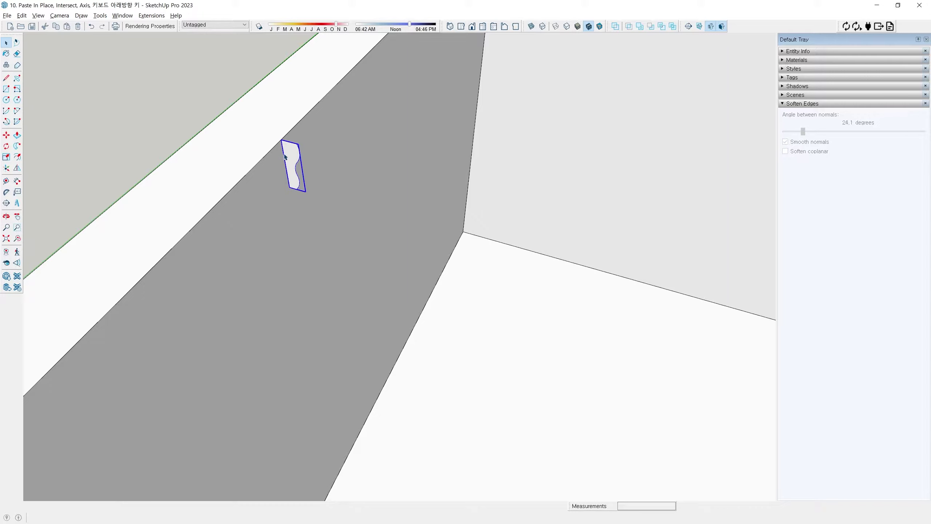
{"action": "left_click", "coordinate": [242, 181]}
{"action": "key", "text": "f"}
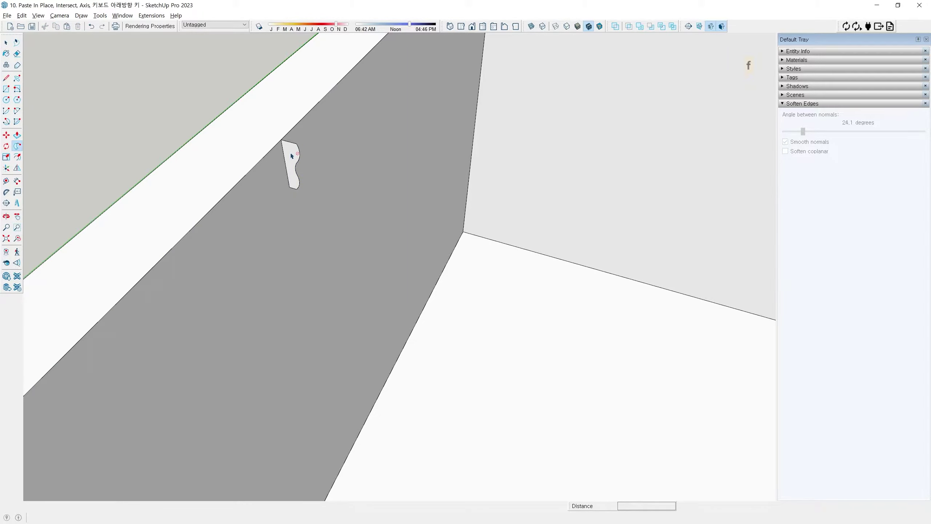
{"action": "key", "text": "space"}
{"action": "double_click", "coordinate": [291, 165]}
{"action": "scroll", "coordinate": [256, 136], "scroll_direction": "down", "scroll_amount": 10}
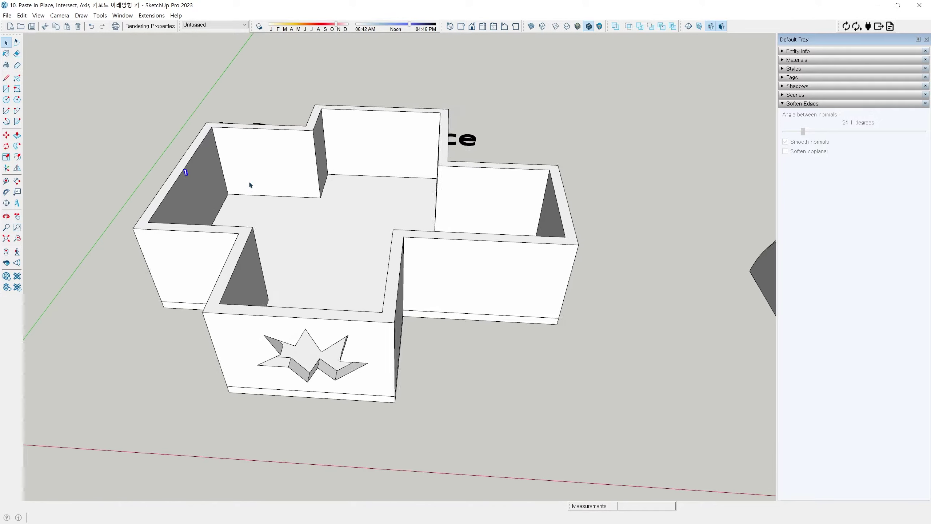
Step: Select the whole inner edge loop on top of the walls as the path and start Follow Me
{"action": "middle_click_drag", "start_coordinate": [249, 181], "coordinate": [180, 194]}
{"action": "scroll", "coordinate": [181, 191], "scroll_direction": "up", "scroll_amount": 2}
{"action": "triple_click", "coordinate": [169, 181]}
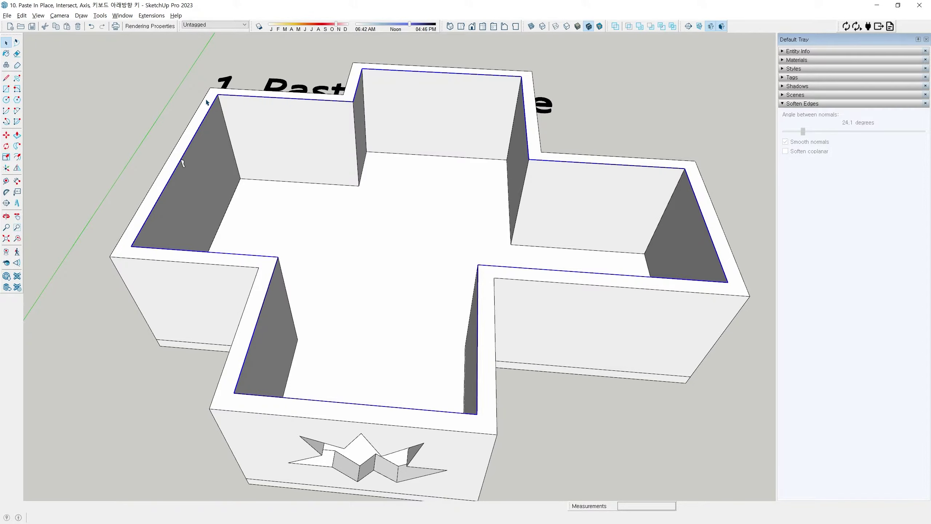
{"action": "scroll", "coordinate": [198, 159], "scroll_direction": "up", "scroll_amount": 5}
{"action": "scroll", "coordinate": [253, 150], "scroll_direction": "up", "scroll_amount": 4}
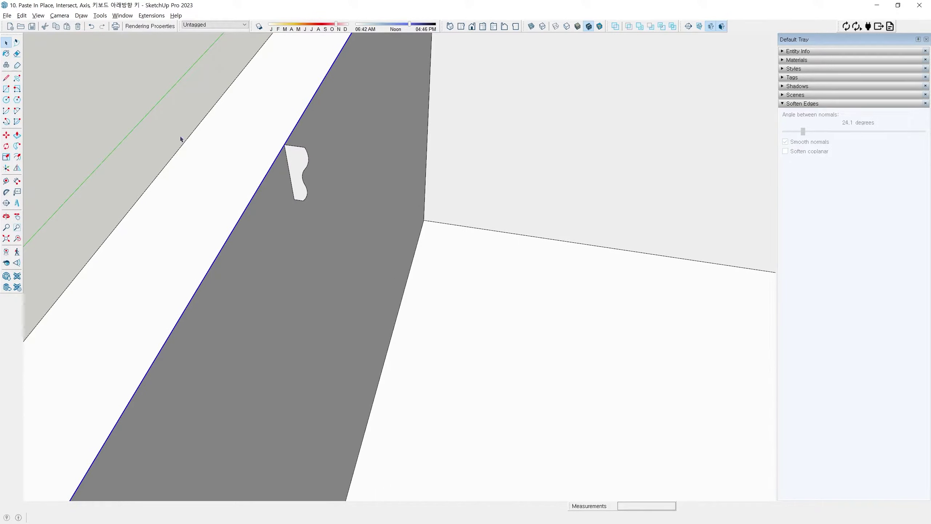
{"action": "left_click", "coordinate": [16, 147]}
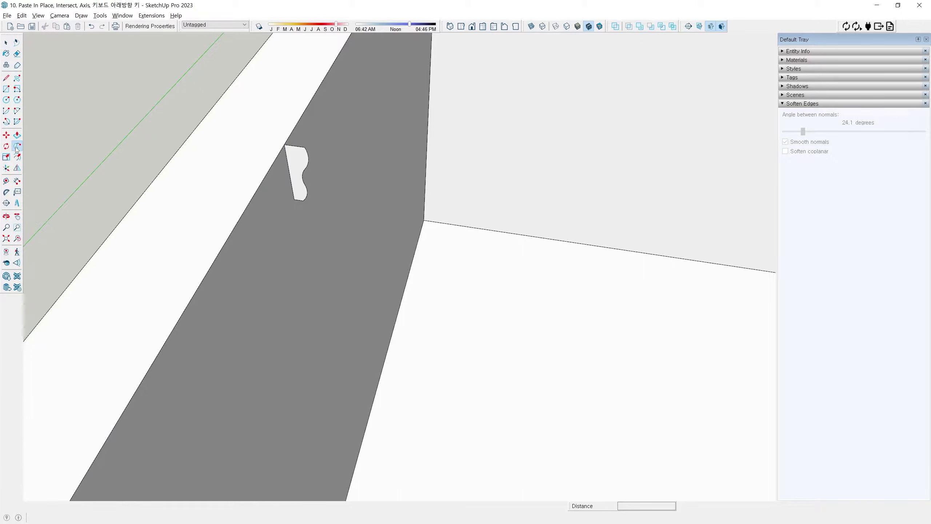
Step: Open the moulding profile group for editing and sweep its face along the inner edge loop with Follow Me
{"action": "right_click", "coordinate": [298, 164]}
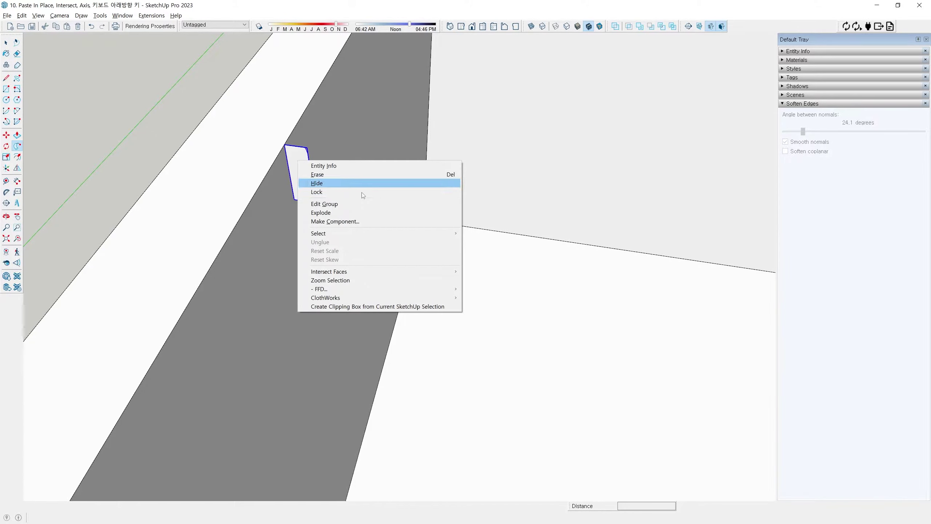
{"action": "left_click", "coordinate": [337, 204]}
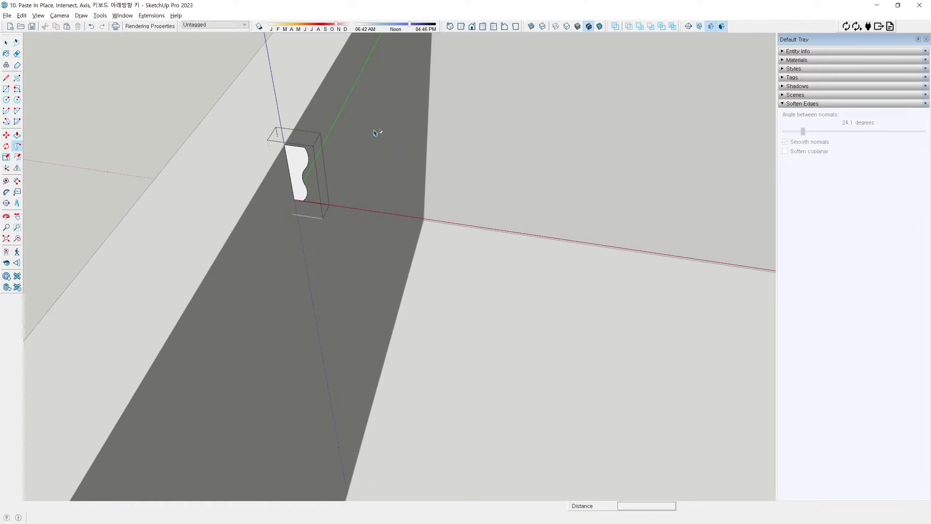
{"action": "left_click", "coordinate": [303, 161]}
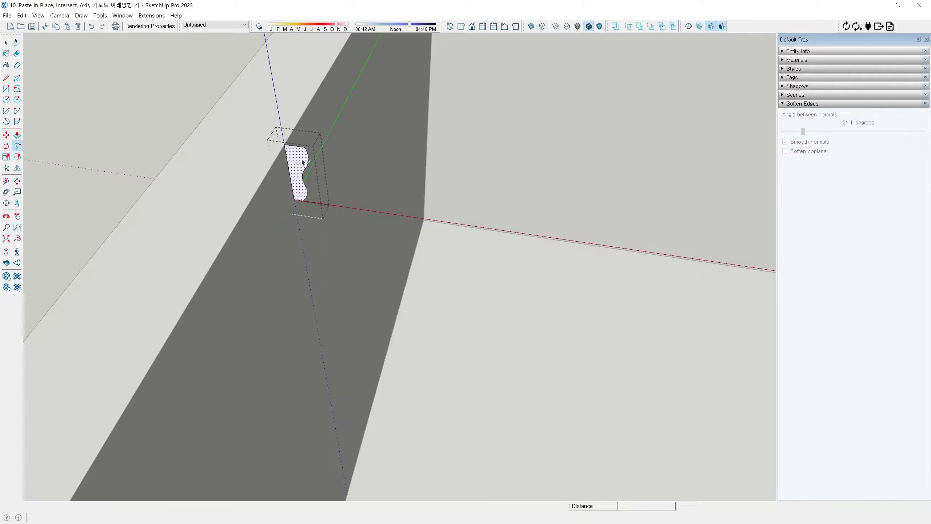
{"action": "left_click", "coordinate": [303, 161]}
{"action": "scroll", "coordinate": [447, 166], "scroll_direction": "down", "scroll_amount": 5}
{"action": "key", "text": "space"}
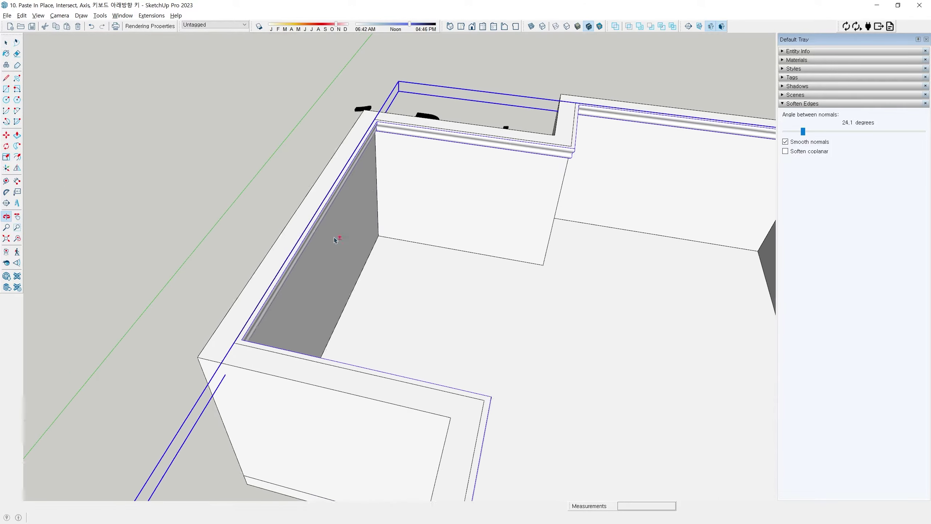
{"action": "scroll", "coordinate": [336, 239], "scroll_direction": "up", "scroll_amount": 5}
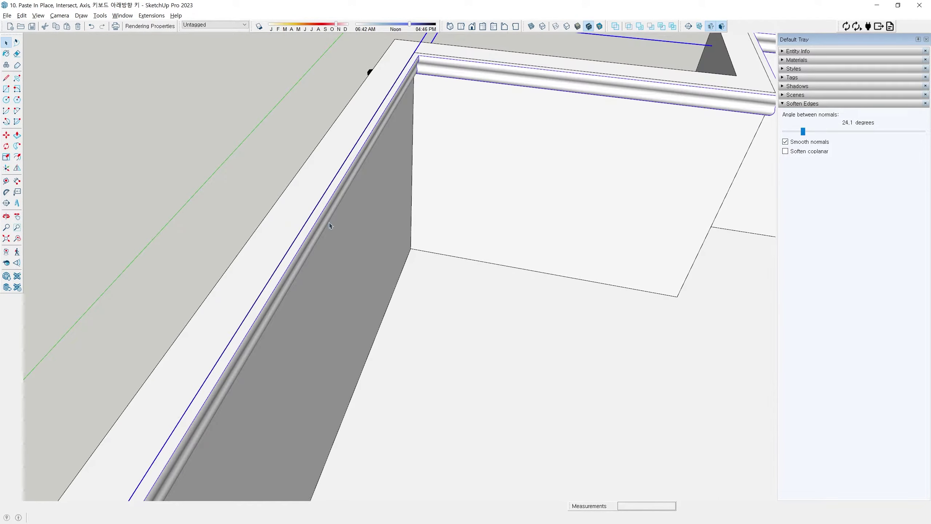
{"action": "middle_click_drag", "start_coordinate": [325, 241], "coordinate": [341, 228]}
{"action": "scroll", "coordinate": [398, 133], "scroll_direction": "down", "scroll_amount": 5}
{"action": "middle_click_drag", "start_coordinate": [468, 173], "coordinate": [401, 216]}
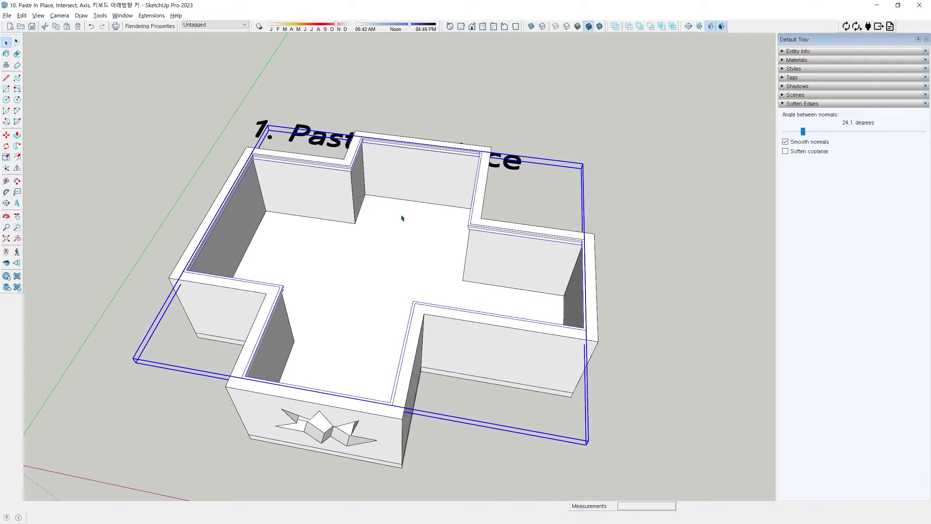
Step: Undo the Follow Me moulding around the room and leave the profile group
{"action": "key", "text": "ctrl+z"}
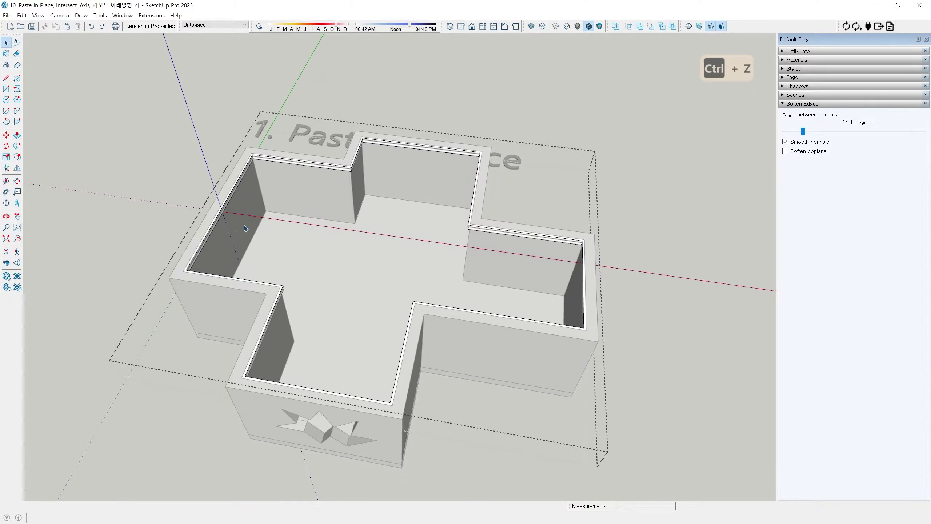
{"action": "key", "text": "ctrl+z"}
{"action": "key", "text": "Escape"}
{"action": "key", "text": "Escape"}
{"action": "key", "text": "Escape"}
{"action": "scroll", "coordinate": [214, 210], "scroll_direction": "up", "scroll_amount": 5}
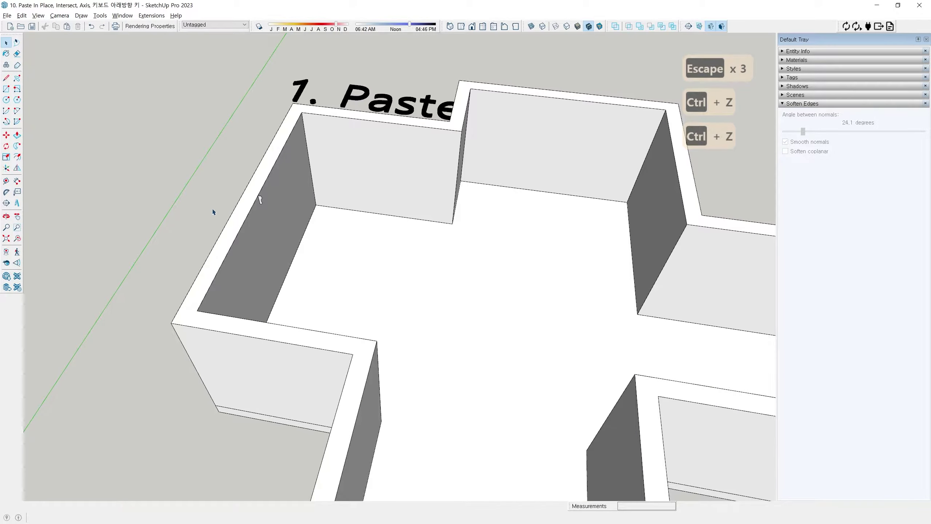
Step: Reselect the inner edge loop along the top of the walls as the path and start Follow Me
{"action": "left_click", "coordinate": [264, 241]}
{"action": "scroll", "coordinate": [263, 241], "scroll_direction": "down", "scroll_amount": 6}
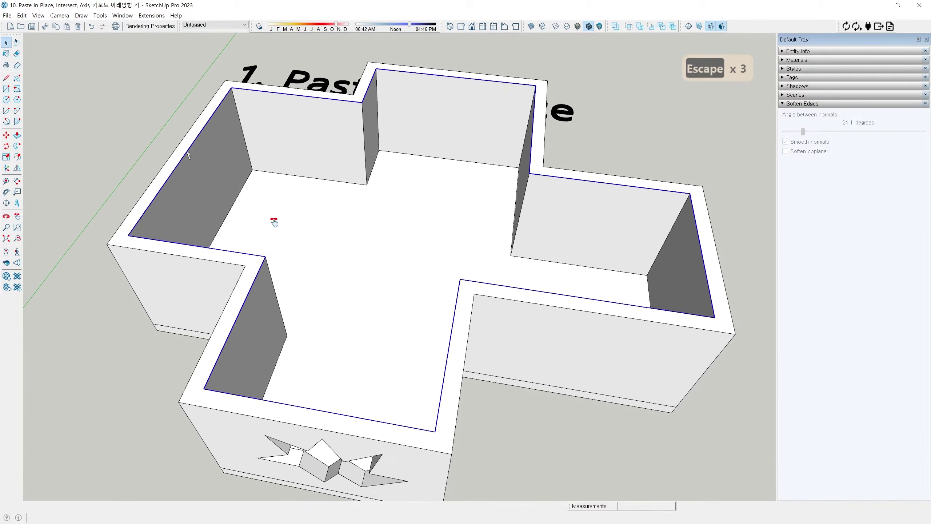
{"action": "middle_click_drag", "start_coordinate": [274, 222], "coordinate": [301, 234]}
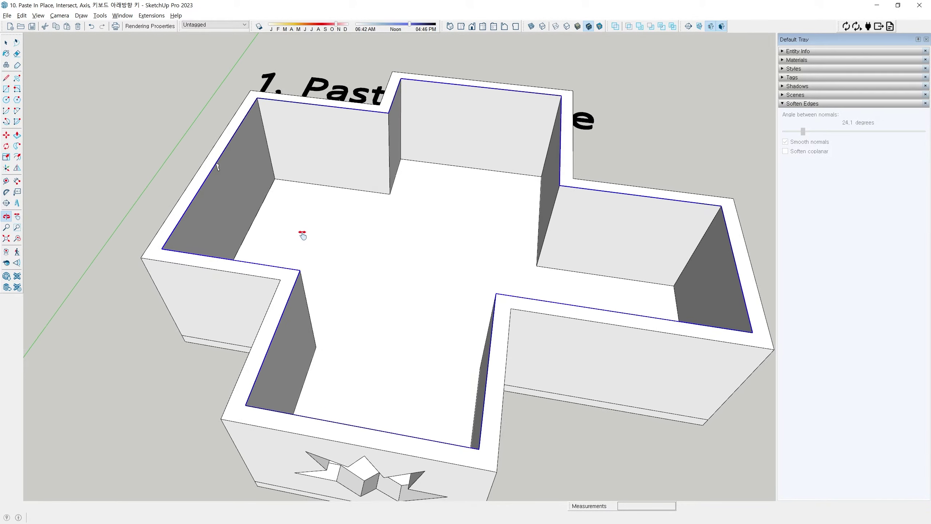
{"action": "left_click", "coordinate": [16, 145]}
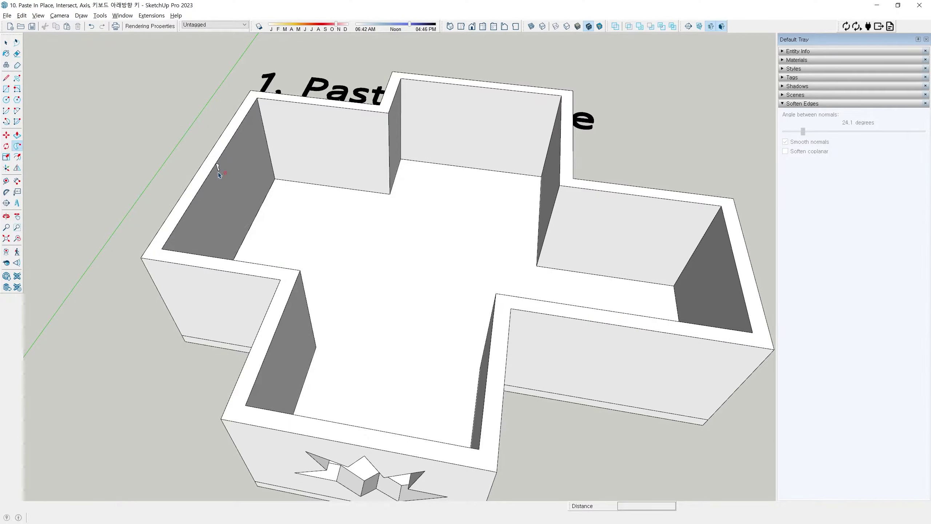
Step: Open the moulding profile group, sweep its face along the inner edge loop with Follow Me, and leave the group
{"action": "scroll", "coordinate": [218, 167], "scroll_direction": "up", "scroll_amount": 8}
{"action": "scroll", "coordinate": [219, 167], "scroll_direction": "up", "scroll_amount": 3}
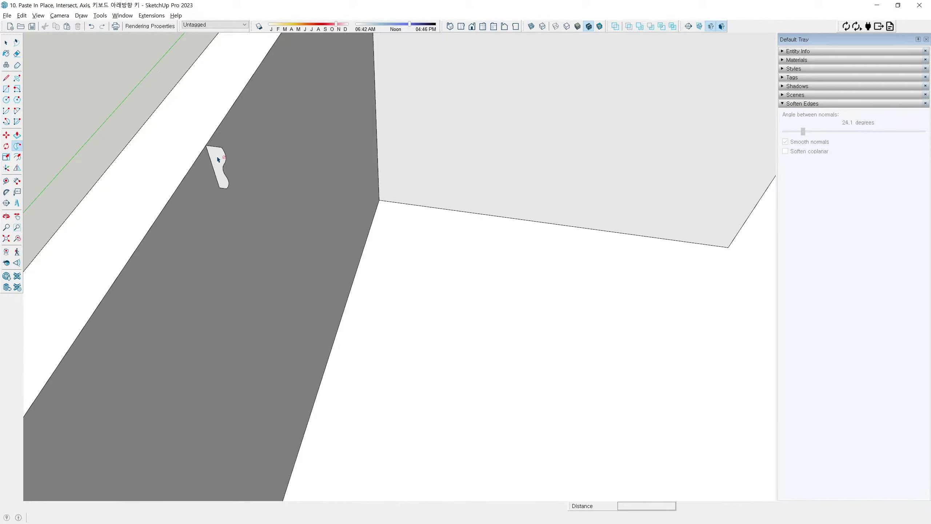
{"action": "right_click", "coordinate": [218, 159]}
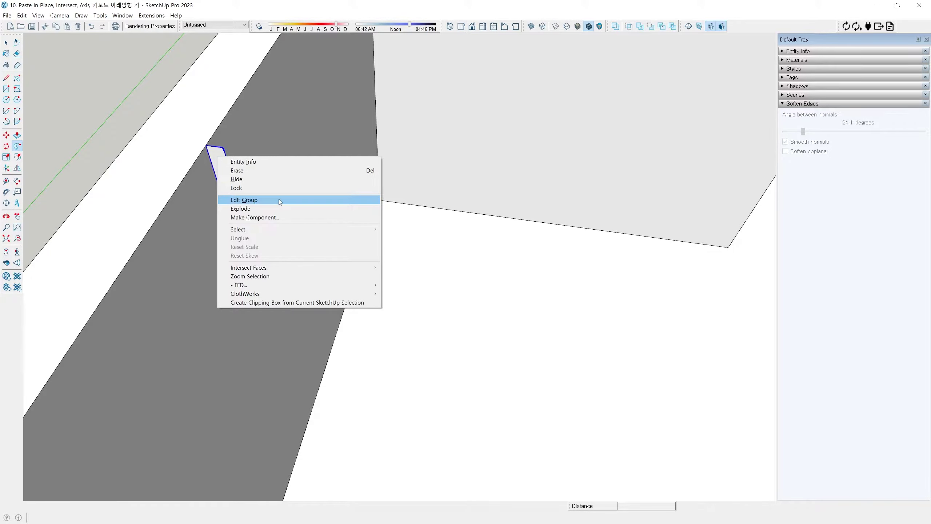
{"action": "left_click", "coordinate": [245, 200]}
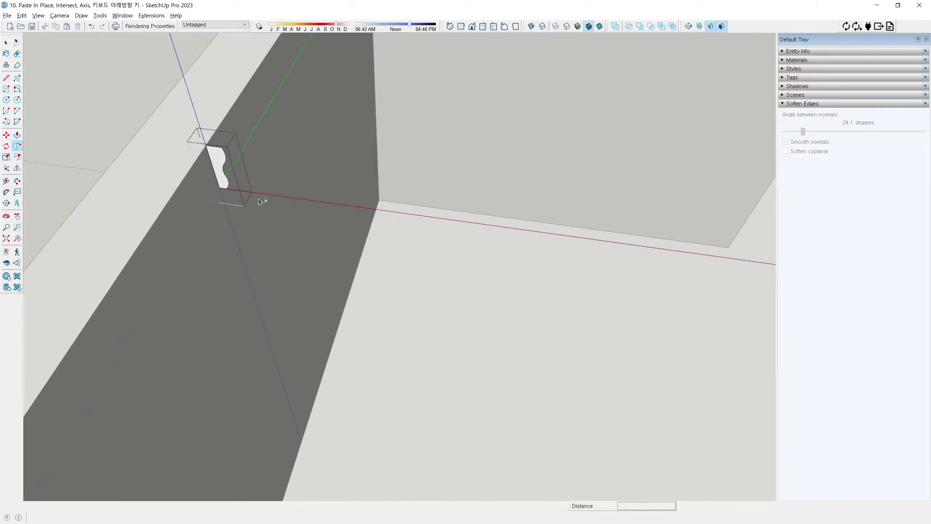
{"action": "left_click", "coordinate": [222, 158]}
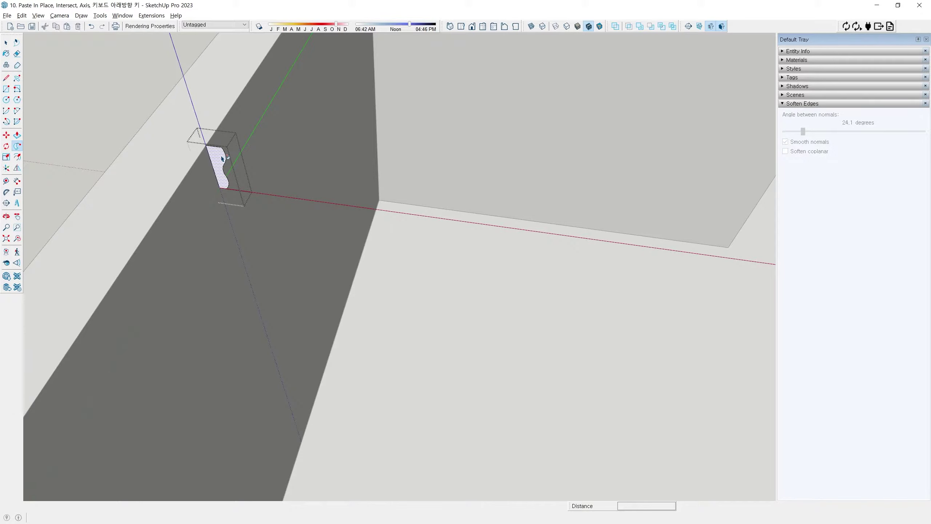
{"action": "scroll", "coordinate": [289, 188], "scroll_direction": "down", "scroll_amount": 8}
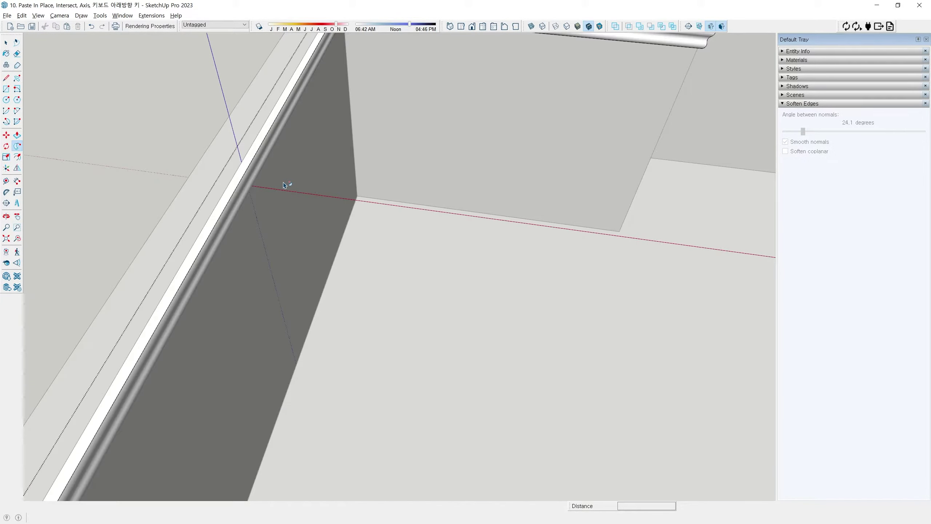
{"action": "middle_click_drag", "start_coordinate": [301, 193], "coordinate": [281, 202]}
{"action": "key", "text": "space"}
{"action": "left_click", "coordinate": [119, 152]}
{"action": "scroll", "coordinate": [177, 179], "scroll_direction": "down", "scroll_amount": 5}
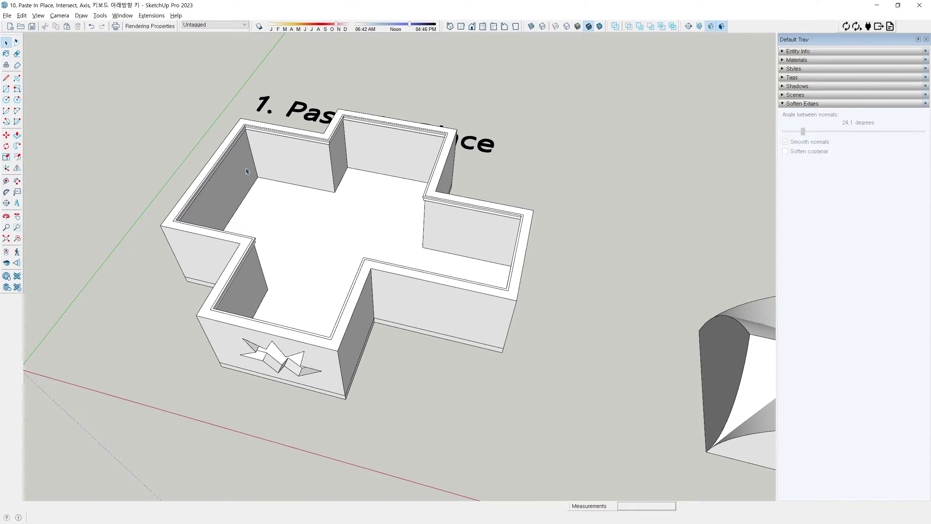
Step: Examine the cross-vault model beside the walls, up close at its arched end face
{"action": "scroll", "coordinate": [229, 174], "scroll_direction": "down", "scroll_amount": 3}
{"action": "middle_click_drag", "start_coordinate": [230, 174], "coordinate": [254, 161]}
{"action": "scroll", "coordinate": [300, 196], "scroll_direction": "up", "scroll_amount": 3}
{"action": "middle_click_drag", "start_coordinate": [350, 282], "coordinate": [391, 215], "text": "shift"}
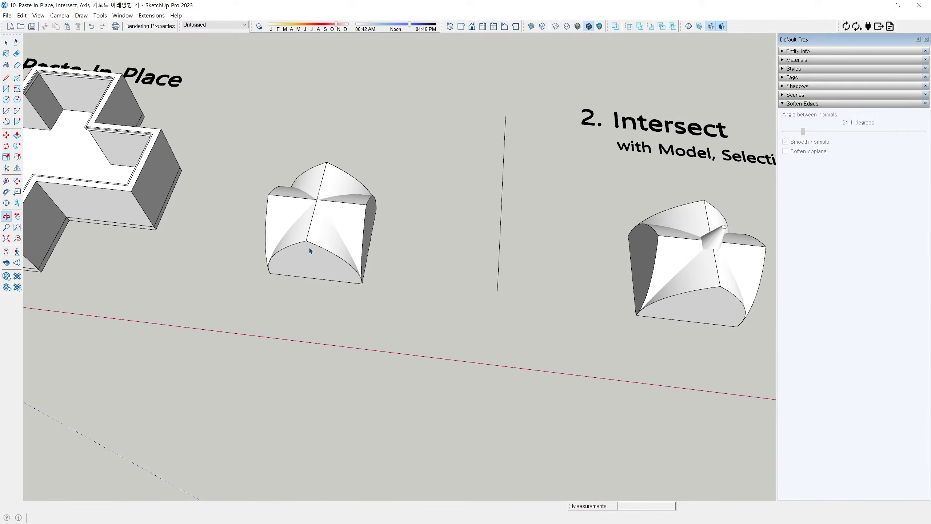
{"action": "scroll", "coordinate": [316, 240], "scroll_direction": "up", "scroll_amount": 3}
{"action": "scroll", "coordinate": [336, 205], "scroll_direction": "down", "scroll_amount": 3}
{"action": "scroll", "coordinate": [398, 208], "scroll_direction": "up", "scroll_amount": 3}
{"action": "scroll", "coordinate": [391, 215], "scroll_direction": "up", "scroll_amount": 2}
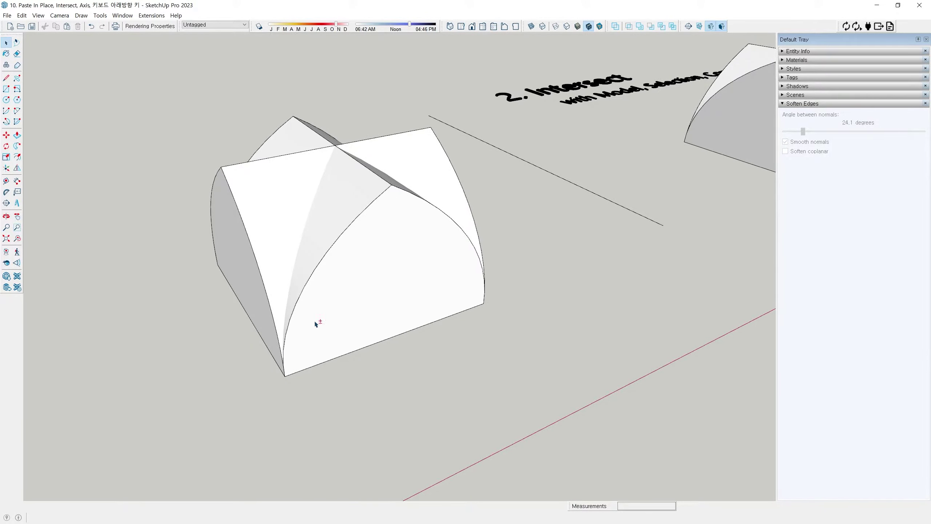
{"action": "scroll", "coordinate": [316, 322], "scroll_direction": "up", "scroll_amount": 2}
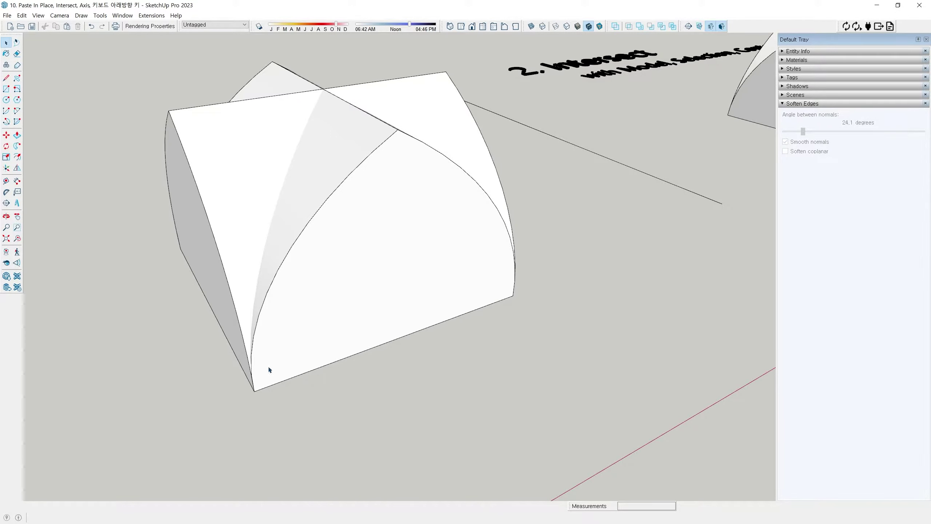
{"action": "scroll", "coordinate": [399, 129], "scroll_direction": "up", "scroll_amount": 4}
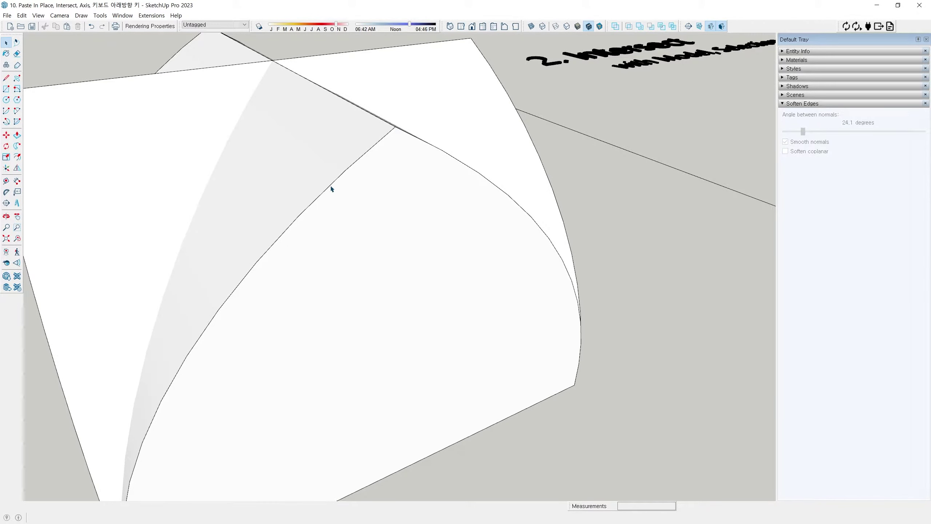
{"action": "scroll", "coordinate": [230, 297], "scroll_direction": "down", "scroll_amount": 2}
{"action": "key", "text": "l"}
{"action": "left_click", "coordinate": [368, 154]}
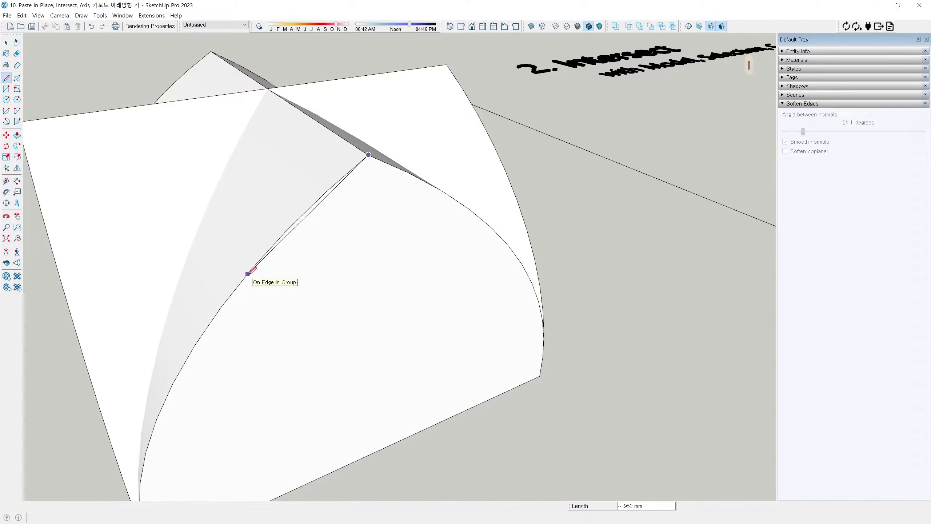
{"action": "key", "text": "Escape"}
{"action": "key", "text": "space"}
Step: Open the vault group for editing and copy its arched end face
{"action": "middle_click_drag", "start_coordinate": [279, 264], "coordinate": [325, 258]}
{"action": "scroll", "coordinate": [356, 293], "scroll_direction": "down", "scroll_amount": 2}
{"action": "scroll", "coordinate": [328, 252], "scroll_direction": "up", "scroll_amount": 2}
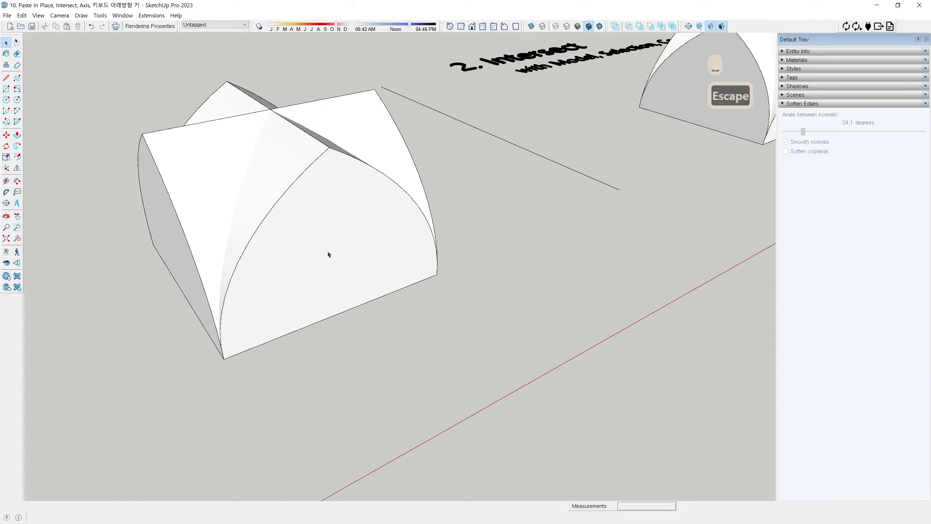
{"action": "double_click", "coordinate": [328, 253]}
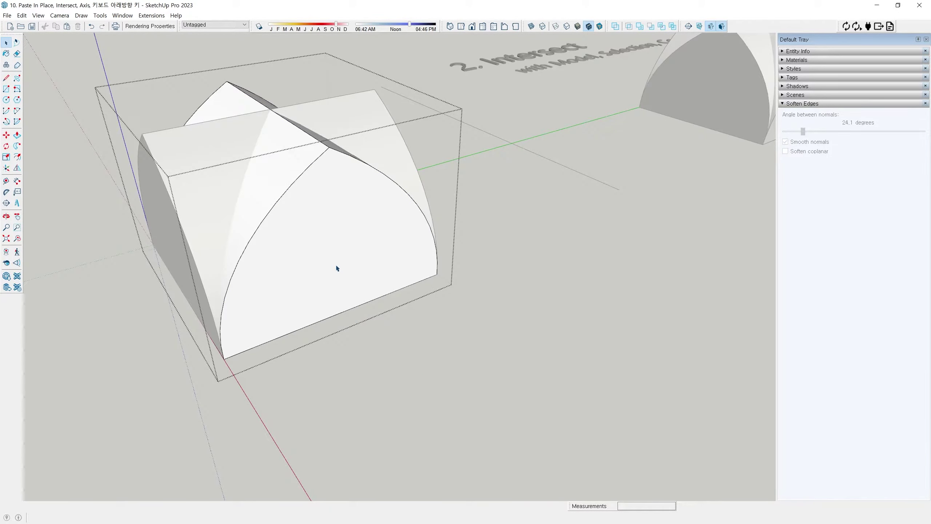
{"action": "left_click", "coordinate": [336, 256]}
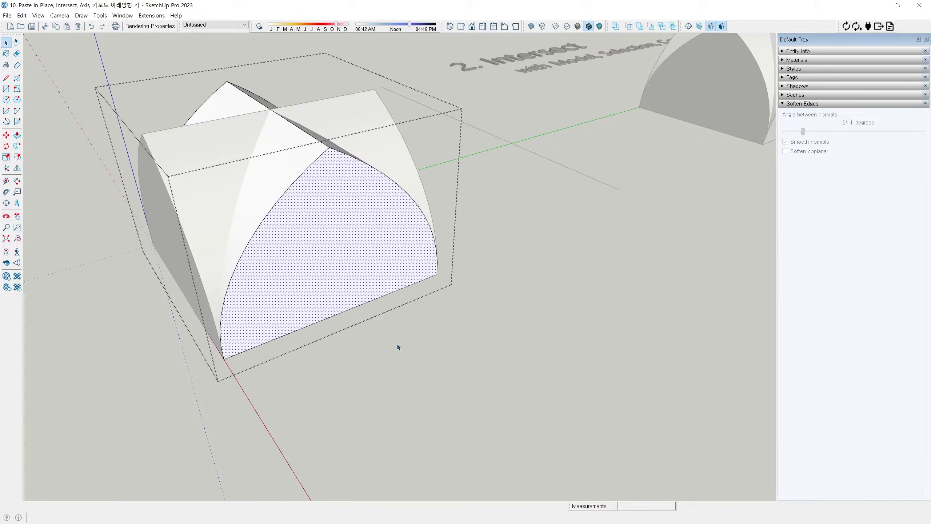
{"action": "key", "text": "ctrl+c"}
{"action": "key", "text": "ctrl+c"}
{"action": "key", "text": "ctrl+c"}
{"action": "key", "text": "ctrl+c"}
{"action": "key", "text": "ctrl+c"}
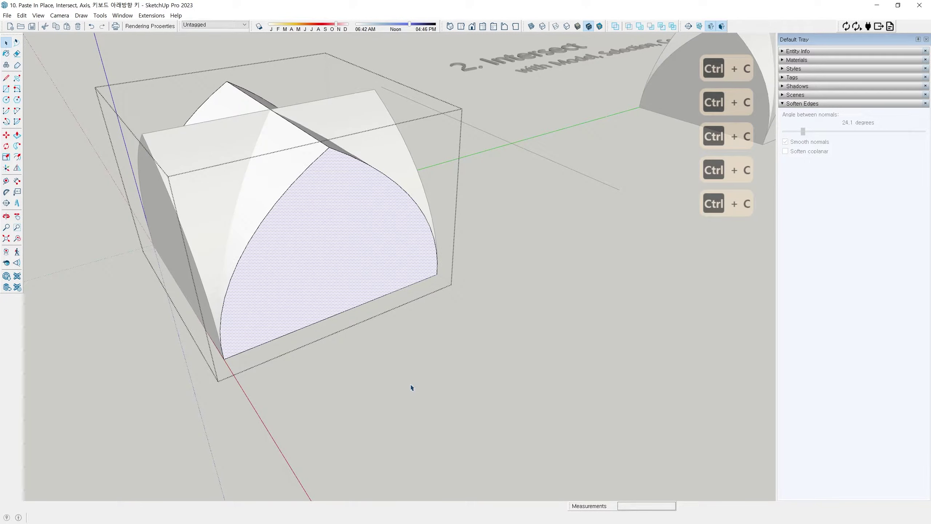
Step: Leave the vault group and paste the copied arched face in place outside it
{"action": "key", "text": "Escape"}
{"action": "key", "text": "Escape"}
{"action": "key", "text": "Escape"}
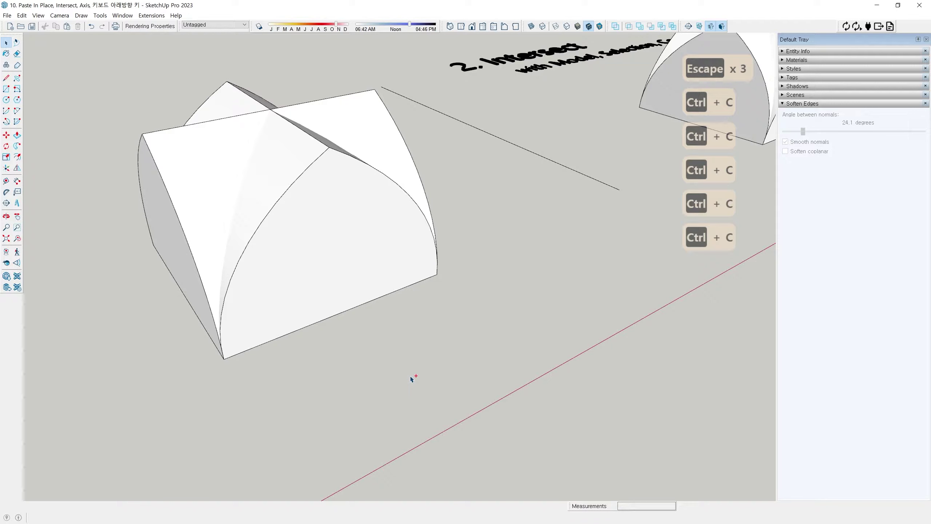
{"action": "key", "text": "ctrl+shift+v"}
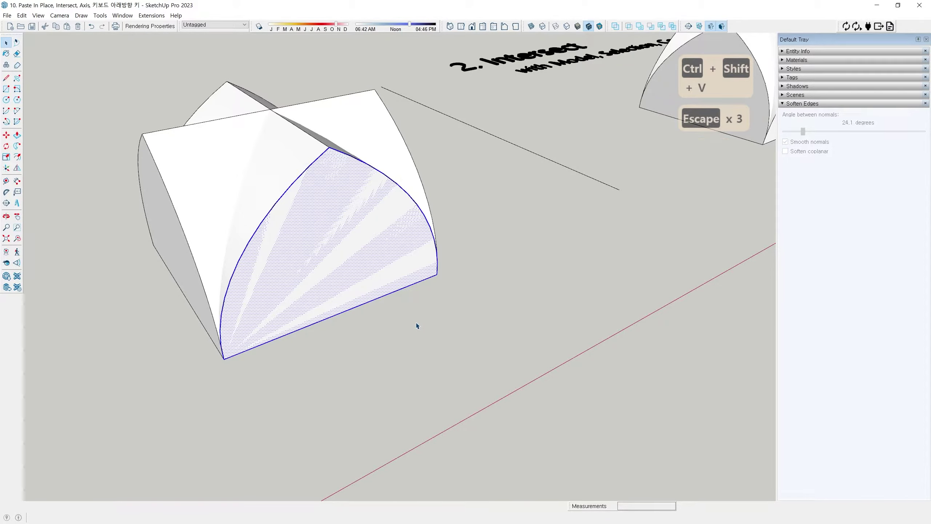
Step: Delete the vault groups and the pasted face's base edge, keeping only the pointed arch outline
{"action": "left_click", "coordinate": [301, 136]}
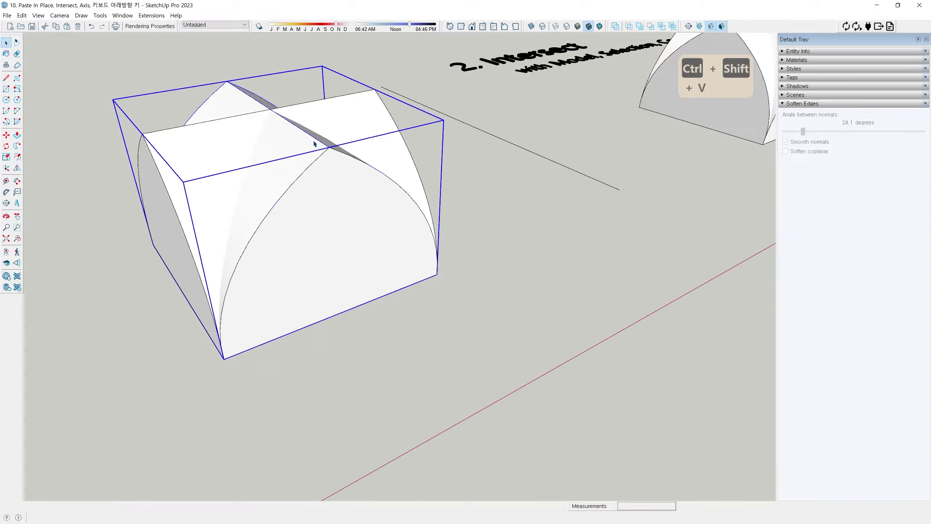
{"action": "key", "text": "Delete"}
{"action": "middle_click_drag", "start_coordinate": [319, 140], "coordinate": [402, 110]}
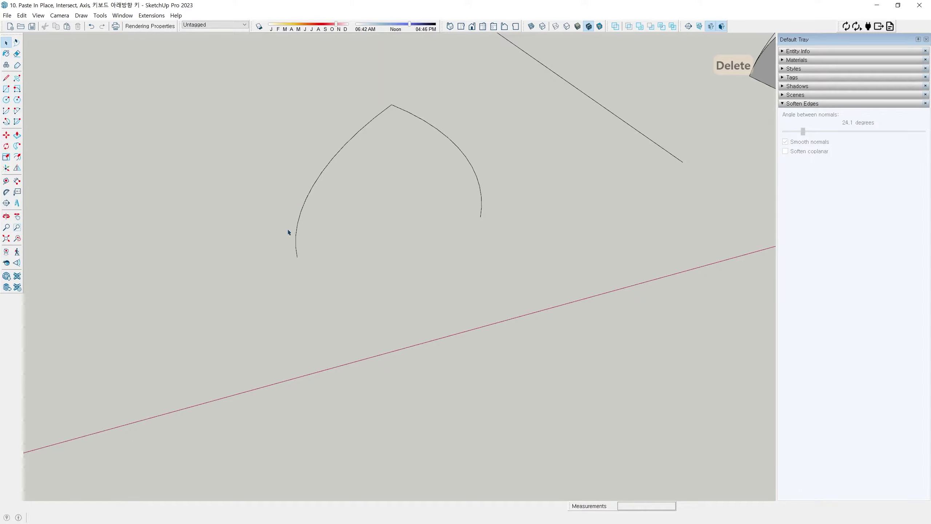
{"action": "middle_click_drag", "start_coordinate": [421, 143], "coordinate": [378, 163]}
Step: Offset the pointed arch outline inward to make a second parallel curve
{"action": "left_click", "coordinate": [364, 148]}
{"action": "key", "text": "f"}
{"action": "left_click", "coordinate": [381, 135]}
{"action": "left_click", "coordinate": [380, 151]}
{"action": "key", "text": "space"}
{"action": "middle_click_drag", "start_coordinate": [352, 279], "coordinate": [347, 332]}
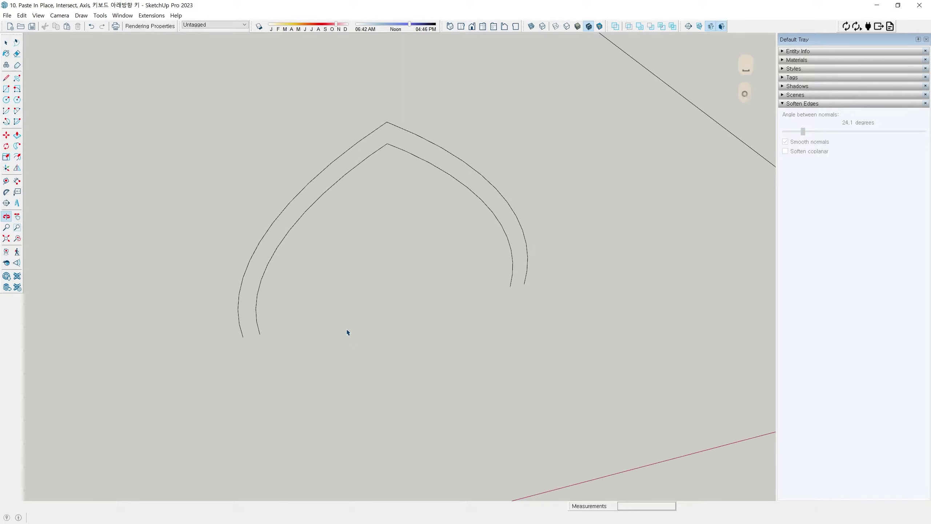
Step: Draw a line between the feet of the outer arch and erase the inner span, keeping only the arch band face
{"action": "key", "text": "l"}
{"action": "left_click", "coordinate": [243, 337]}
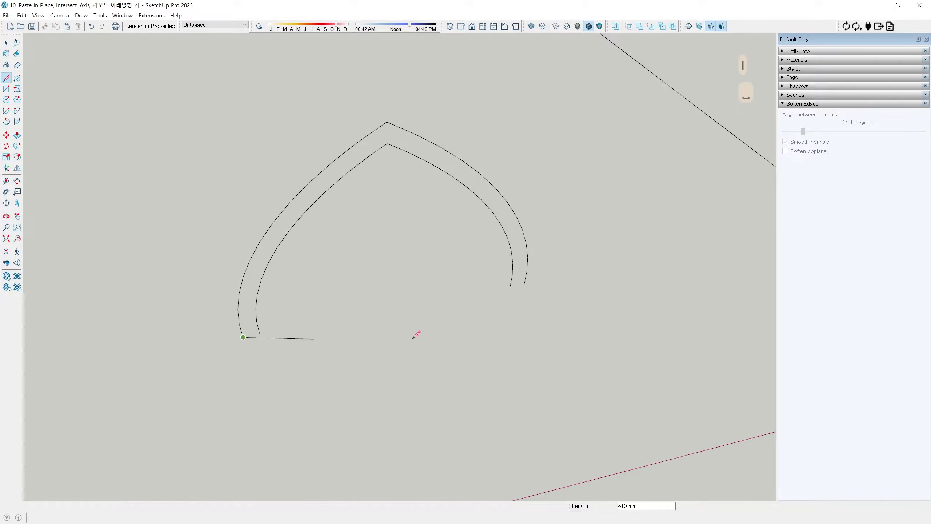
{"action": "left_click", "coordinate": [525, 284]}
{"action": "key", "text": "space"}
{"action": "key", "text": "e"}
{"action": "left_click", "coordinate": [418, 303]}
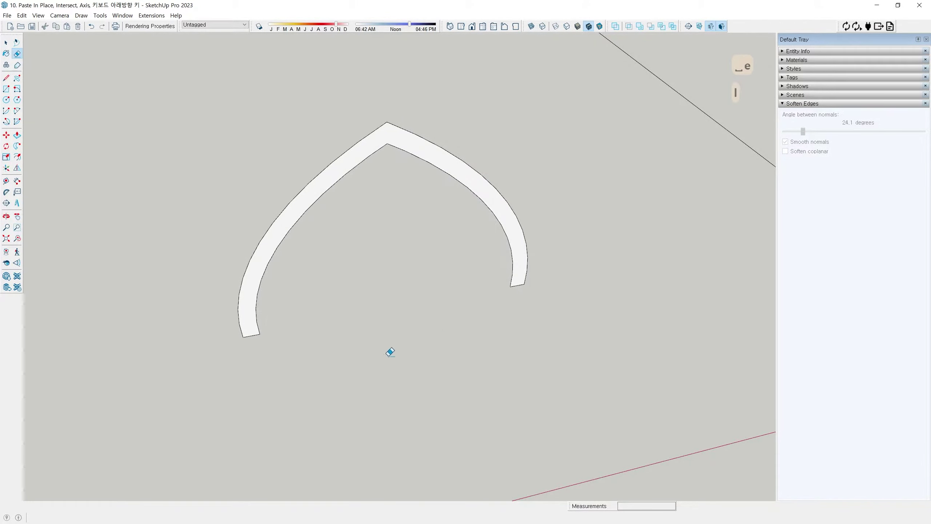
Step: Extrude the arch band face into a solid arch with Push/Pull
{"action": "mouse_move", "coordinate": [369, 351]}
{"action": "middle_mouse_down"}
{"action": "mouse_move", "coordinate": [474, 198]}
{"action": "mouse_move", "coordinate": [547, 187]}
{"action": "middle_mouse_up"}
{"action": "key", "text": "p"}
{"action": "left_click", "coordinate": [457, 166]}
{"action": "left_click", "coordinate": [487, 188]}
{"action": "key", "text": "space"}
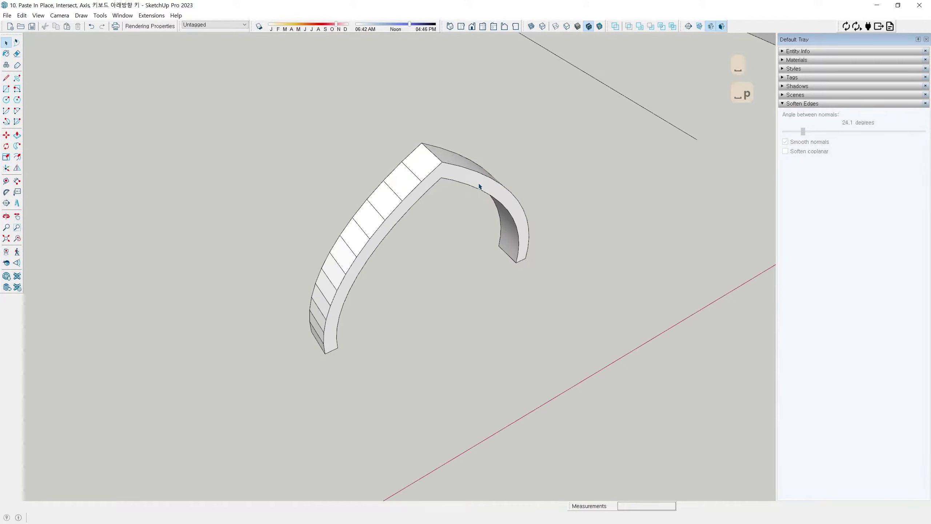
Step: Soften the arch's edges at a 26.5 degree angle between normals and group the whole arch
{"action": "triple_click", "coordinate": [479, 186]}
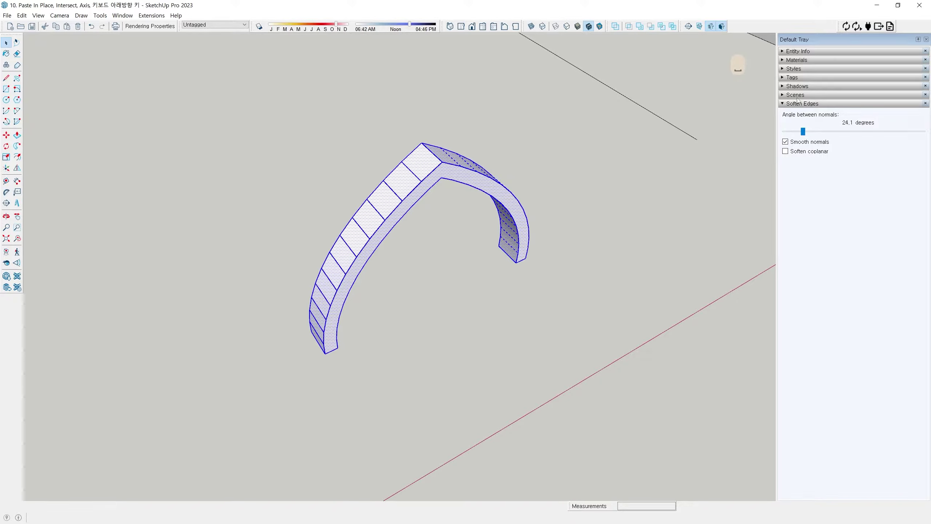
{"action": "left_click_drag", "start_coordinate": [803, 131], "coordinate": [804, 133]}
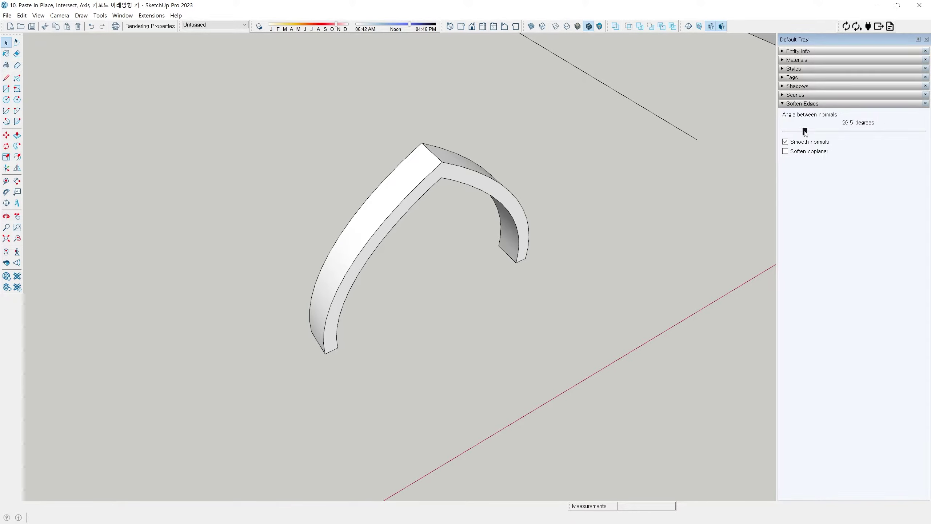
{"action": "middle_click_drag", "start_coordinate": [584, 258], "coordinate": [436, 129]}
{"action": "triple_click", "coordinate": [434, 229]}
{"action": "key", "text": "ctrl+g"}
{"action": "left_click", "coordinate": [482, 381]}
Step: Look over the walls with the ceiling moulding and the vault model beside them
{"action": "key", "text": "h"}
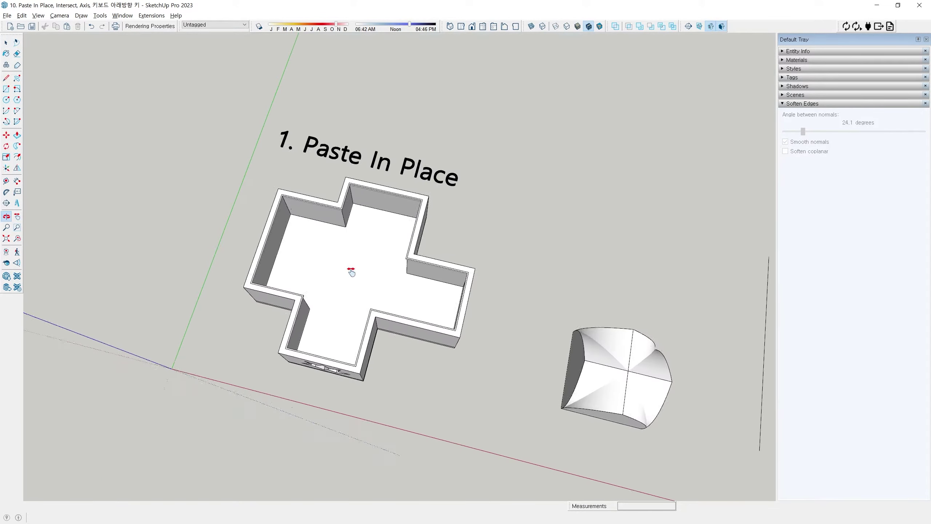
{"action": "middle_click_drag", "start_coordinate": [351, 272], "coordinate": [414, 152], "text": "shift"}
{"action": "scroll", "coordinate": [386, 178], "scroll_direction": "up", "scroll_amount": 3}
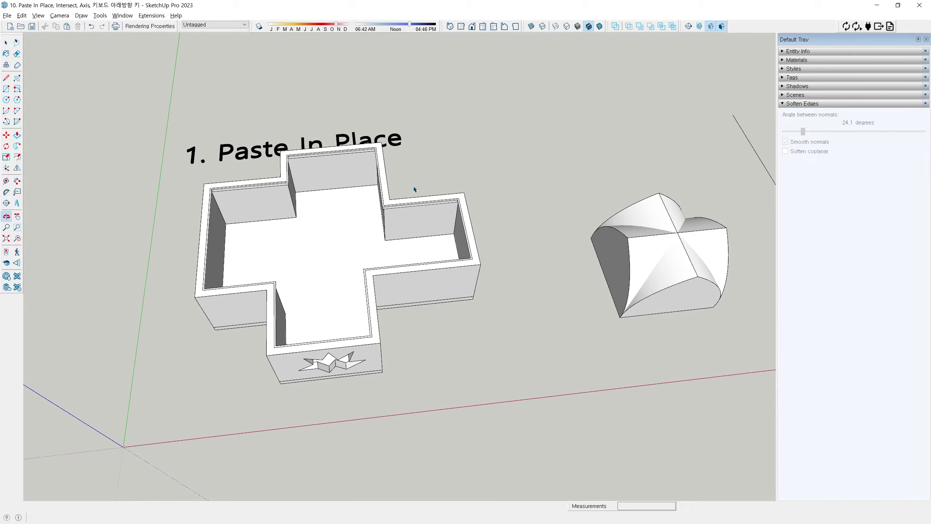
{"action": "scroll", "coordinate": [509, 137], "scroll_direction": "down", "scroll_amount": 3}
{"action": "scroll", "coordinate": [455, 208], "scroll_direction": "up", "scroll_amount": 8}
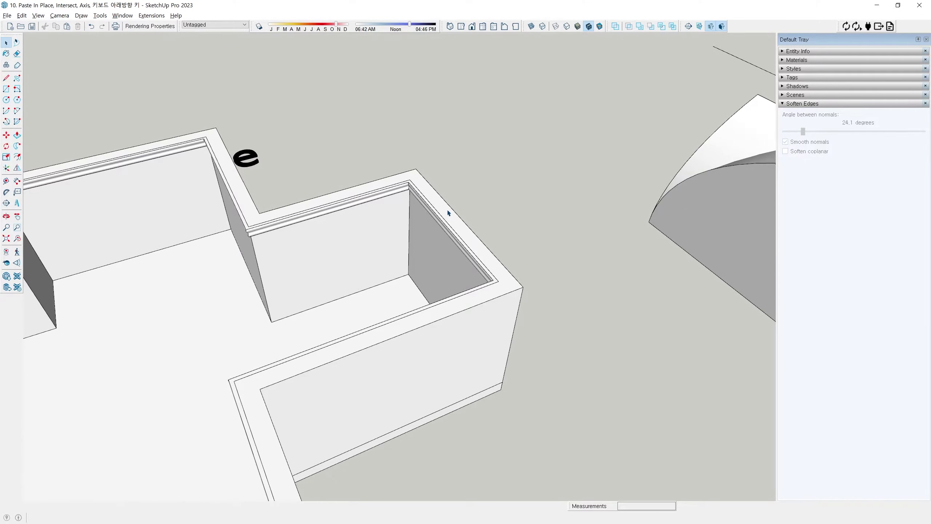
{"action": "scroll", "coordinate": [446, 209], "scroll_direction": "down", "scroll_amount": 5}
{"action": "middle_click_drag", "start_coordinate": [395, 243], "coordinate": [407, 307]}
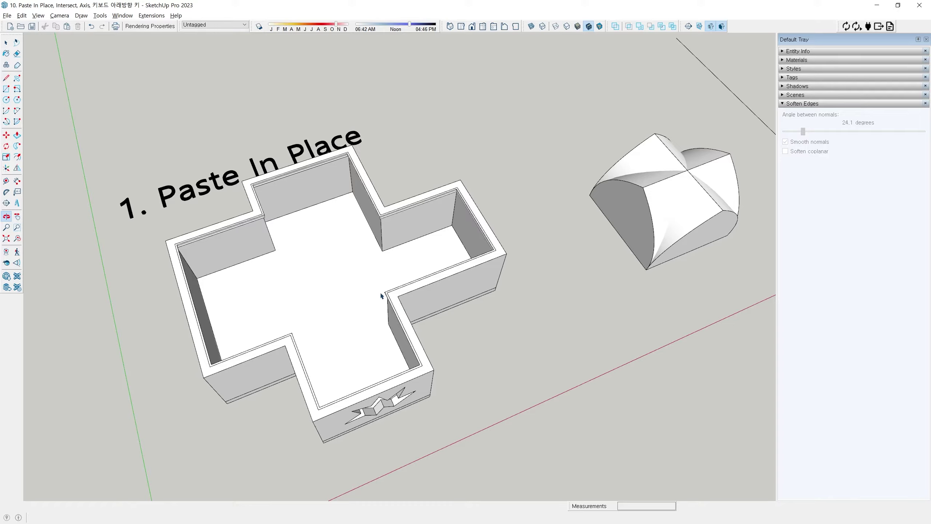
{"action": "scroll", "coordinate": [365, 285], "scroll_direction": "down", "scroll_amount": 3}
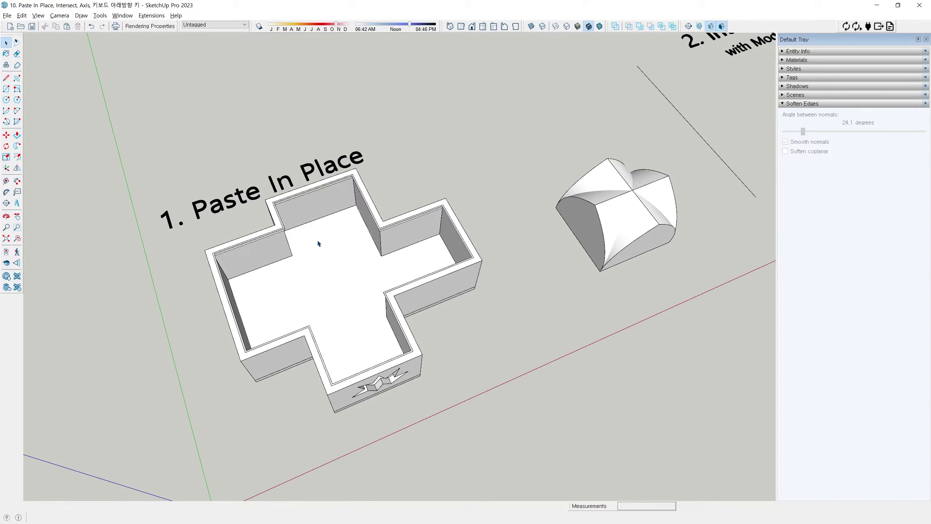
{"action": "middle_click_drag", "start_coordinate": [318, 241], "coordinate": [432, 255]}
{"action": "scroll", "coordinate": [294, 235], "scroll_direction": "up", "scroll_amount": 3}
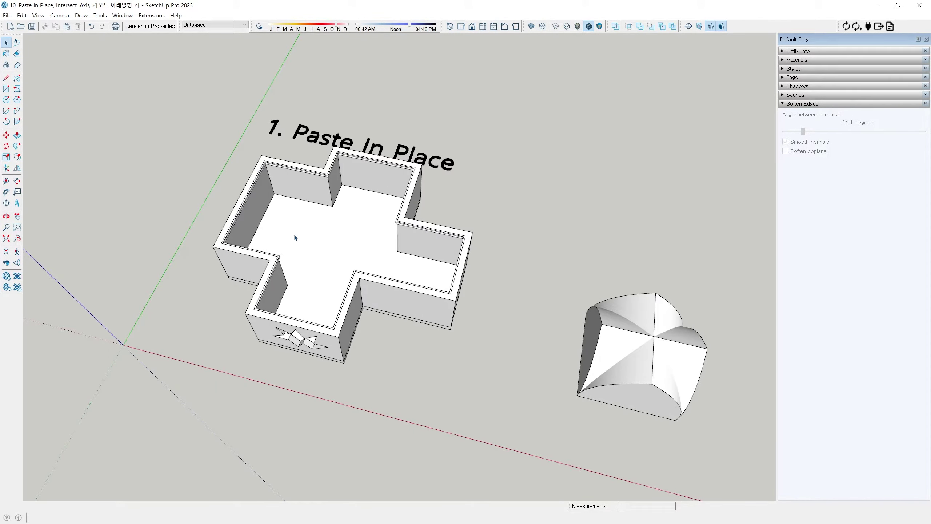
Step: Open the wall group for editing and copy the front wall face with the star-shaped cutout
{"action": "middle_click_drag", "start_coordinate": [290, 213], "coordinate": [282, 223]}
{"action": "scroll", "coordinate": [303, 253], "scroll_direction": "up", "scroll_amount": 4}
{"action": "middle_click_drag", "start_coordinate": [273, 280], "coordinate": [305, 176]}
{"action": "scroll", "coordinate": [235, 314], "scroll_direction": "up", "scroll_amount": 3}
{"action": "middle_click_drag", "start_coordinate": [329, 349], "coordinate": [227, 256], "text": "shift"}
{"action": "left_click", "coordinate": [250, 253]}
{"action": "key", "text": "ctrl+c"}
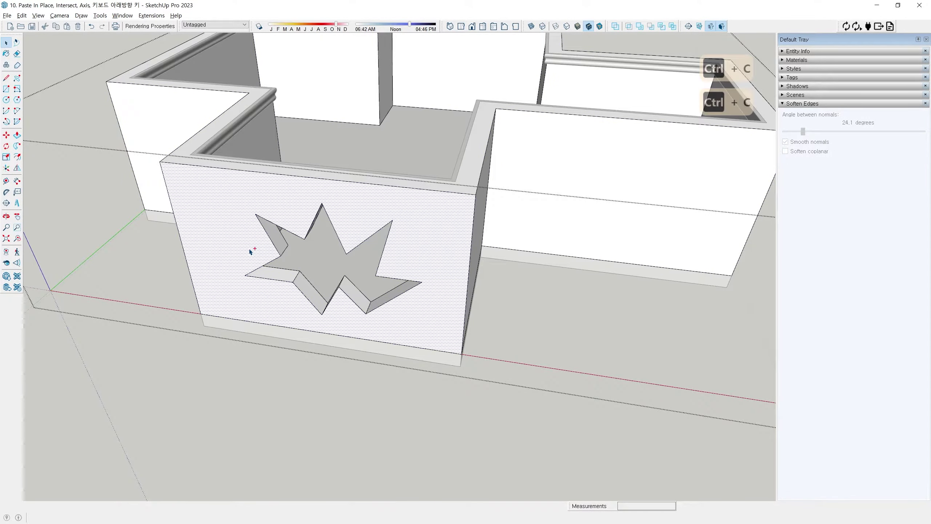
Step: Exit the wall group and paste the copied star-cutout face in place outside it
{"action": "key", "text": "Escape"}
{"action": "key", "text": "Escape"}
{"action": "key", "text": "ctrl+shift+v"}
{"action": "scroll", "coordinate": [214, 250], "scroll_direction": "up", "scroll_amount": 2}
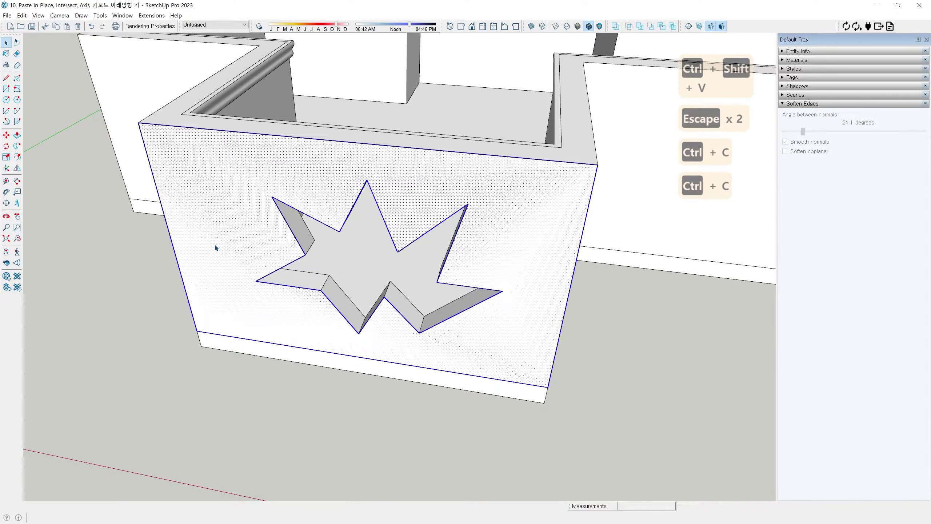
Step: Hide everything except the pasted face and delete that face with its outer boundary edges, keeping the star outline
{"action": "key", "text": "alt+h"}
{"action": "key", "text": "Delete"}
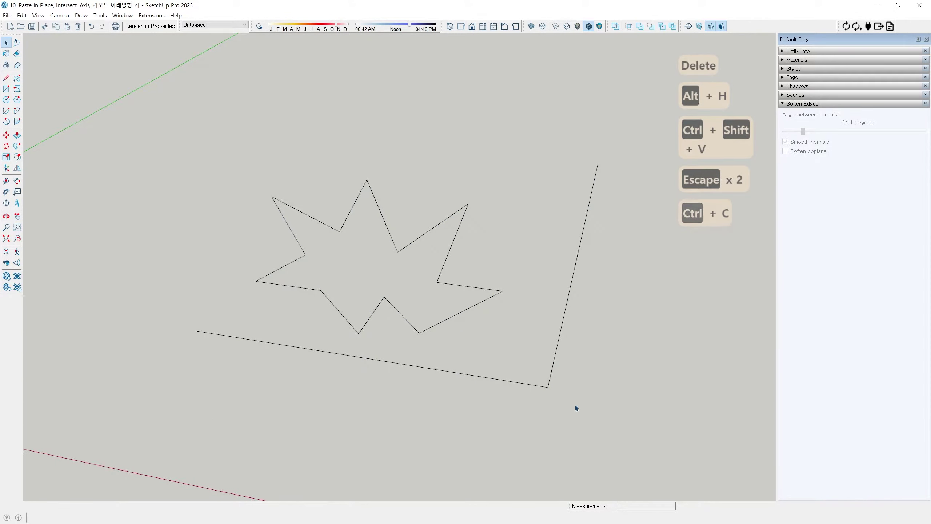
{"action": "key", "text": "Delete"}
Step: Redraw one edge of the star outline with the Line tool to fill it with a face
{"action": "key", "text": "l"}
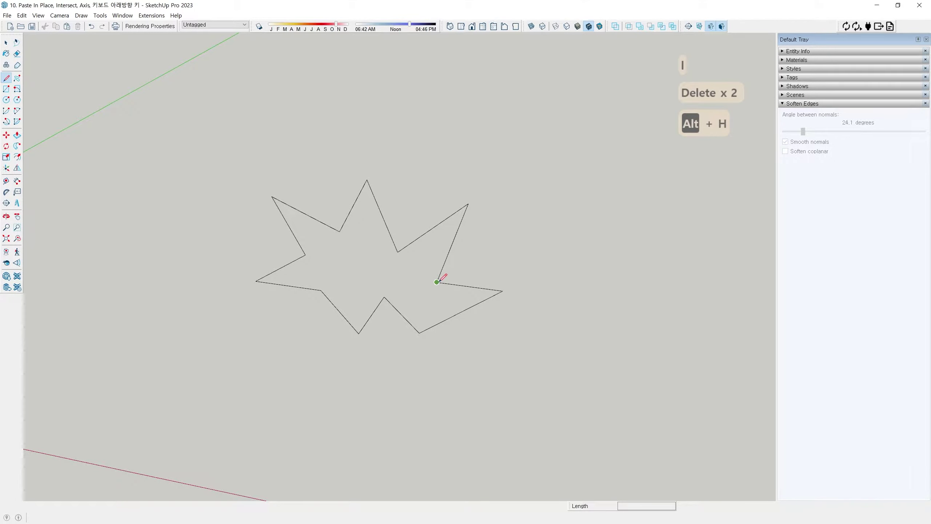
{"action": "left_click", "coordinate": [437, 282]}
{"action": "left_click", "coordinate": [502, 291]}
{"action": "key", "text": "space"}
{"action": "left_click", "coordinate": [418, 289]}
{"action": "middle_click_drag", "start_coordinate": [418, 289], "coordinate": [399, 287]}
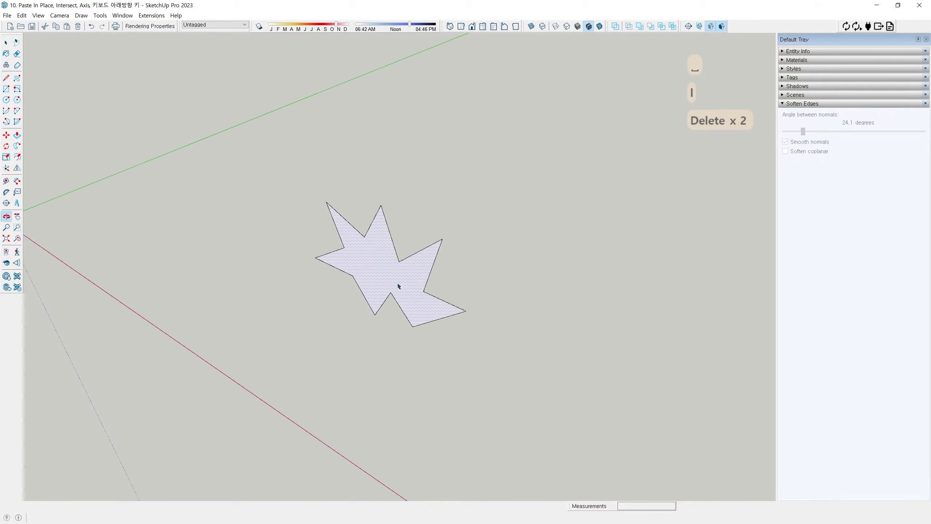
{"action": "middle_click_drag", "start_coordinate": [316, 335], "coordinate": [356, 351]}
{"action": "key", "text": "h"}
Step: Examine the Intersect section heading and its with Model, Selection and Context options
{"action": "scroll", "coordinate": [373, 349], "scroll_direction": "down", "scroll_amount": 3}
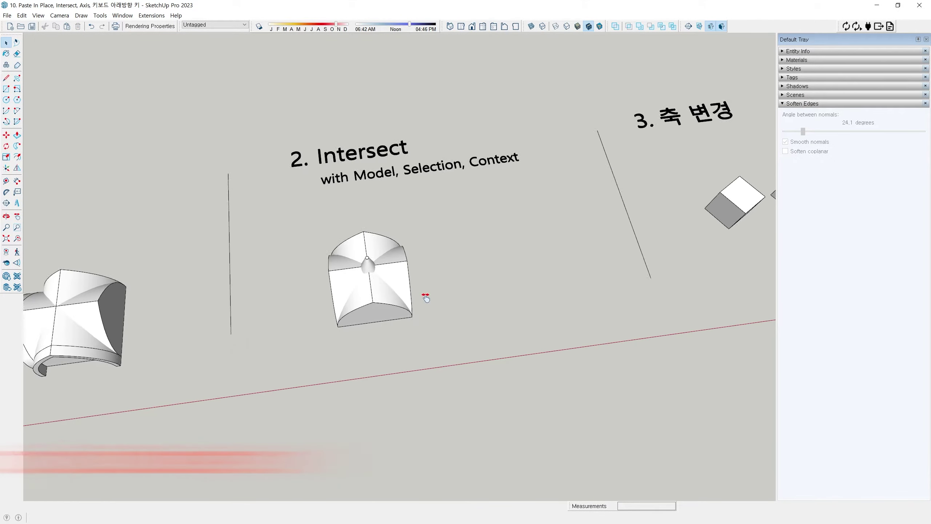
{"action": "middle_click_drag", "start_coordinate": [425, 298], "coordinate": [395, 225], "text": "shift"}
{"action": "scroll", "coordinate": [374, 202], "scroll_direction": "up", "scroll_amount": 2}
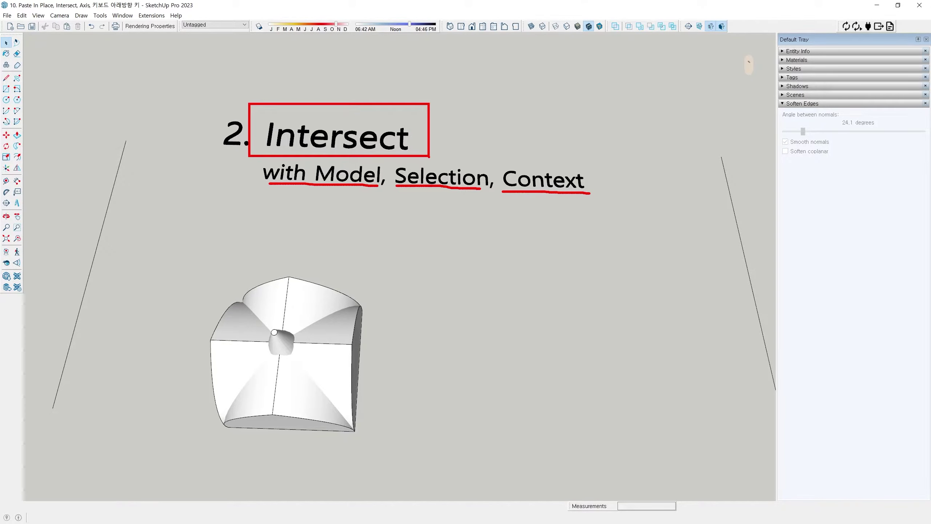
{"action": "key", "text": "Escape"}
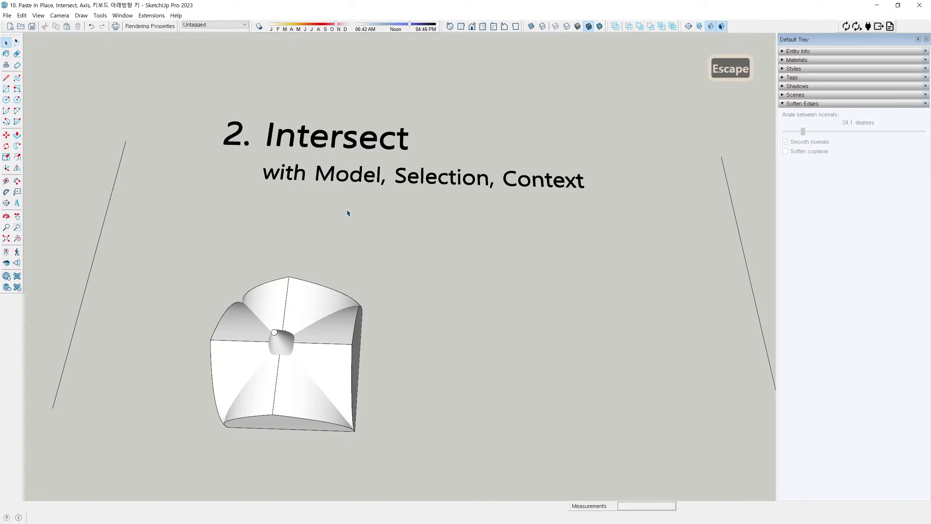
{"action": "scroll", "coordinate": [312, 194], "scroll_direction": "up", "scroll_amount": 5}
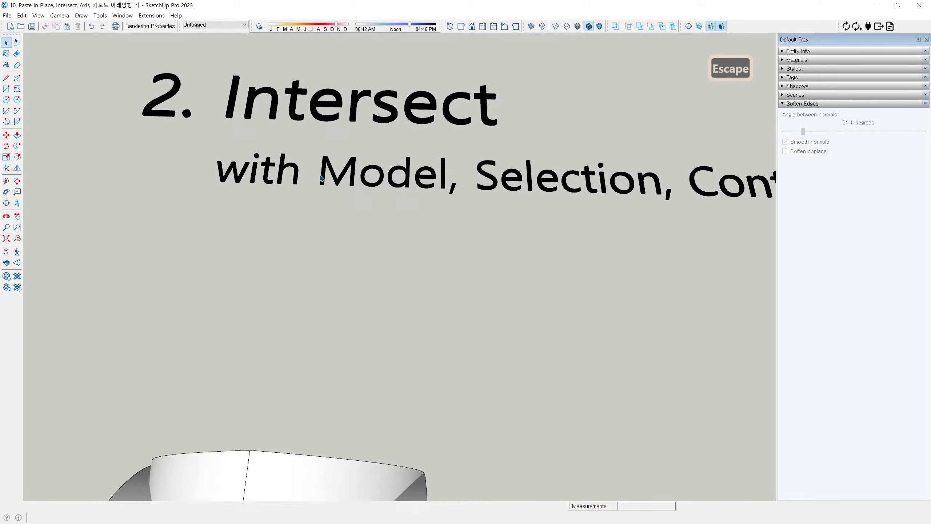
{"action": "scroll", "coordinate": [367, 212], "scroll_direction": "up", "scroll_amount": 1}
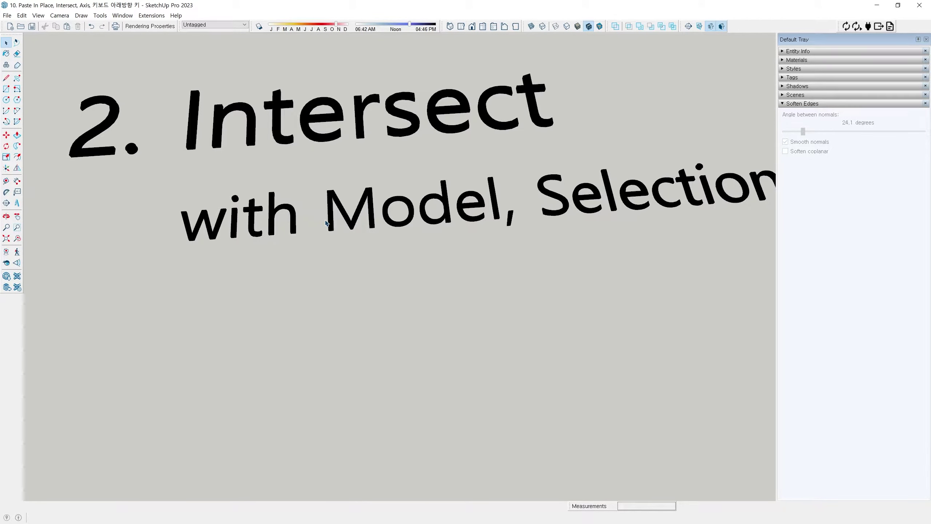
{"action": "mouse_move", "coordinate": [289, 138]}
{"action": "left_mouse_down"}
{"action": "mouse_move", "coordinate": [461, 225]}
{"action": "mouse_move", "coordinate": [517, 273]}
{"action": "left_mouse_up"}
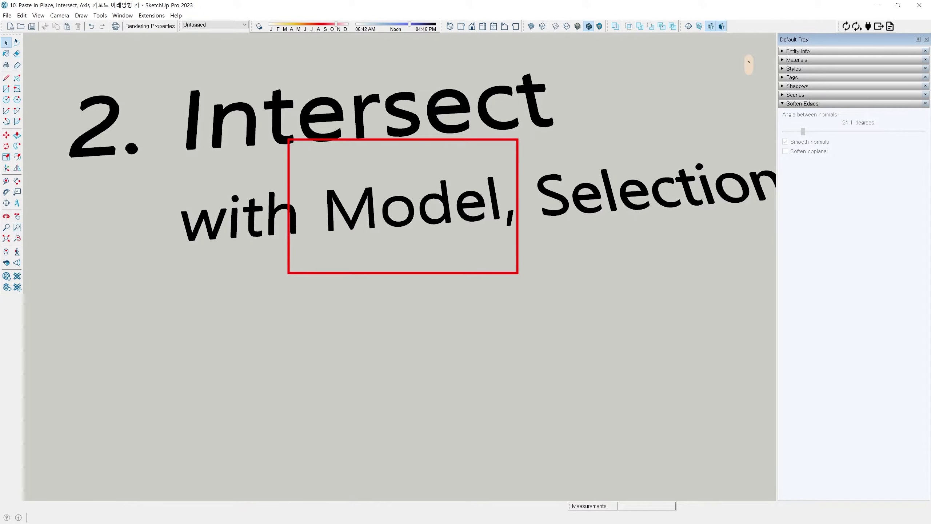
{"action": "key", "text": "Escape"}
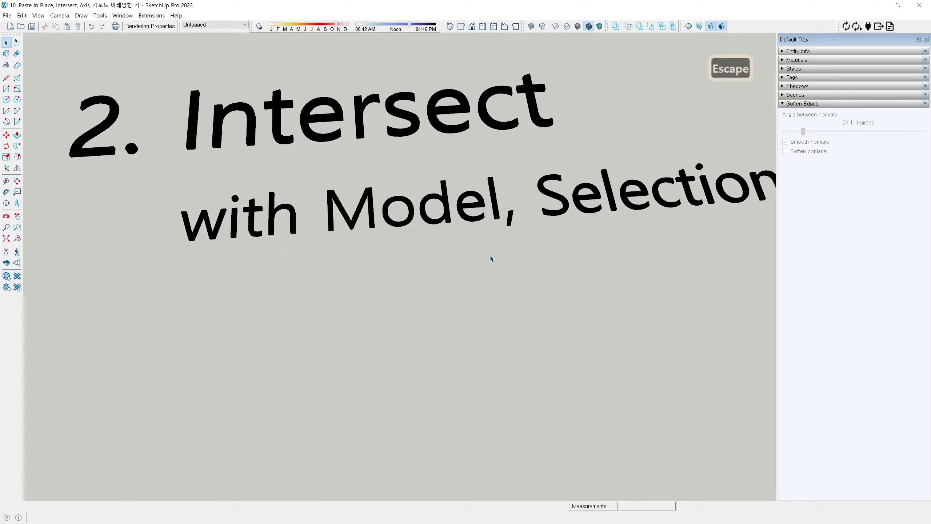
{"action": "scroll", "coordinate": [491, 258], "scroll_direction": "down", "scroll_amount": 3}
{"action": "scroll", "coordinate": [365, 158], "scroll_direction": "down", "scroll_amount": 3}
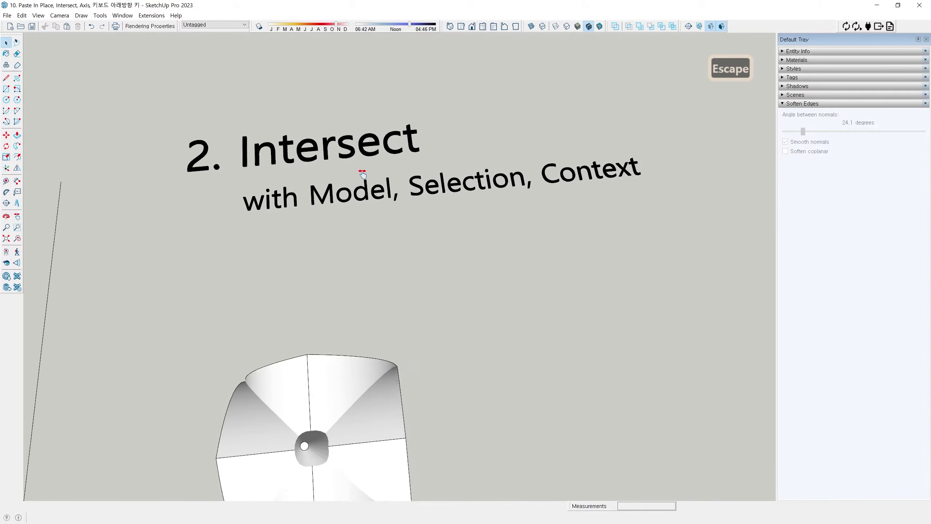
{"action": "middle_click_drag", "start_coordinate": [587, 212], "coordinate": [412, 222]}
{"action": "scroll", "coordinate": [412, 222], "scroll_direction": "up", "scroll_amount": 4}
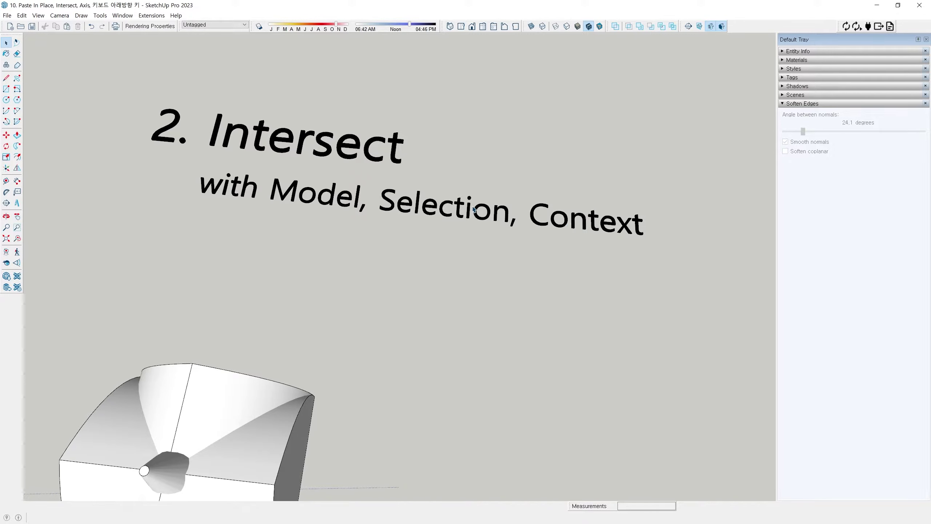
{"action": "left_click_drag", "start_coordinate": [192, 160], "coordinate": [367, 221]}
{"action": "mouse_move", "coordinate": [586, 251]}
{"action": "left_mouse_down"}
{"action": "mouse_move", "coordinate": [559, 293]}
{"action": "mouse_move", "coordinate": [517, 75]}
{"action": "mouse_move", "coordinate": [497, 296]}
{"action": "left_mouse_up"}
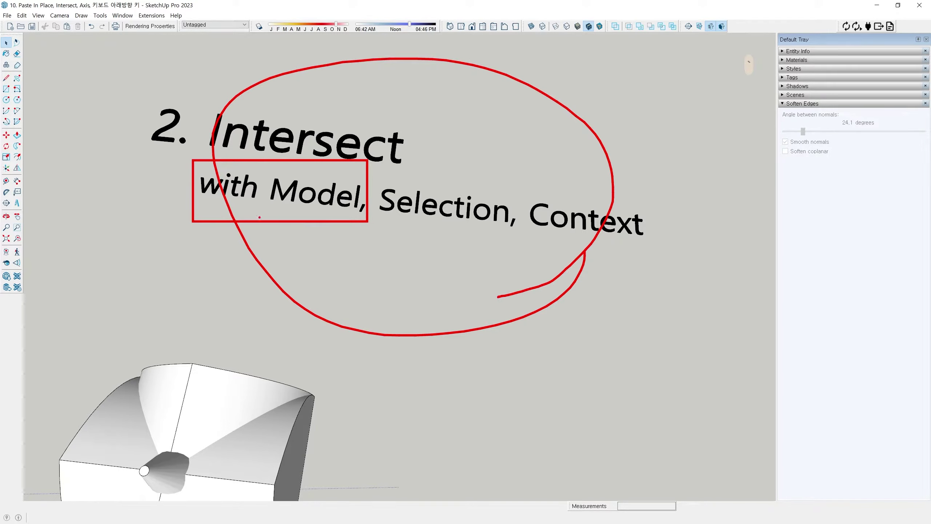
{"action": "mouse_move", "coordinate": [196, 205]}
{"action": "left_mouse_down"}
{"action": "mouse_move", "coordinate": [313, 211]}
{"action": "mouse_move", "coordinate": [331, 223]}
{"action": "left_mouse_up"}
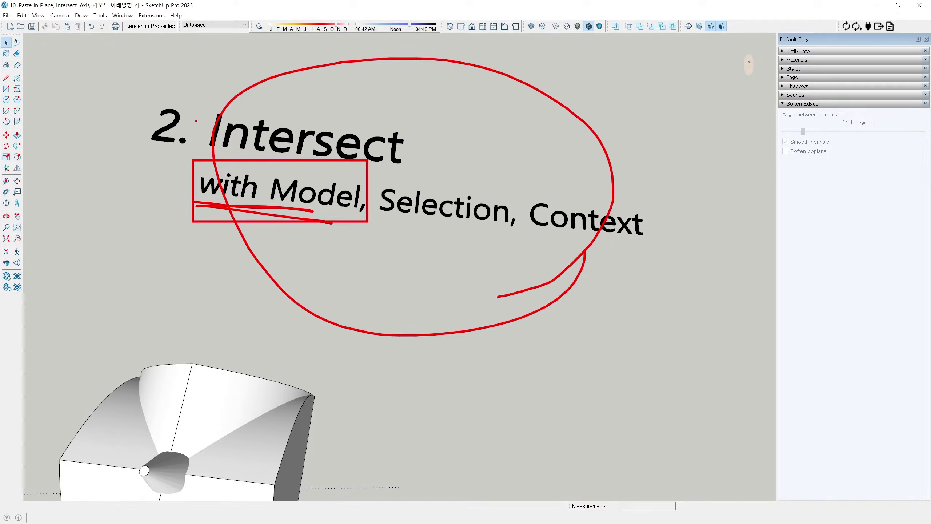
{"action": "mouse_move", "coordinate": [188, 97]}
{"action": "left_mouse_down"}
{"action": "mouse_move", "coordinate": [303, 143]}
{"action": "mouse_move", "coordinate": [431, 174]}
{"action": "left_mouse_up"}
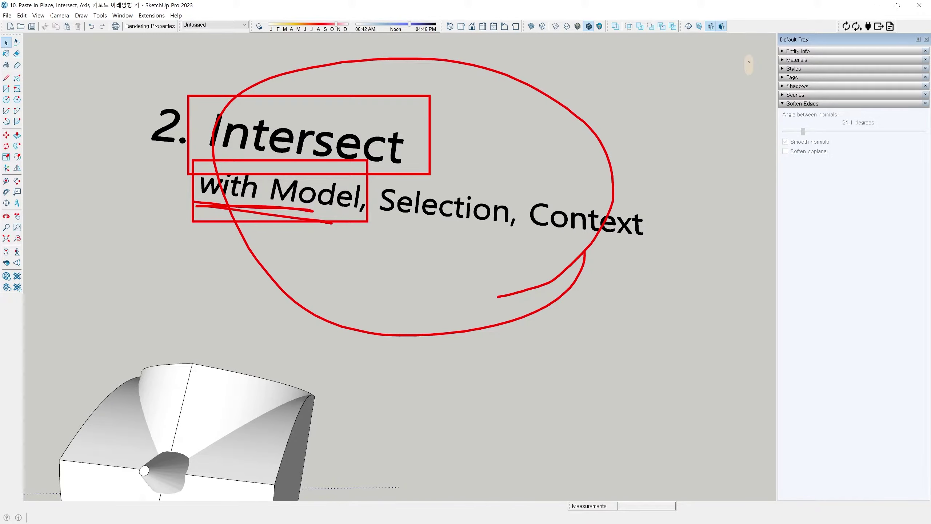
{"action": "key", "text": "Escape"}
{"action": "mouse_move", "coordinate": [422, 250]}
{"action": "middle_mouse_down"}
{"action": "mouse_move", "coordinate": [401, 220]}
{"action": "mouse_move", "coordinate": [421, 250]}
{"action": "middle_mouse_up"}
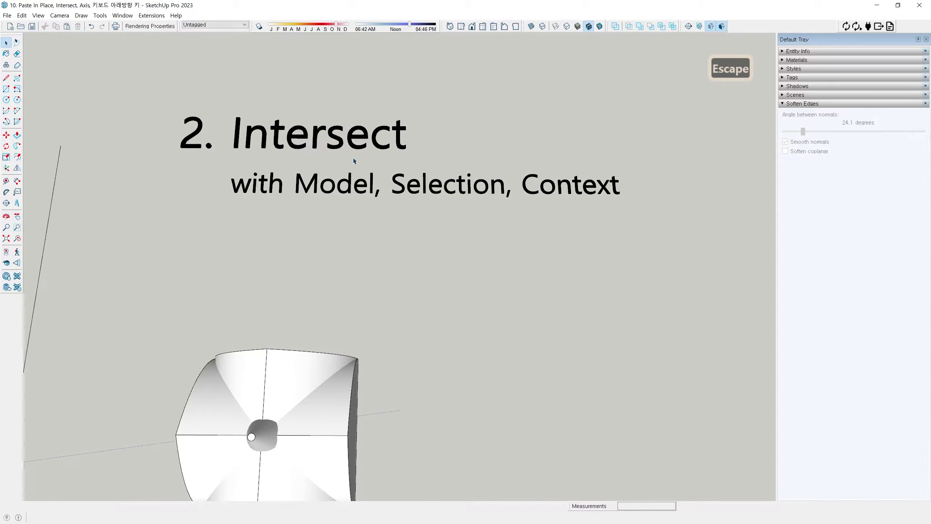
{"action": "middle_click_drag", "start_coordinate": [344, 165], "coordinate": [350, 170], "text": "shift"}
{"action": "key", "text": "grave"}
{"action": "left_click_drag", "start_coordinate": [218, 161], "coordinate": [386, 214]}
{"action": "key", "text": "grave"}
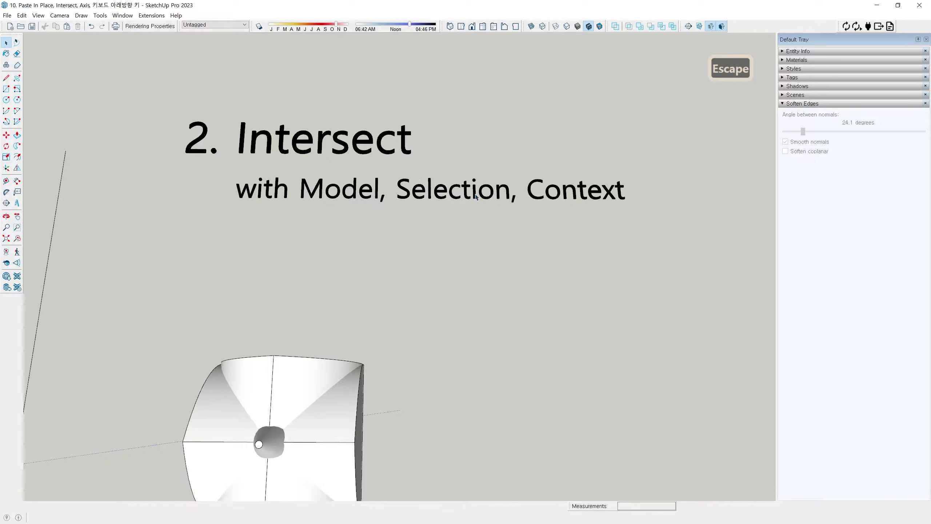
Step: Hide the two crossing vault groups one after the other to isolate the cone
{"action": "scroll", "coordinate": [475, 197], "scroll_direction": "down", "scroll_amount": 2}
{"action": "middle_click_drag", "start_coordinate": [434, 292], "coordinate": [382, 142]}
{"action": "scroll", "coordinate": [409, 208], "scroll_direction": "up", "scroll_amount": 1}
{"action": "middle_click_drag", "start_coordinate": [409, 208], "coordinate": [406, 157], "text": "shift"}
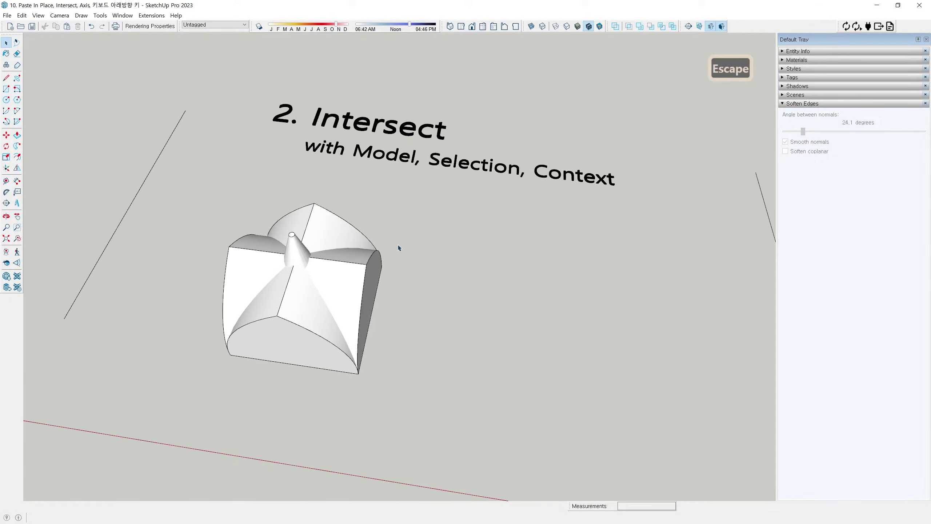
{"action": "middle_click_drag", "start_coordinate": [367, 234], "coordinate": [394, 215]}
{"action": "scroll", "coordinate": [408, 208], "scroll_direction": "up", "scroll_amount": 1}
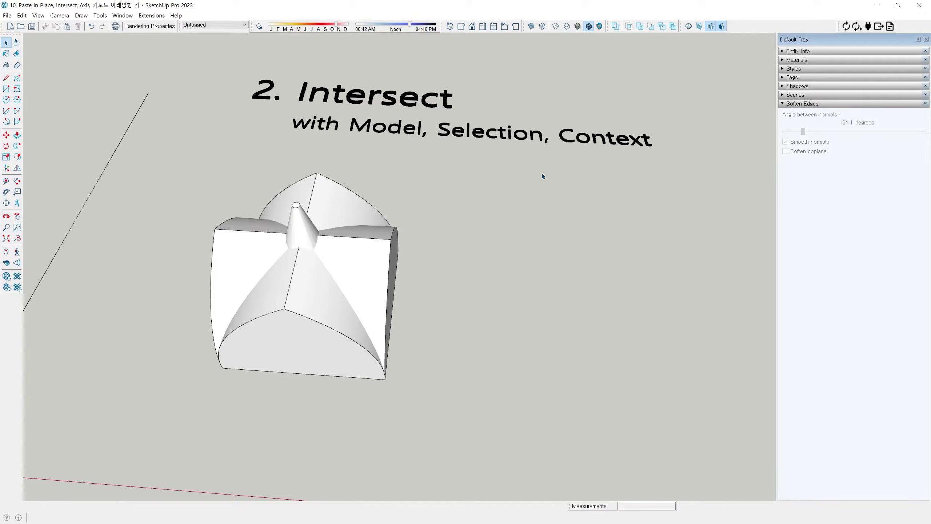
{"action": "mouse_move", "coordinate": [544, 162]}
{"action": "middle_mouse_down"}
{"action": "mouse_move", "coordinate": [440, 208]}
{"action": "mouse_move", "coordinate": [357, 161]}
{"action": "mouse_move", "coordinate": [328, 158]}
{"action": "mouse_move", "coordinate": [354, 212]}
{"action": "mouse_move", "coordinate": [322, 205]}
{"action": "mouse_move", "coordinate": [327, 145]}
{"action": "mouse_move", "coordinate": [364, 151]}
{"action": "middle_mouse_up"}
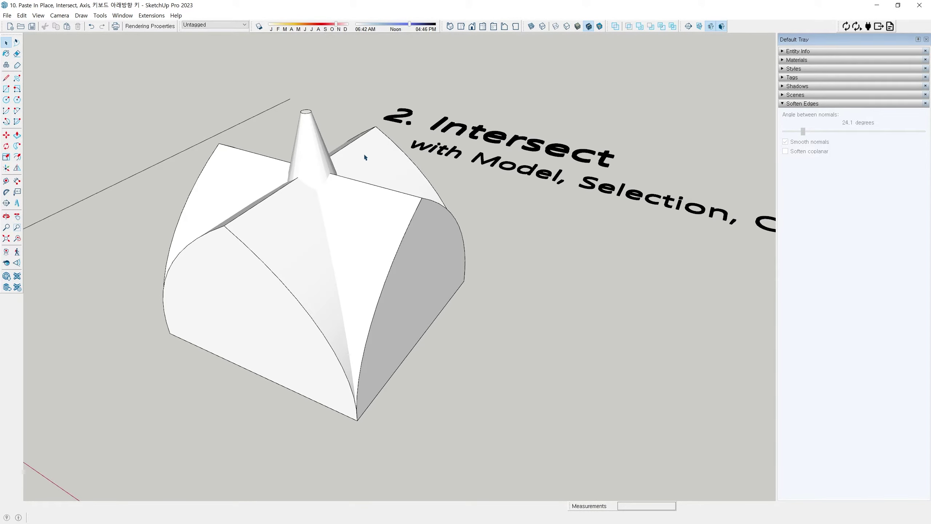
{"action": "left_click", "coordinate": [366, 146]}
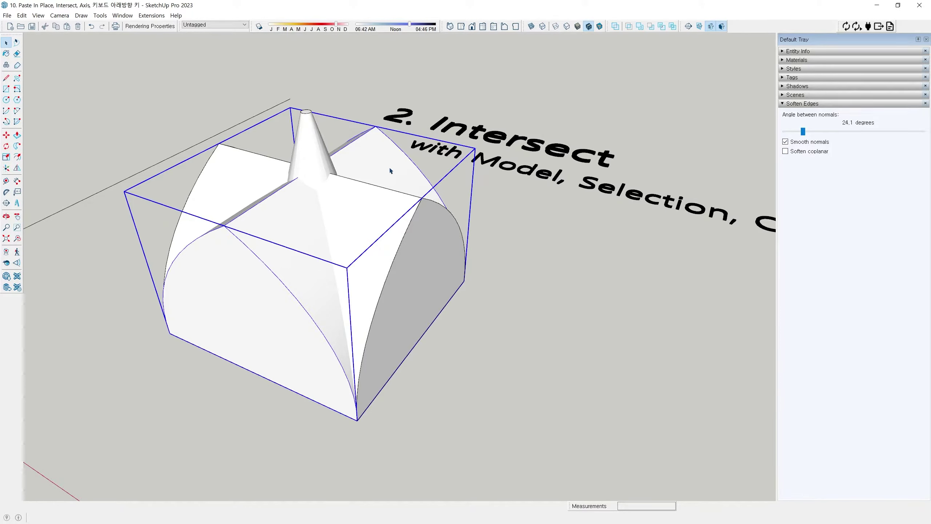
{"action": "key", "text": "h"}
{"action": "left_click", "coordinate": [368, 197]}
{"action": "key", "text": "h"}
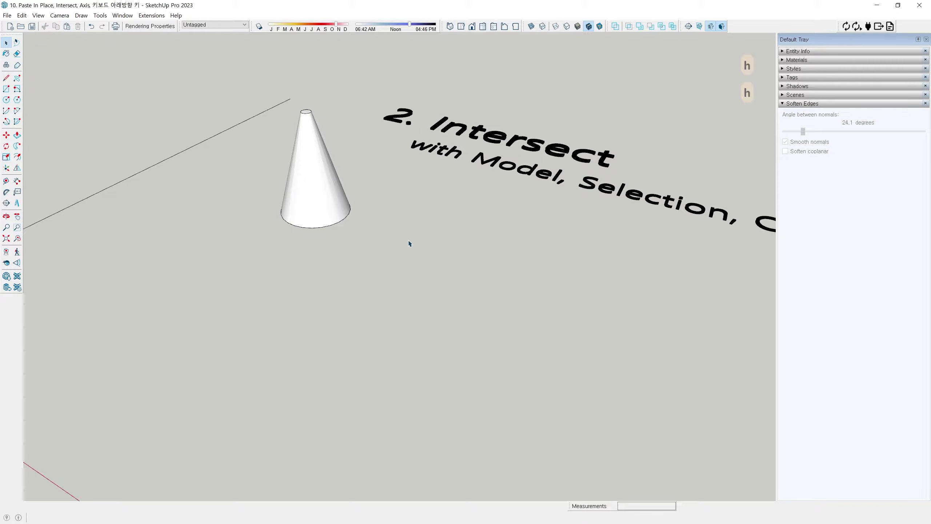
Step: Hide the cone group as well, and unhide the cone and both vaults
{"action": "left_click", "coordinate": [344, 220]}
{"action": "middle_click_drag", "start_coordinate": [344, 220], "coordinate": [328, 233]}
{"action": "key", "text": "h"}
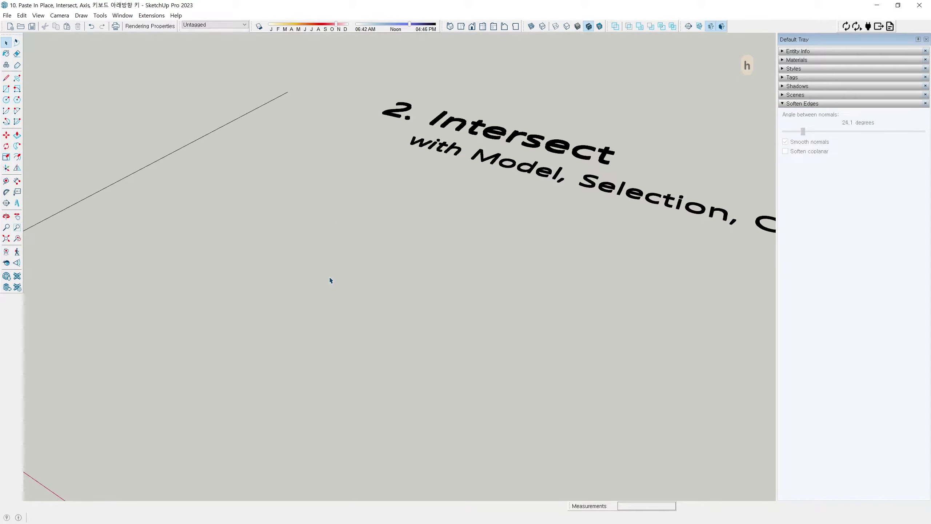
{"action": "key", "text": "shift+h"}
{"action": "middle_click_drag", "start_coordinate": [329, 278], "coordinate": [376, 185]}
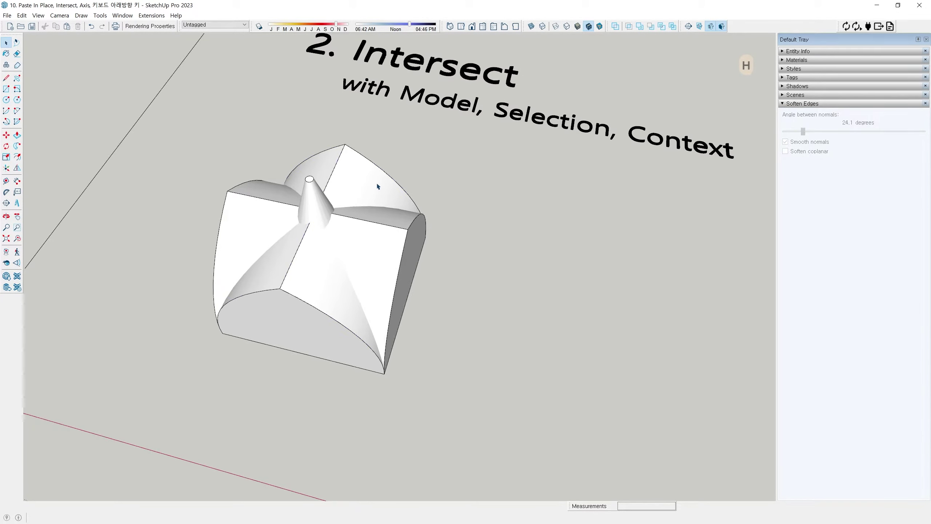
Step: Intersect the faces of one vault group with the model
{"action": "left_click", "coordinate": [379, 232]}
{"action": "left_click", "coordinate": [323, 196]}
{"action": "left_click", "coordinate": [493, 310]}
{"action": "middle_click_drag", "start_coordinate": [492, 309], "coordinate": [500, 183]}
{"action": "left_click", "coordinate": [457, 192]}
{"action": "left_click", "coordinate": [499, 182]}
{"action": "left_click", "coordinate": [468, 183]}
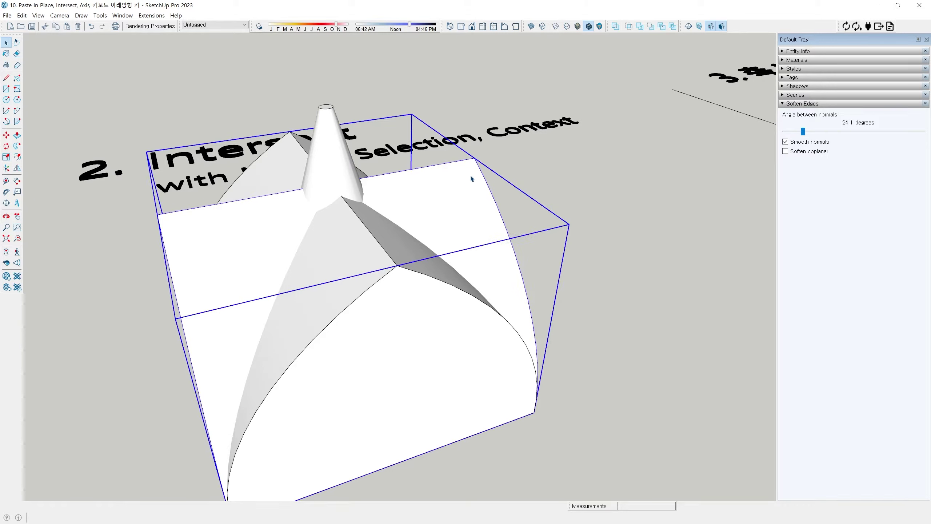
{"action": "right_click", "coordinate": [471, 178]}
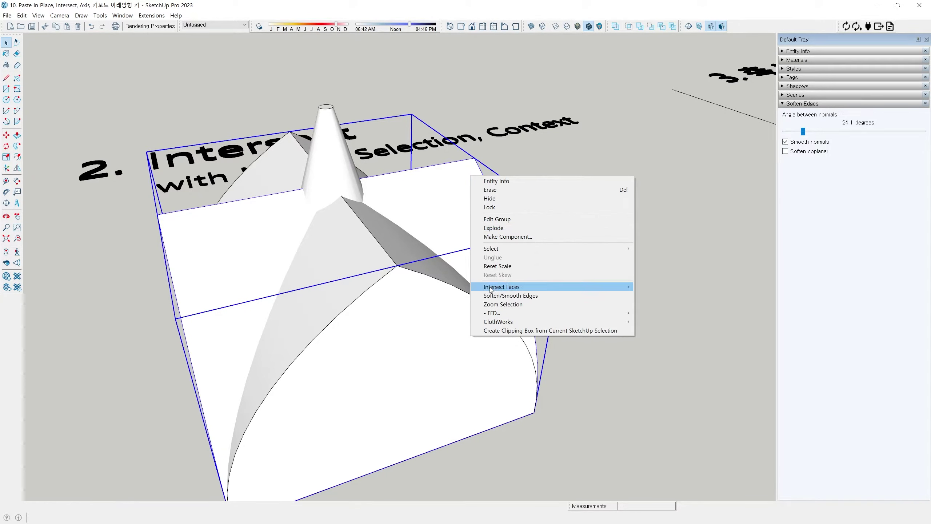
{"action": "mouse_move", "coordinate": [505, 290]}
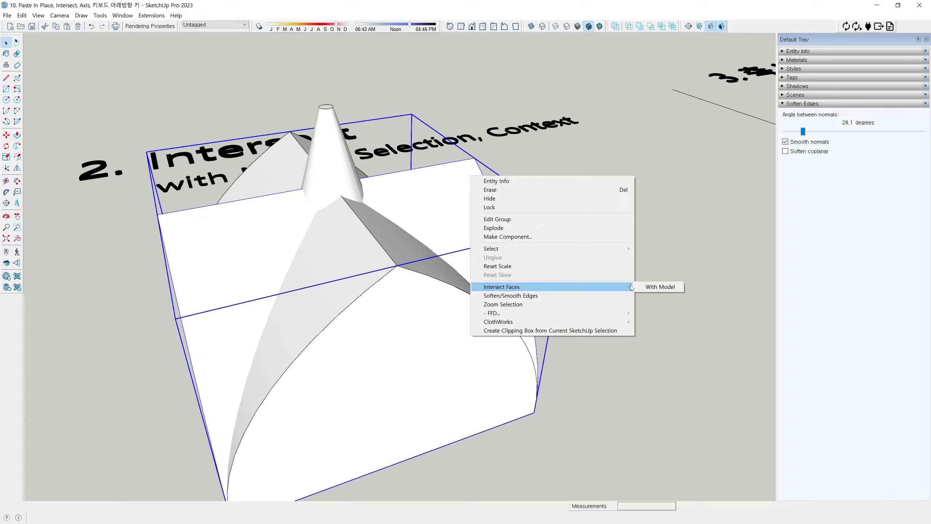
{"action": "left_click", "coordinate": [655, 289]}
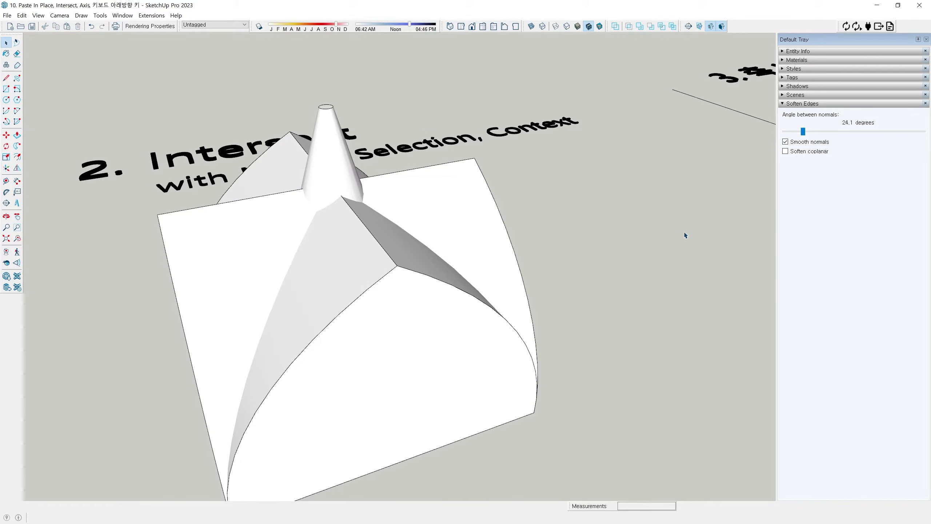
Step: Select the intersected vault and inspect its faces around the cone and the crossing vault
{"action": "left_click", "coordinate": [484, 199]}
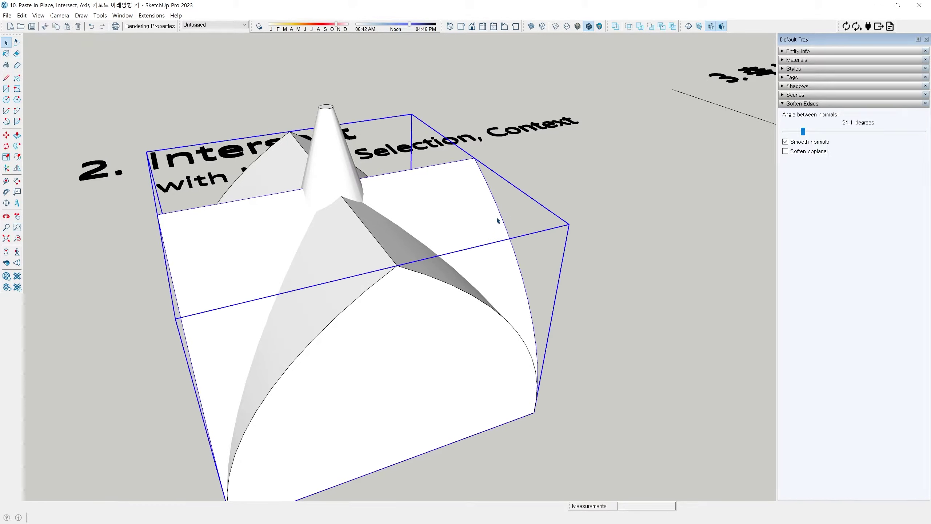
{"action": "middle_click_drag", "start_coordinate": [437, 278], "coordinate": [481, 198]}
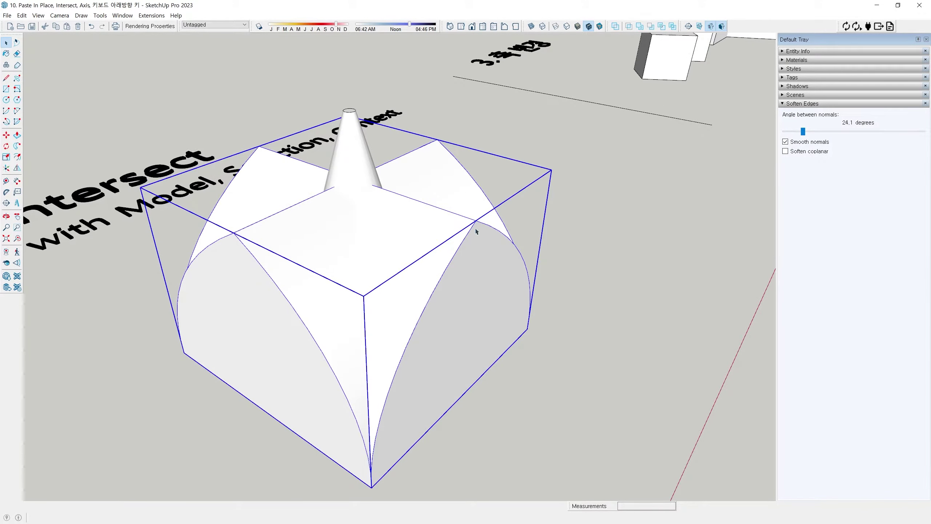
{"action": "scroll", "coordinate": [466, 179], "scroll_direction": "up", "scroll_amount": 3}
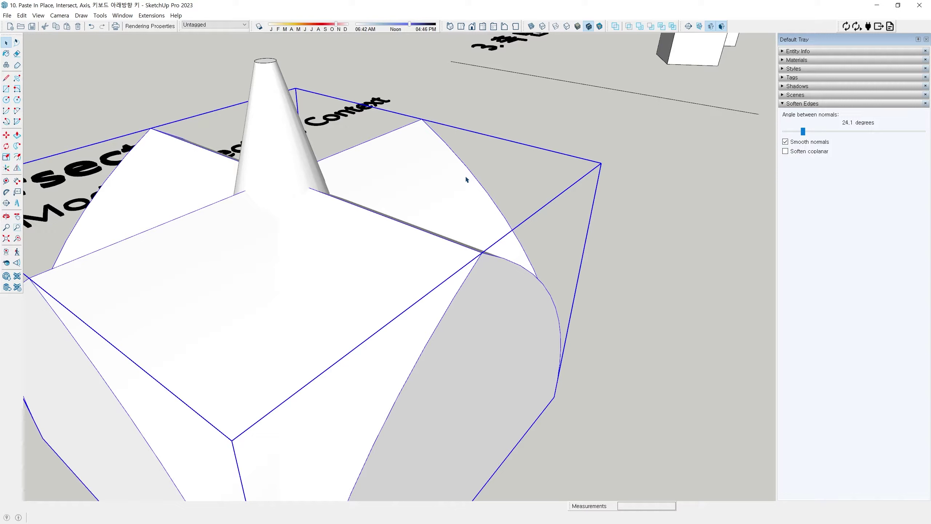
Step: Compare the Intersect Faces options offered for the two selected vaults with those for a single vault group
{"action": "right_click", "coordinate": [467, 179]}
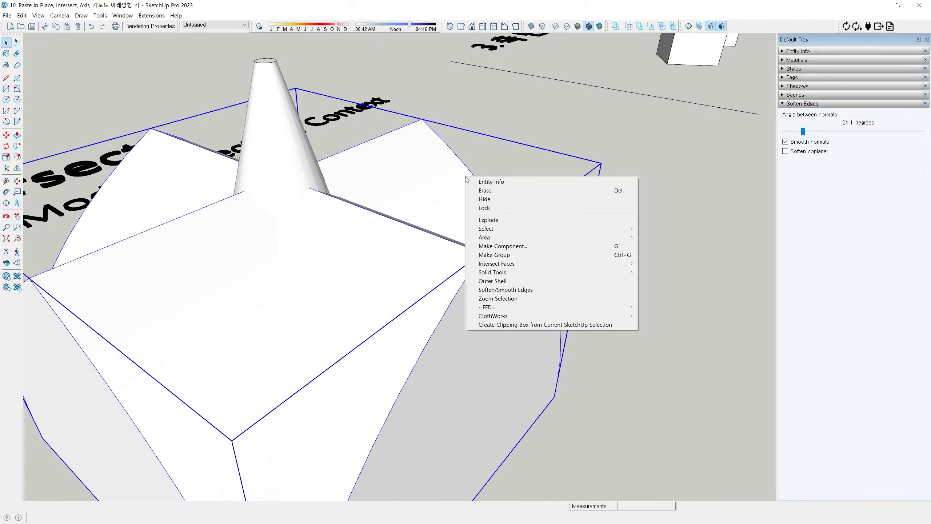
{"action": "mouse_move", "coordinate": [532, 265]}
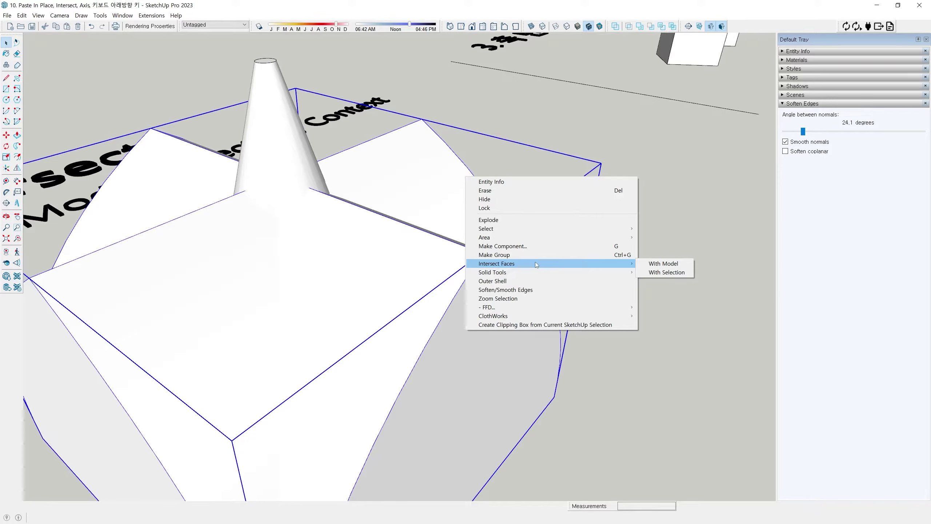
{"action": "left_click", "coordinate": [659, 272]}
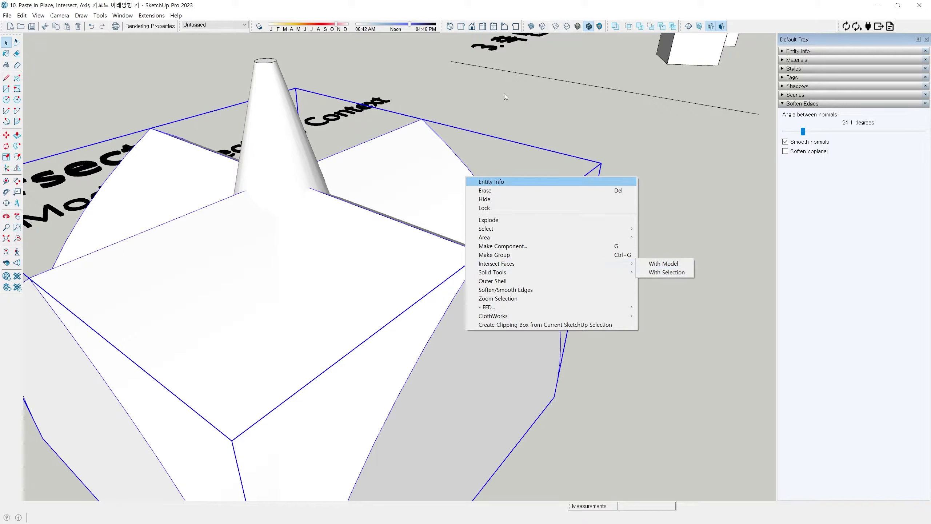
{"action": "right_click", "coordinate": [439, 161]}
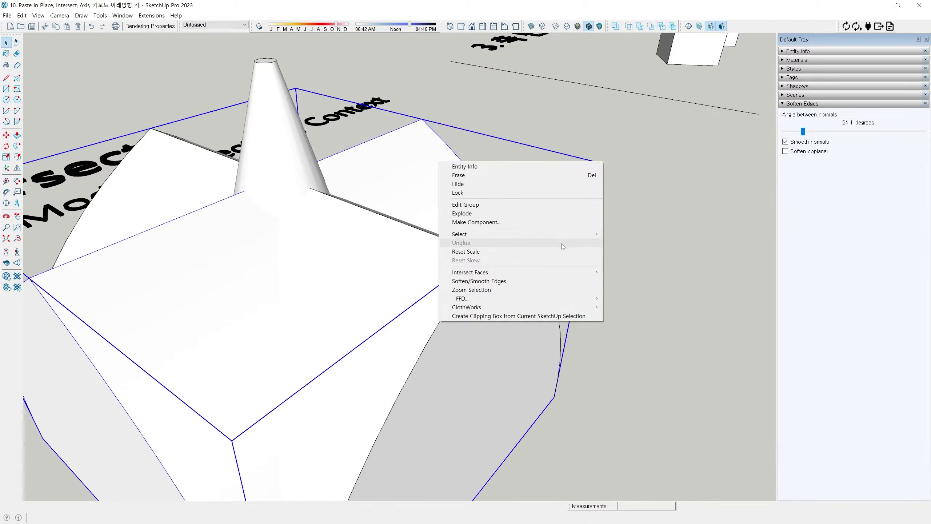
{"action": "mouse_move", "coordinate": [567, 273]}
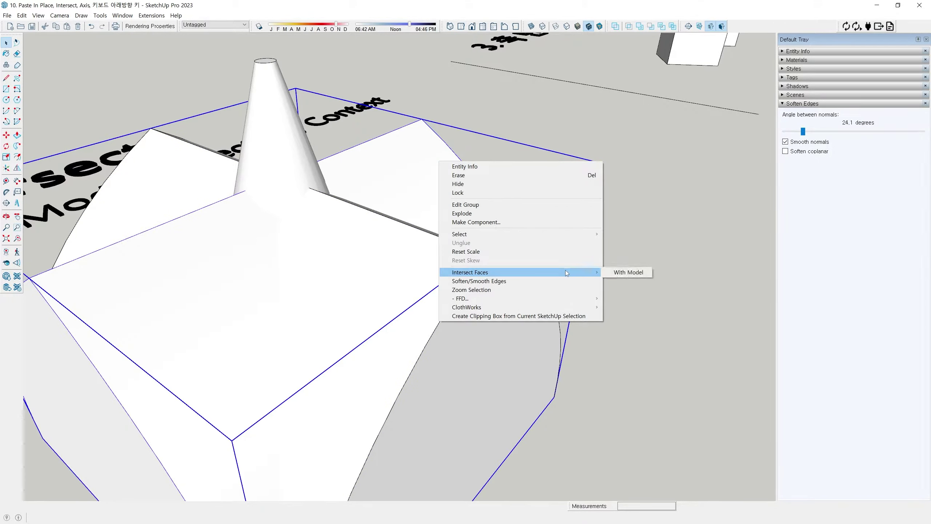
{"action": "left_click", "coordinate": [626, 273]}
Step: Hide the cone standing at the centre of the crossed vaults in the Intersect section
{"action": "middle_click_drag", "start_coordinate": [643, 207], "coordinate": [564, 228]}
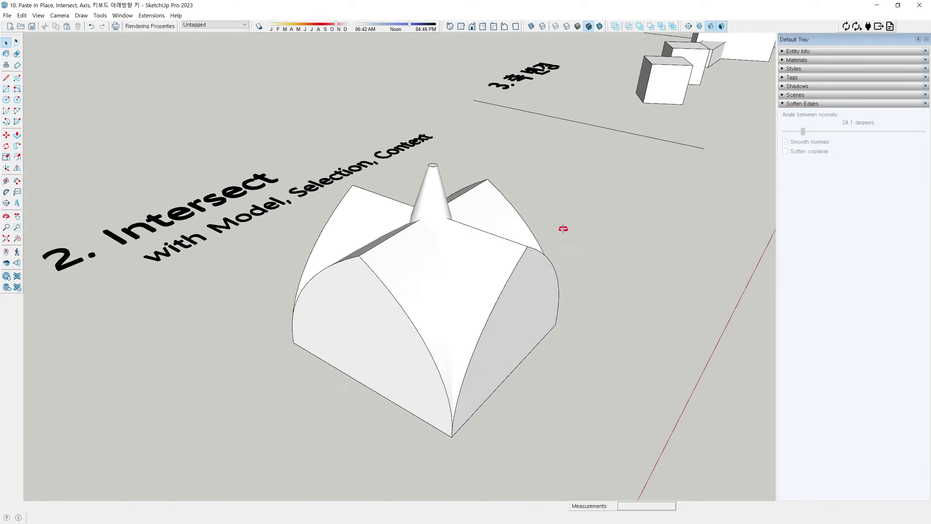
{"action": "scroll", "coordinate": [395, 298], "scroll_direction": "down", "scroll_amount": 10}
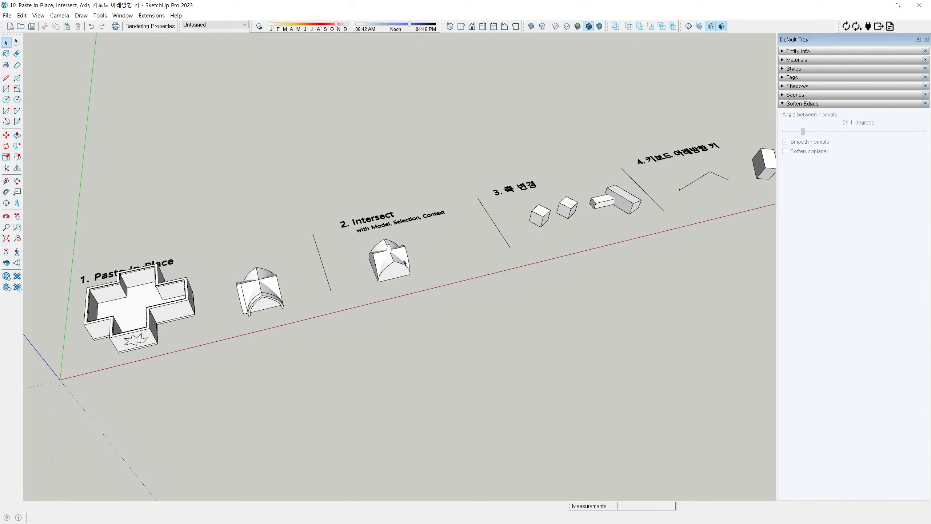
{"action": "middle_click_drag", "start_coordinate": [630, 228], "coordinate": [520, 218], "text": "shift"}
{"action": "scroll", "coordinate": [280, 240], "scroll_direction": "up", "scroll_amount": 4}
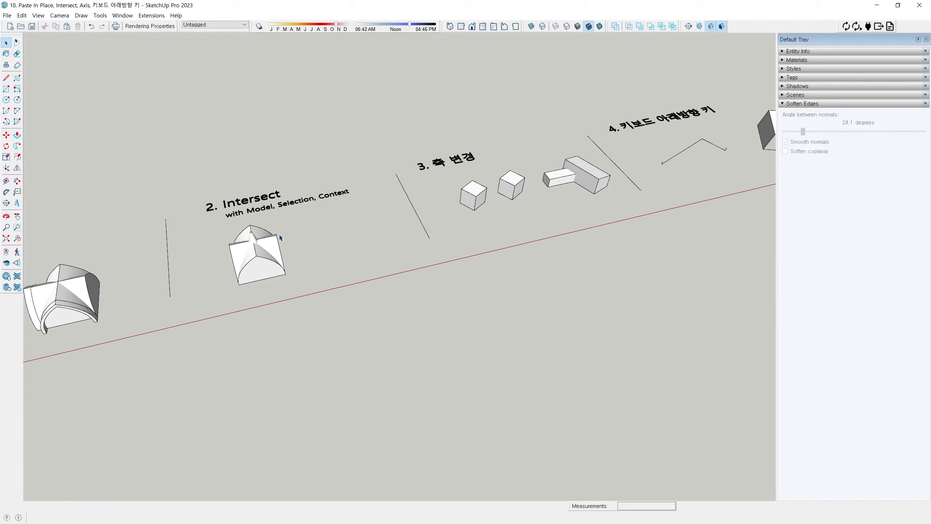
{"action": "left_click", "coordinate": [279, 244]}
{"action": "middle_click_drag", "start_coordinate": [322, 259], "coordinate": [420, 219], "text": "shift"}
{"action": "scroll", "coordinate": [393, 240], "scroll_direction": "up", "scroll_amount": 2}
{"action": "scroll", "coordinate": [408, 219], "scroll_direction": "up", "scroll_amount": 3}
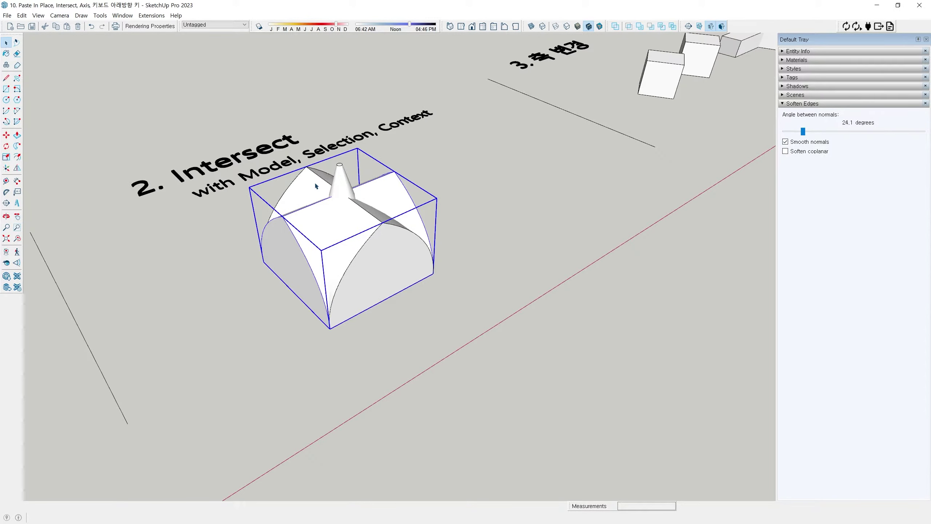
{"action": "left_click", "coordinate": [341, 180]}
{"action": "key", "text": "h"}
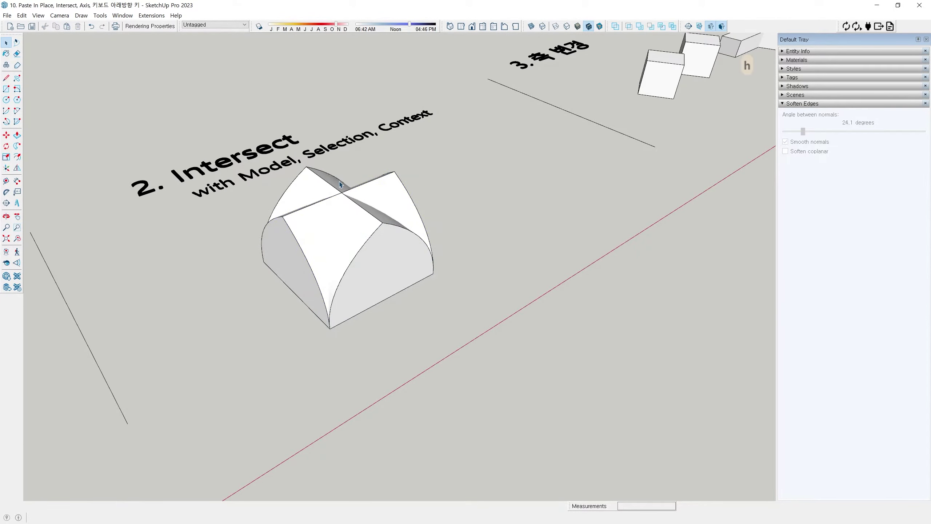
Step: Unhide the cone at the centre of the crossed vaults
{"action": "scroll", "coordinate": [341, 206], "scroll_direction": "up", "scroll_amount": 2}
{"action": "middle_click_drag", "start_coordinate": [344, 220], "coordinate": [353, 248]}
{"action": "key", "text": "shift+h"}
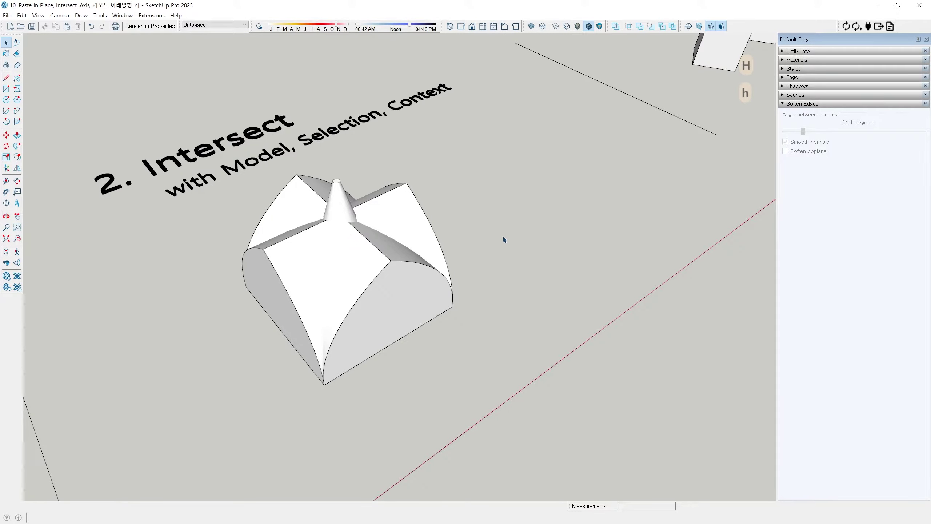
Step: Select only one vault group and intersect its faces with the model
{"action": "scroll", "coordinate": [455, 234], "scroll_direction": "up", "scroll_amount": 2}
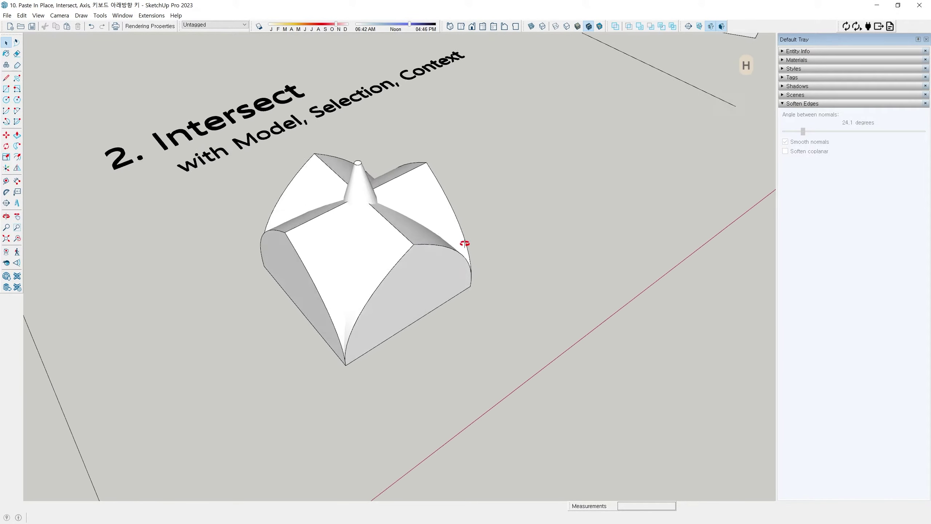
{"action": "left_click", "coordinate": [424, 178]}
{"action": "scroll", "coordinate": [425, 185], "scroll_direction": "down", "scroll_amount": 3}
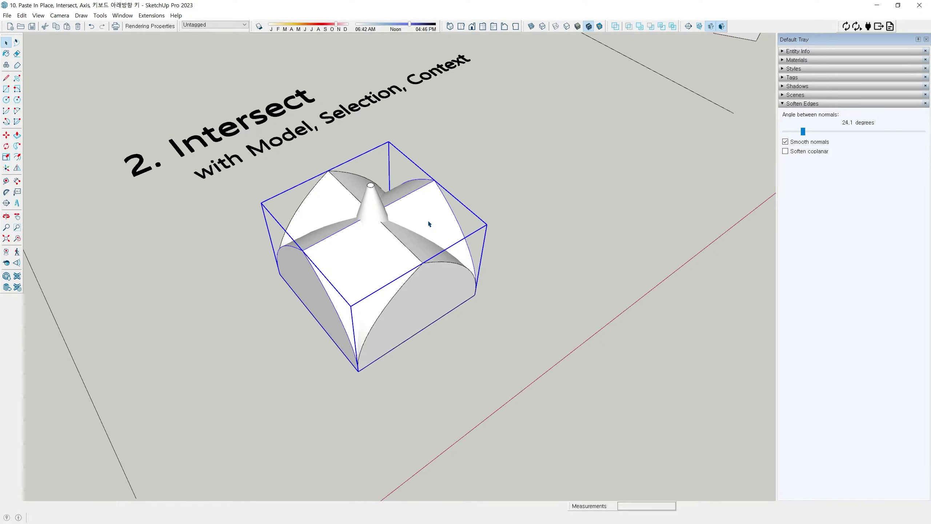
{"action": "scroll", "coordinate": [427, 219], "scroll_direction": "up", "scroll_amount": 5}
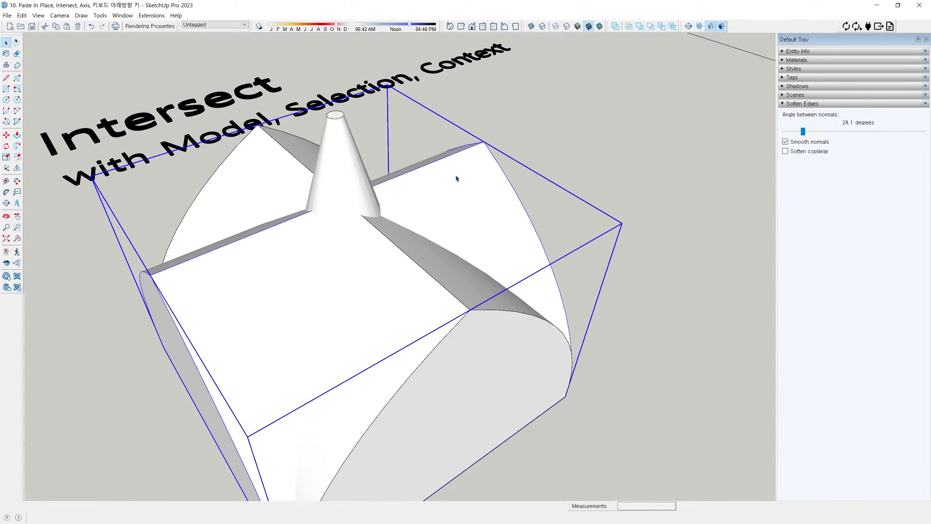
{"action": "left_click", "coordinate": [521, 131]}
{"action": "left_click", "coordinate": [483, 168]}
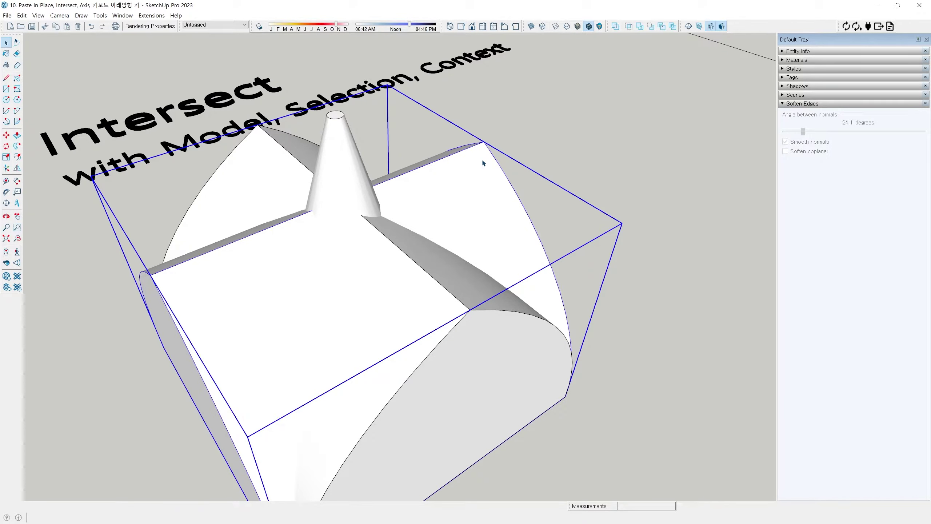
{"action": "right_click", "coordinate": [484, 160]}
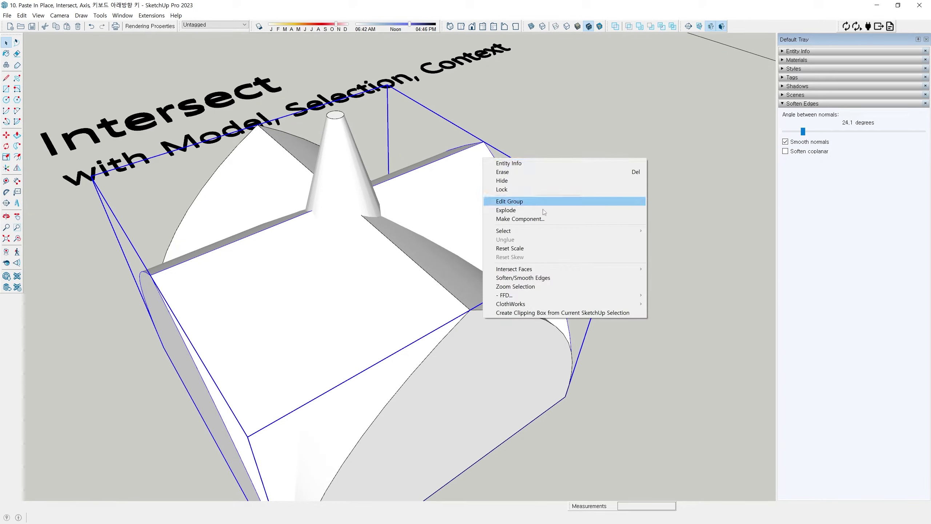
{"action": "mouse_move", "coordinate": [538, 269]}
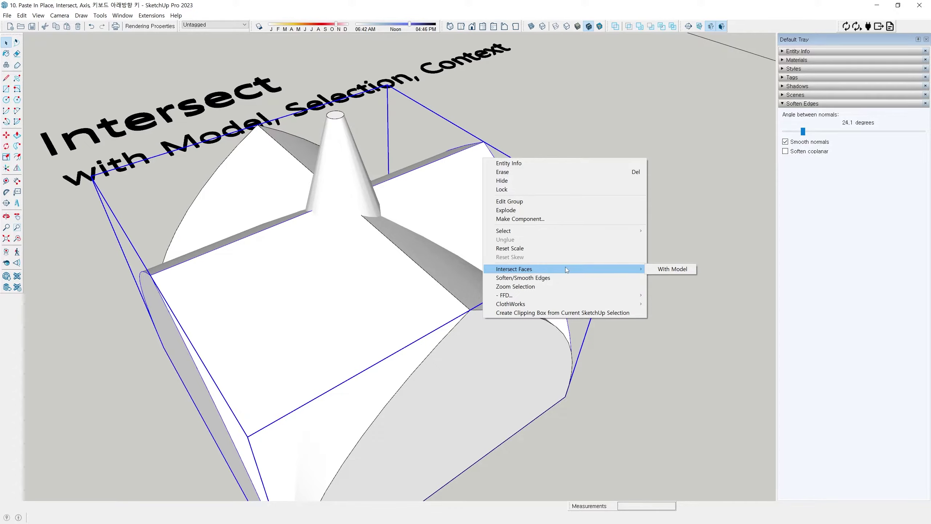
{"action": "left_click", "coordinate": [672, 269]}
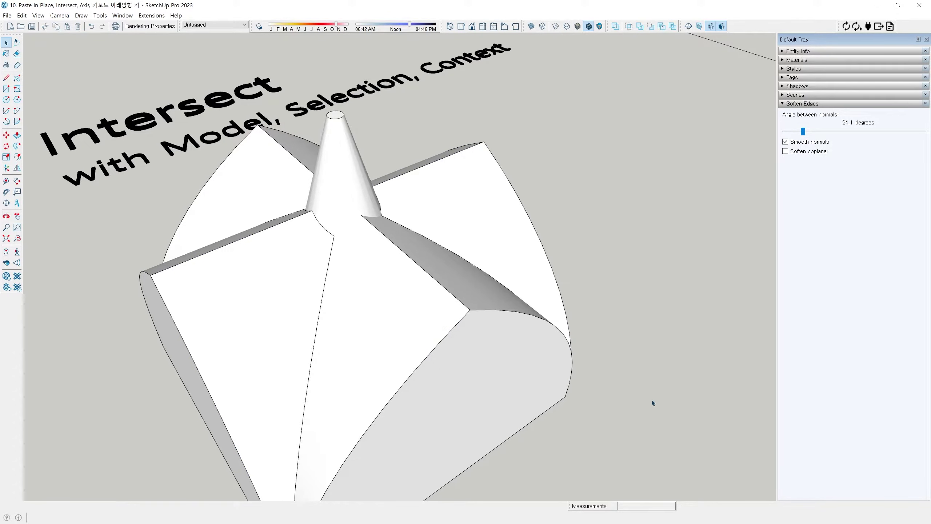
Step: Hide the cone and the crossing vault to expose the vault that was not hidden
{"action": "middle_click_drag", "start_coordinate": [524, 292], "coordinate": [505, 231]}
{"action": "left_click", "coordinate": [389, 171]}
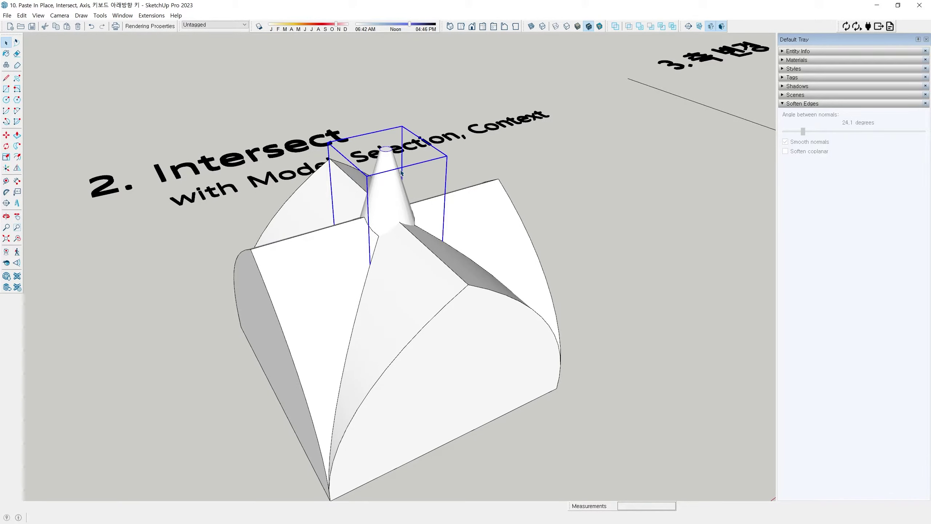
{"action": "key", "text": "h"}
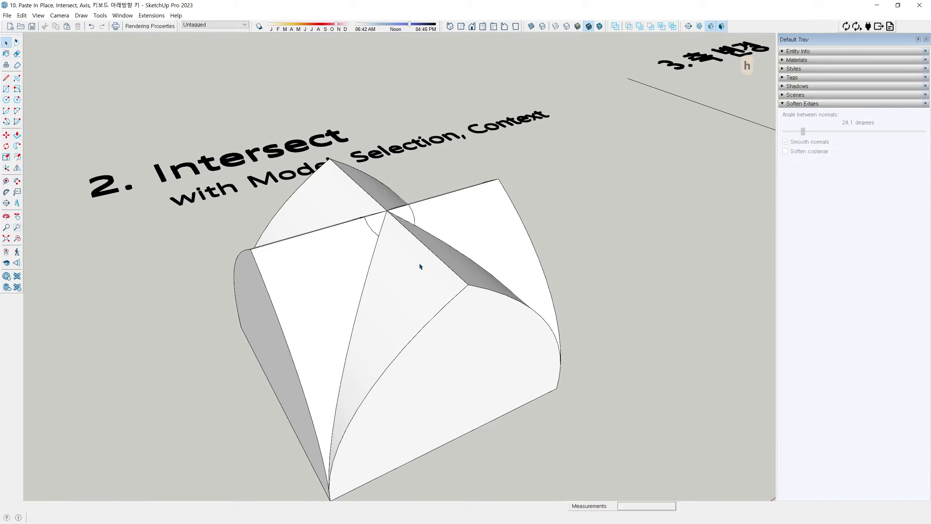
{"action": "left_click", "coordinate": [462, 299]}
{"action": "key", "text": "h"}
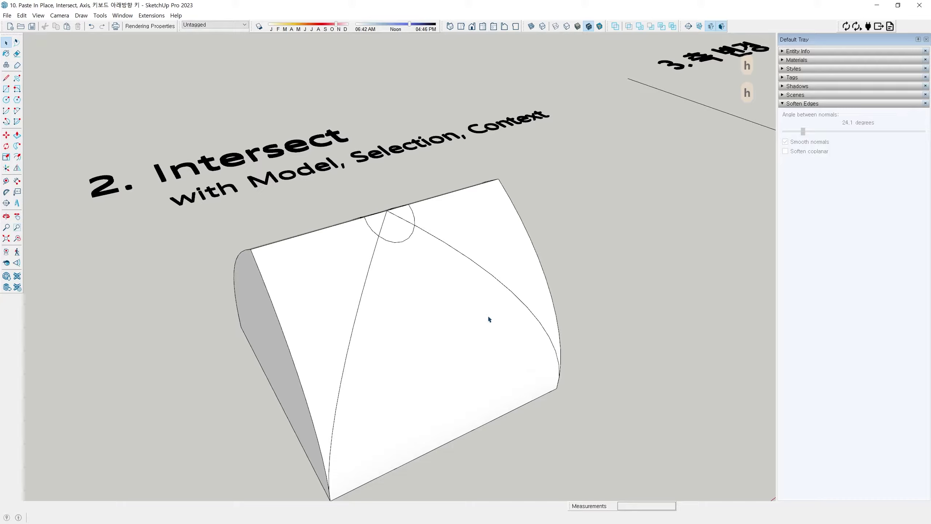
Step: Examine the diagonal curves and the cone outline that the intersection left on the remaining vault
{"action": "middle_click_drag", "start_coordinate": [486, 312], "coordinate": [484, 277]}
{"action": "scroll", "coordinate": [456, 228], "scroll_direction": "up", "scroll_amount": 1}
{"action": "left_click", "coordinate": [478, 192]}
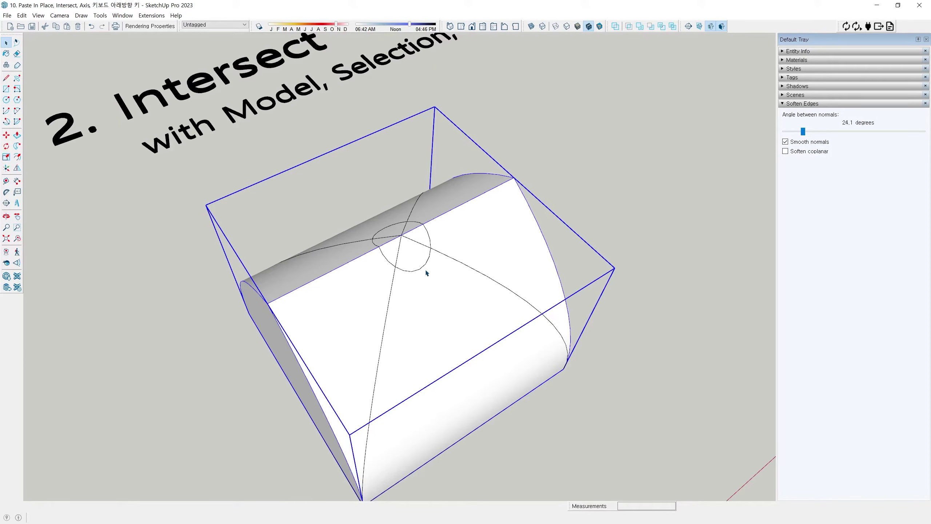
{"action": "middle_click_drag", "start_coordinate": [426, 272], "coordinate": [412, 156]}
{"action": "scroll", "coordinate": [435, 198], "scroll_direction": "up", "scroll_amount": 3}
{"action": "scroll", "coordinate": [428, 255], "scroll_direction": "down", "scroll_amount": 3}
{"action": "scroll", "coordinate": [418, 200], "scroll_direction": "up", "scroll_amount": 2}
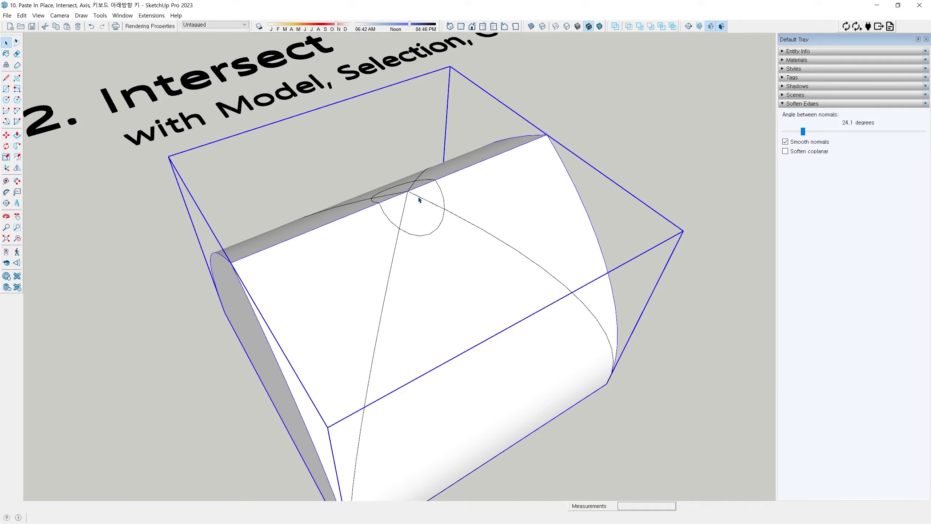
{"action": "scroll", "coordinate": [382, 382], "scroll_direction": "down", "scroll_amount": 3}
{"action": "middle_click_drag", "start_coordinate": [383, 383], "coordinate": [383, 312]}
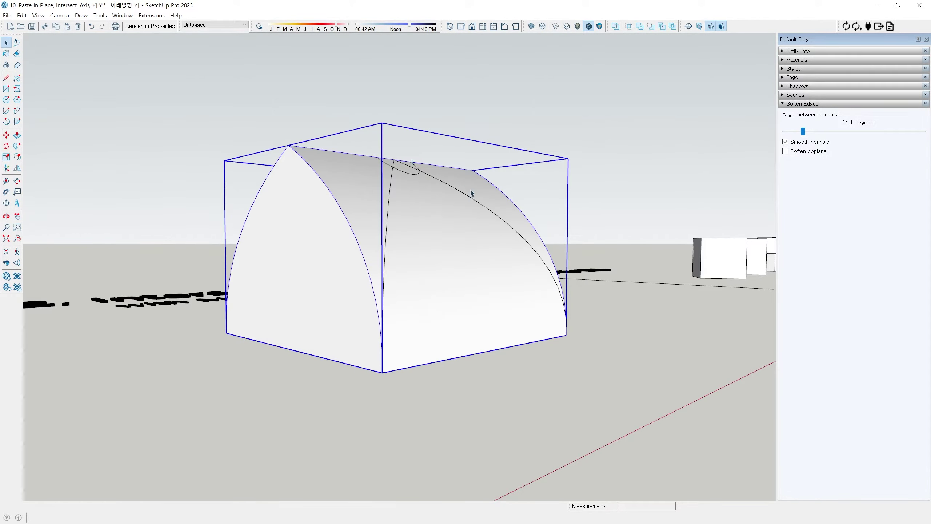
{"action": "middle_click_drag", "start_coordinate": [532, 262], "coordinate": [227, 385]}
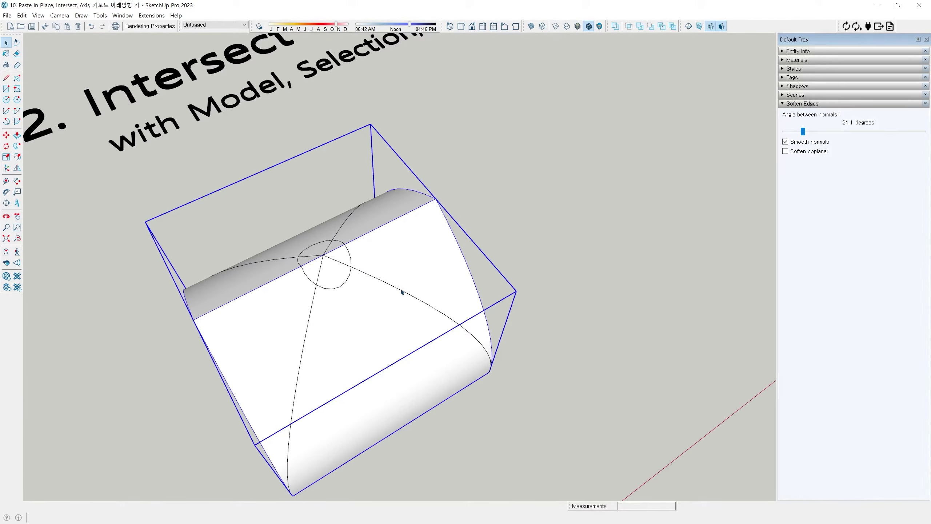
{"action": "scroll", "coordinate": [400, 257], "scroll_direction": "down", "scroll_amount": 3}
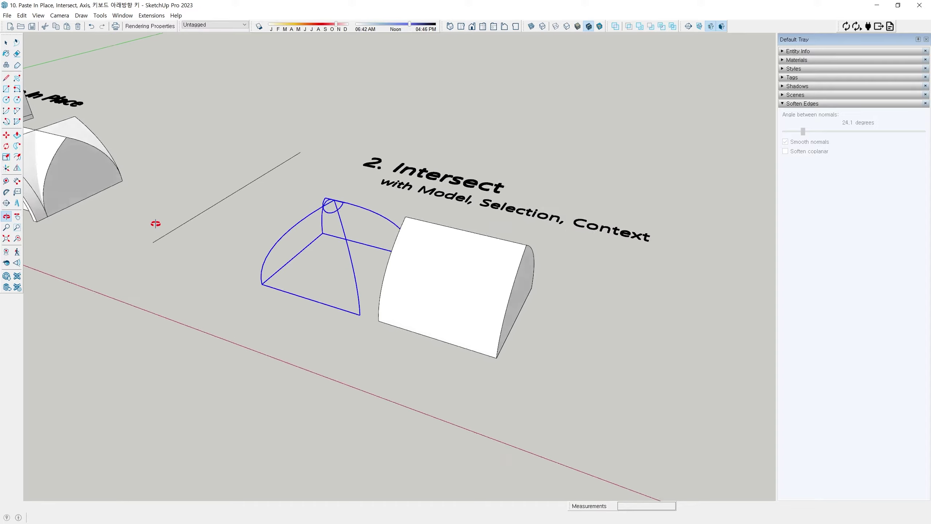
Step: Examine the separated intersection edges beside the plain vault from several directions
{"action": "middle_click_drag", "start_coordinate": [155, 223], "coordinate": [413, 291]}
{"action": "key", "text": "space"}
{"action": "scroll", "coordinate": [411, 299], "scroll_direction": "down", "scroll_amount": 4}
{"action": "middle_click_drag", "start_coordinate": [361, 323], "coordinate": [208, 379]}
{"action": "scroll", "coordinate": [208, 379], "scroll_direction": "down", "scroll_amount": 2}
{"action": "middle_click_drag", "start_coordinate": [146, 322], "coordinate": [212, 324], "text": "shift"}
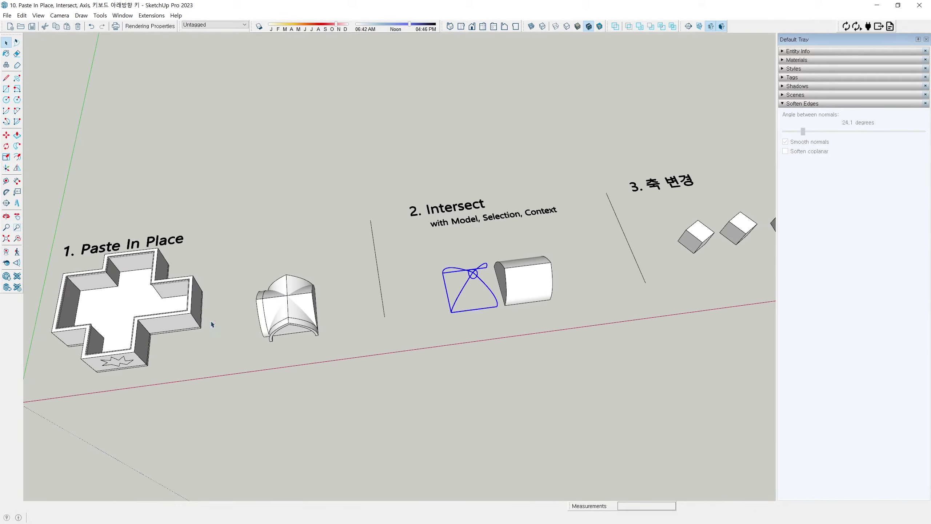
{"action": "middle_click_drag", "start_coordinate": [449, 338], "coordinate": [360, 231], "text": "shift"}
{"action": "scroll", "coordinate": [342, 278], "scroll_direction": "up", "scroll_amount": 8}
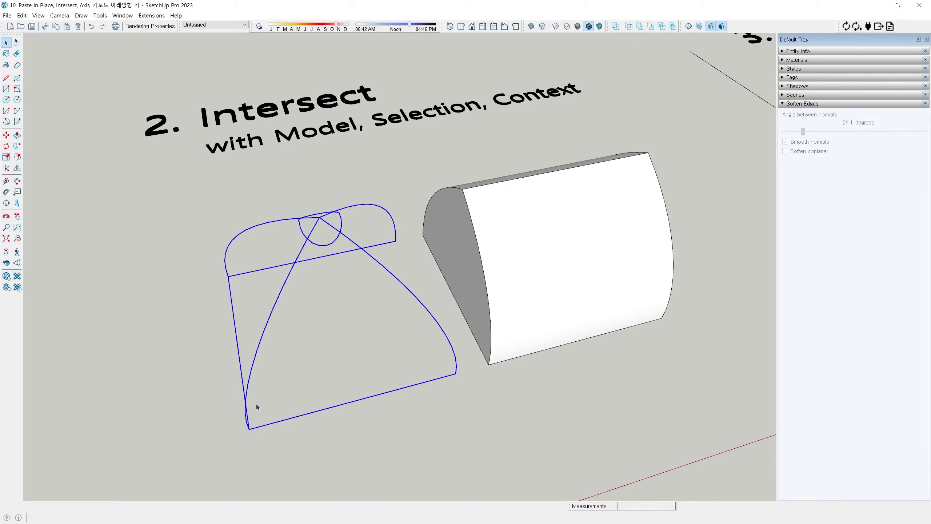
{"action": "middle_click_drag", "start_coordinate": [255, 407], "coordinate": [322, 211]}
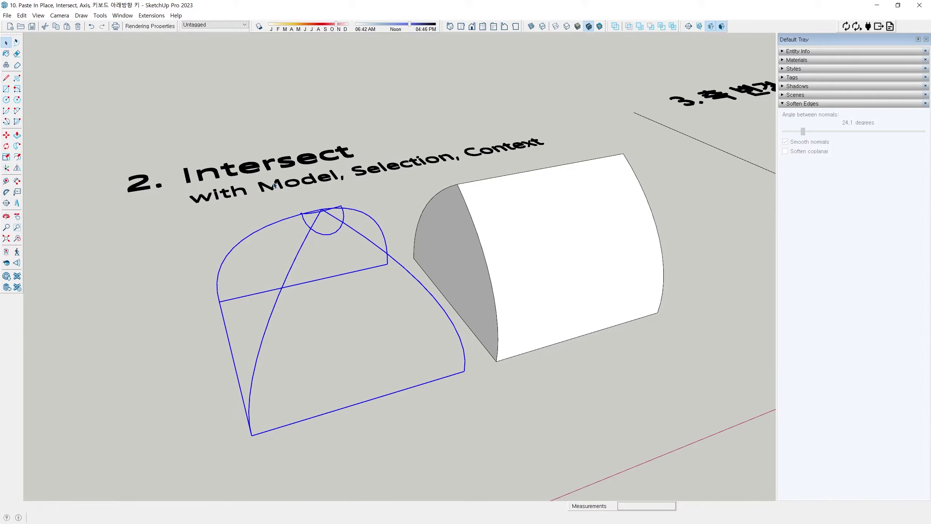
{"action": "middle_click_drag", "start_coordinate": [352, 330], "coordinate": [355, 235]}
Step: Undo the intersection with the model and the changes made after it, restoring the cone and both vaults
{"action": "key", "text": "ctrl+z"}
{"action": "key", "text": "ctrl+z"}
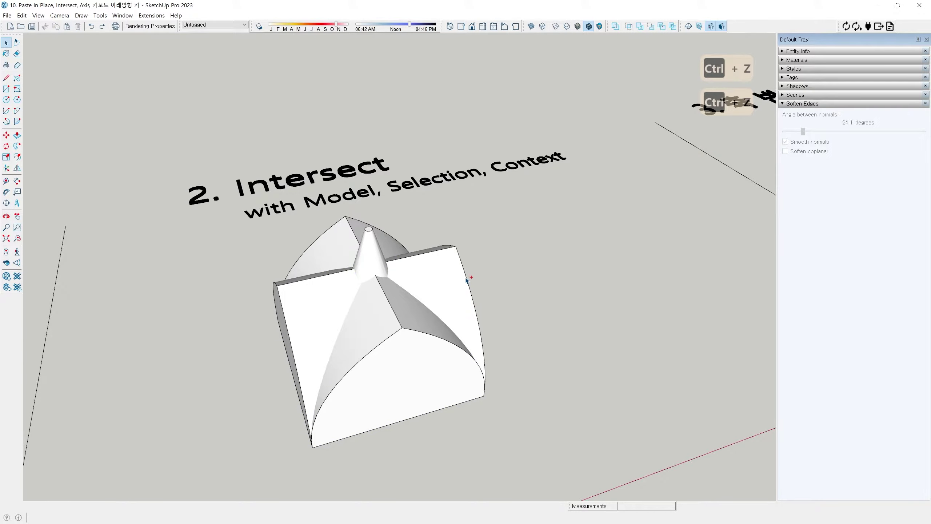
{"action": "key", "text": "space"}
Step: Intersect the faces of the two crossed vault groups using With Selection, leaving the cone out of the selection
{"action": "scroll", "coordinate": [500, 279], "scroll_direction": "up", "scroll_amount": 1}
{"action": "middle_click_drag", "start_coordinate": [500, 279], "coordinate": [511, 219], "text": "shift"}
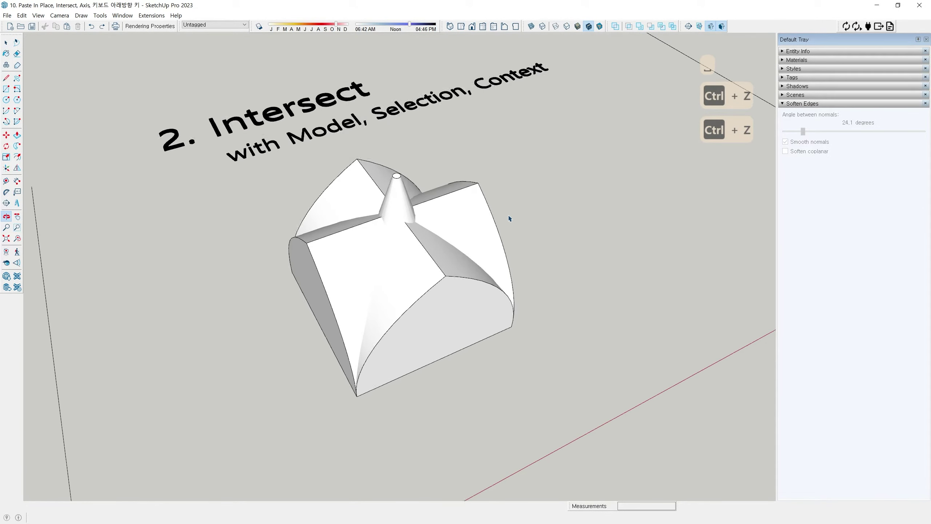
{"action": "scroll", "coordinate": [511, 219], "scroll_direction": "up", "scroll_amount": 2}
{"action": "left_click", "coordinate": [474, 206]}
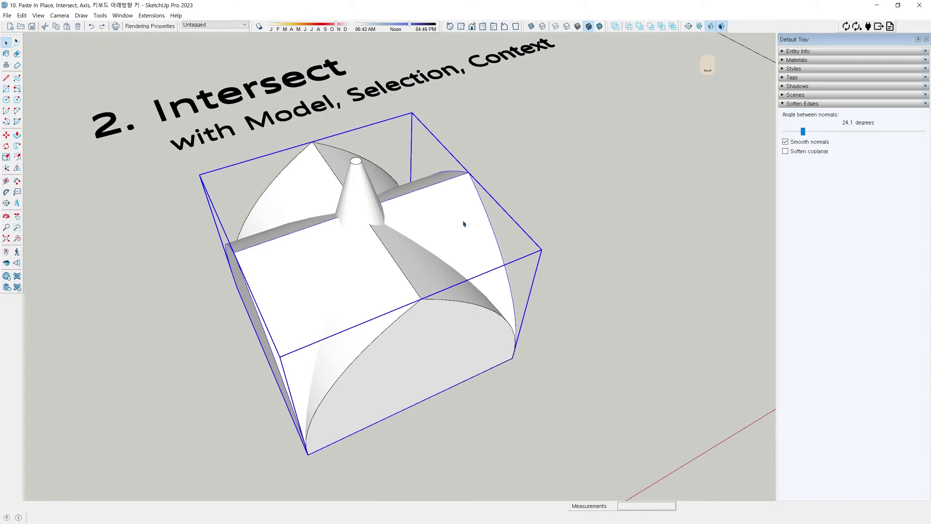
{"action": "middle_click_drag", "start_coordinate": [427, 277], "coordinate": [505, 353]}
{"action": "scroll", "coordinate": [469, 185], "scroll_direction": "up", "scroll_amount": 3}
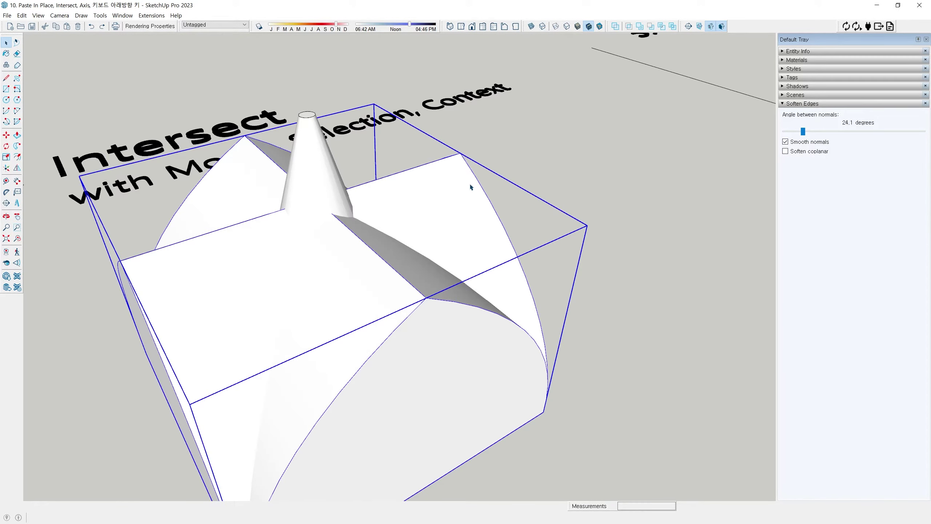
{"action": "right_click", "coordinate": [470, 186]}
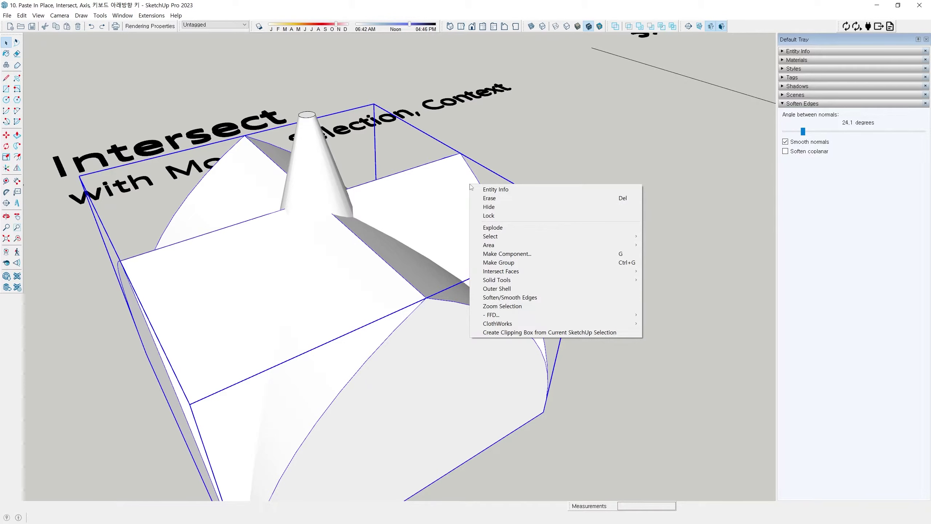
{"action": "mouse_move", "coordinate": [496, 273]}
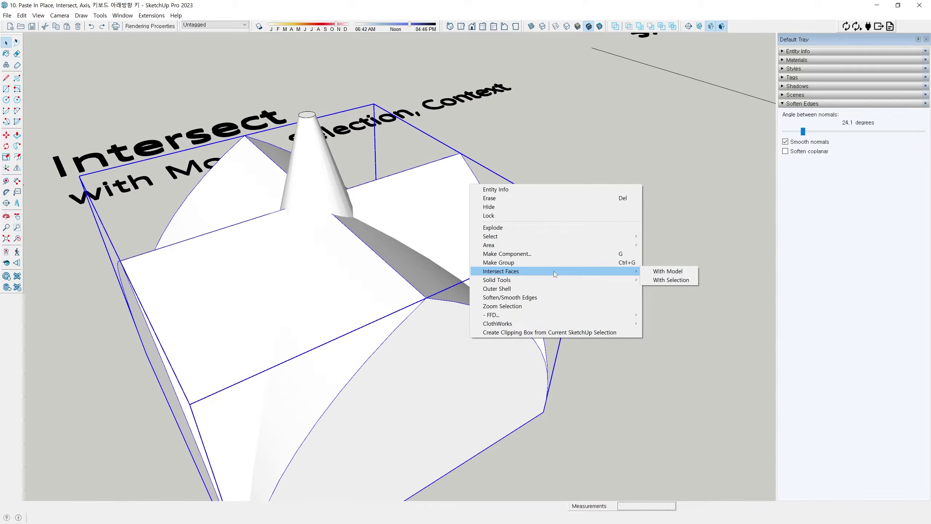
{"action": "left_click", "coordinate": [672, 279]}
{"action": "scroll", "coordinate": [621, 318], "scroll_direction": "down", "scroll_amount": 3}
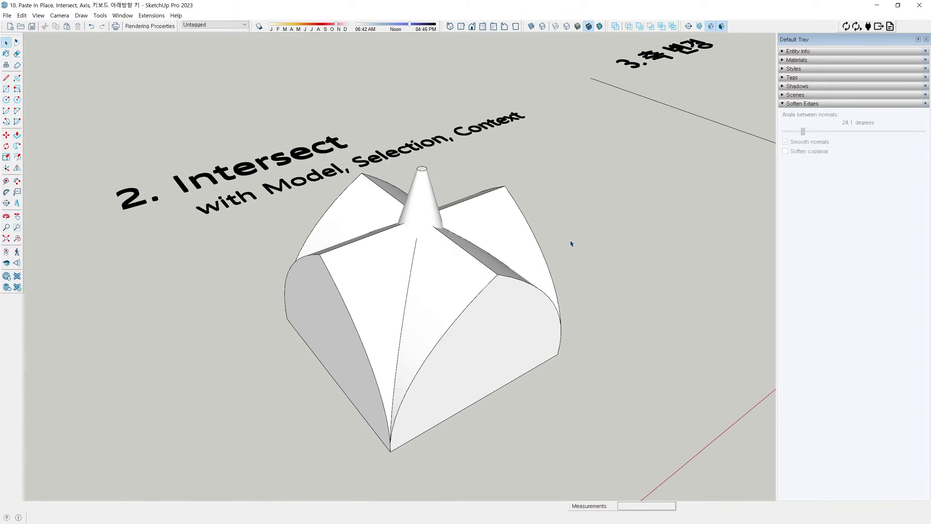
Step: Hide the cone and both crossed vaults to expose the loose edges made by the intersection
{"action": "left_click", "coordinate": [427, 184]}
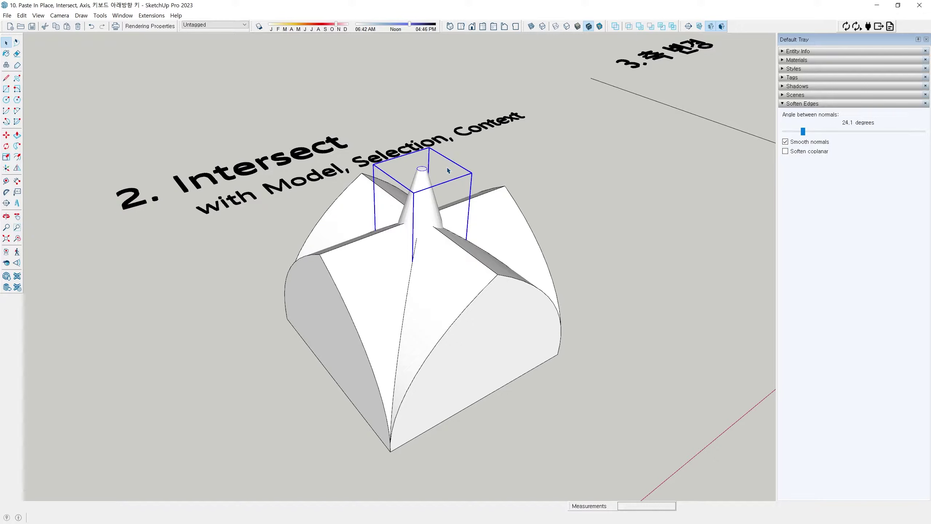
{"action": "key", "text": "h"}
{"action": "scroll", "coordinate": [480, 202], "scroll_direction": "up", "scroll_amount": 2}
{"action": "left_click", "coordinate": [480, 203]}
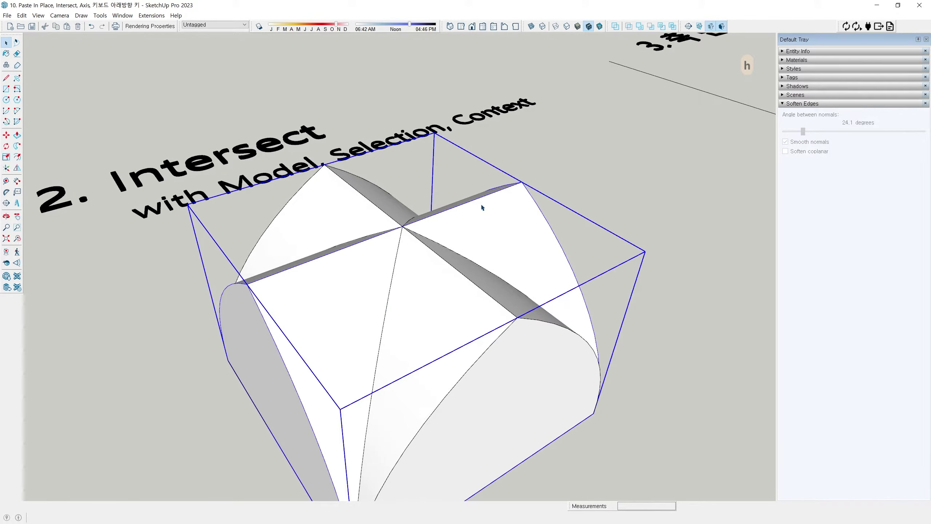
{"action": "key", "text": "h"}
{"action": "left_click", "coordinate": [358, 201]}
{"action": "key", "text": "h"}
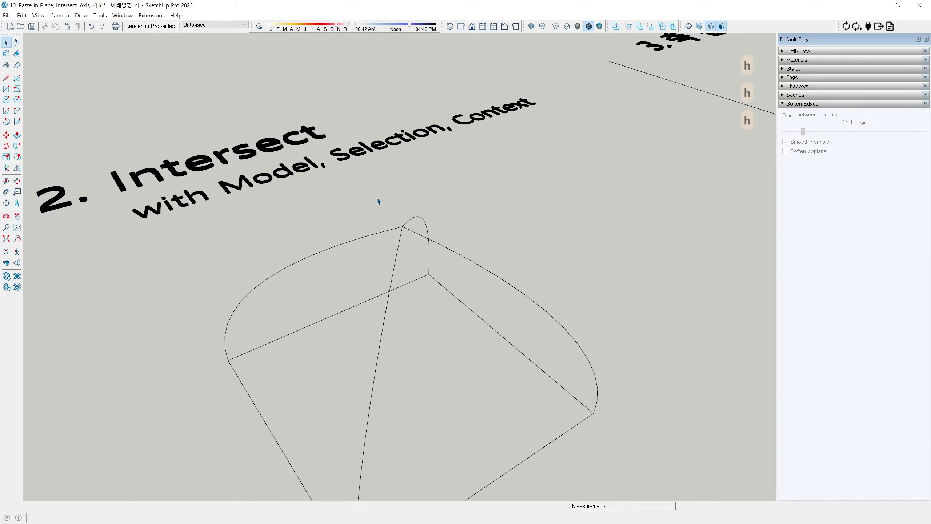
{"action": "middle_click_drag", "start_coordinate": [378, 202], "coordinate": [491, 202]}
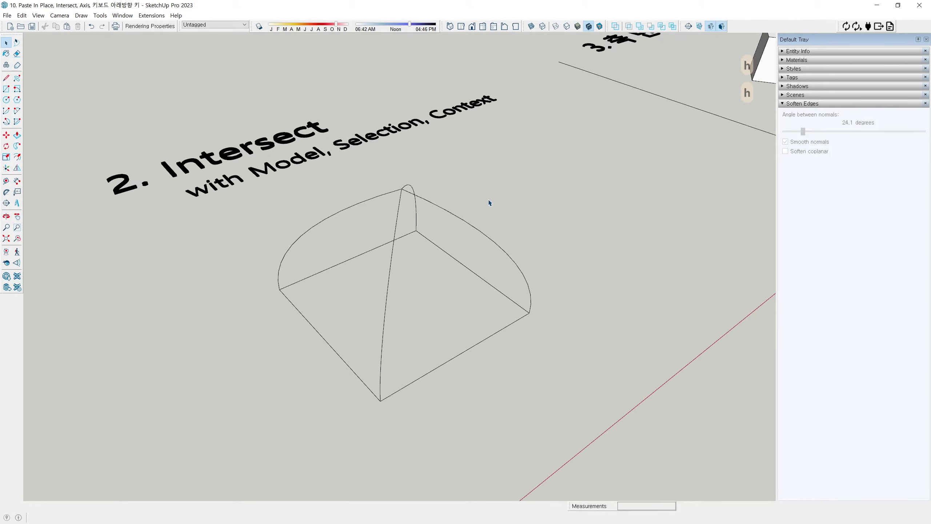
{"action": "left_click", "coordinate": [504, 180]}
{"action": "left_click_drag", "start_coordinate": [494, 168], "coordinate": [499, 178]}
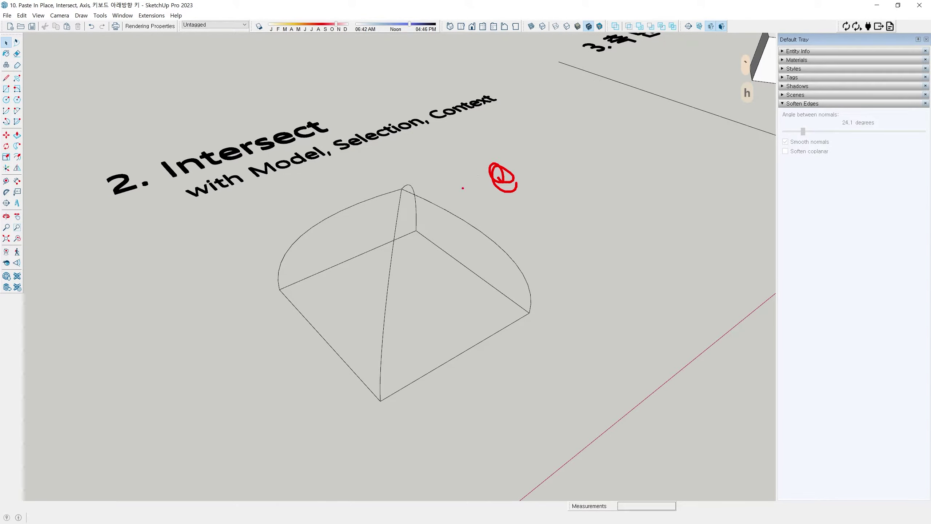
{"action": "key", "text": "grave"}
{"action": "mouse_move", "coordinate": [446, 306]}
{"action": "left_mouse_down"}
{"action": "mouse_move", "coordinate": [455, 298]}
{"action": "mouse_move", "coordinate": [452, 306]}
{"action": "left_mouse_up"}
{"action": "mouse_move", "coordinate": [575, 151]}
{"action": "left_mouse_down"}
{"action": "mouse_move", "coordinate": [610, 170]}
{"action": "mouse_move", "coordinate": [542, 147]}
{"action": "mouse_move", "coordinate": [628, 181]}
{"action": "left_mouse_up"}
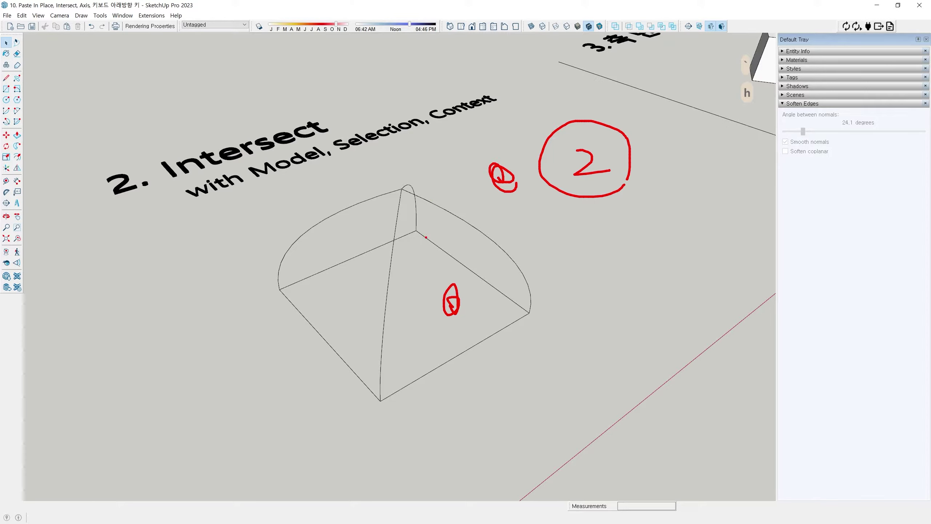
{"action": "mouse_move", "coordinate": [422, 233]}
{"action": "left_mouse_down"}
{"action": "mouse_move", "coordinate": [399, 186]}
{"action": "mouse_move", "coordinate": [384, 390]}
{"action": "left_mouse_up"}
{"action": "mouse_move", "coordinate": [400, 191]}
{"action": "left_mouse_down"}
{"action": "mouse_move", "coordinate": [362, 206]}
{"action": "mouse_move", "coordinate": [261, 294]}
{"action": "left_mouse_up"}
{"action": "left_click_drag", "start_coordinate": [190, 181], "coordinate": [316, 132]}
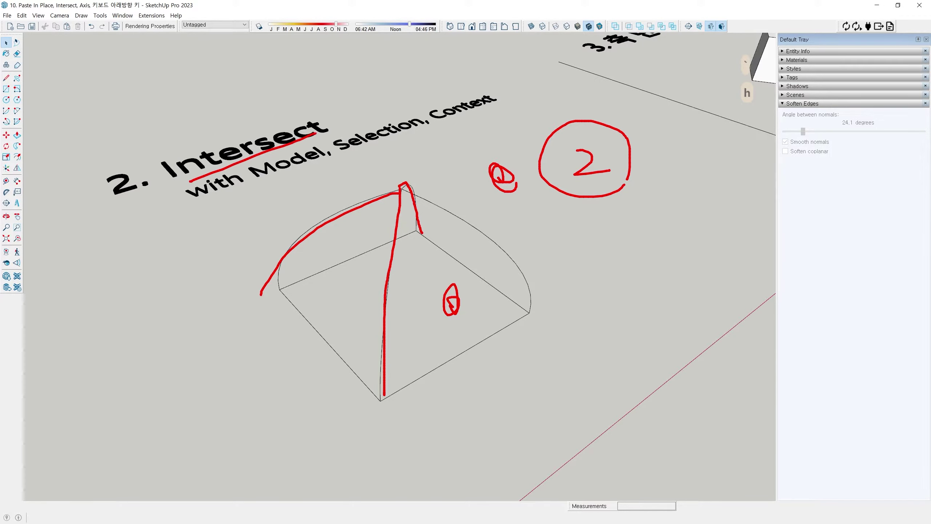
{"action": "left_click_drag", "start_coordinate": [344, 161], "coordinate": [422, 129]}
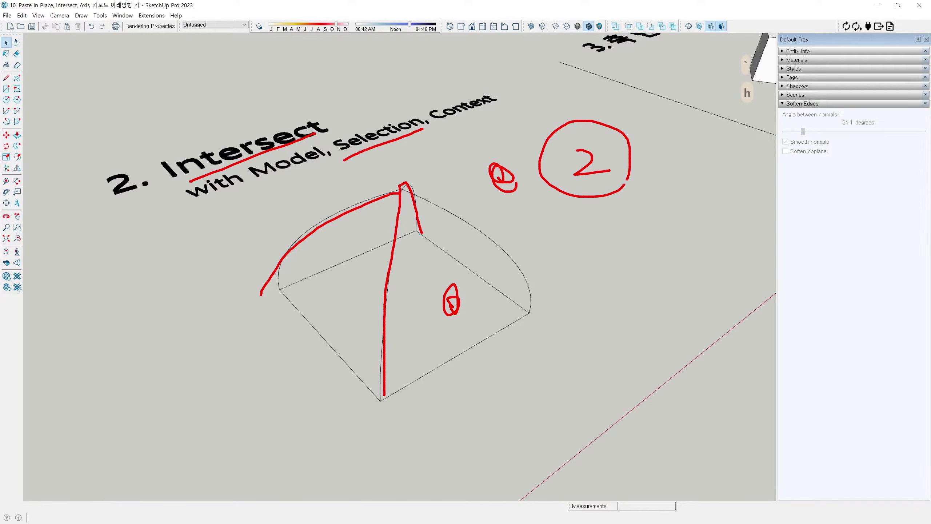
{"action": "key", "text": "Escape"}
Step: Examine the isolated intersection curves and base outline below the Intersect heading from several directions
{"action": "scroll", "coordinate": [466, 200], "scroll_direction": "down", "scroll_amount": 4}
{"action": "mouse_move", "coordinate": [471, 215]}
{"action": "middle_mouse_down"}
{"action": "mouse_move", "coordinate": [410, 262]}
{"action": "mouse_move", "coordinate": [395, 244]}
{"action": "middle_mouse_up"}
{"action": "scroll", "coordinate": [408, 242], "scroll_direction": "up", "scroll_amount": 3}
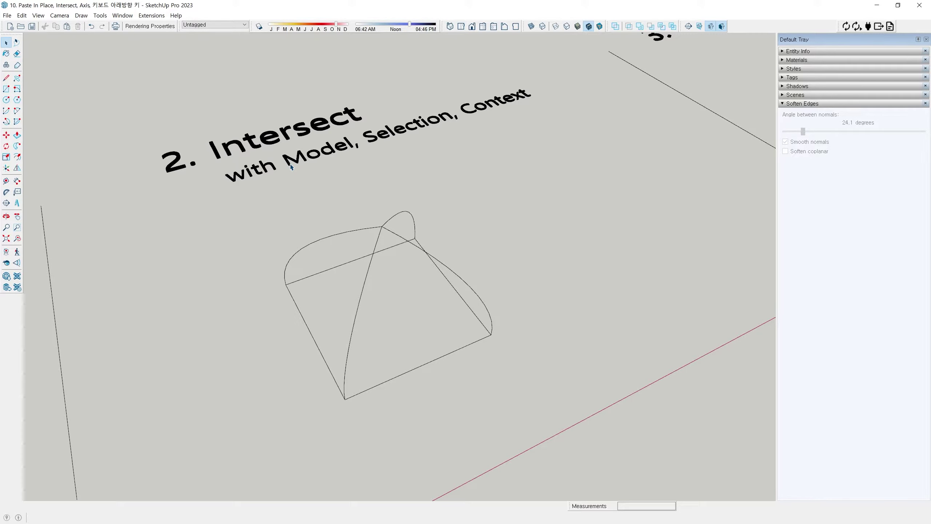
{"action": "middle_click_drag", "start_coordinate": [376, 162], "coordinate": [365, 200]}
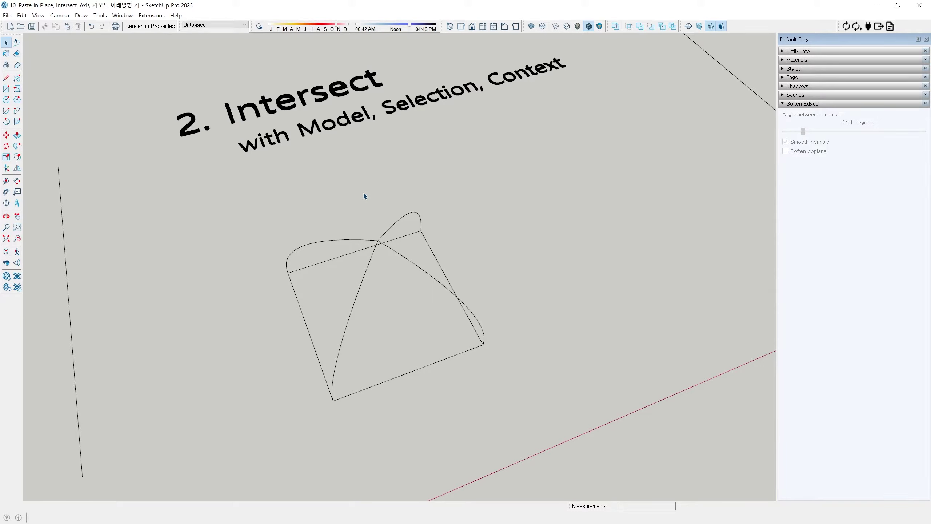
{"action": "middle_click_drag", "start_coordinate": [364, 198], "coordinate": [317, 208]}
{"action": "middle_click_drag", "start_coordinate": [376, 182], "coordinate": [385, 209]}
{"action": "middle_click_drag", "start_coordinate": [416, 170], "coordinate": [396, 224]}
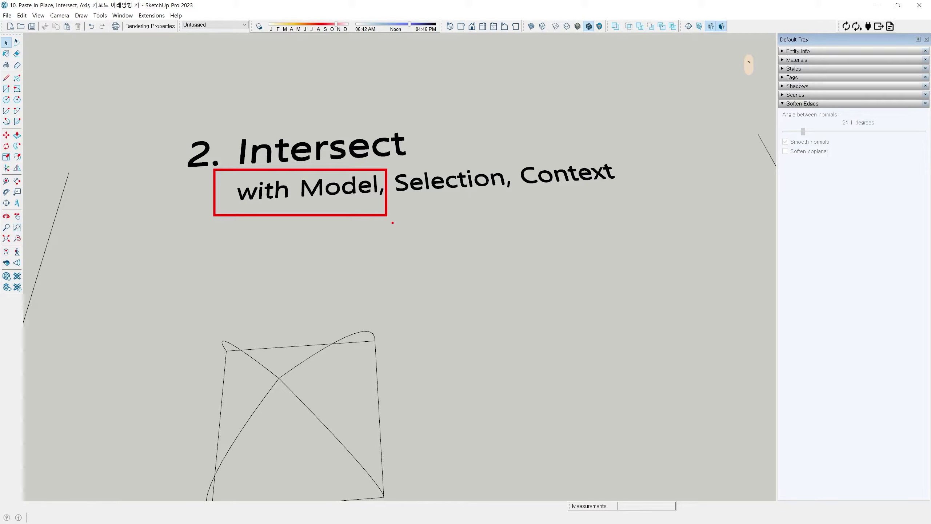
{"action": "key", "text": "Escape"}
{"action": "scroll", "coordinate": [444, 260], "scroll_direction": "down", "scroll_amount": 5}
{"action": "middle_click_drag", "start_coordinate": [449, 301], "coordinate": [493, 233]}
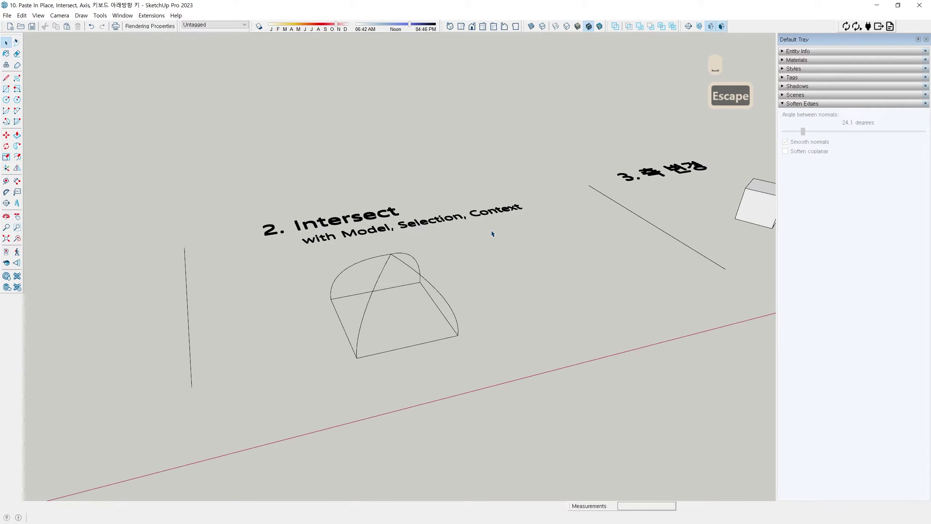
Step: Undo the hiding of the cone and vaults and the intersection with the selection
{"action": "key", "text": "ctrl+z"}
{"action": "key", "text": "ctrl+z"}
{"action": "key", "text": "ctrl+z"}
{"action": "key", "text": "ctrl+z"}
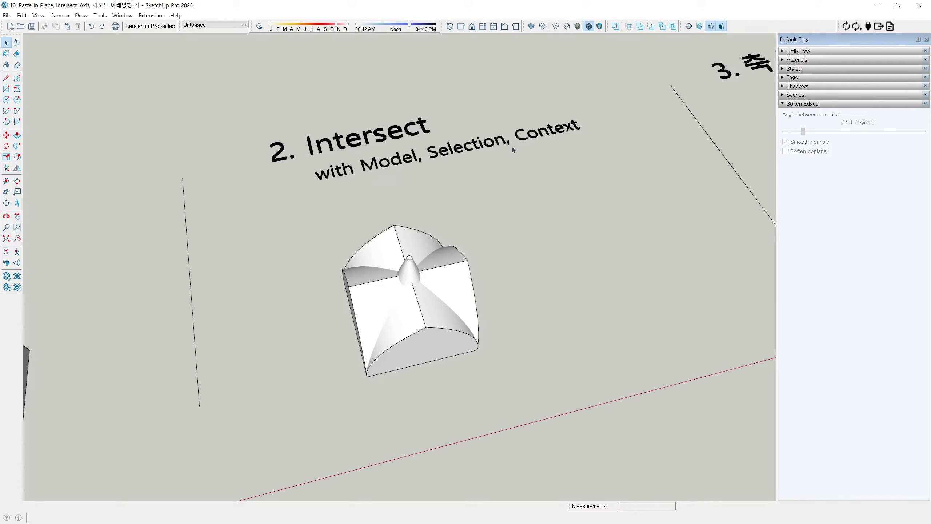
Step: Open the vault group running beneath the cone, across the other vault, for editing
{"action": "scroll", "coordinate": [516, 191], "scroll_direction": "down", "scroll_amount": 2}
{"action": "middle_click_drag", "start_coordinate": [501, 209], "coordinate": [478, 264]}
{"action": "scroll", "coordinate": [547, 138], "scroll_direction": "up", "scroll_amount": 3}
{"action": "middle_click_drag", "start_coordinate": [533, 161], "coordinate": [584, 200]}
{"action": "scroll", "coordinate": [503, 231], "scroll_direction": "up", "scroll_amount": 4}
{"action": "left_click", "coordinate": [484, 244]}
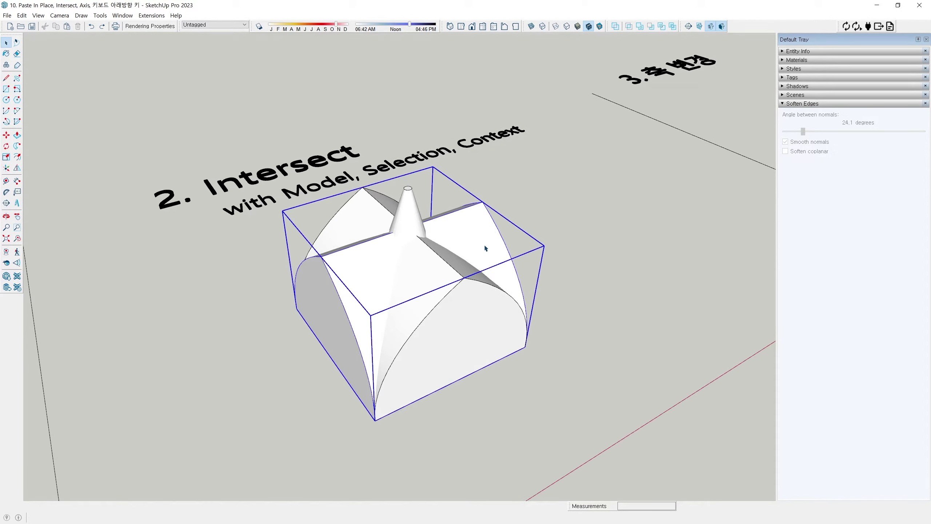
{"action": "scroll", "coordinate": [473, 227], "scroll_direction": "up", "scroll_amount": 4}
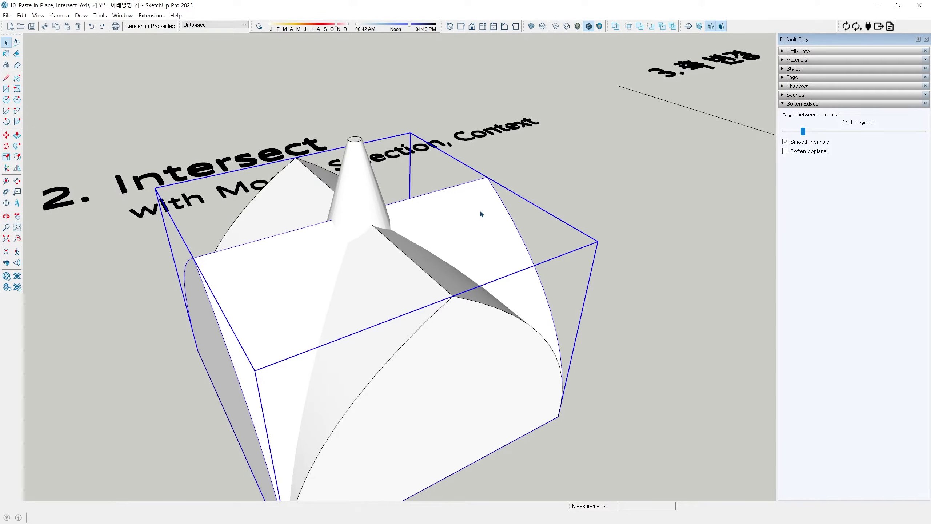
{"action": "double_click", "coordinate": [482, 216]}
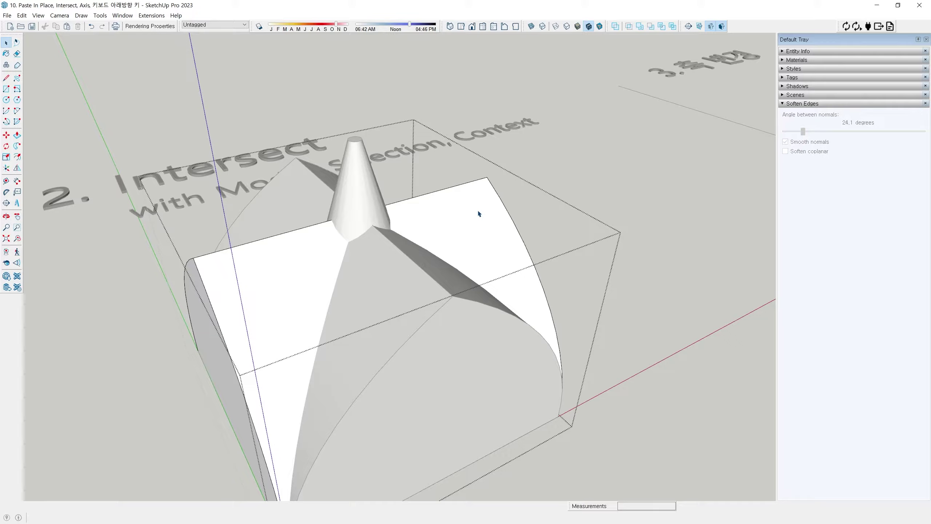
Step: Select the open vault's faces and edges and show the Intersect Faces options available inside the group
{"action": "mouse_move", "coordinate": [481, 216]}
{"action": "middle_mouse_down"}
{"action": "mouse_move", "coordinate": [479, 232]}
{"action": "mouse_move", "coordinate": [388, 235]}
{"action": "mouse_move", "coordinate": [391, 145]}
{"action": "mouse_move", "coordinate": [523, 166]}
{"action": "mouse_move", "coordinate": [452, 207]}
{"action": "mouse_move", "coordinate": [478, 216]}
{"action": "middle_mouse_up"}
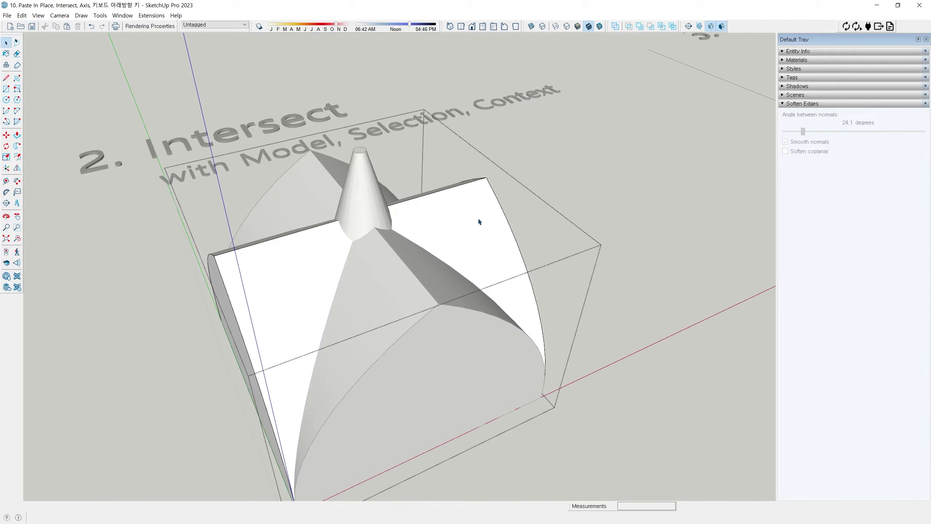
{"action": "double_click", "coordinate": [481, 210]}
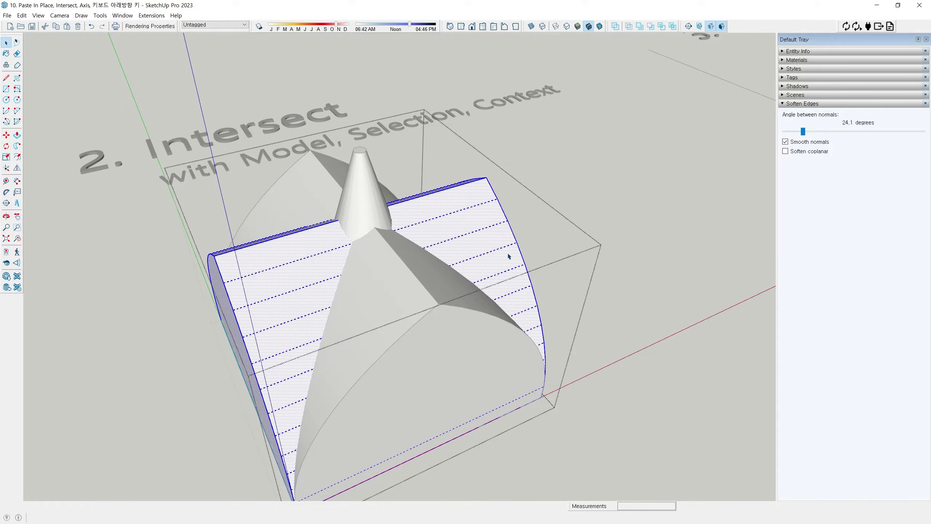
{"action": "middle_click_drag", "start_coordinate": [509, 258], "coordinate": [489, 254]}
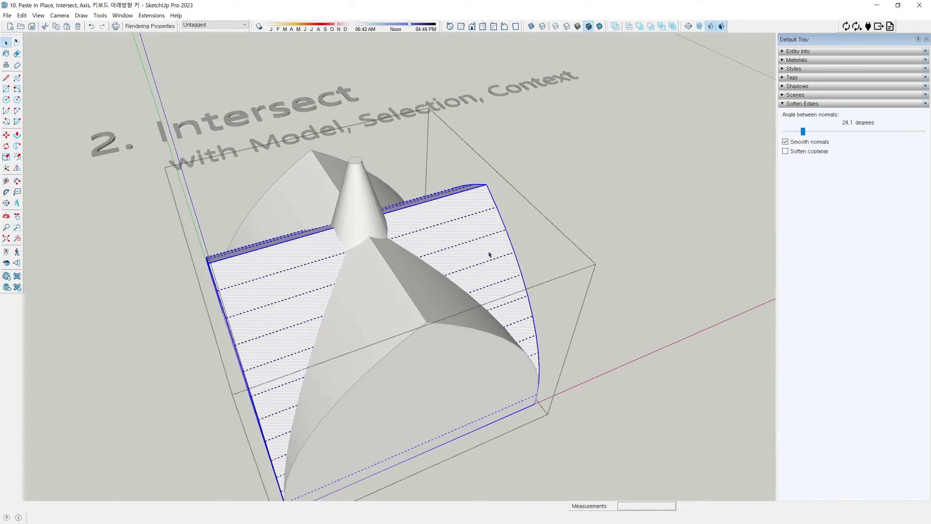
{"action": "right_click", "coordinate": [481, 222]}
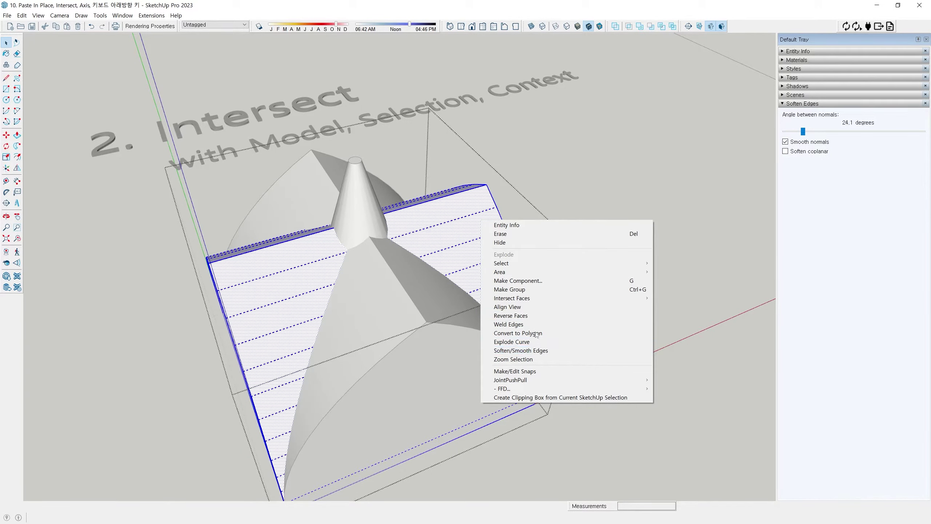
{"action": "mouse_move", "coordinate": [535, 300]}
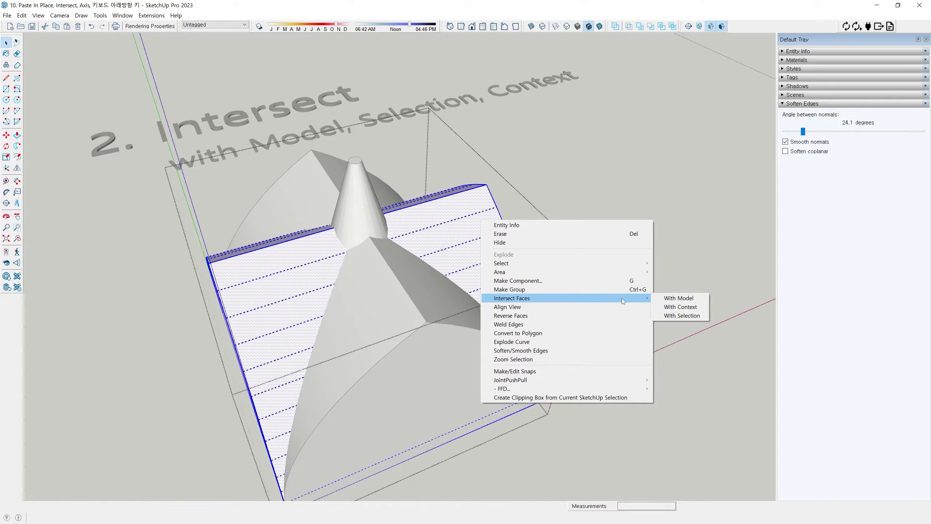
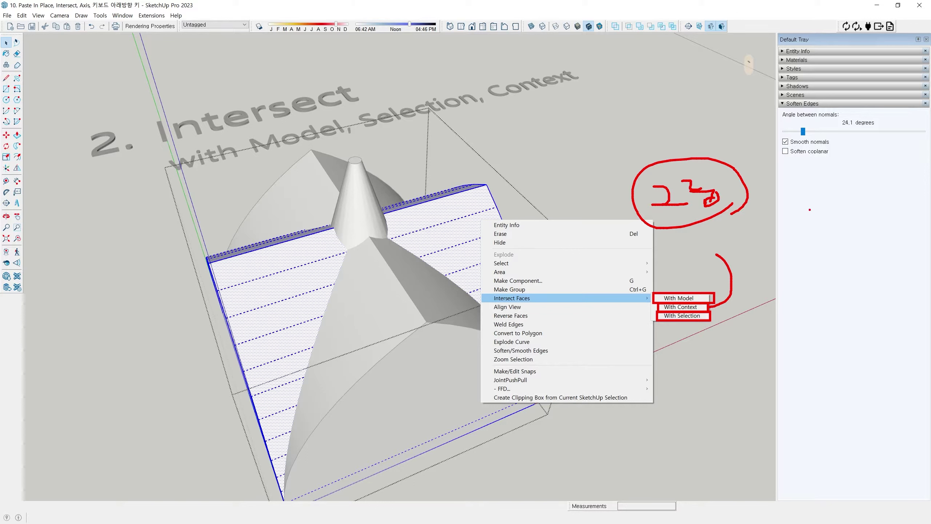
{"action": "mouse_move", "coordinate": [809, 209]}
{"action": "left_mouse_down"}
{"action": "mouse_move", "coordinate": [784, 152]}
{"action": "mouse_move", "coordinate": [814, 218]}
{"action": "left_mouse_up"}
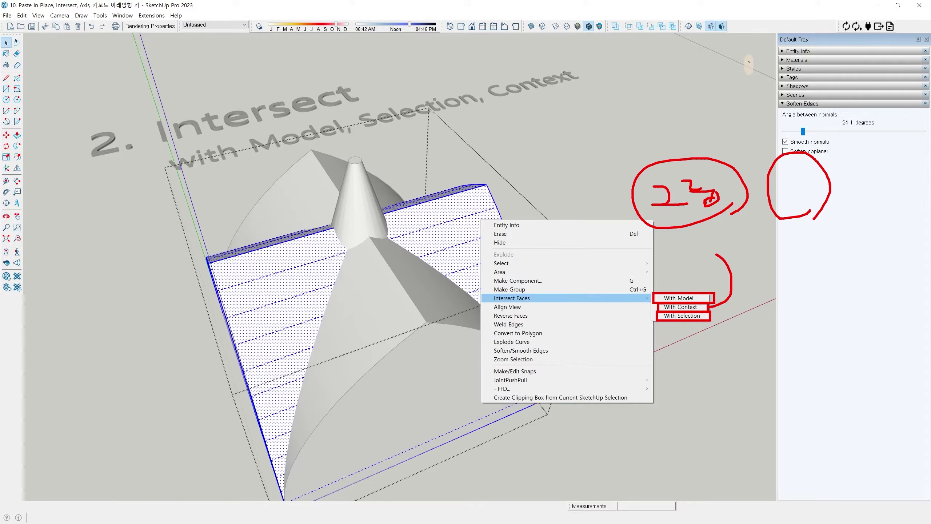
{"action": "mouse_move", "coordinate": [403, 110]}
{"action": "left_mouse_down"}
{"action": "mouse_move", "coordinate": [193, 156]}
{"action": "mouse_move", "coordinate": [232, 397]}
{"action": "left_mouse_up"}
{"action": "mouse_move", "coordinate": [346, 379]}
{"action": "left_mouse_down"}
{"action": "mouse_move", "coordinate": [330, 390]}
{"action": "mouse_move", "coordinate": [397, 313]}
{"action": "mouse_move", "coordinate": [361, 352]}
{"action": "left_mouse_up"}
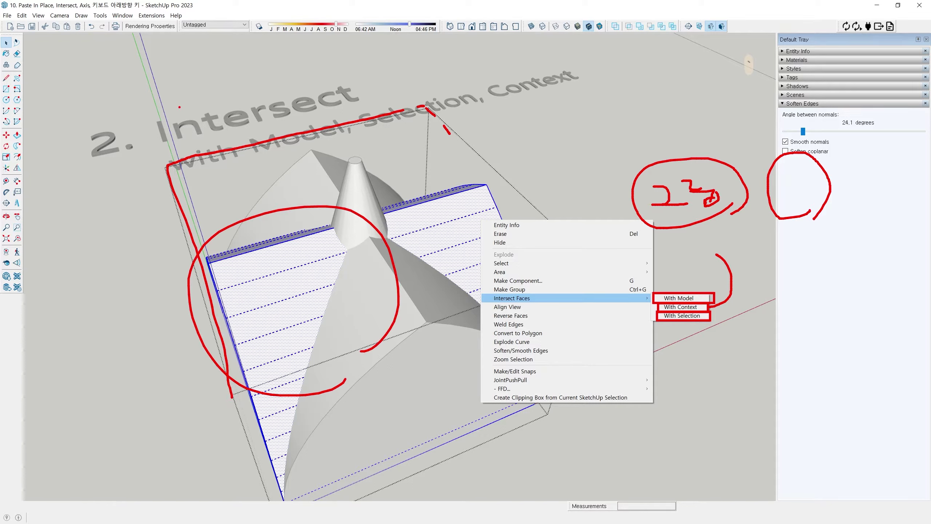
{"action": "mouse_move", "coordinate": [152, 151]}
{"action": "left_mouse_down"}
{"action": "mouse_move", "coordinate": [347, 102]}
{"action": "mouse_move", "coordinate": [247, 131]}
{"action": "mouse_move", "coordinate": [297, 120]}
{"action": "left_mouse_up"}
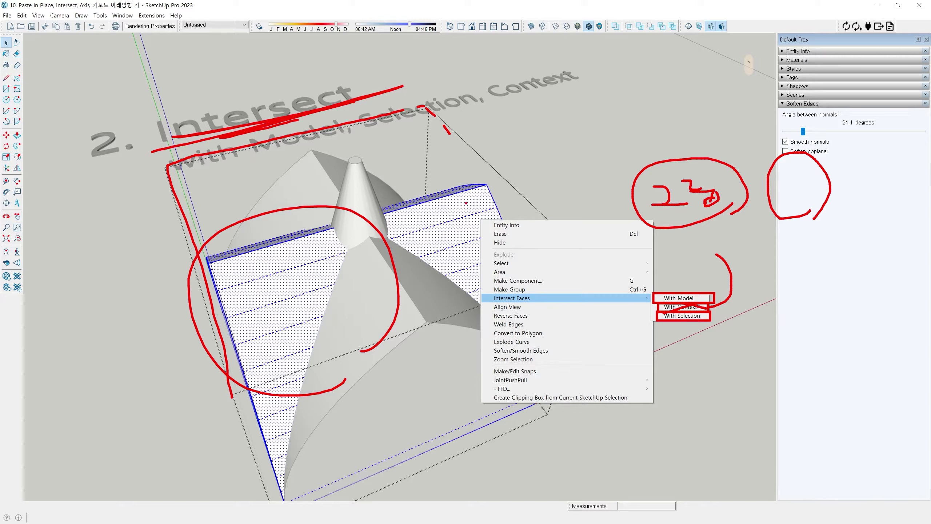
{"action": "mouse_move", "coordinate": [446, 191]}
{"action": "left_mouse_down"}
{"action": "mouse_move", "coordinate": [422, 216]}
{"action": "mouse_move", "coordinate": [424, 191]}
{"action": "left_mouse_up"}
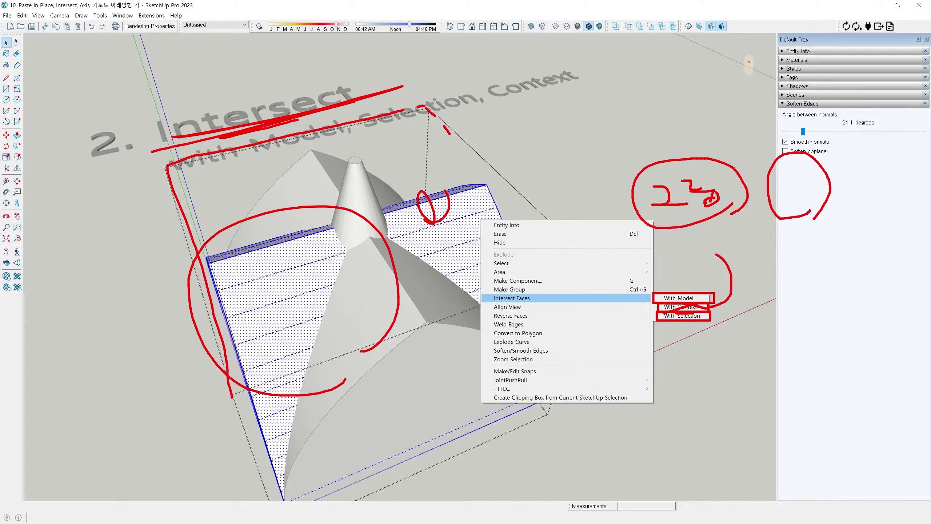
{"action": "left_click_drag", "start_coordinate": [666, 309], "coordinate": [707, 300]}
{"action": "left_click_drag", "start_coordinate": [505, 194], "coordinate": [452, 193]}
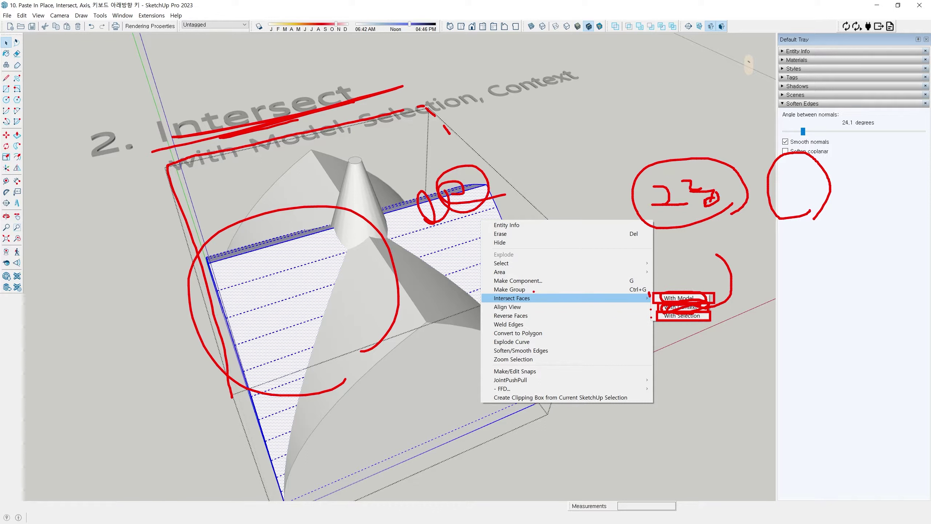
{"action": "mouse_move", "coordinate": [533, 291]}
{"action": "left_mouse_down"}
{"action": "mouse_move", "coordinate": [523, 309]}
{"action": "mouse_move", "coordinate": [548, 295]}
{"action": "left_mouse_up"}
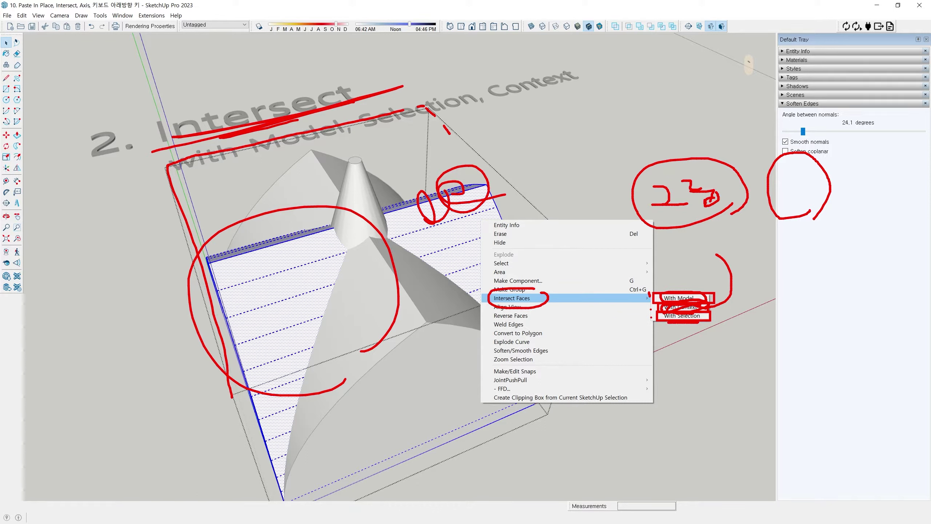
{"action": "mouse_move", "coordinate": [444, 202]}
{"action": "left_mouse_down"}
{"action": "mouse_move", "coordinate": [422, 238]}
{"action": "mouse_move", "coordinate": [418, 190]}
{"action": "left_mouse_up"}
Step: Dismiss the Intersect Faces options without applying one and deselect the vault's geometry
{"action": "key", "text": "Escape"}
{"action": "left_click", "coordinate": [521, 207]}
{"action": "scroll", "coordinate": [479, 198], "scroll_direction": "down", "scroll_amount": 3}
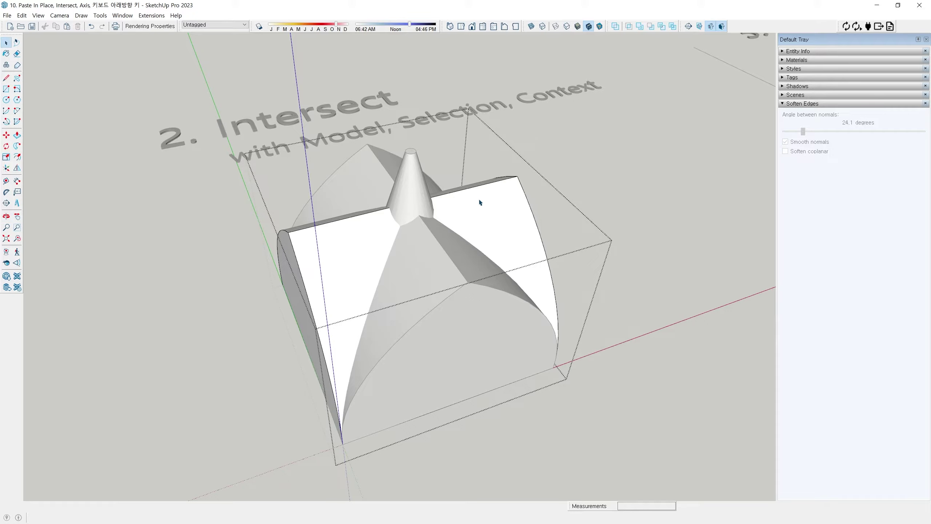
Step: Show hidden geometry, select the second facet strip of the open vault, and show its Intersect Faces options
{"action": "middle_click_drag", "start_coordinate": [479, 198], "coordinate": [498, 166]}
{"action": "scroll", "coordinate": [499, 170], "scroll_direction": "up", "scroll_amount": 2}
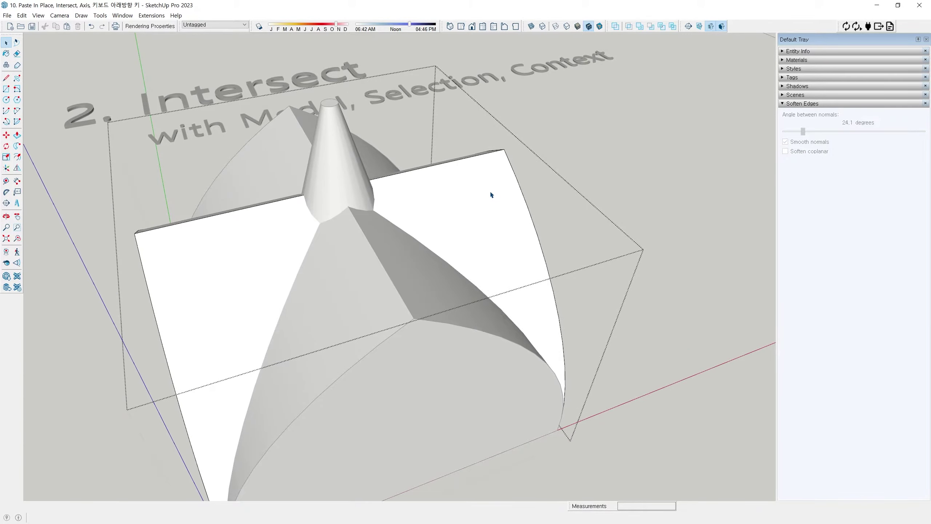
{"action": "key", "text": "ctrl+h"}
{"action": "scroll", "coordinate": [467, 207], "scroll_direction": "up", "scroll_amount": 3}
{"action": "scroll", "coordinate": [467, 207], "scroll_direction": "down", "scroll_amount": 3}
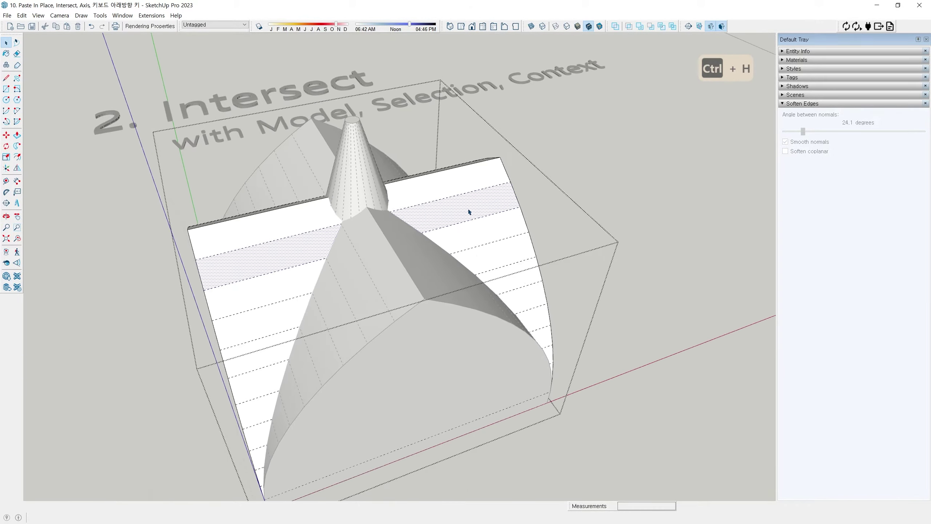
{"action": "mouse_move", "coordinate": [469, 210]}
{"action": "middle_mouse_down"}
{"action": "mouse_move", "coordinate": [540, 150]}
{"action": "mouse_move", "coordinate": [494, 213]}
{"action": "mouse_move", "coordinate": [478, 204]}
{"action": "middle_mouse_up"}
{"action": "right_click", "coordinate": [478, 204]}
{"action": "mouse_move", "coordinate": [535, 257]}
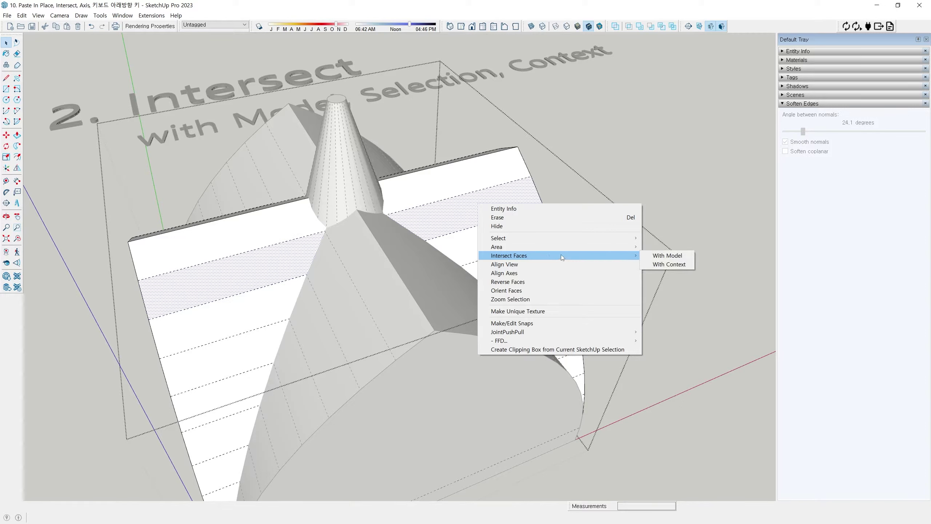
{"action": "key", "text": "grave"}
{"action": "mouse_move", "coordinate": [263, 239]}
{"action": "left_mouse_down"}
{"action": "mouse_move", "coordinate": [273, 257]}
{"action": "mouse_move", "coordinate": [285, 232]}
{"action": "left_mouse_up"}
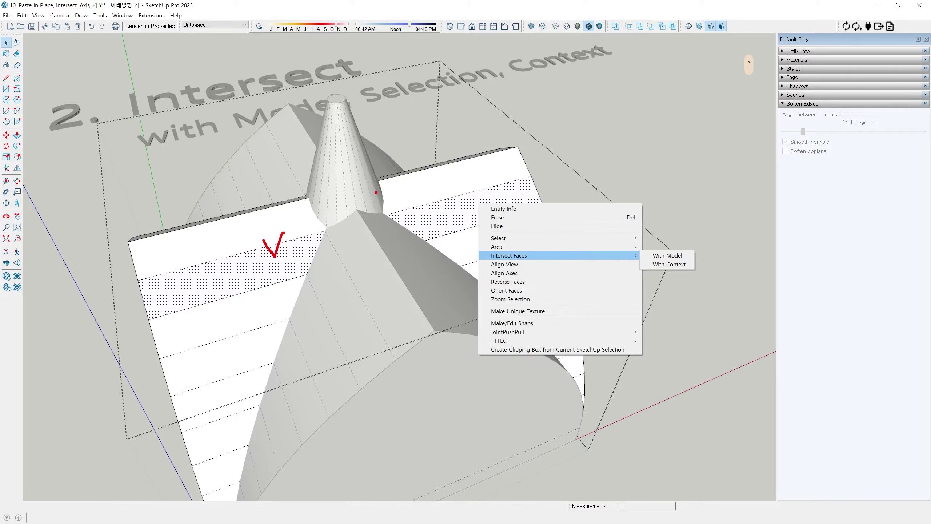
{"action": "left_click_drag", "start_coordinate": [376, 192], "coordinate": [376, 230]}
{"action": "mouse_move", "coordinate": [383, 204]}
{"action": "left_mouse_down"}
{"action": "mouse_move", "coordinate": [398, 211]}
{"action": "mouse_move", "coordinate": [394, 219]}
{"action": "left_mouse_up"}
{"action": "mouse_move", "coordinate": [404, 201]}
{"action": "left_mouse_down"}
{"action": "mouse_move", "coordinate": [404, 215]}
{"action": "mouse_move", "coordinate": [433, 233]}
{"action": "mouse_move", "coordinate": [405, 259]}
{"action": "left_mouse_up"}
{"action": "left_click_drag", "start_coordinate": [662, 283], "coordinate": [688, 286]}
{"action": "left_click_drag", "start_coordinate": [696, 277], "coordinate": [695, 294]}
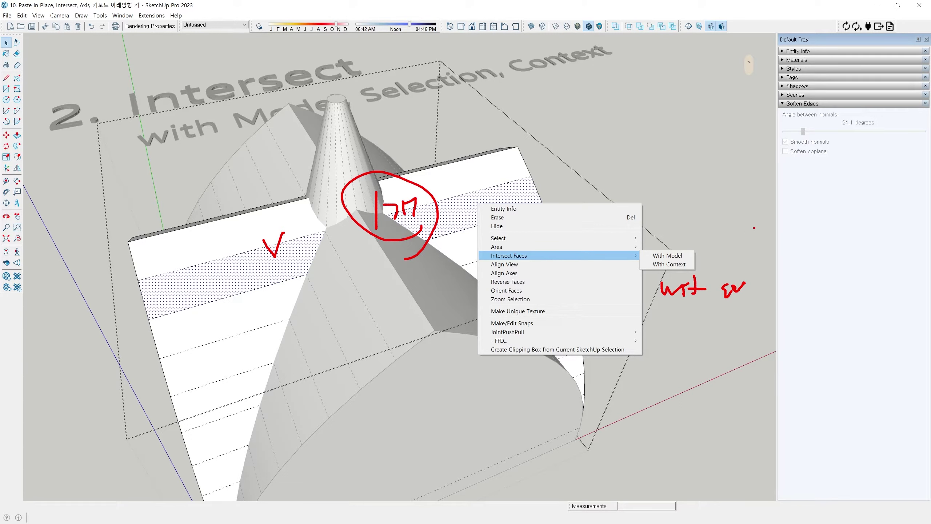
{"action": "left_click_drag", "start_coordinate": [757, 225], "coordinate": [705, 315]}
{"action": "left_click_drag", "start_coordinate": [708, 252], "coordinate": [759, 330]}
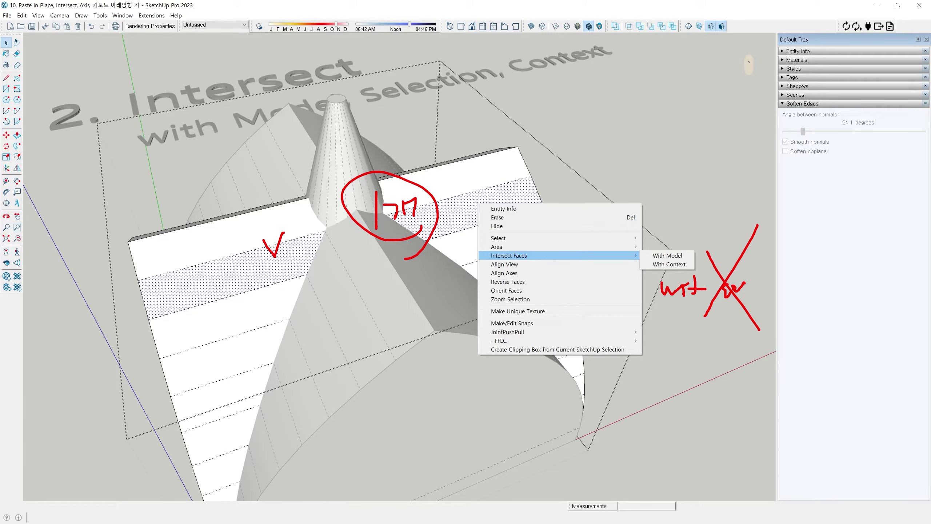
{"action": "left_click_drag", "start_coordinate": [682, 270], "coordinate": [649, 285]}
{"action": "left_click_drag", "start_coordinate": [652, 269], "coordinate": [683, 281]}
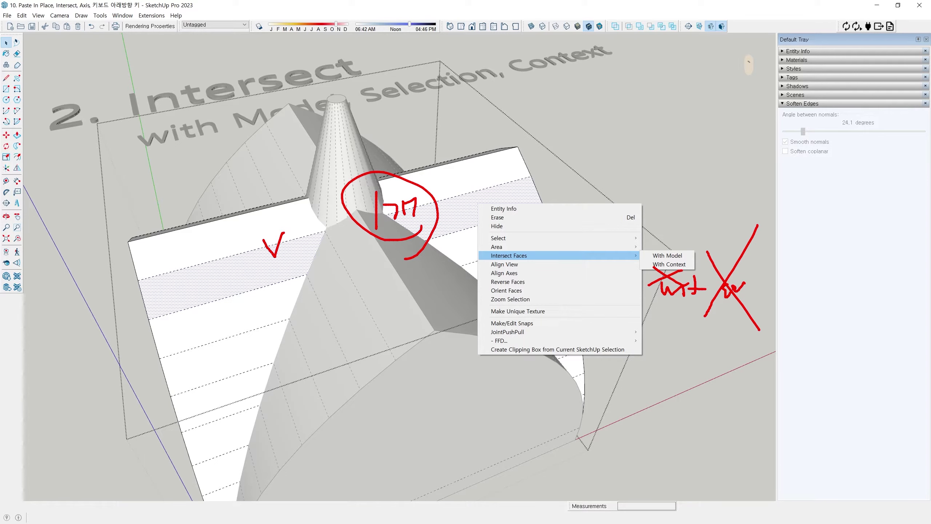
Step: Leave the vault group, select it as a whole, and turn off hidden geometry
{"action": "key", "text": "Escape"}
{"action": "key", "text": "Escape"}
{"action": "key", "text": "Escape"}
{"action": "key", "text": "Escape"}
{"action": "key", "text": "Escape"}
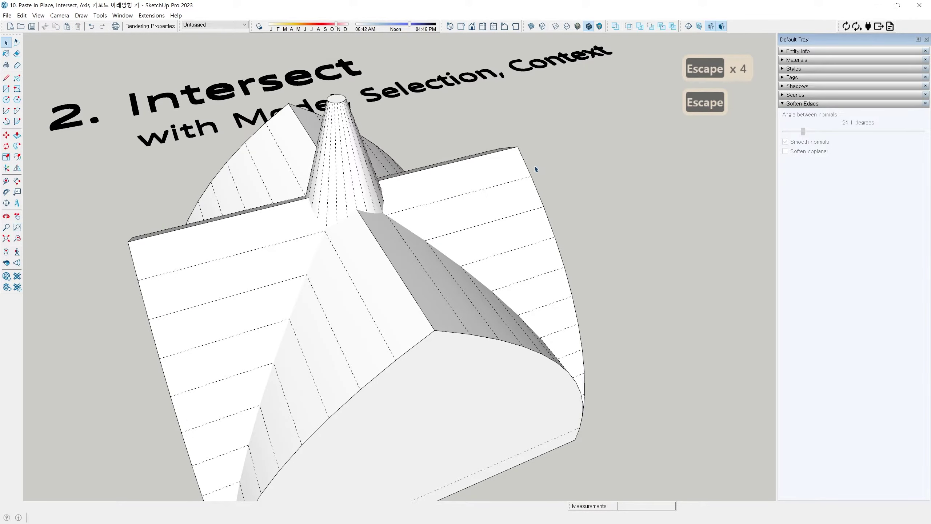
{"action": "left_click", "coordinate": [535, 169]}
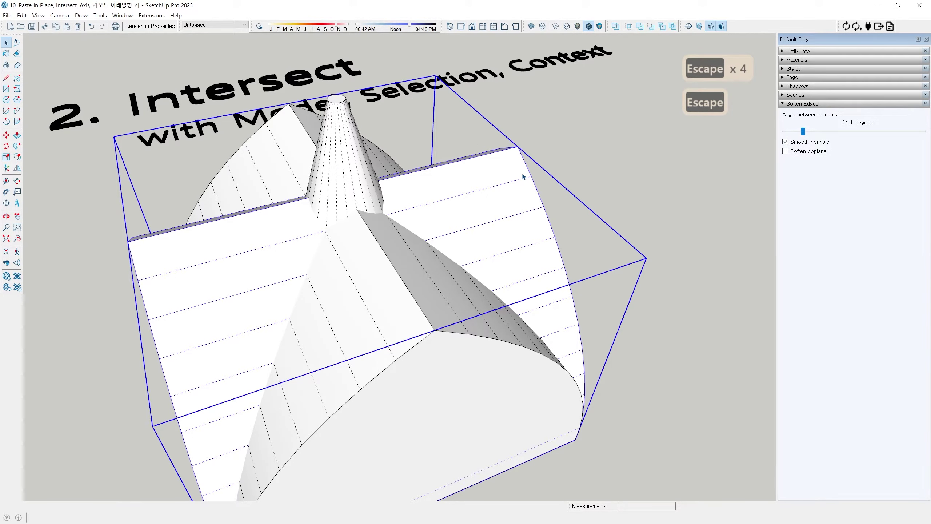
{"action": "key", "text": "ctrl+h"}
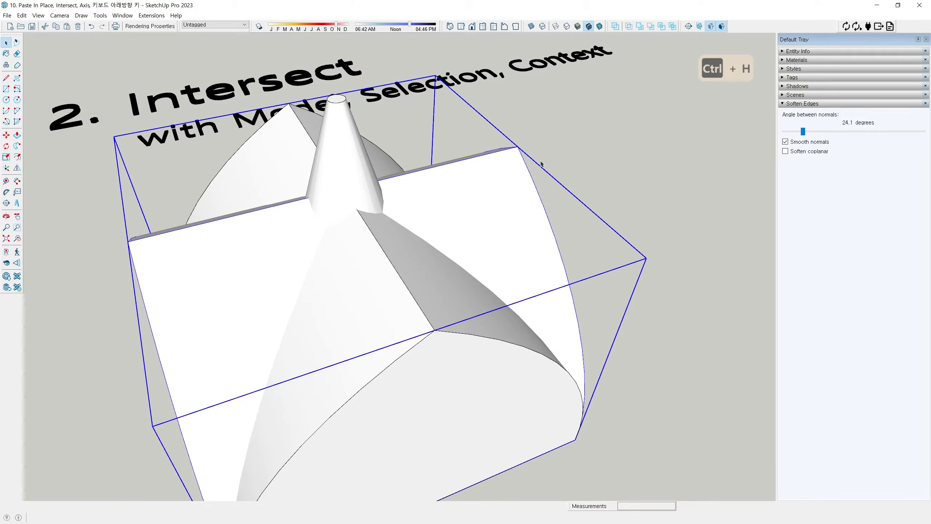
Step: Show the Intersect Faces options for the selected vault group and dismiss them without applying one
{"action": "right_click", "coordinate": [510, 171]}
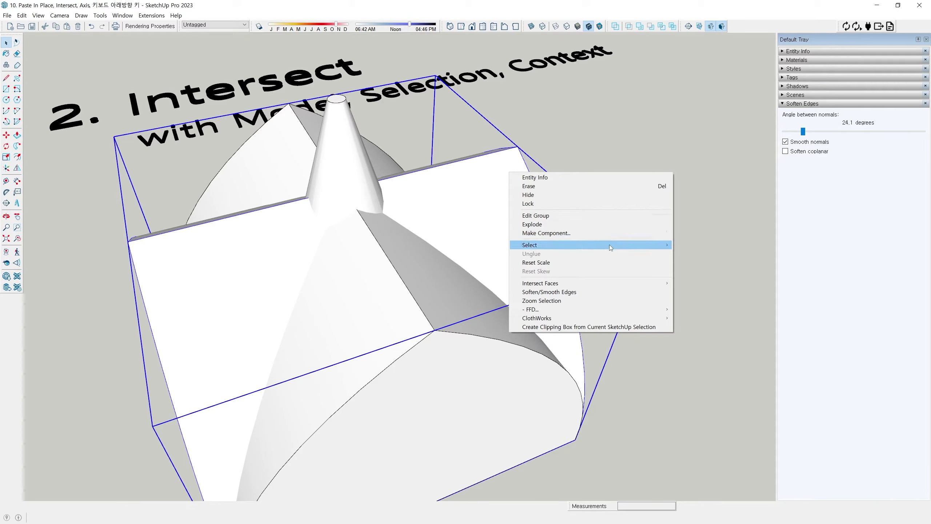
{"action": "mouse_move", "coordinate": [615, 248]}
{"action": "mouse_move", "coordinate": [610, 284]}
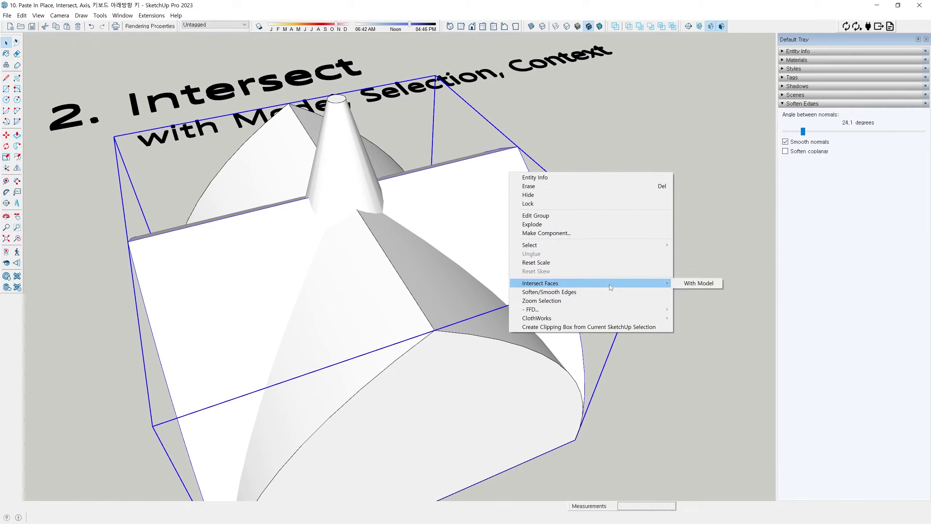
{"action": "left_click", "coordinate": [717, 194]}
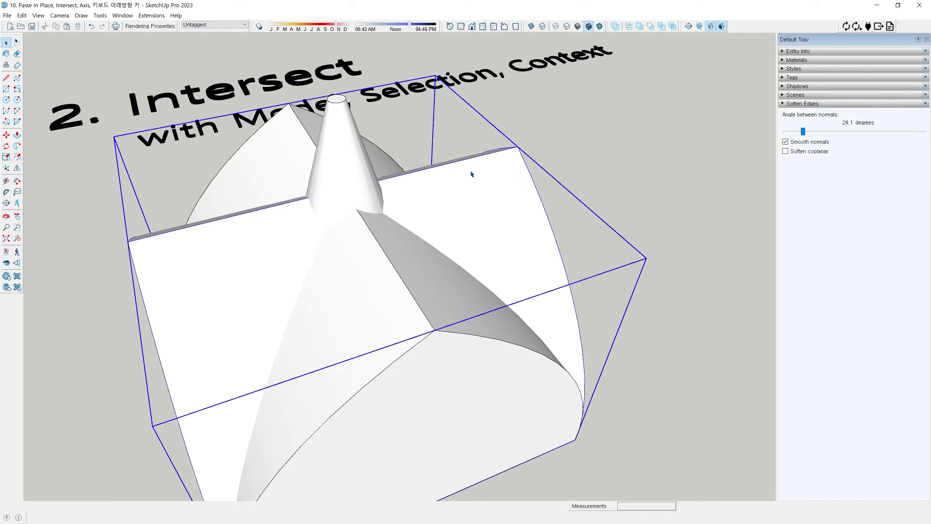
Step: Reopen the vault group with hidden geometry shown and bring up the shortcut options for its second facet strip
{"action": "double_click", "coordinate": [489, 208]}
{"action": "key", "text": "ctrl+h"}
{"action": "left_click", "coordinate": [492, 209]}
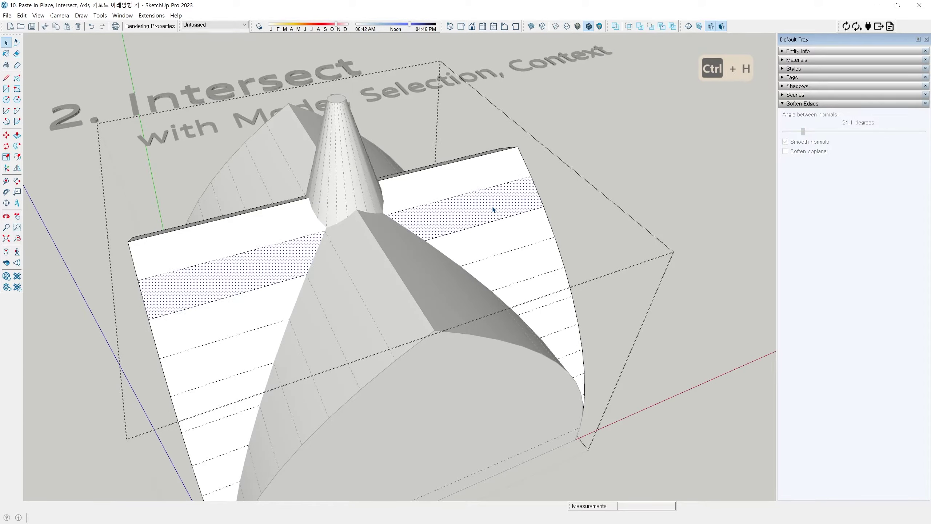
{"action": "right_click", "coordinate": [493, 208]}
{"action": "mouse_move", "coordinate": [577, 257]}
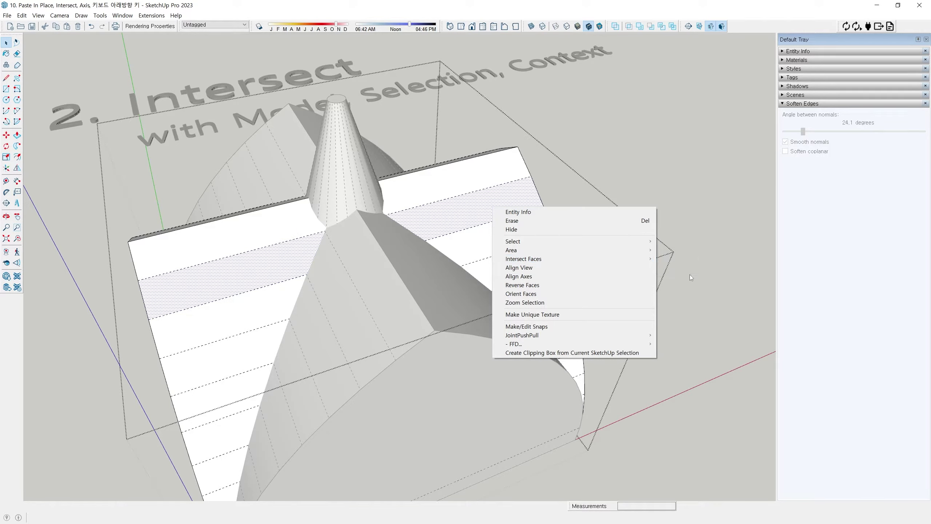
Step: Select the vault's two uppermost facet strips together and examine the Intersect Faces options for them
{"action": "left_click", "coordinate": [458, 179]}
{"action": "left_click", "coordinate": [501, 208], "text": "shift"}
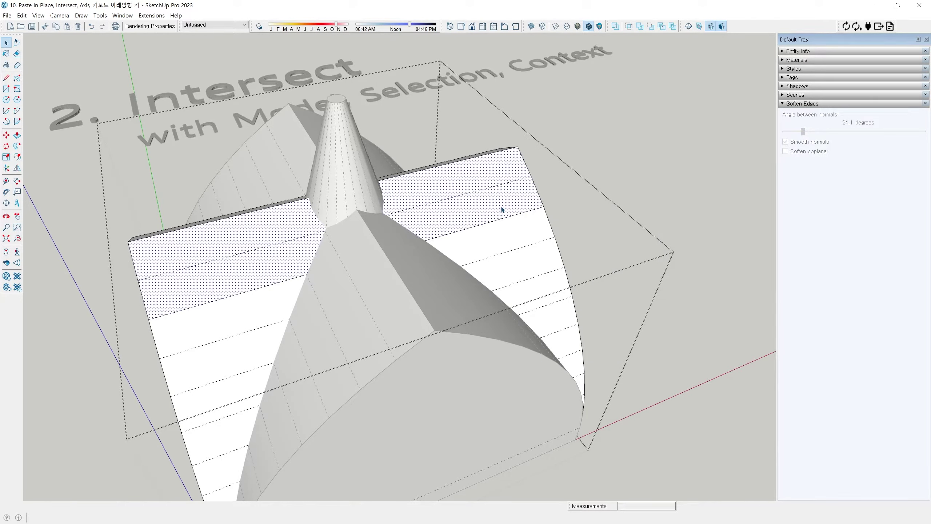
{"action": "right_click", "coordinate": [502, 201]}
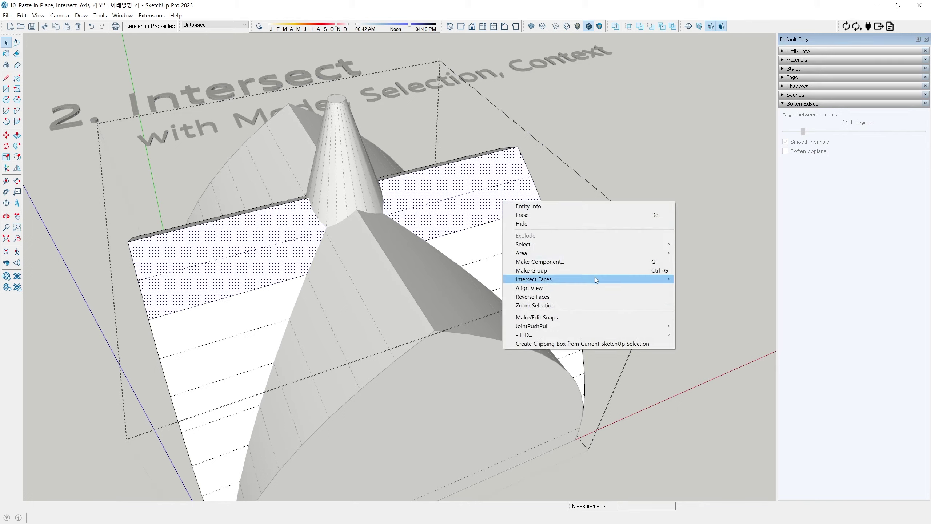
{"action": "mouse_move", "coordinate": [627, 278]}
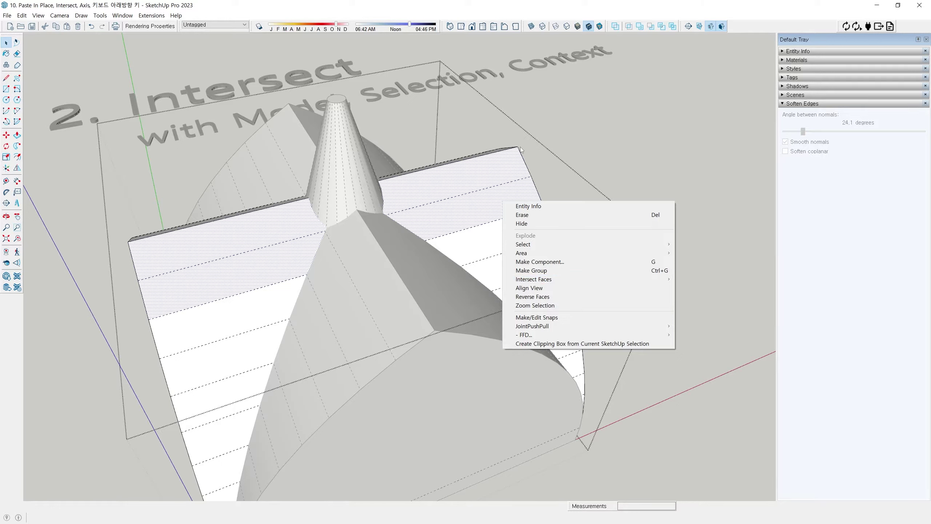
{"action": "mouse_move", "coordinate": [592, 279]}
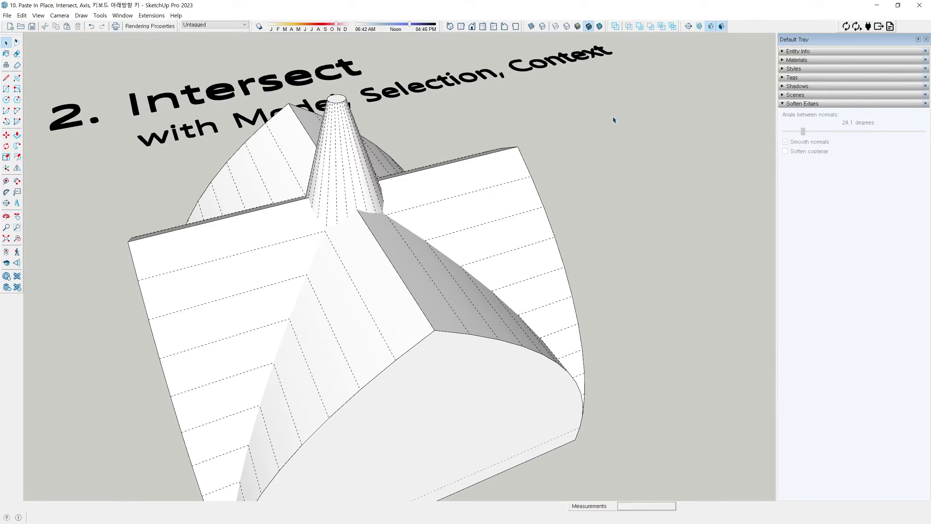
Step: Leave the vault group with nothing selected and turn off hidden geometry
{"action": "key", "text": "Escape"}
{"action": "key", "text": "Escape"}
{"action": "scroll", "coordinate": [577, 147], "scroll_direction": "down", "scroll_amount": 2}
{"action": "key", "text": "h"}
{"action": "scroll", "coordinate": [579, 158], "scroll_direction": "down", "scroll_amount": 2}
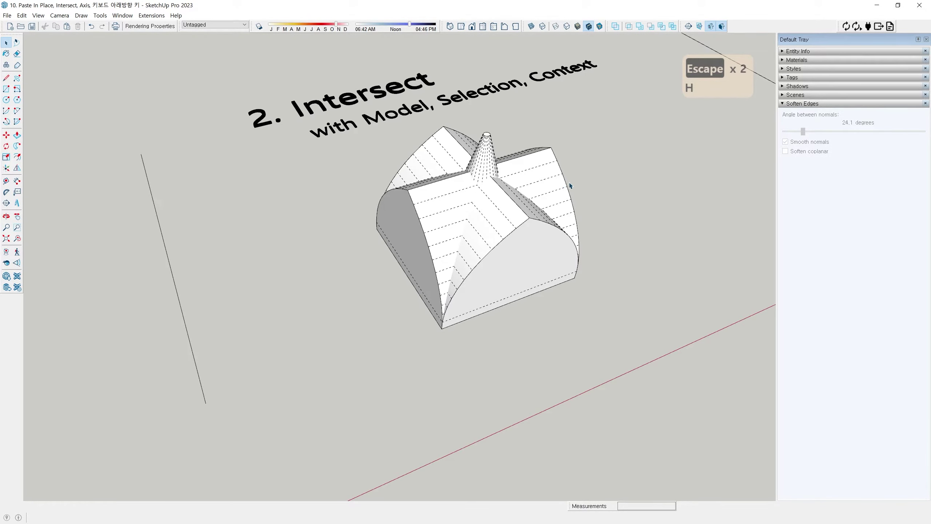
{"action": "key", "text": "ctrl+h"}
{"action": "middle_click_drag", "start_coordinate": [576, 173], "coordinate": [418, 172]}
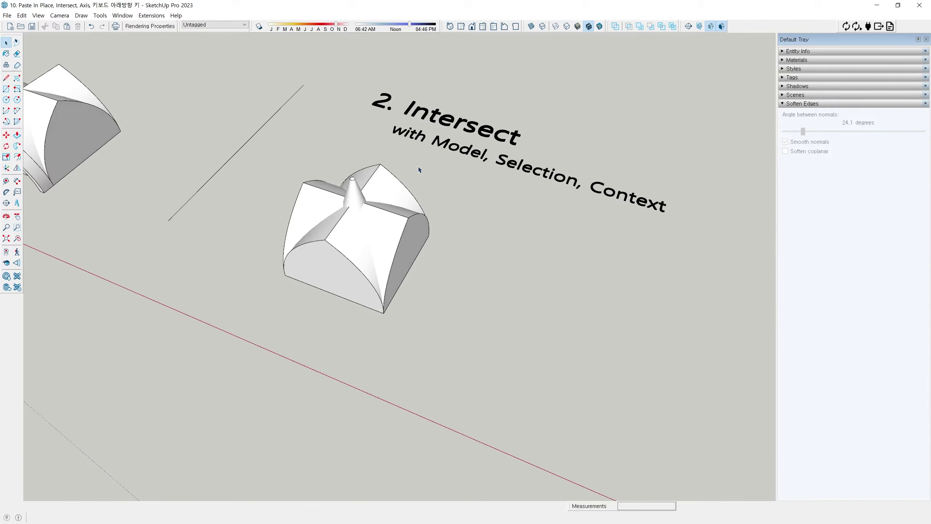
Step: Copy the cone and both vaults along the red axis to a clear spot beside the original set
{"action": "mouse_move", "coordinate": [408, 236]}
{"action": "middle_mouse_down"}
{"action": "mouse_move", "coordinate": [397, 229]}
{"action": "mouse_move", "coordinate": [394, 249]}
{"action": "mouse_move", "coordinate": [393, 238]}
{"action": "middle_mouse_up"}
{"action": "left_click", "coordinate": [392, 235]}
{"action": "left_click_drag", "start_coordinate": [474, 326], "coordinate": [245, 165]}
{"action": "scroll", "coordinate": [246, 166], "scroll_direction": "down", "scroll_amount": 1}
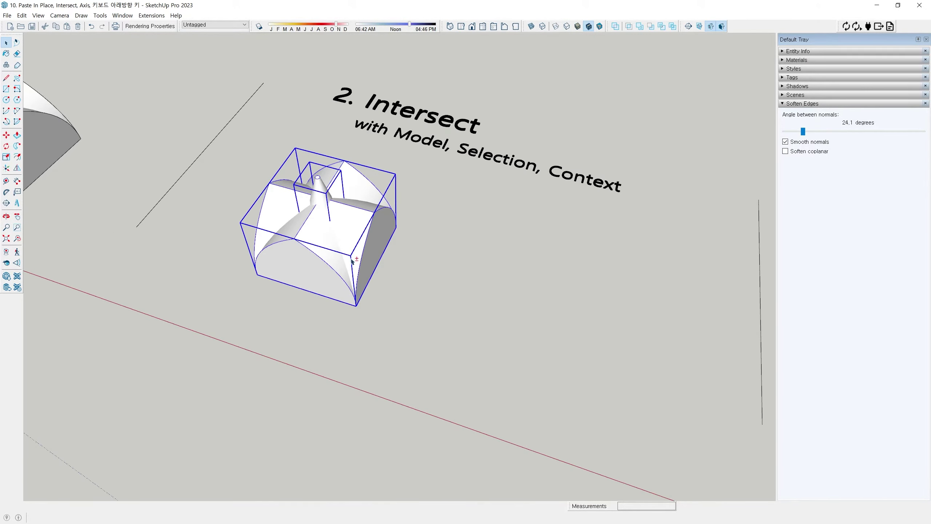
{"action": "middle_click_drag", "start_coordinate": [354, 262], "coordinate": [359, 266]}
{"action": "key", "text": "m"}
{"action": "key", "text": "ctrl"}
{"action": "left_click", "coordinate": [389, 269]}
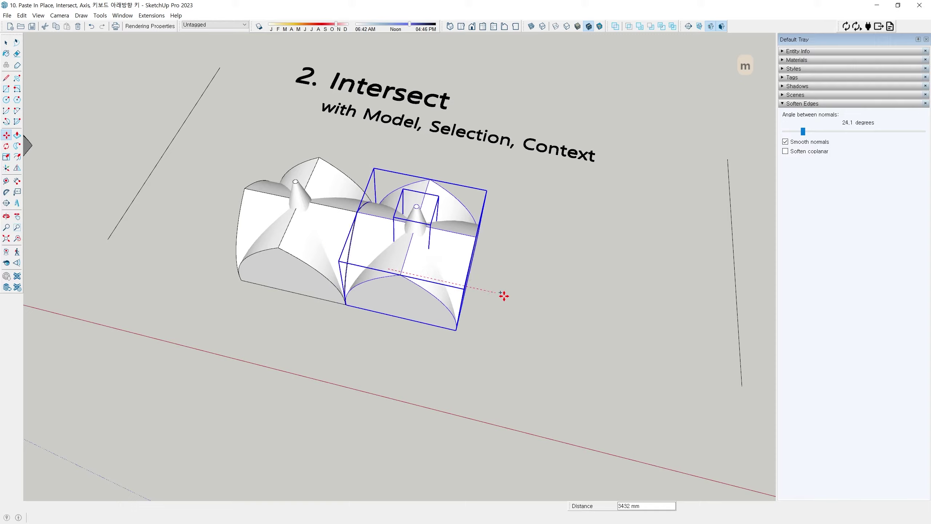
{"action": "left_click", "coordinate": [565, 310]}
{"action": "key", "text": "space"}
{"action": "left_click", "coordinate": [591, 331]}
Step: Group the copied cone together with the copied vault whose ridge runs beneath it
{"action": "middle_click_drag", "start_coordinate": [513, 262], "coordinate": [456, 208]}
{"action": "scroll", "coordinate": [457, 209], "scroll_direction": "up", "scroll_amount": 3}
{"action": "scroll", "coordinate": [433, 202], "scroll_direction": "up", "scroll_amount": 1}
{"action": "left_click", "coordinate": [413, 195]}
{"action": "scroll", "coordinate": [477, 228], "scroll_direction": "up", "scroll_amount": 2}
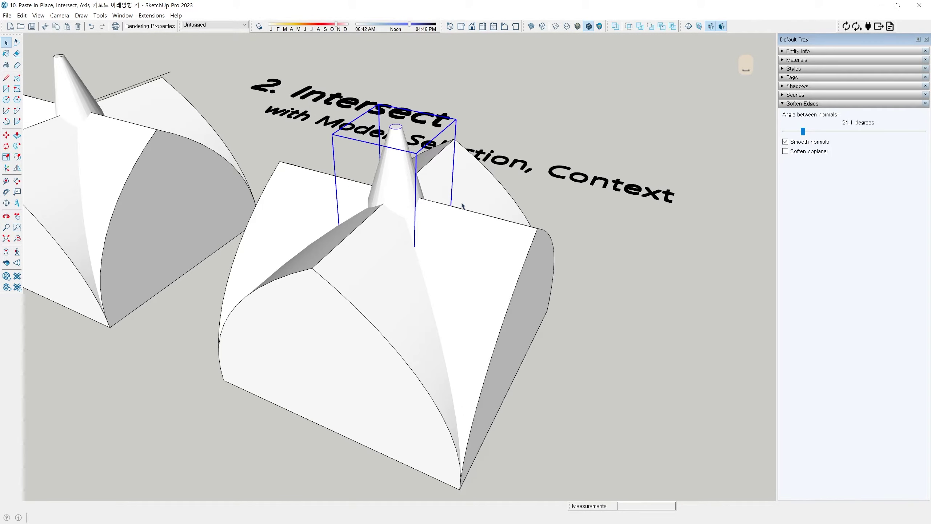
{"action": "left_click", "coordinate": [490, 237], "text": "ctrl"}
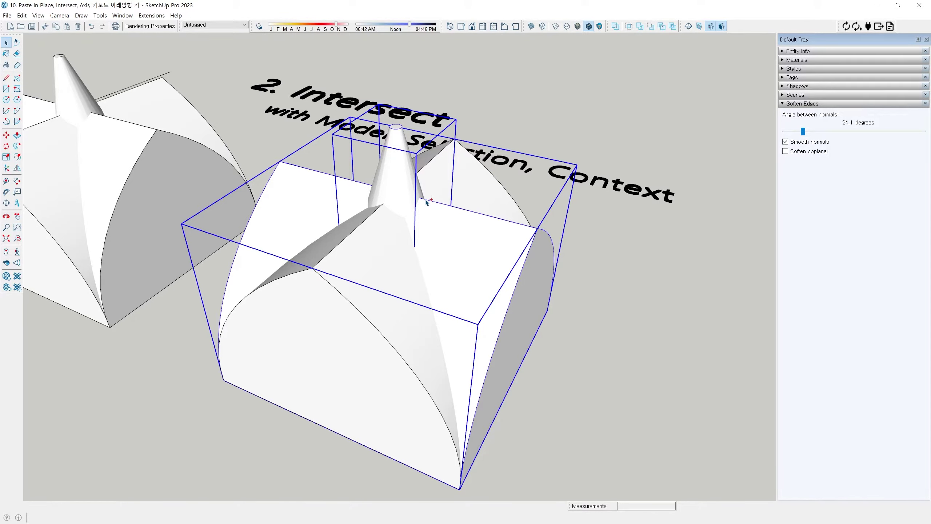
{"action": "key", "text": "ctrl+g"}
Step: Open the new cone-and-vault group and intersect the nested vault's faces With Context
{"action": "middle_click_drag", "start_coordinate": [539, 297], "coordinate": [557, 224]}
{"action": "double_click", "coordinate": [503, 198]}
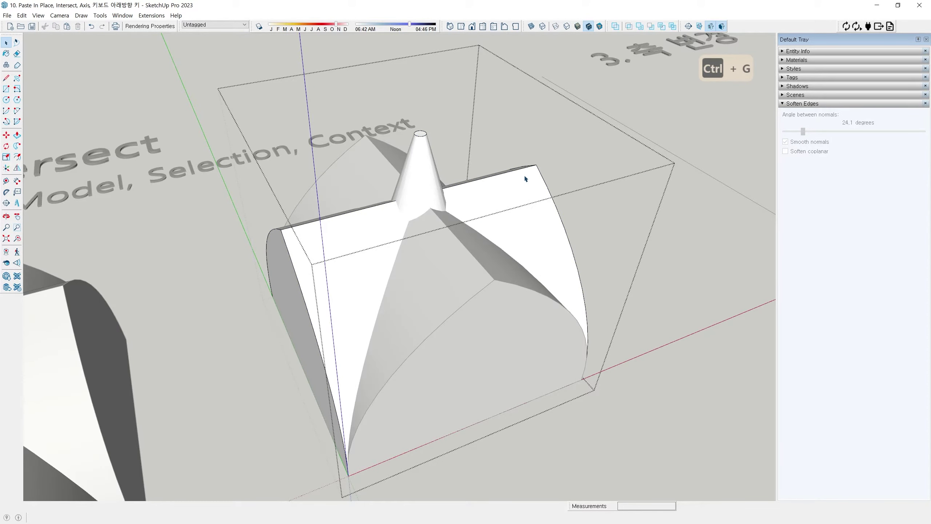
{"action": "scroll", "coordinate": [523, 173], "scroll_direction": "up", "scroll_amount": 3}
{"action": "left_click", "coordinate": [509, 182]}
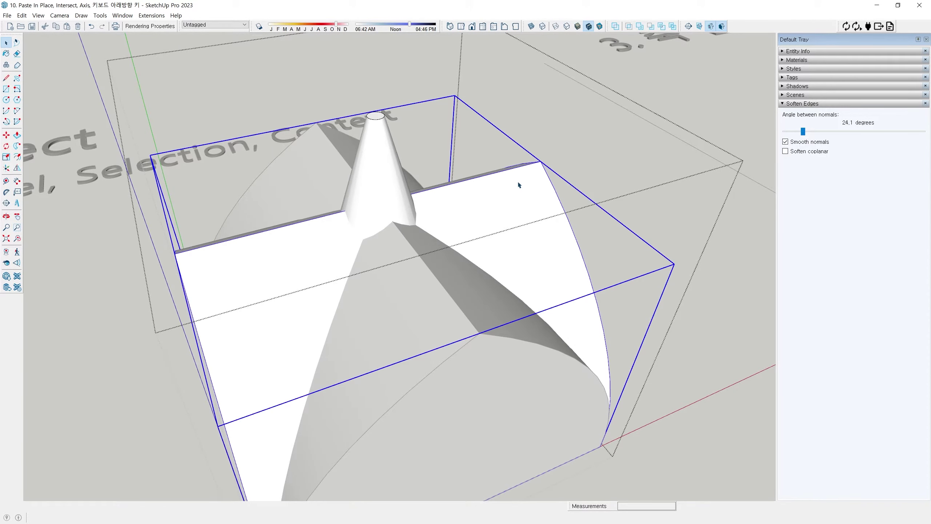
{"action": "right_click", "coordinate": [519, 184]}
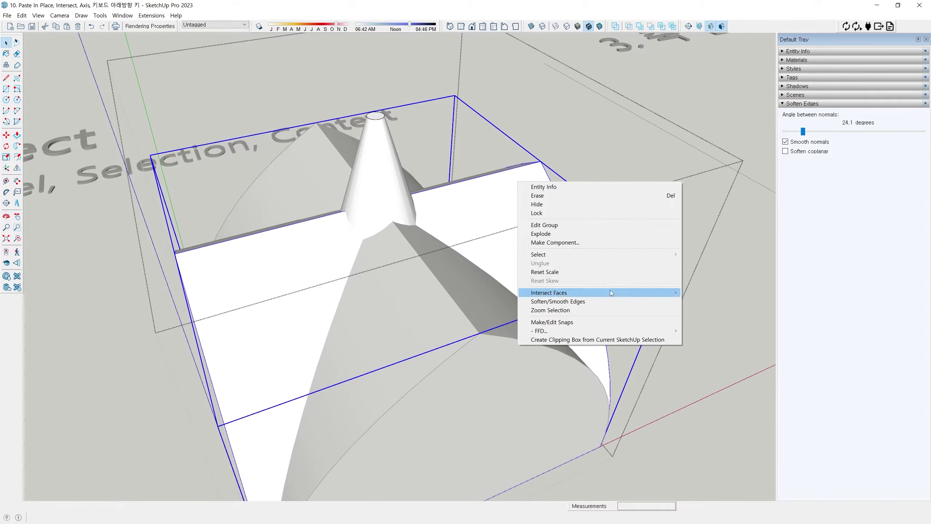
{"action": "mouse_move", "coordinate": [608, 294]}
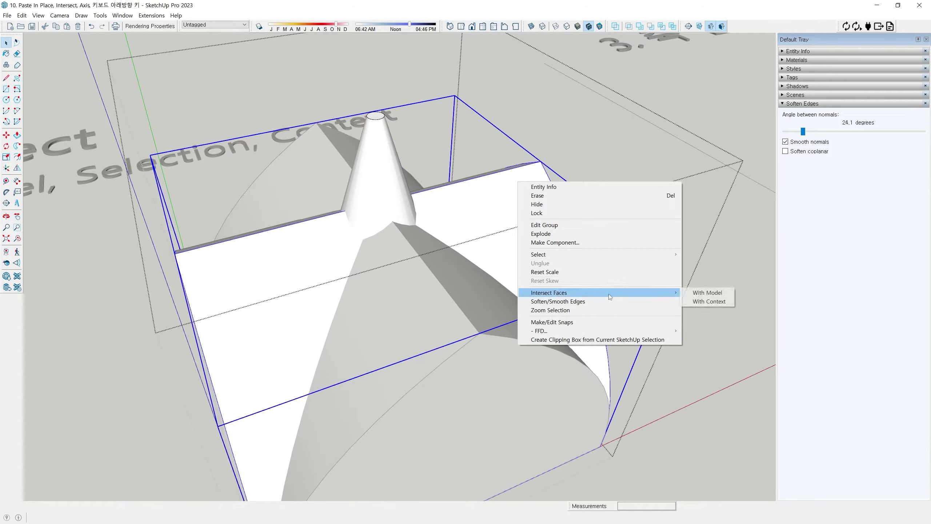
{"action": "left_click", "coordinate": [724, 304]}
Step: Hide the cone and the nested vault inside the open group to isolate the intersection edges
{"action": "middle_click_drag", "start_coordinate": [667, 270], "coordinate": [378, 124]}
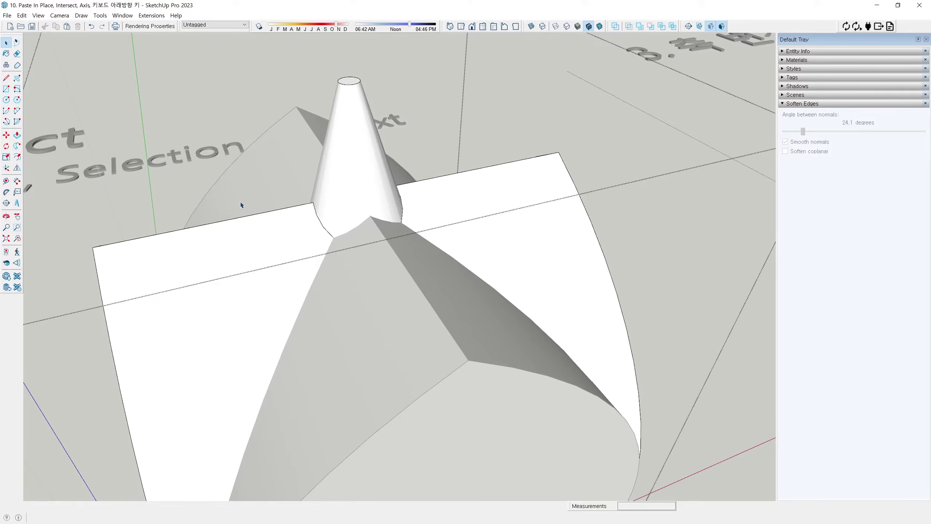
{"action": "scroll", "coordinate": [496, 204], "scroll_direction": "down", "scroll_amount": 5}
{"action": "middle_click_drag", "start_coordinate": [497, 204], "coordinate": [421, 227]}
{"action": "scroll", "coordinate": [409, 237], "scroll_direction": "up", "scroll_amount": 3}
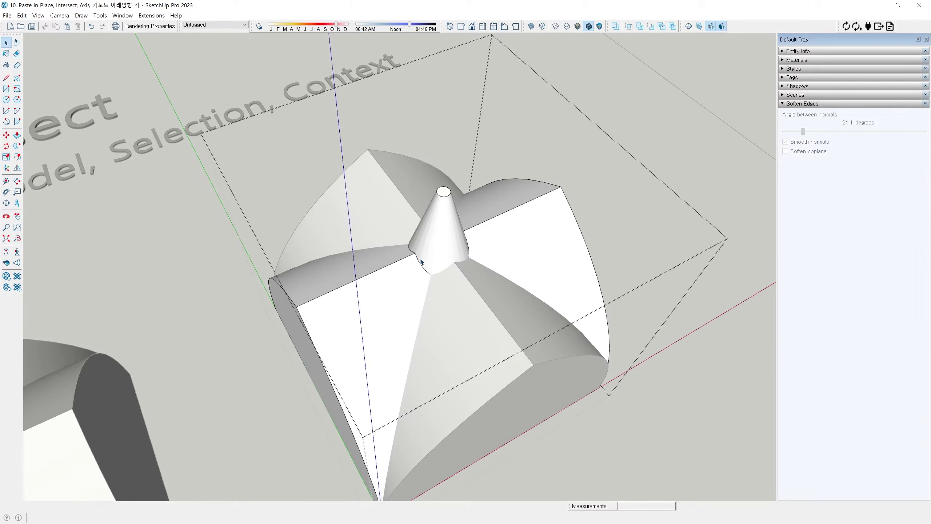
{"action": "left_click", "coordinate": [435, 225]}
{"action": "middle_click_drag", "start_coordinate": [435, 225], "coordinate": [418, 184]}
{"action": "key", "text": "h"}
{"action": "left_click", "coordinate": [513, 224]}
{"action": "key", "text": "h"}
{"action": "scroll", "coordinate": [465, 230], "scroll_direction": "up", "scroll_amount": 2}
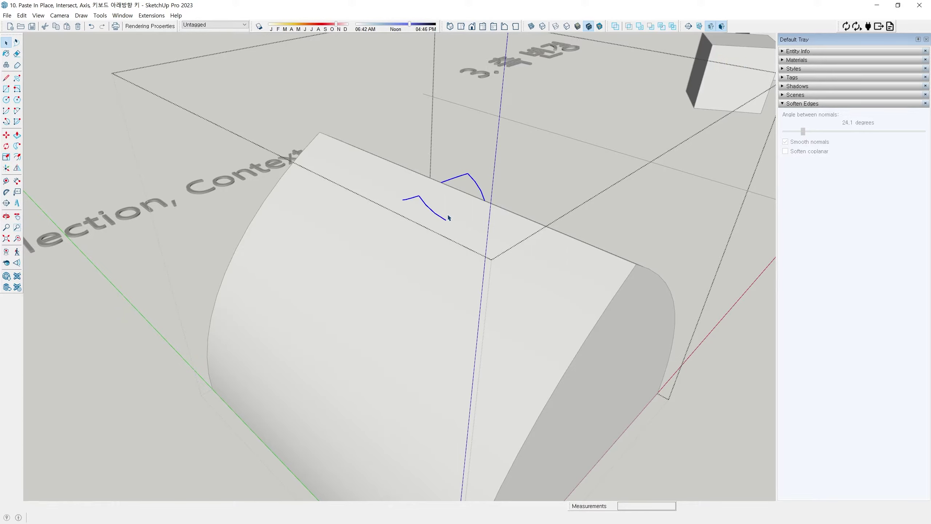
Step: Restore the hidden cone and vault, and discard the copied set so only the original remains
{"action": "key", "text": "shift+h"}
{"action": "scroll", "coordinate": [448, 217], "scroll_direction": "down", "scroll_amount": 8}
{"action": "left_click", "coordinate": [397, 279]}
{"action": "middle_click_drag", "start_coordinate": [397, 278], "coordinate": [322, 359]}
{"action": "scroll", "coordinate": [322, 352], "scroll_direction": "down", "scroll_amount": 1}
{"action": "mouse_move", "coordinate": [322, 308]}
{"action": "middle_mouse_down", "text": "shift"}
{"action": "mouse_move", "coordinate": [323, 297]}
{"action": "mouse_move", "coordinate": [335, 307]}
{"action": "middle_mouse_up", "text": "shift"}
{"action": "scroll", "coordinate": [331, 245], "scroll_direction": "up", "scroll_amount": 5}
{"action": "mouse_move", "coordinate": [367, 272]}
{"action": "middle_mouse_down"}
{"action": "mouse_move", "coordinate": [353, 278]}
{"action": "mouse_move", "coordinate": [358, 260]}
{"action": "mouse_move", "coordinate": [356, 271]}
{"action": "middle_mouse_up"}
{"action": "scroll", "coordinate": [356, 216], "scroll_direction": "up", "scroll_amount": 4}
{"action": "middle_click_drag", "start_coordinate": [354, 305], "coordinate": [347, 276], "text": "shift"}
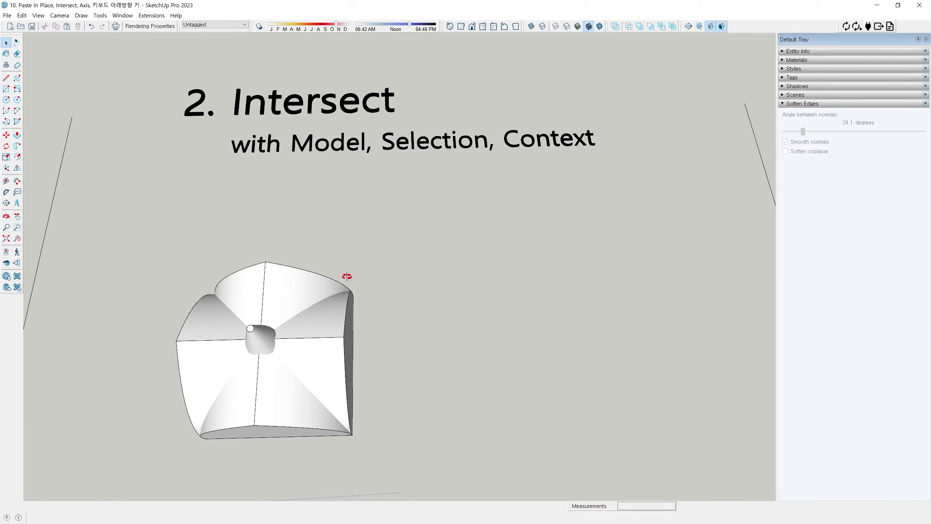
{"action": "scroll", "coordinate": [347, 276], "scroll_direction": "down", "scroll_amount": 4}
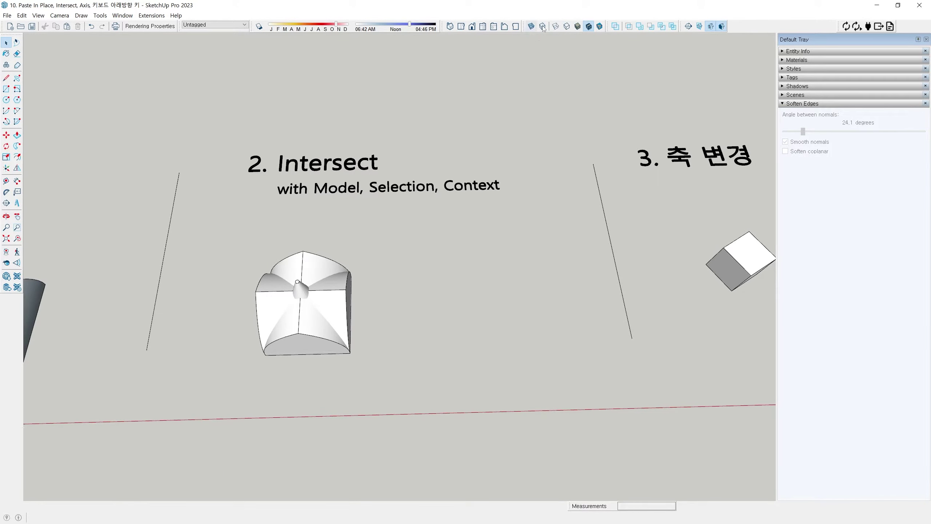
{"action": "middle_click_drag", "start_coordinate": [420, 275], "coordinate": [376, 264]}
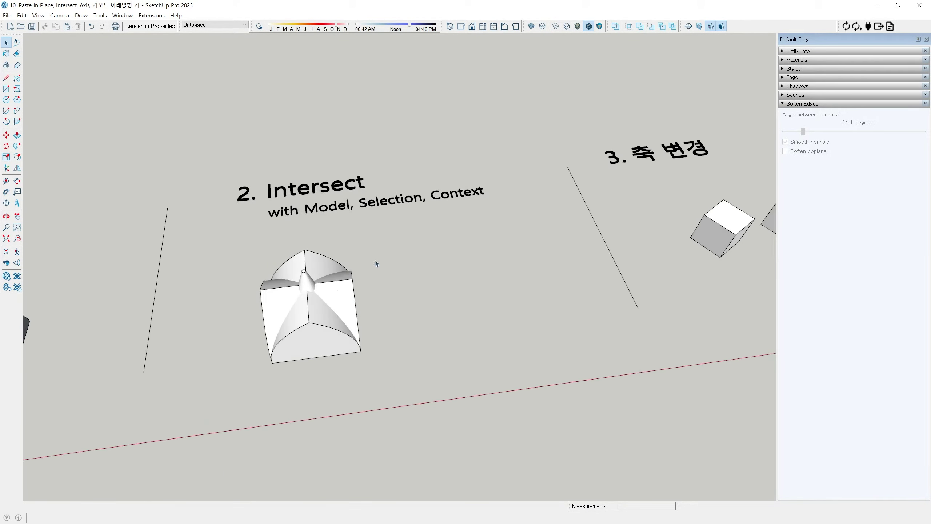
Step: Examine the restored cone and crossed vaults in the Intersect section from several sides
{"action": "scroll", "coordinate": [333, 292], "scroll_direction": "up", "scroll_amount": 4}
{"action": "middle_click_drag", "start_coordinate": [318, 305], "coordinate": [339, 274]}
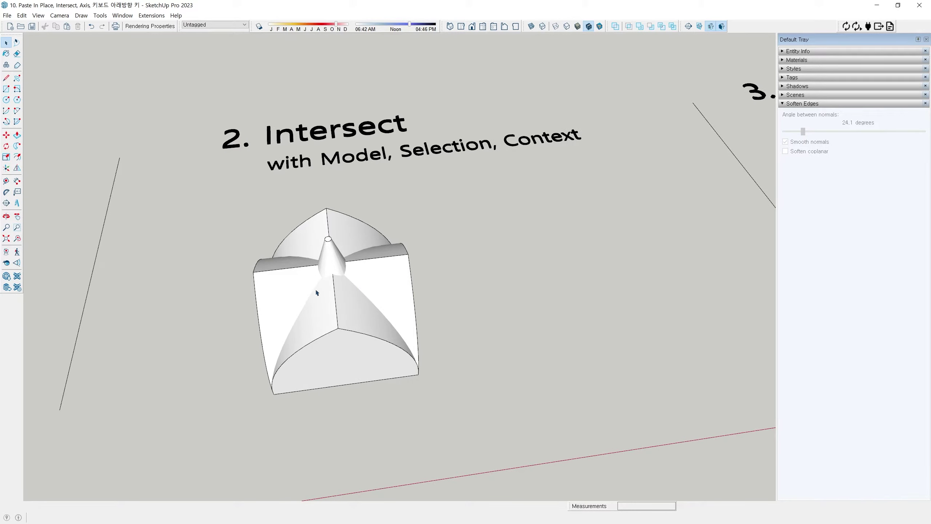
{"action": "scroll", "coordinate": [314, 288], "scroll_direction": "up", "scroll_amount": 3}
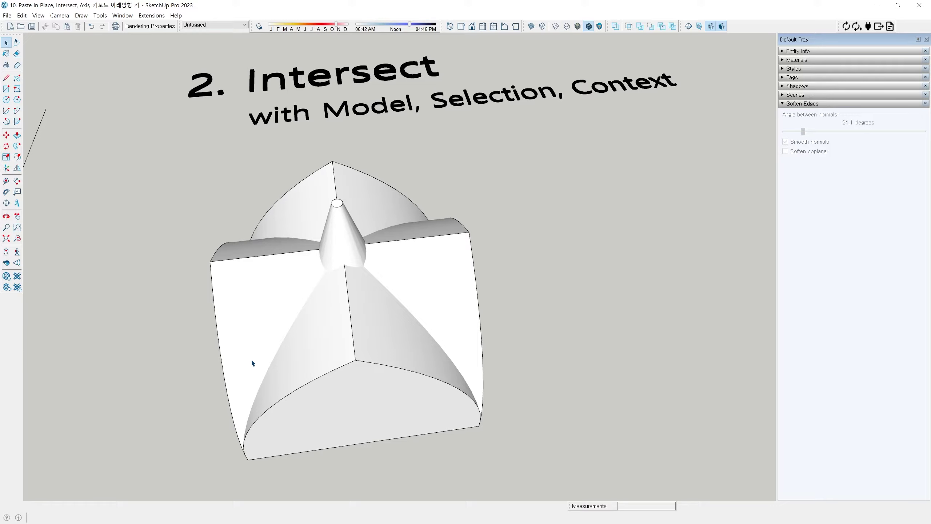
{"action": "middle_click_drag", "start_coordinate": [260, 364], "coordinate": [314, 252]}
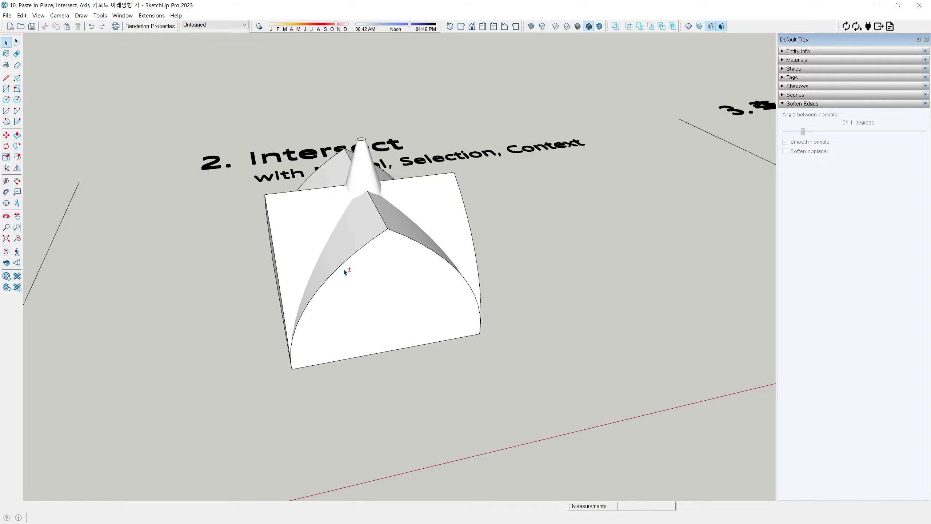
{"action": "middle_click_drag", "start_coordinate": [345, 271], "coordinate": [329, 308], "text": "shift"}
{"action": "middle_click_drag", "start_coordinate": [363, 168], "coordinate": [321, 315]}
{"action": "scroll", "coordinate": [320, 312], "scroll_direction": "down", "scroll_amount": 5}
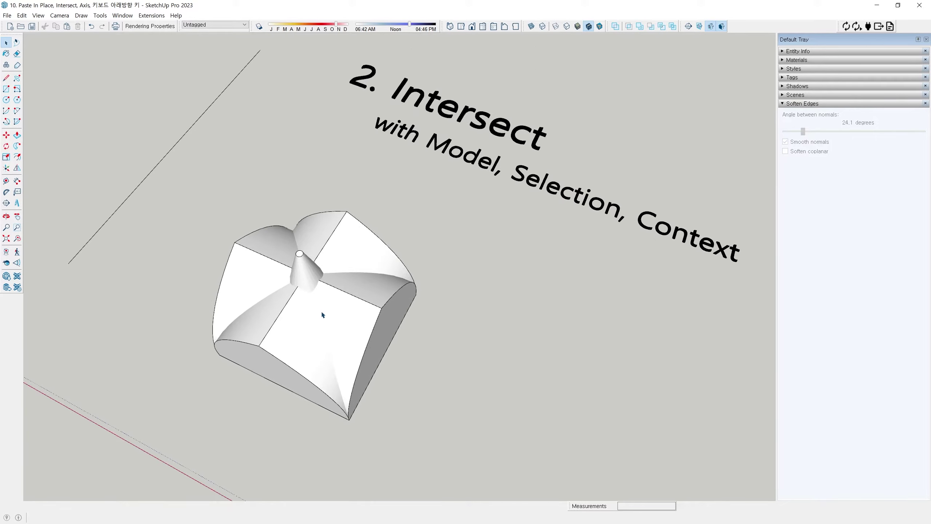
Step: Go to section 3 on changing axes and select its two cubes in turn to compare them
{"action": "middle_click_drag", "start_coordinate": [474, 379], "coordinate": [397, 313], "text": "shift"}
{"action": "scroll", "coordinate": [398, 313], "scroll_direction": "down", "scroll_amount": 5}
{"action": "middle_click_drag", "start_coordinate": [411, 351], "coordinate": [423, 326], "text": "shift"}
{"action": "scroll", "coordinate": [482, 258], "scroll_direction": "up", "scroll_amount": 6}
{"action": "scroll", "coordinate": [289, 196], "scroll_direction": "up", "scroll_amount": 3}
{"action": "middle_click_drag", "start_coordinate": [327, 205], "coordinate": [351, 245], "text": "shift"}
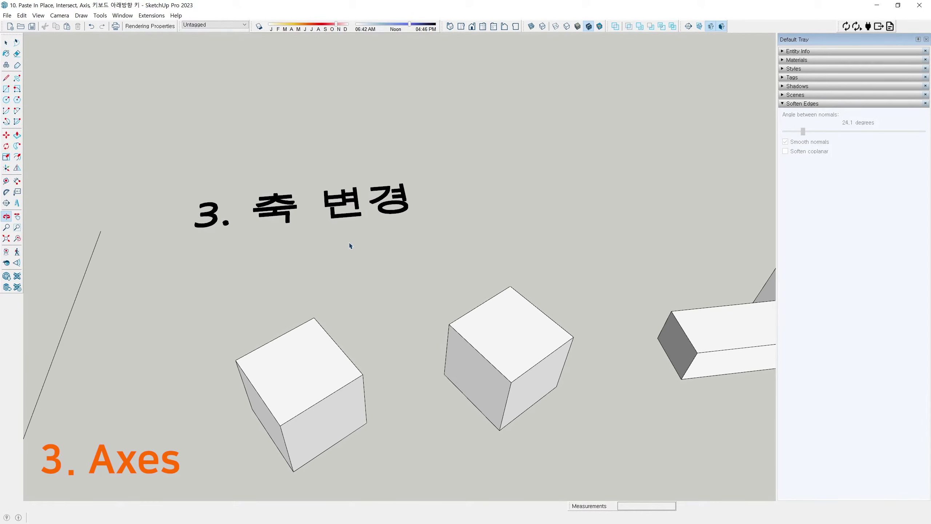
{"action": "scroll", "coordinate": [354, 248], "scroll_direction": "down", "scroll_amount": 5}
{"action": "middle_click_drag", "start_coordinate": [387, 348], "coordinate": [332, 290], "text": "shift"}
{"action": "scroll", "coordinate": [338, 277], "scroll_direction": "up", "scroll_amount": 5}
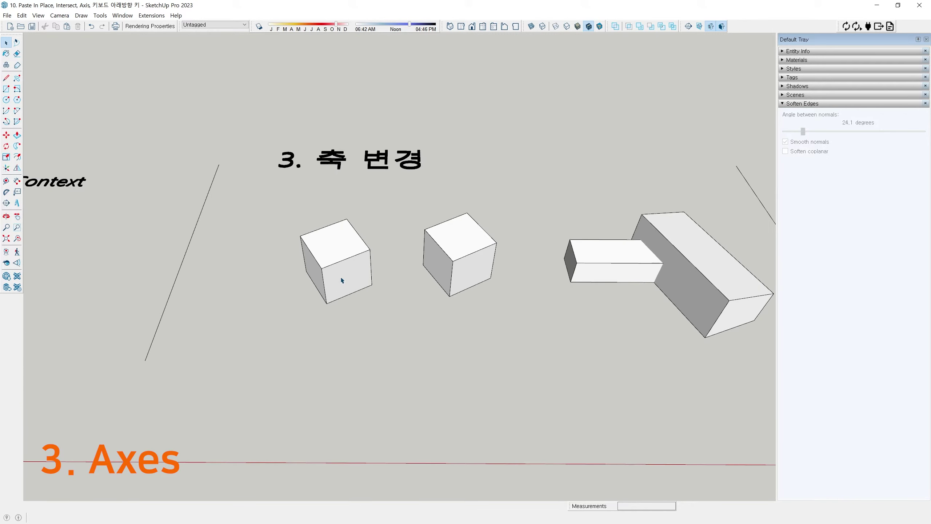
{"action": "left_click", "coordinate": [353, 246]}
{"action": "scroll", "coordinate": [357, 253], "scroll_direction": "down", "scroll_amount": 2}
{"action": "middle_click_drag", "start_coordinate": [360, 260], "coordinate": [371, 272], "text": "shift"}
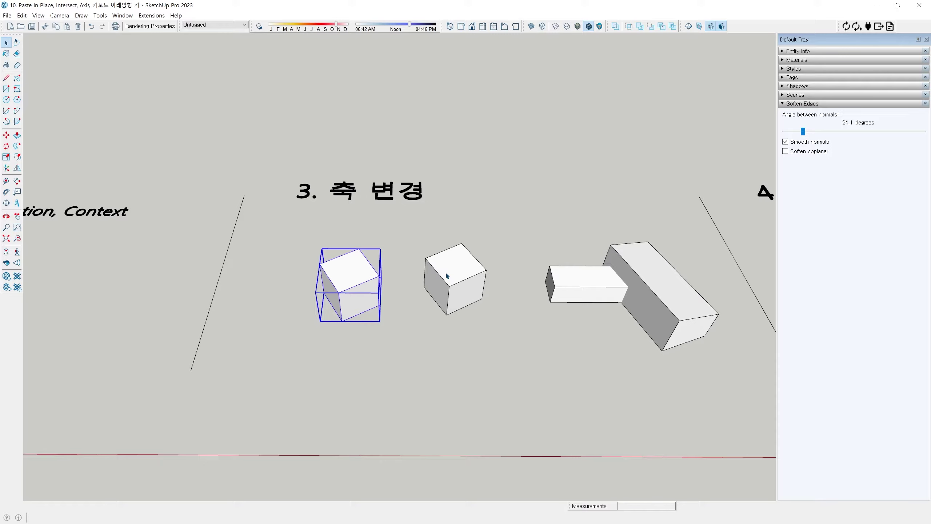
{"action": "left_click", "coordinate": [449, 303]}
{"action": "left_click", "coordinate": [392, 348]}
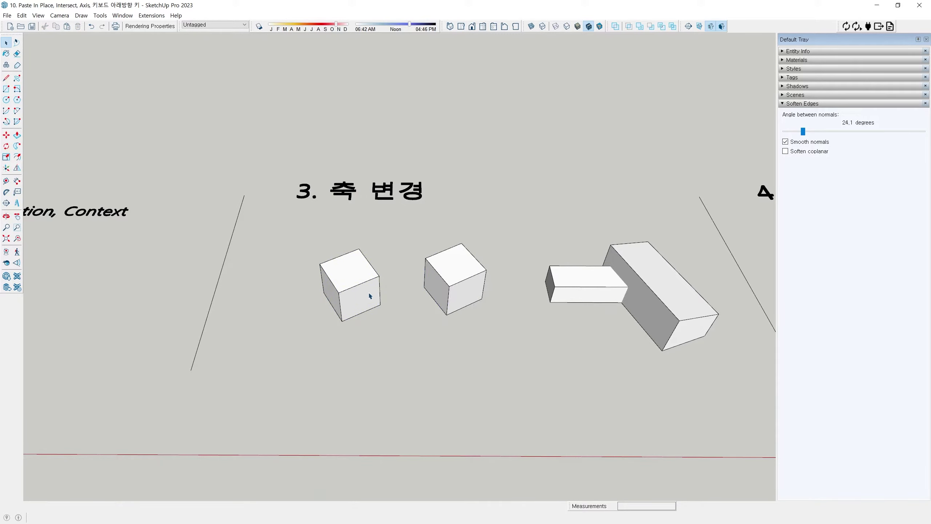
Step: Compare how the selection bounding boxes of the two section 3 cubes align with their edges
{"action": "scroll", "coordinate": [370, 295], "scroll_direction": "up", "scroll_amount": 4}
{"action": "left_click", "coordinate": [336, 269]}
{"action": "middle_click_drag", "start_coordinate": [359, 280], "coordinate": [331, 264], "text": "shift"}
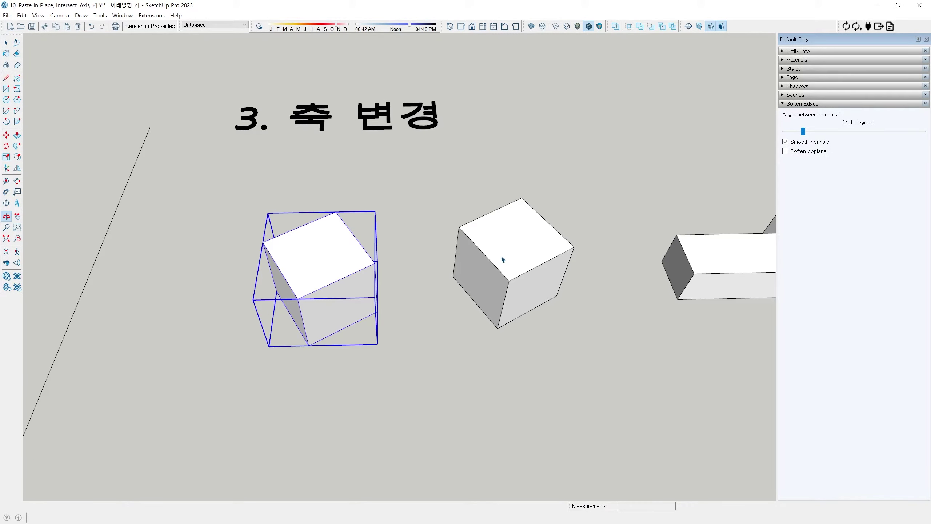
{"action": "left_click", "coordinate": [501, 256]}
{"action": "middle_click_drag", "start_coordinate": [449, 256], "coordinate": [383, 274], "text": "shift"}
{"action": "left_click", "coordinate": [319, 261]}
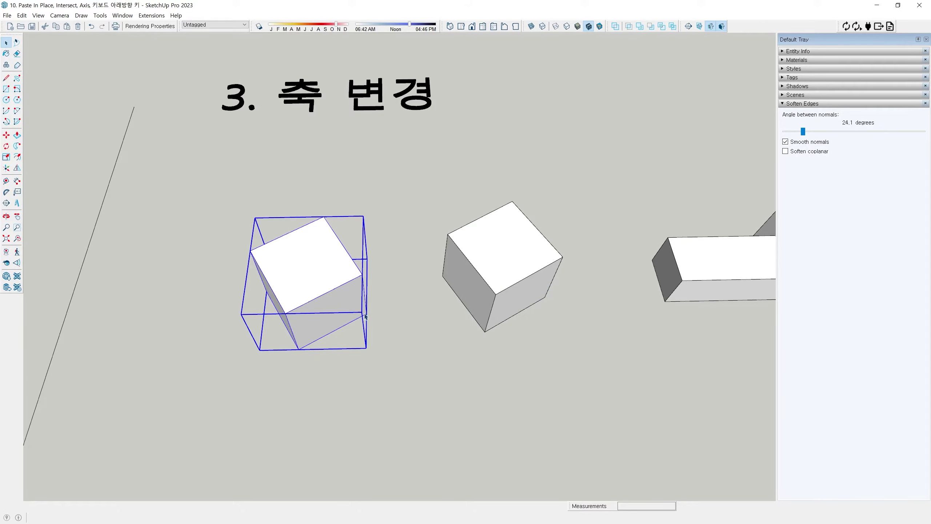
{"action": "middle_click_drag", "start_coordinate": [365, 316], "coordinate": [342, 287]}
{"action": "left_click", "coordinate": [416, 228]}
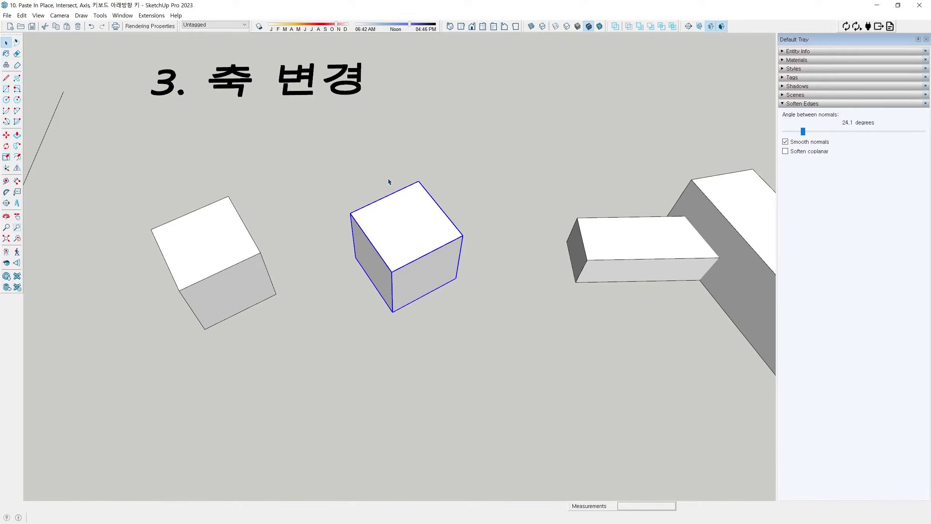
{"action": "middle_click_drag", "start_coordinate": [267, 236], "coordinate": [372, 229], "text": "shift"}
{"action": "left_click", "coordinate": [317, 217]}
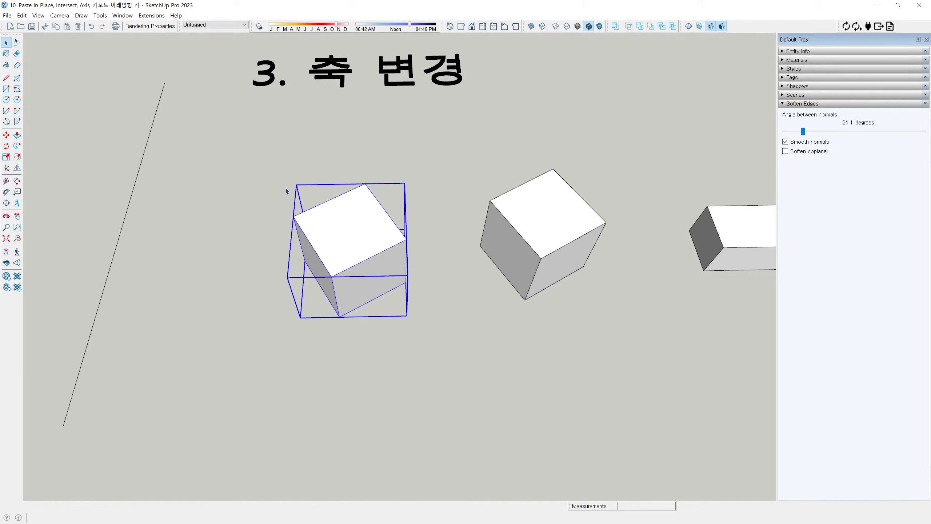
{"action": "middle_click_drag", "start_coordinate": [386, 282], "coordinate": [378, 326]}
{"action": "left_click", "coordinate": [378, 326]}
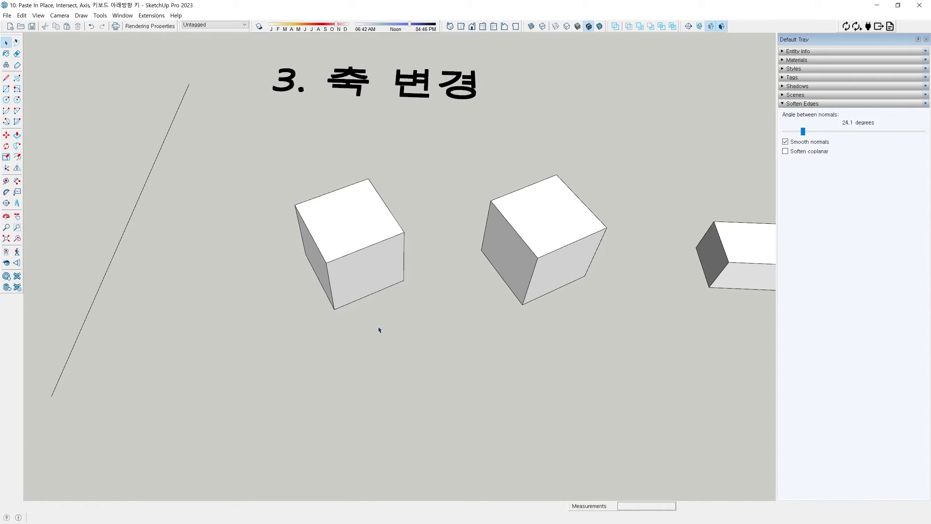
{"action": "middle_click_drag", "start_coordinate": [407, 281], "coordinate": [384, 291]}
{"action": "scroll", "coordinate": [420, 304], "scroll_direction": "down", "scroll_amount": 3}
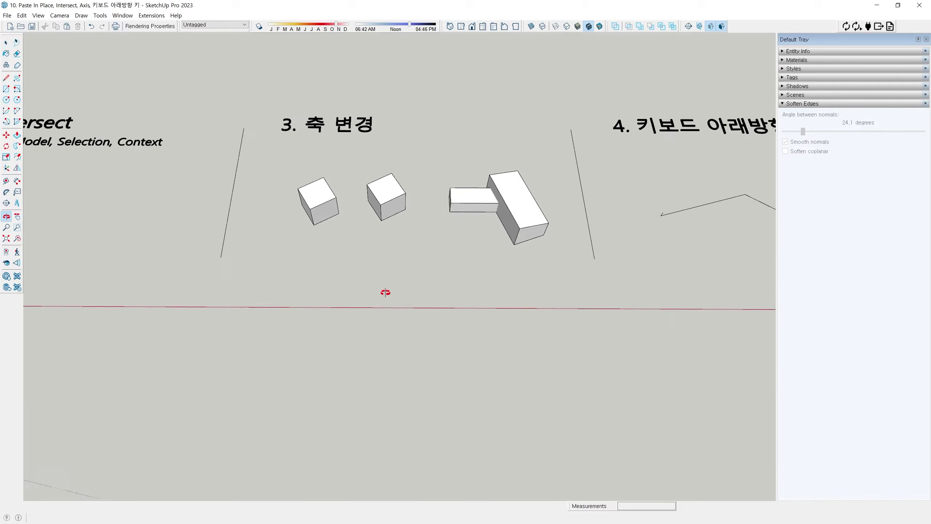
Step: Draw a square of about 1557 mm per side in front of the section 3 cubes and extrude it into a cube
{"action": "key", "text": "r"}
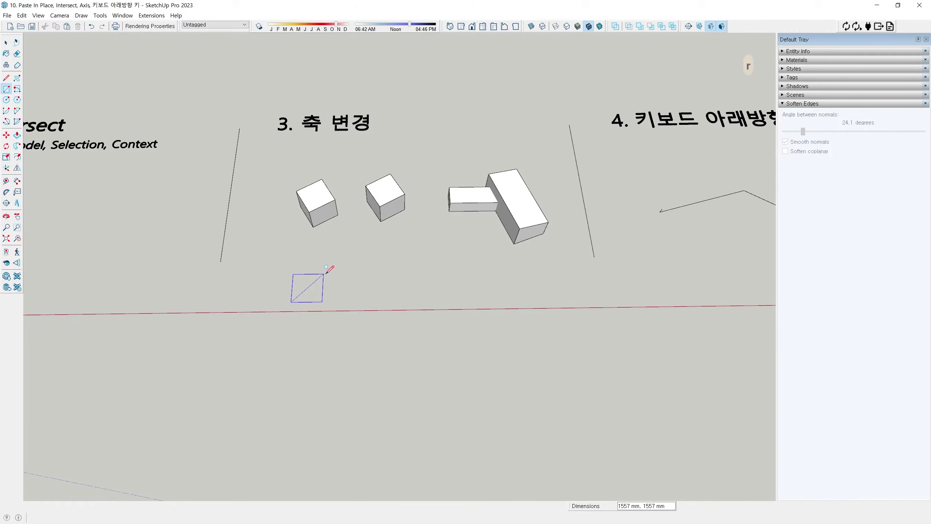
{"action": "left_click", "coordinate": [327, 267]}
{"action": "middle_click_drag", "start_coordinate": [326, 267], "coordinate": [345, 315]}
{"action": "key", "text": "p"}
{"action": "left_click", "coordinate": [322, 271]}
{"action": "left_click", "coordinate": [319, 216]}
Step: Copy the whole new cube alongside the original, near the red axis
{"action": "key", "text": "space"}
{"action": "triple_click", "coordinate": [319, 243]}
{"action": "key", "text": "m"}
{"action": "key", "text": "ctrl"}
{"action": "left_click", "coordinate": [324, 320]}
{"action": "left_click", "coordinate": [451, 337]}
{"action": "key", "text": "space"}
{"action": "left_click", "coordinate": [429, 343]}
Step: Select all geometry of the copied cube and make it a group
{"action": "scroll", "coordinate": [428, 342], "scroll_direction": "down", "scroll_amount": 2}
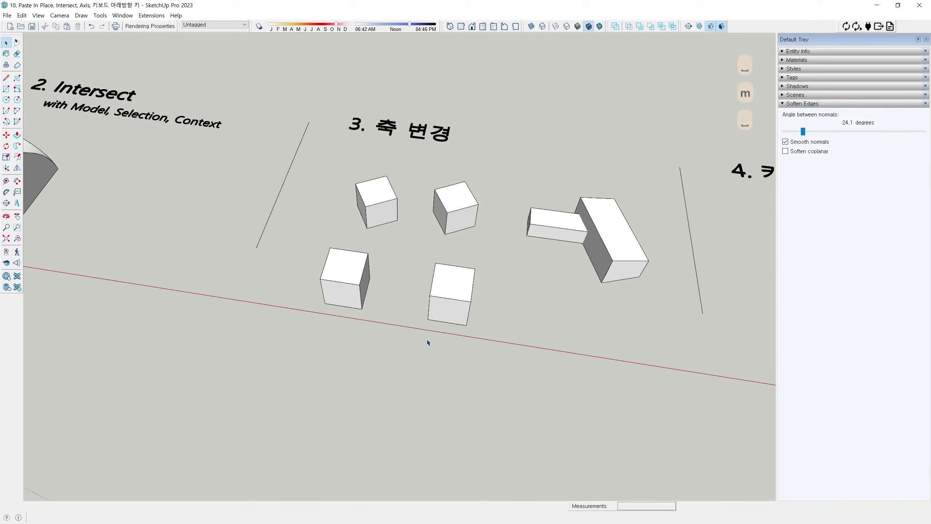
{"action": "middle_click_drag", "start_coordinate": [428, 343], "coordinate": [429, 256]}
{"action": "triple_click", "coordinate": [427, 176]}
{"action": "scroll", "coordinate": [426, 229], "scroll_direction": "up", "scroll_amount": 2}
{"action": "triple_click", "coordinate": [426, 229]}
{"action": "scroll", "coordinate": [429, 256], "scroll_direction": "up", "scroll_amount": 1}
{"action": "scroll", "coordinate": [430, 256], "scroll_direction": "down", "scroll_amount": 4}
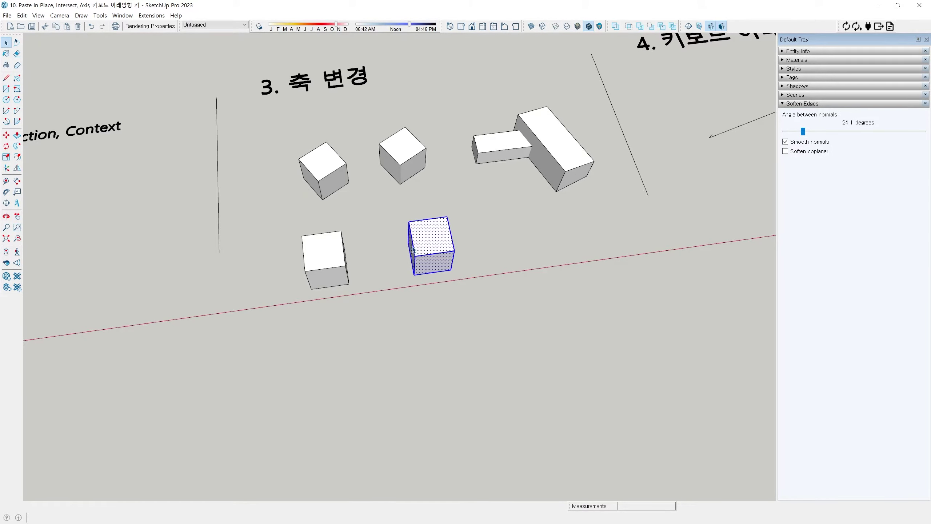
{"action": "scroll", "coordinate": [436, 279], "scroll_direction": "down", "scroll_amount": 1}
{"action": "scroll", "coordinate": [447, 281], "scroll_direction": "down", "scroll_amount": 1}
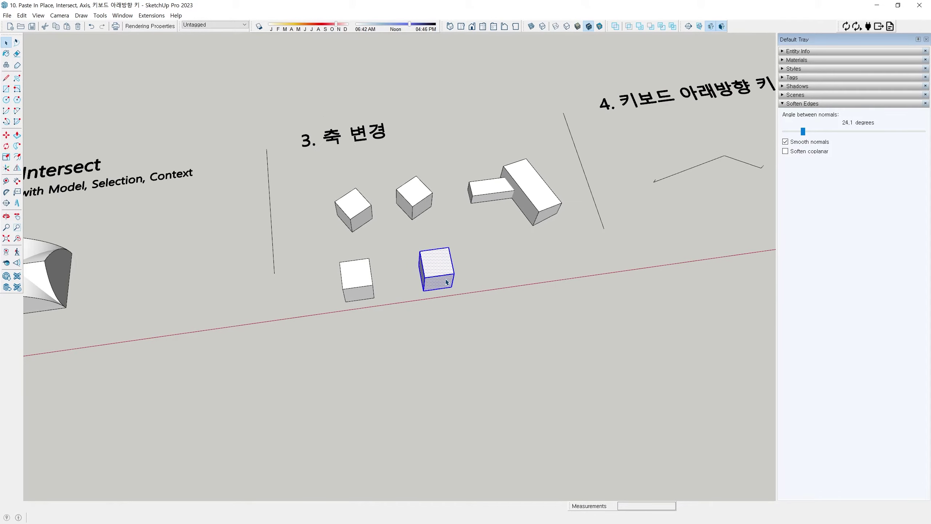
{"action": "scroll", "coordinate": [447, 282], "scroll_direction": "down", "scroll_amount": 3}
{"action": "middle_click_drag", "start_coordinate": [447, 281], "coordinate": [244, 244]}
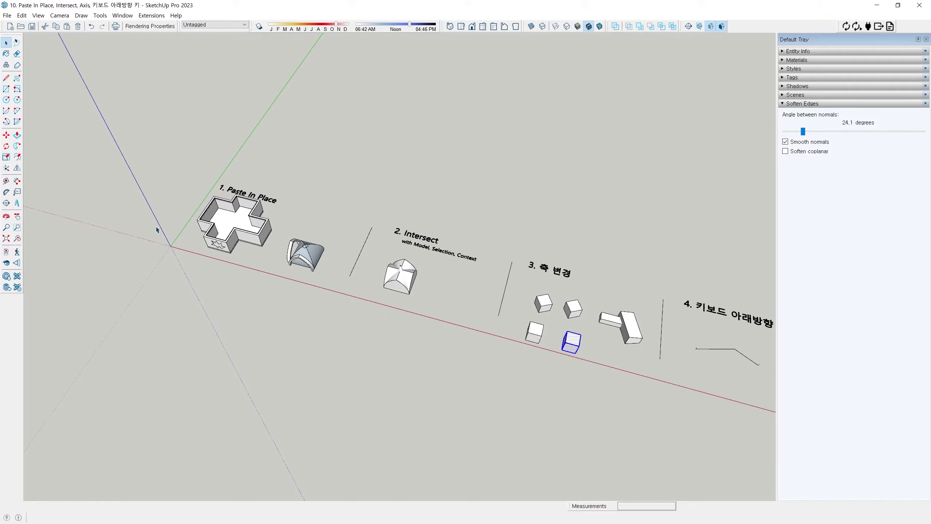
{"action": "middle_click_drag", "start_coordinate": [253, 299], "coordinate": [420, 207]}
{"action": "scroll", "coordinate": [312, 265], "scroll_direction": "up", "scroll_amount": 6}
{"action": "scroll", "coordinate": [421, 206], "scroll_direction": "up", "scroll_amount": 5}
{"action": "middle_click_drag", "start_coordinate": [431, 176], "coordinate": [425, 184], "text": "shift"}
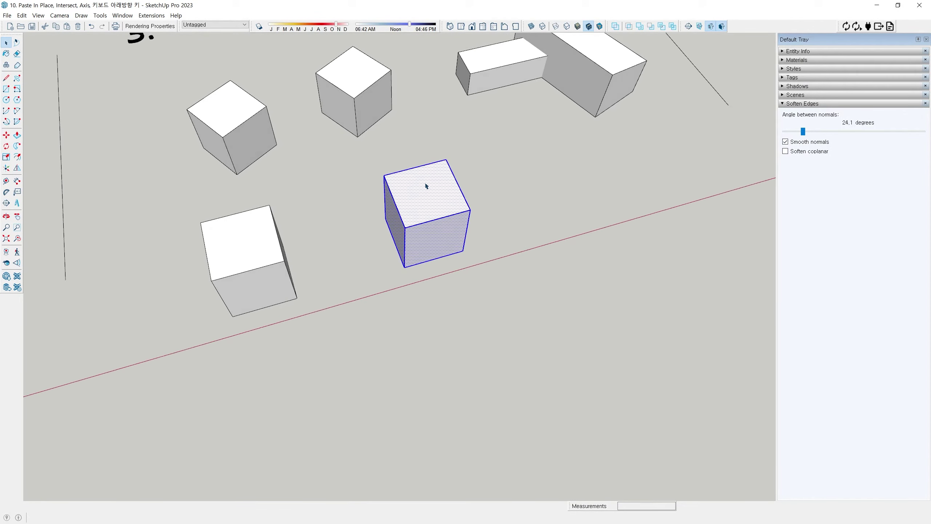
{"action": "key", "text": "ctrl+g"}
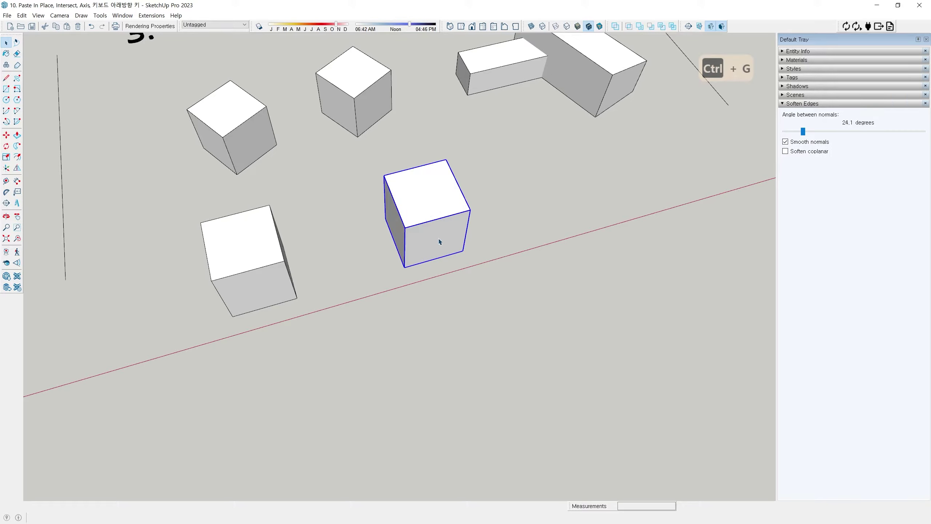
Step: Rotate the grouped cube about 37 degrees around the vertical axis at its front base corner
{"action": "key", "text": "q"}
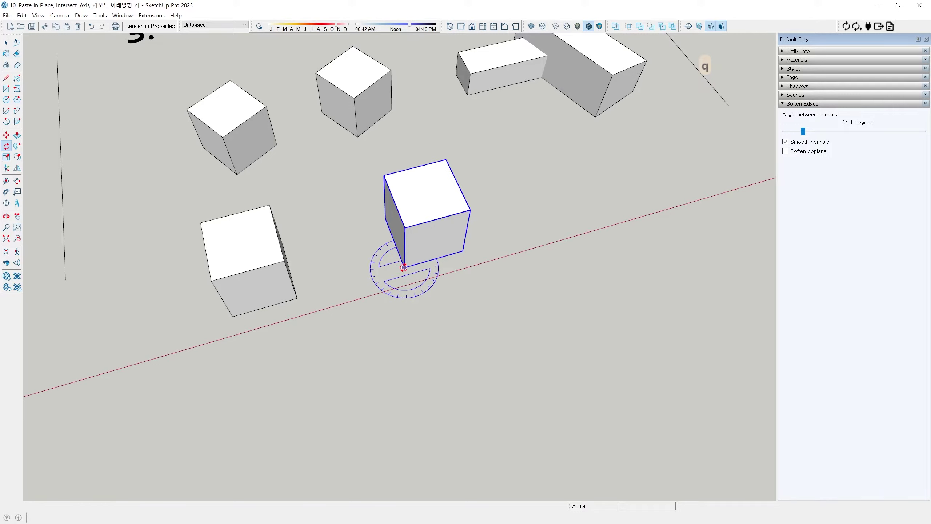
{"action": "left_click", "coordinate": [404, 267]}
{"action": "left_click", "coordinate": [503, 245]}
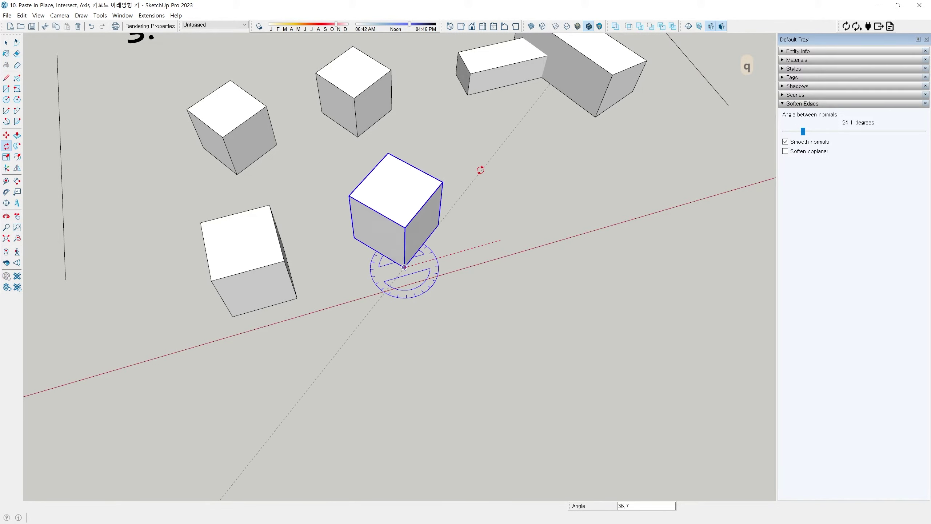
{"action": "left_click", "coordinate": [481, 173]}
{"action": "key", "text": "space"}
Step: Open the rotated cube group and examine how its own axes align with the cube's edges
{"action": "scroll", "coordinate": [491, 245], "scroll_direction": "down", "scroll_amount": 2}
{"action": "middle_click_drag", "start_coordinate": [490, 245], "coordinate": [433, 304], "text": "shift"}
{"action": "left_click", "coordinate": [491, 258]}
{"action": "scroll", "coordinate": [467, 259], "scroll_direction": "up", "scroll_amount": 3}
{"action": "left_click", "coordinate": [429, 257]}
{"action": "middle_click_drag", "start_coordinate": [429, 257], "coordinate": [436, 195]}
{"action": "scroll", "coordinate": [481, 297], "scroll_direction": "up", "scroll_amount": 1}
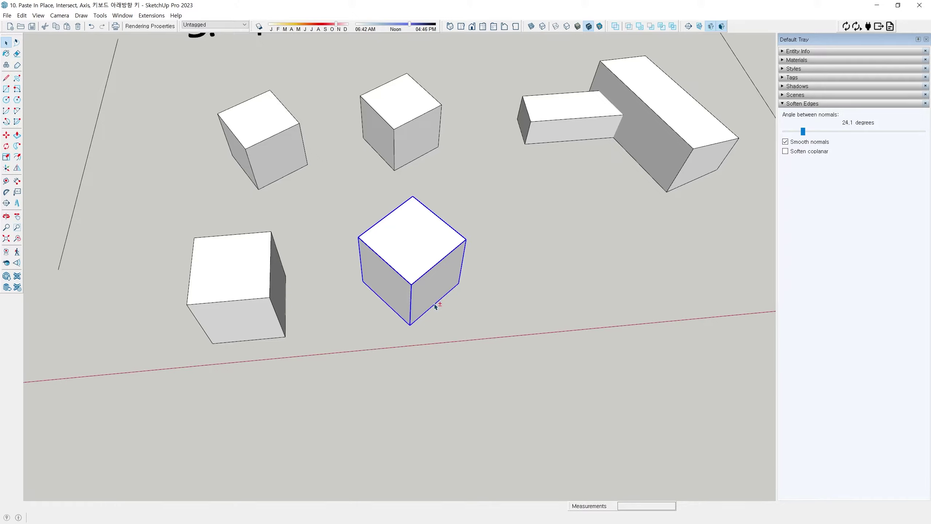
{"action": "mouse_move", "coordinate": [434, 304]}
{"action": "middle_mouse_down", "text": "shift"}
{"action": "mouse_move", "coordinate": [459, 308]}
{"action": "mouse_move", "coordinate": [412, 272]}
{"action": "mouse_move", "coordinate": [276, 252]}
{"action": "mouse_move", "coordinate": [232, 258]}
{"action": "mouse_move", "coordinate": [387, 283]}
{"action": "mouse_move", "coordinate": [432, 314]}
{"action": "middle_mouse_up", "text": "shift"}
{"action": "scroll", "coordinate": [454, 293], "scroll_direction": "up", "scroll_amount": 1}
{"action": "double_click", "coordinate": [454, 291]}
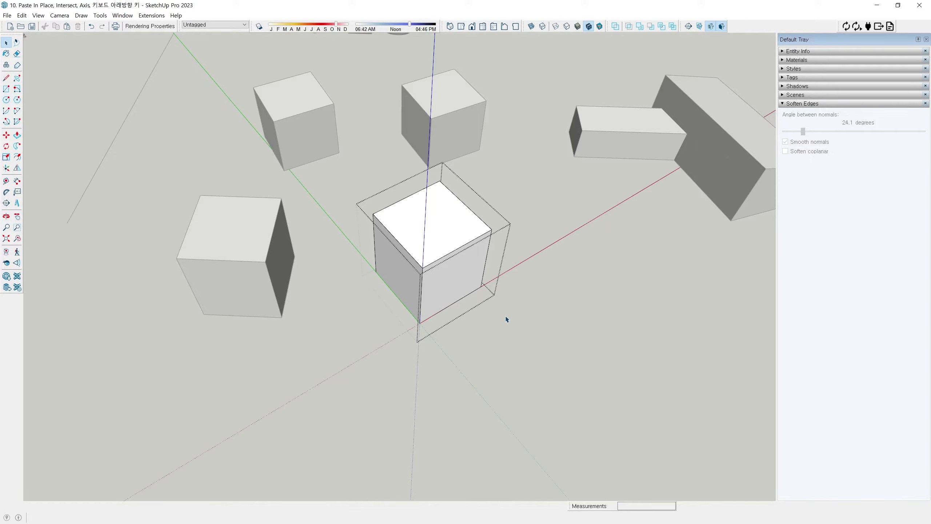
{"action": "middle_click_drag", "start_coordinate": [434, 218], "coordinate": [338, 314]}
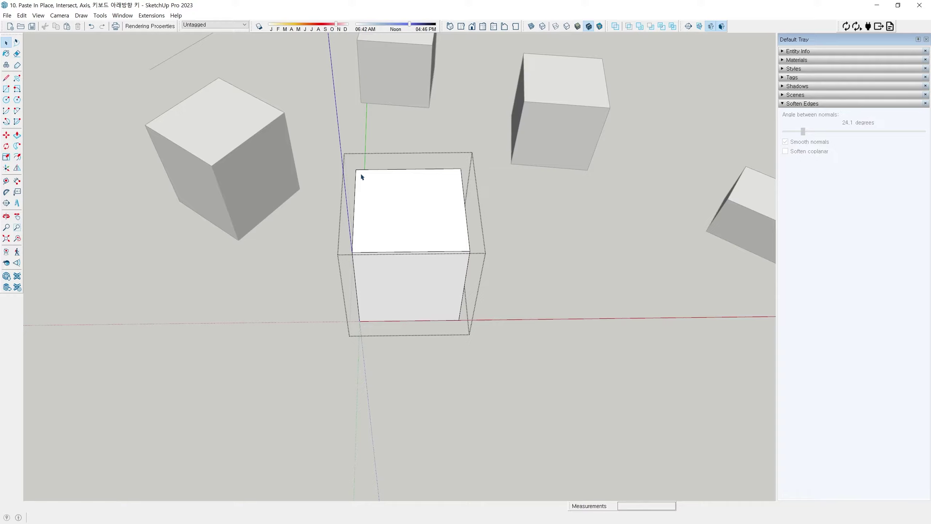
{"action": "middle_click_drag", "start_coordinate": [361, 177], "coordinate": [638, 317]}
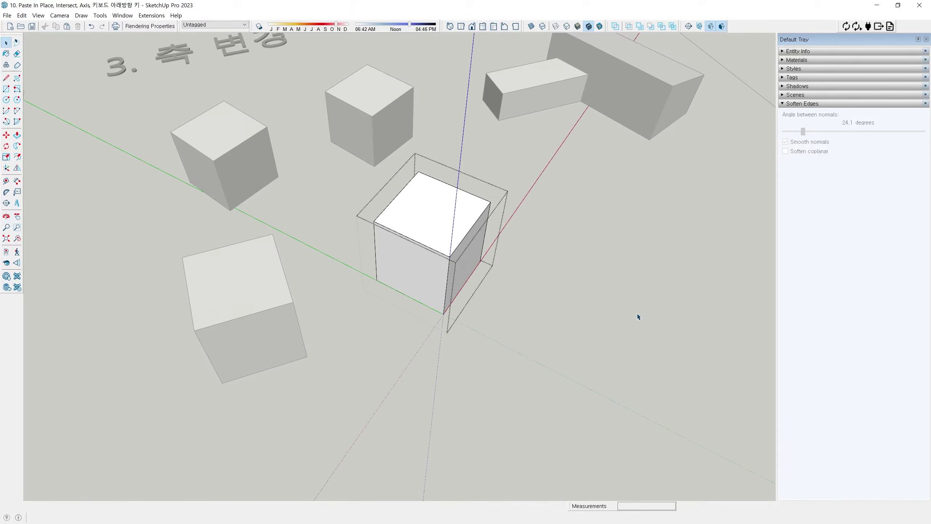
{"action": "left_click", "coordinate": [636, 315]}
{"action": "scroll", "coordinate": [636, 315], "scroll_direction": "down", "scroll_amount": 3}
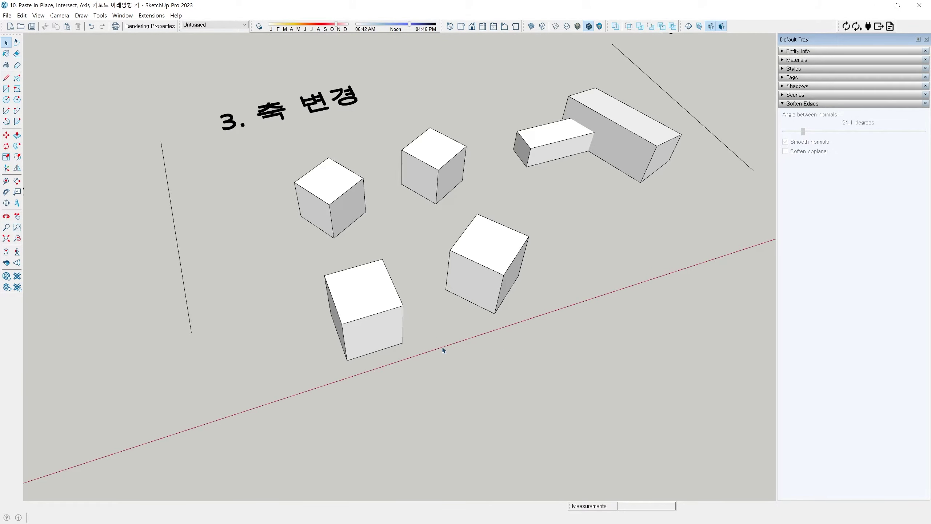
Step: Rotate the loose, ungrouped cube about 34 degrees around the vertical axis at its front base corner
{"action": "middle_click_drag", "start_coordinate": [443, 349], "coordinate": [357, 297]}
{"action": "double_click", "coordinate": [402, 310]}
{"action": "left_click", "coordinate": [403, 312]}
{"action": "key", "text": "q"}
{"action": "scroll", "coordinate": [354, 317], "scroll_direction": "up", "scroll_amount": 2}
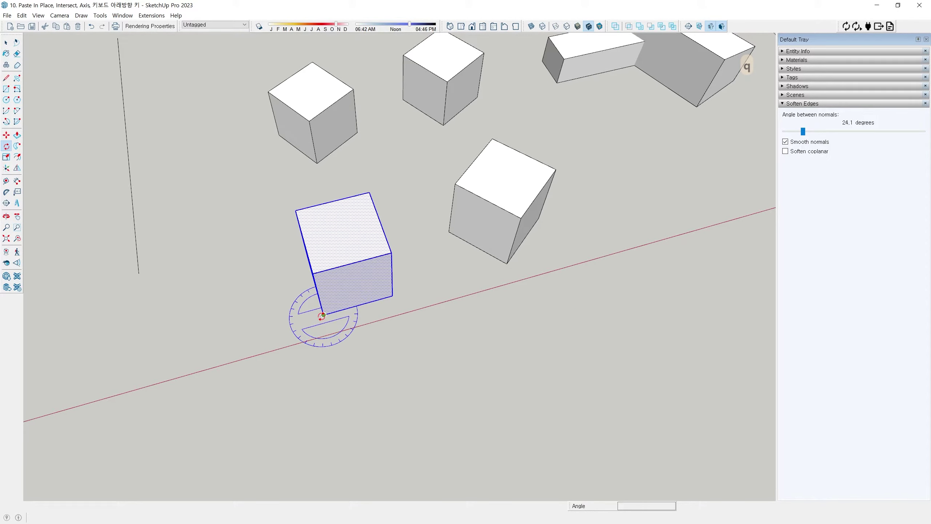
{"action": "key", "text": "Up"}
{"action": "left_click", "coordinate": [420, 290]}
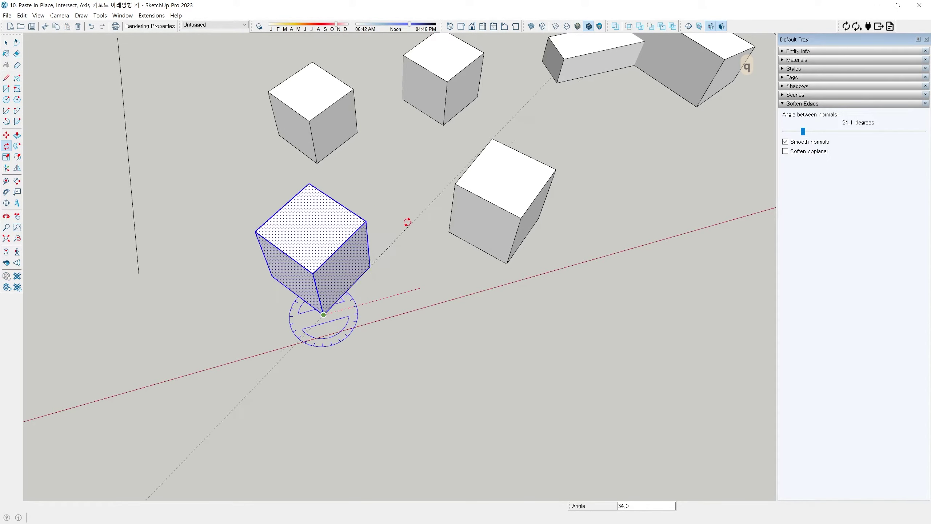
{"action": "left_click", "coordinate": [408, 221]}
{"action": "key", "text": "space"}
{"action": "left_click", "coordinate": [419, 289]}
Step: Examine the rotated ungrouped cube's orientation against the model's main axes
{"action": "middle_click_drag", "start_coordinate": [419, 290], "coordinate": [286, 326]}
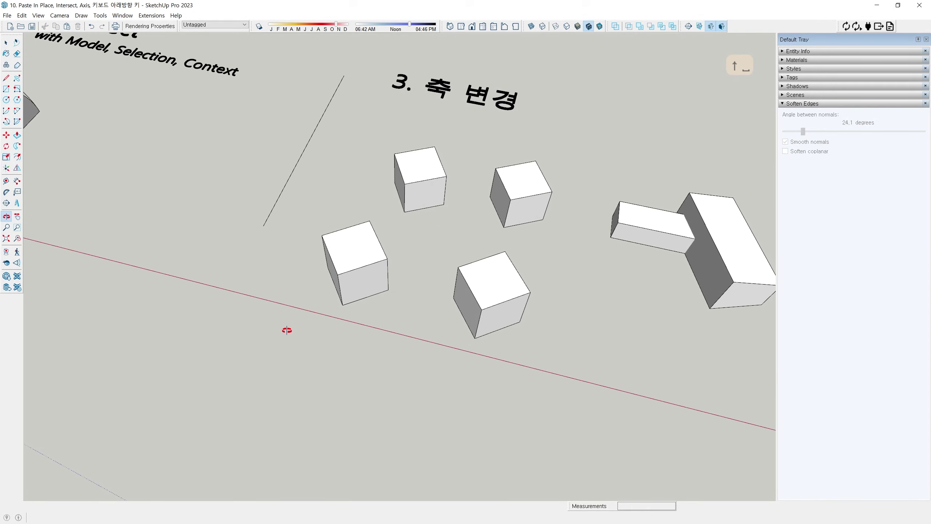
{"action": "left_click", "coordinate": [351, 253]}
{"action": "left_click", "coordinate": [336, 345]}
{"action": "scroll", "coordinate": [348, 279], "scroll_direction": "down", "scroll_amount": 2}
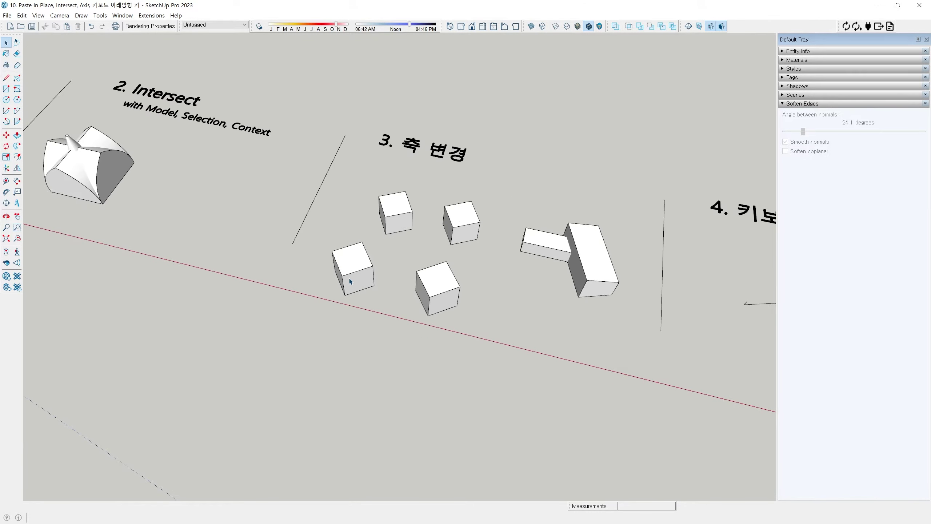
{"action": "scroll", "coordinate": [350, 282], "scroll_direction": "down", "scroll_amount": 2}
{"action": "scroll", "coordinate": [306, 281], "scroll_direction": "down", "scroll_amount": 2}
{"action": "middle_click_drag", "start_coordinate": [306, 280], "coordinate": [389, 300], "text": "shift"}
{"action": "scroll", "coordinate": [331, 295], "scroll_direction": "down", "scroll_amount": 2}
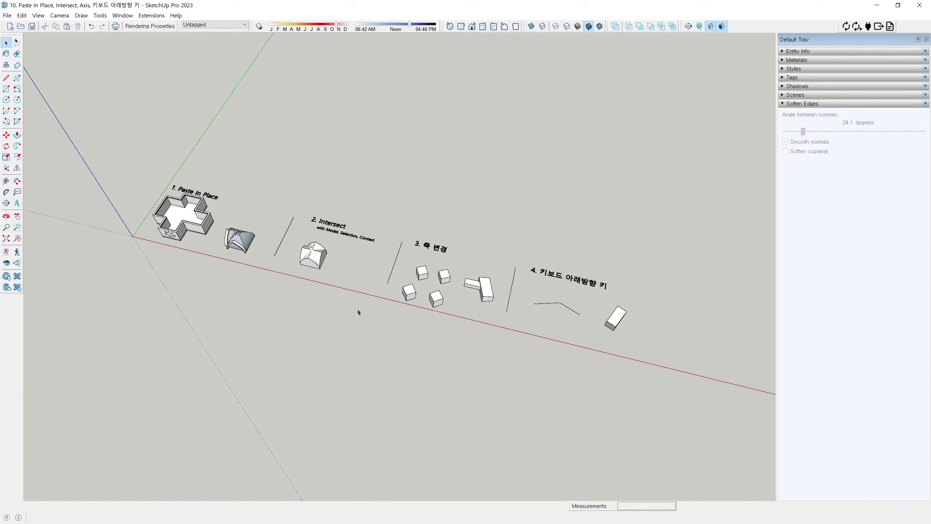
{"action": "scroll", "coordinate": [404, 298], "scroll_direction": "up", "scroll_amount": 3}
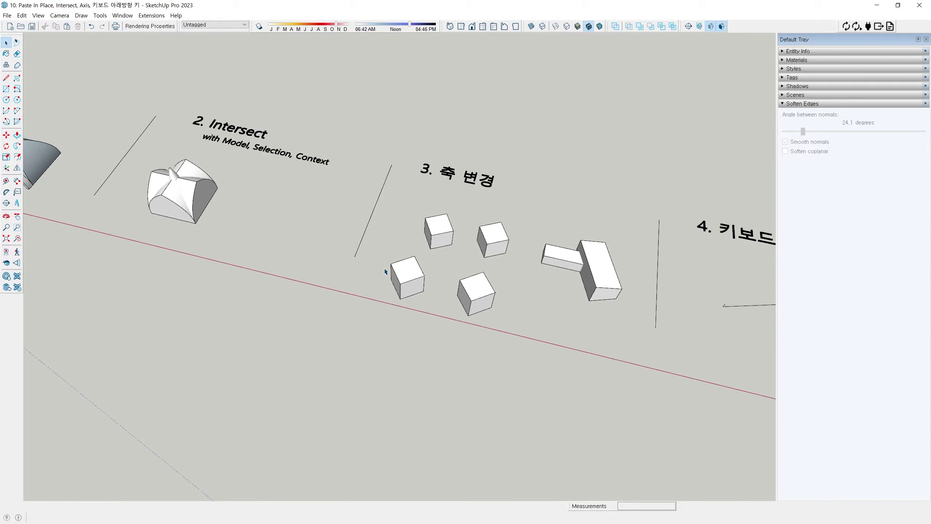
{"action": "scroll", "coordinate": [413, 299], "scroll_direction": "down", "scroll_amount": 2}
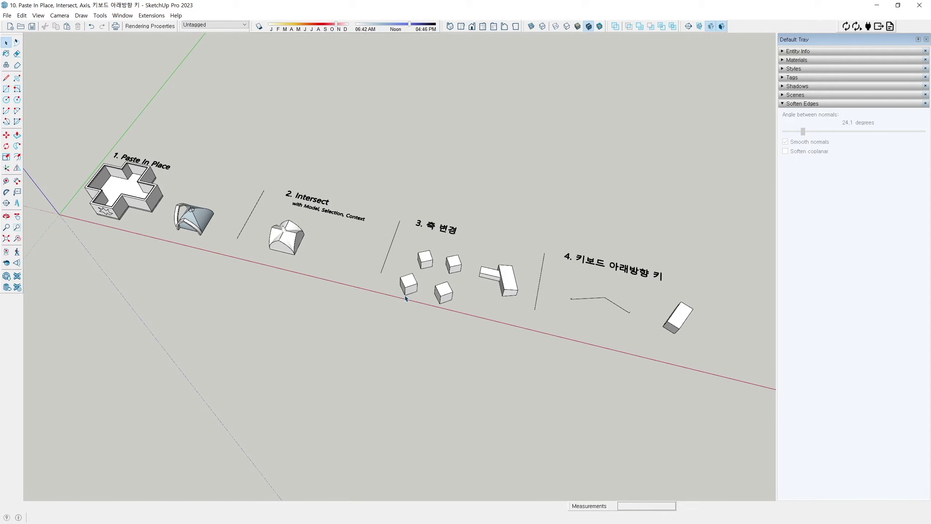
Step: Group all the loose geometry of the rotated, ungrouped cube
{"action": "scroll", "coordinate": [406, 299], "scroll_direction": "up", "scroll_amount": 5}
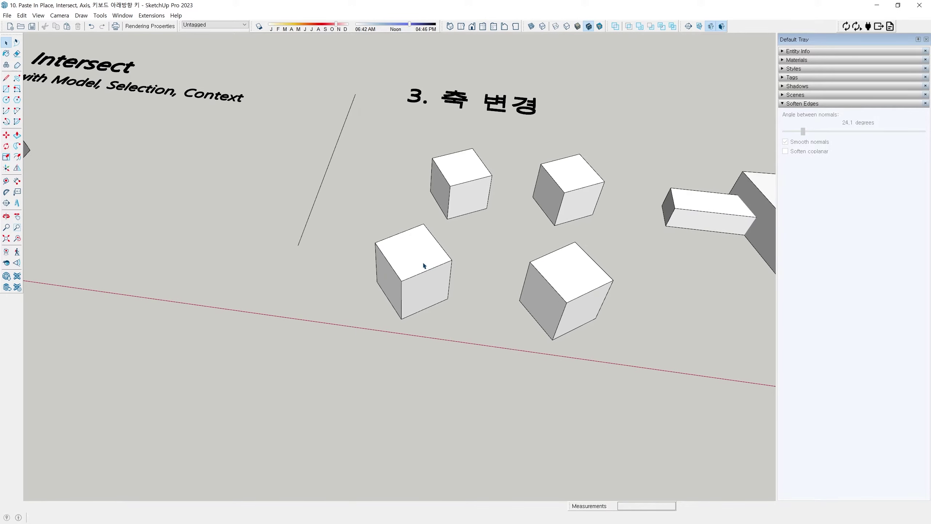
{"action": "triple_click", "coordinate": [423, 265]}
{"action": "key", "text": "ctrl+g"}
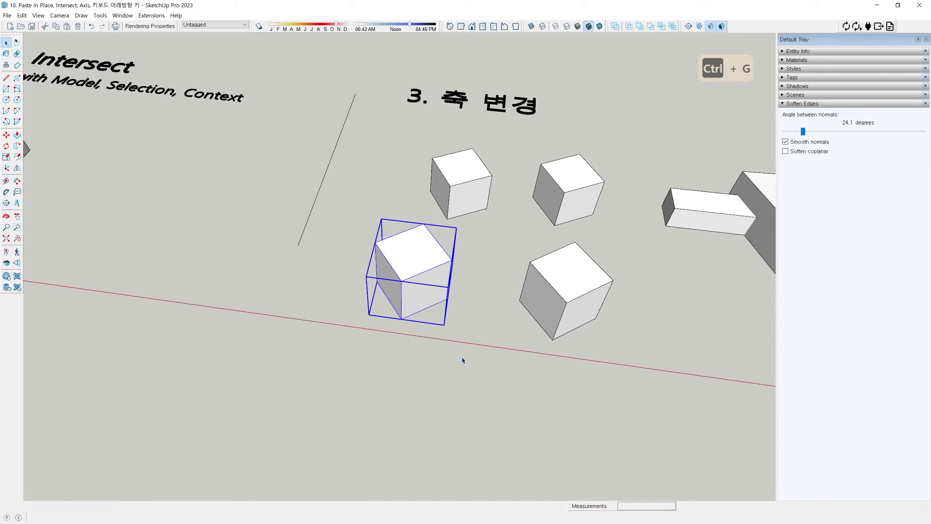
{"action": "scroll", "coordinate": [463, 361], "scroll_direction": "down", "scroll_amount": 8}
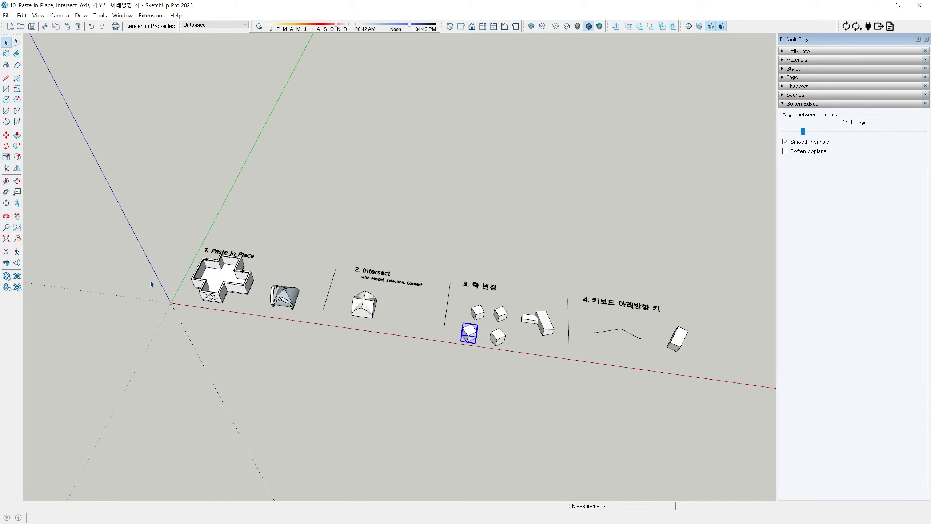
{"action": "scroll", "coordinate": [458, 341], "scroll_direction": "up", "scroll_amount": 8}
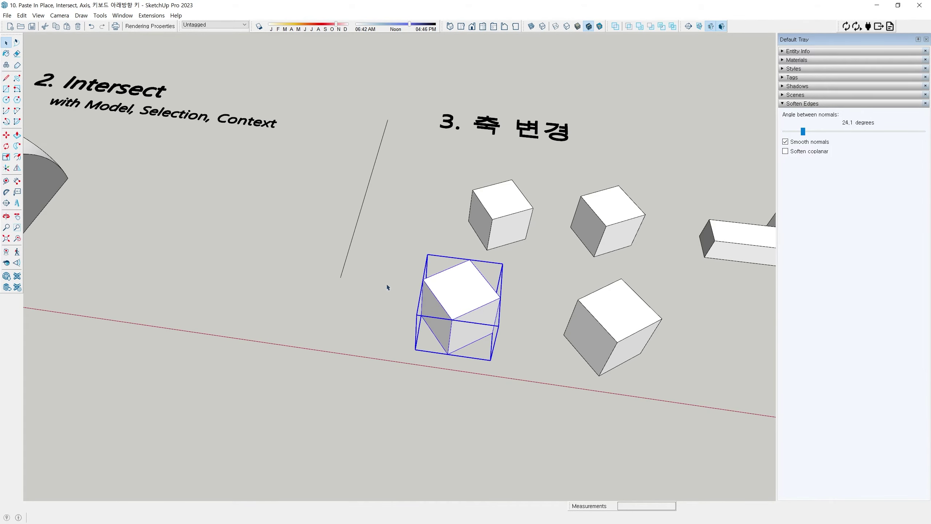
Step: Open the cube group made after rotation and examine how its axes run relative to the cube's edges
{"action": "double_click", "coordinate": [406, 312]}
{"action": "middle_click_drag", "start_coordinate": [406, 312], "coordinate": [269, 319]}
{"action": "middle_click_drag", "start_coordinate": [290, 279], "coordinate": [306, 299], "text": "shift"}
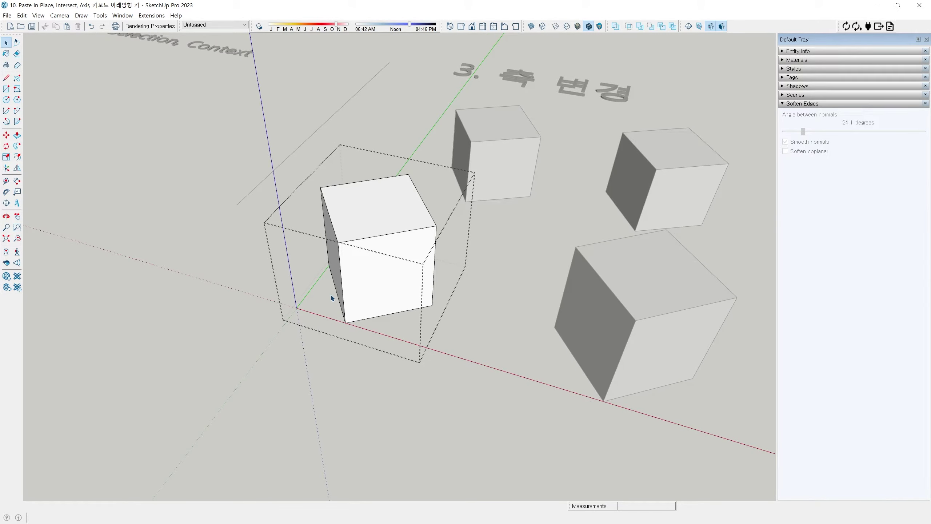
{"action": "middle_click_drag", "start_coordinate": [332, 298], "coordinate": [378, 342]}
Step: Draw a trial rectangle in front of the cube inside its group, along the group's axes, and delete it
{"action": "key", "text": "r"}
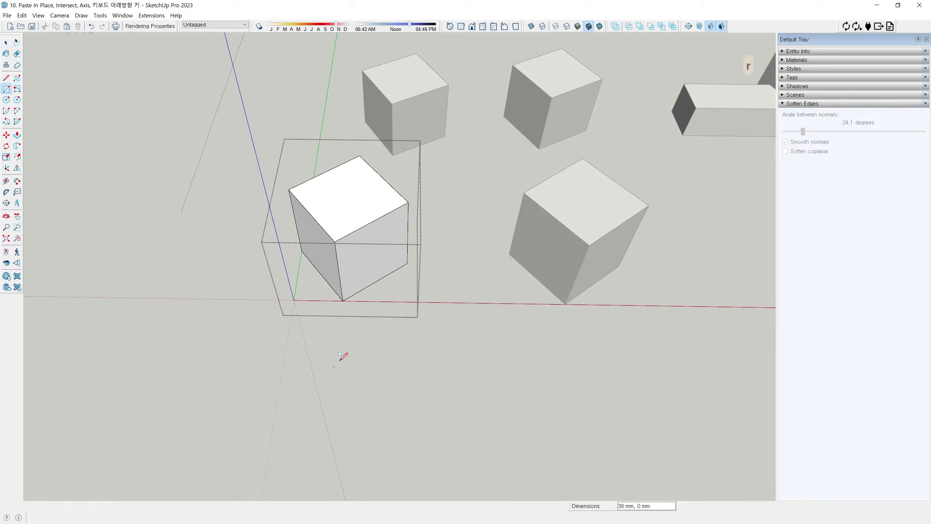
{"action": "left_click", "coordinate": [435, 318]}
{"action": "key", "text": "space"}
{"action": "middle_click_drag", "start_coordinate": [481, 370], "coordinate": [297, 221]}
{"action": "middle_click_drag", "start_coordinate": [348, 251], "coordinate": [333, 272]}
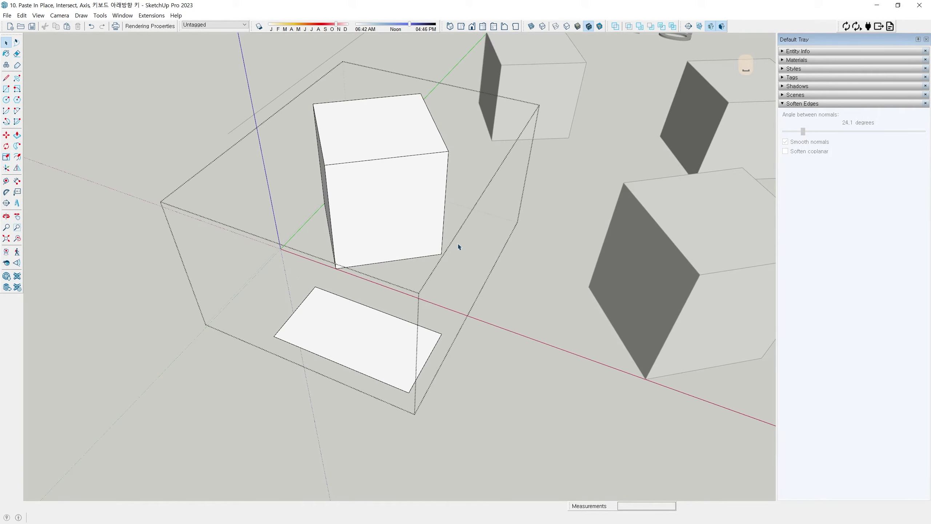
{"action": "middle_click_drag", "start_coordinate": [368, 316], "coordinate": [421, 357]}
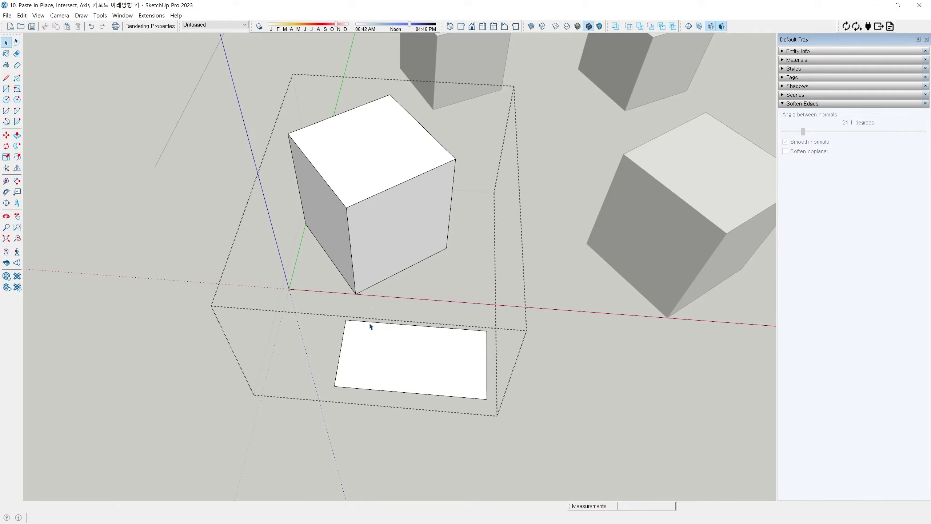
{"action": "left_click", "coordinate": [383, 354]}
{"action": "key", "text": "Delete"}
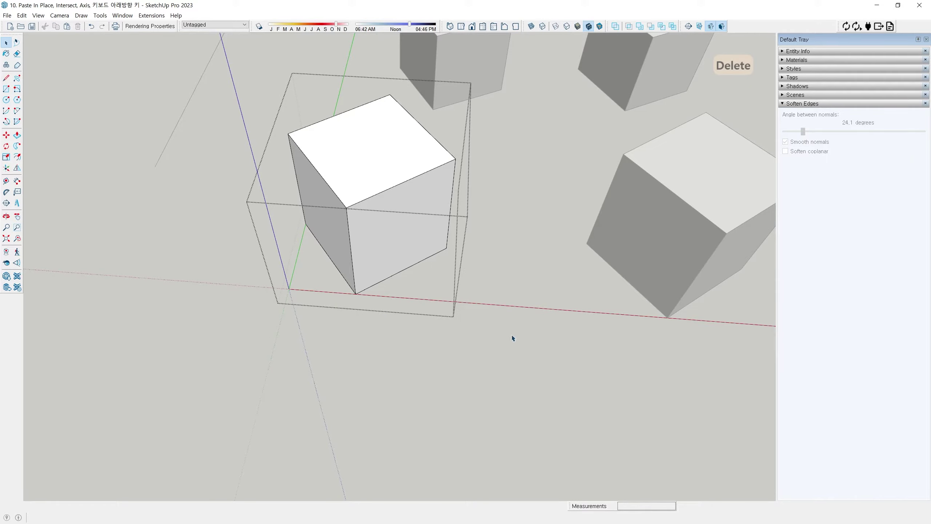
Step: Inside the cube group made before rotation, draw a ground rectangle about 1660 by 1300 mm beside the cube, and close the group
{"action": "scroll", "coordinate": [515, 341], "scroll_direction": "down", "scroll_amount": 3}
{"action": "middle_click_drag", "start_coordinate": [519, 343], "coordinate": [354, 248]}
{"action": "scroll", "coordinate": [326, 285], "scroll_direction": "down", "scroll_amount": 2}
{"action": "scroll", "coordinate": [369, 261], "scroll_direction": "up", "scroll_amount": 3}
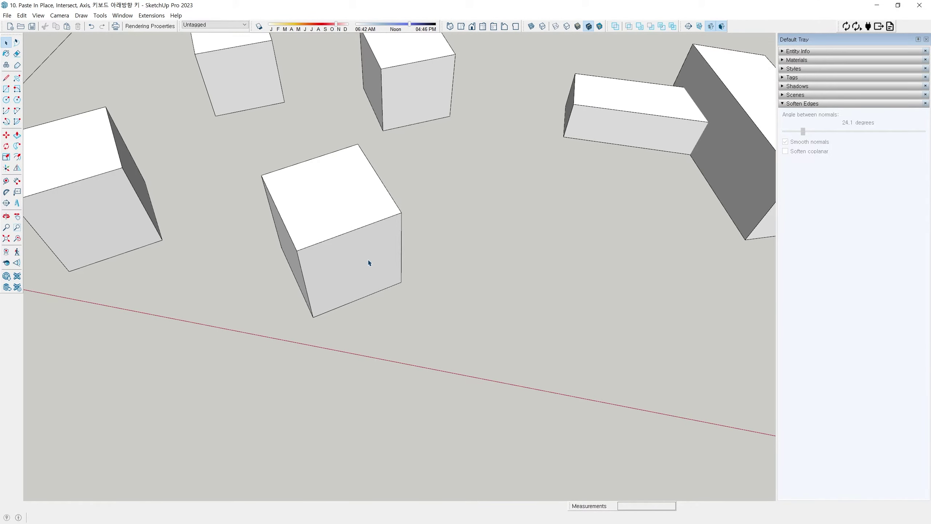
{"action": "double_click", "coordinate": [368, 263]}
{"action": "middle_click_drag", "start_coordinate": [382, 297], "coordinate": [444, 259]}
{"action": "key", "text": "r"}
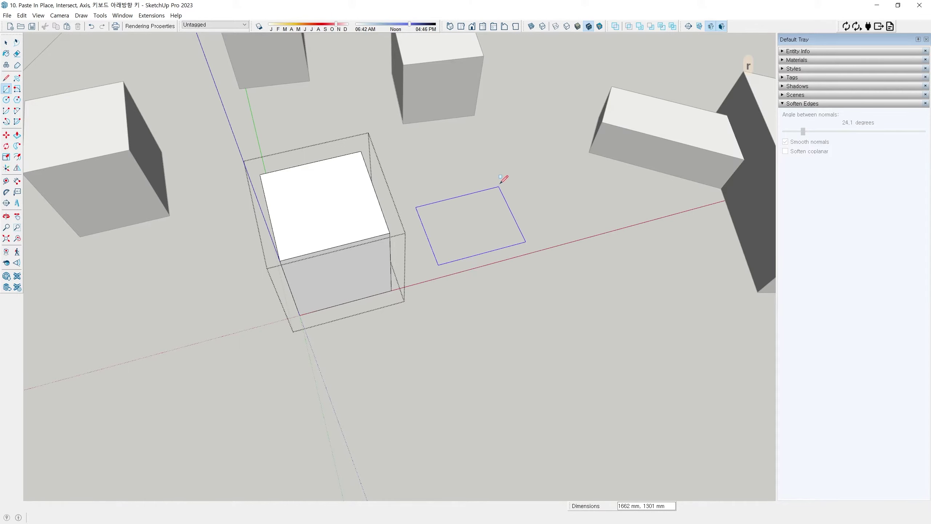
{"action": "left_click", "coordinate": [499, 249]}
{"action": "key", "text": "space"}
{"action": "middle_click_drag", "start_coordinate": [499, 249], "coordinate": [316, 372]}
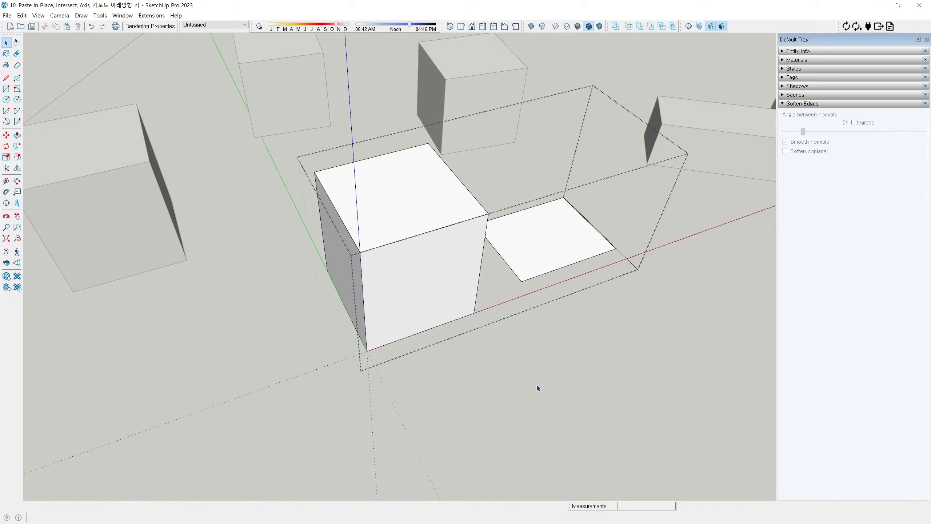
{"action": "scroll", "coordinate": [532, 362], "scroll_direction": "down", "scroll_amount": 3}
{"action": "middle_click_drag", "start_coordinate": [532, 362], "coordinate": [441, 349]}
{"action": "left_click", "coordinate": [440, 349]}
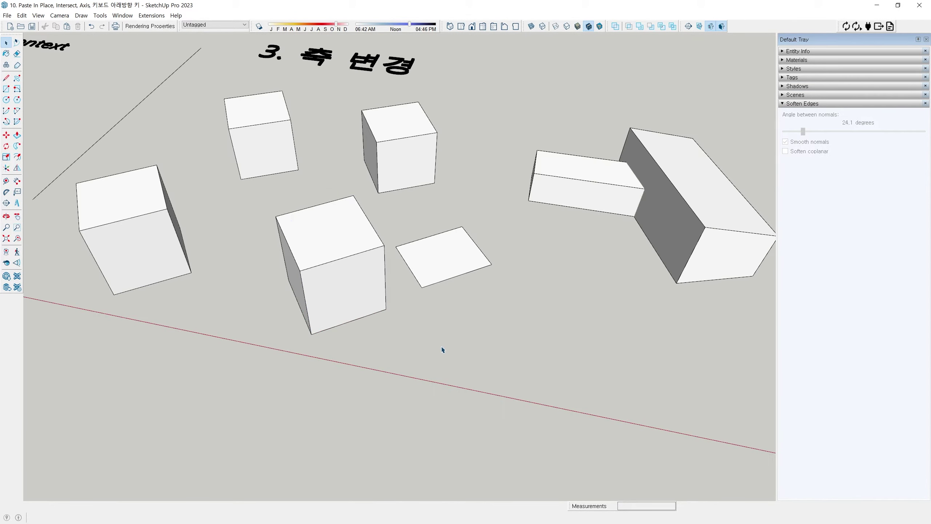
Step: Reopen that cube group, extrude the rectangle upward into a box with Push/Pull, and close the group
{"action": "double_click", "coordinate": [421, 270]}
{"action": "middle_click_drag", "start_coordinate": [432, 269], "coordinate": [252, 280]}
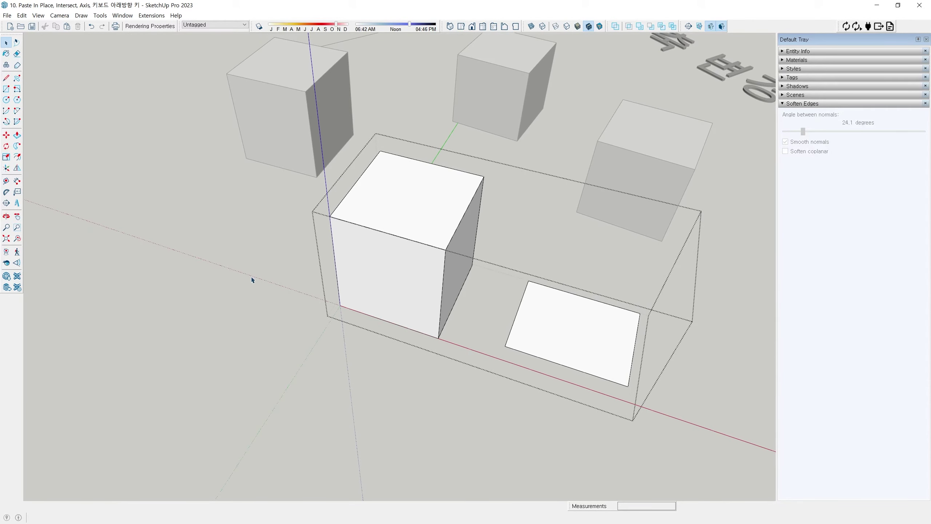
{"action": "middle_click_drag", "start_coordinate": [319, 265], "coordinate": [352, 266]}
{"action": "key", "text": "p"}
{"action": "left_click", "coordinate": [515, 326]}
{"action": "left_click", "coordinate": [532, 270]}
{"action": "key", "text": "space"}
{"action": "left_click", "coordinate": [434, 409]}
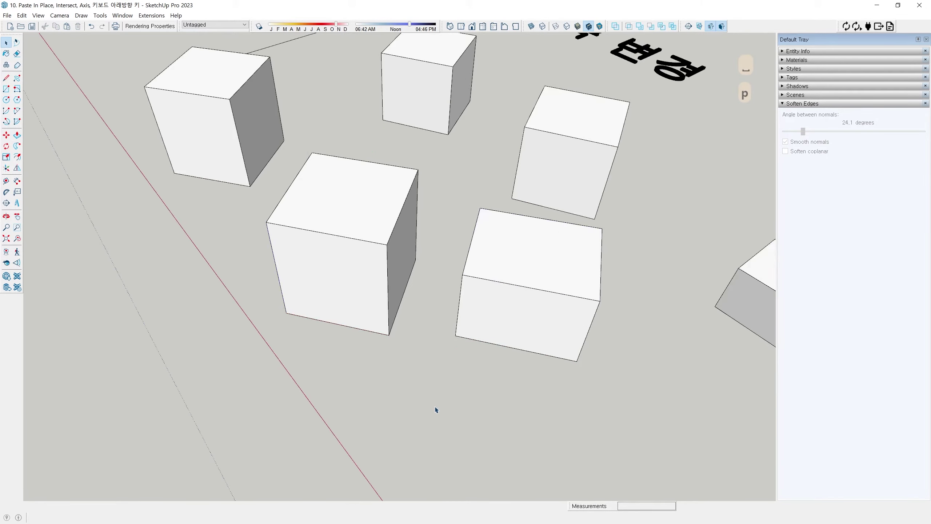
Step: Open the cube group made after rotation and examine the mismatch between its axes and the cube's edges
{"action": "scroll", "coordinate": [430, 396], "scroll_direction": "down", "scroll_amount": 4}
{"action": "scroll", "coordinate": [428, 393], "scroll_direction": "down", "scroll_amount": 2}
{"action": "middle_click_drag", "start_coordinate": [330, 325], "coordinate": [502, 348]}
{"action": "scroll", "coordinate": [410, 320], "scroll_direction": "up", "scroll_amount": 4}
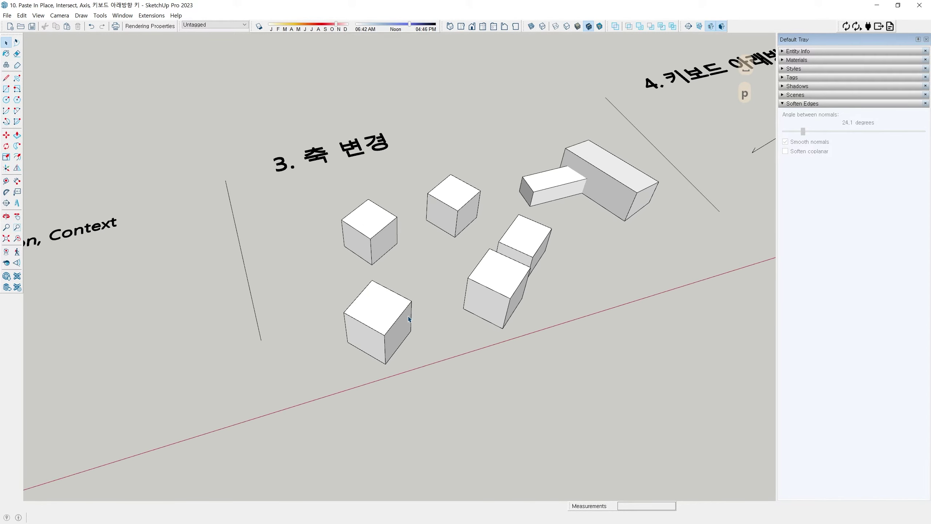
{"action": "double_click", "coordinate": [397, 325]}
{"action": "middle_click_drag", "start_coordinate": [397, 325], "coordinate": [327, 251]}
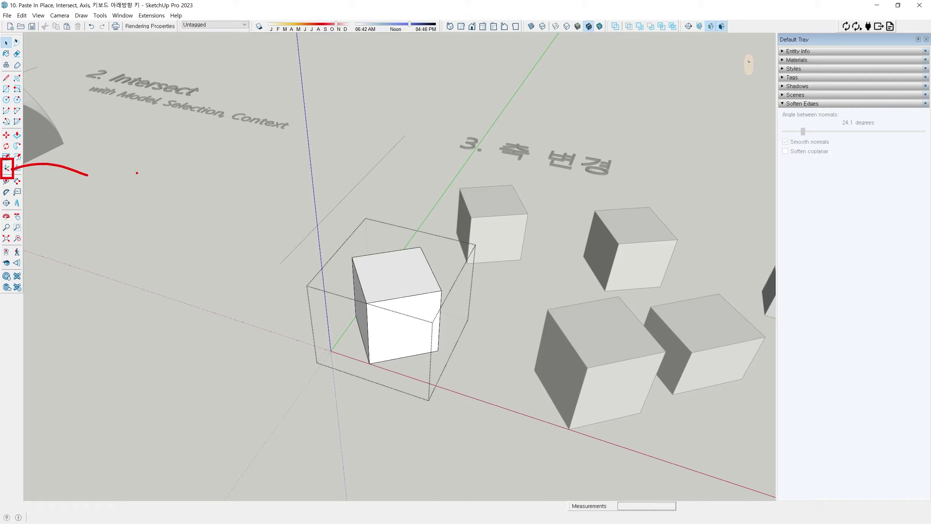
{"action": "key", "text": "Escape"}
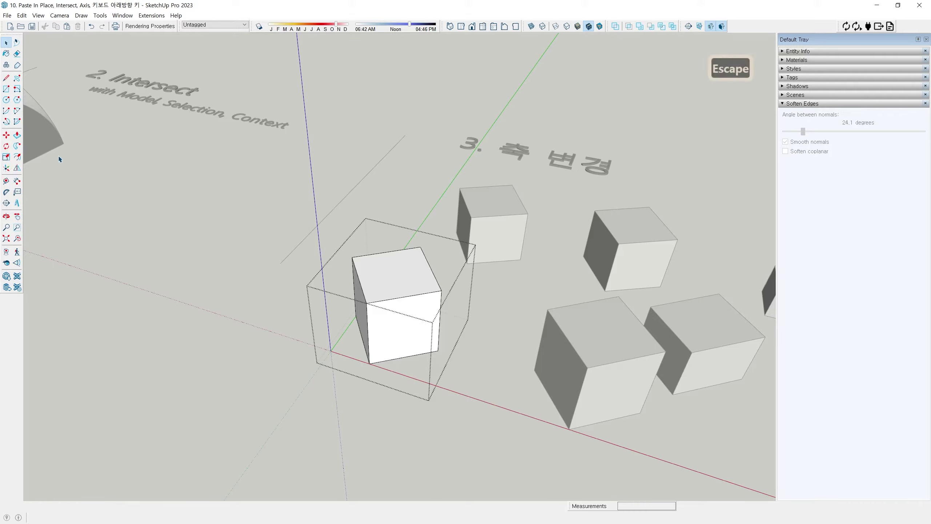
Step: Reset the group's axes with the origin at the cube's front base corner and red and green along its base edges
{"action": "left_click", "coordinate": [7, 168]}
{"action": "scroll", "coordinate": [361, 361], "scroll_direction": "up", "scroll_amount": 4}
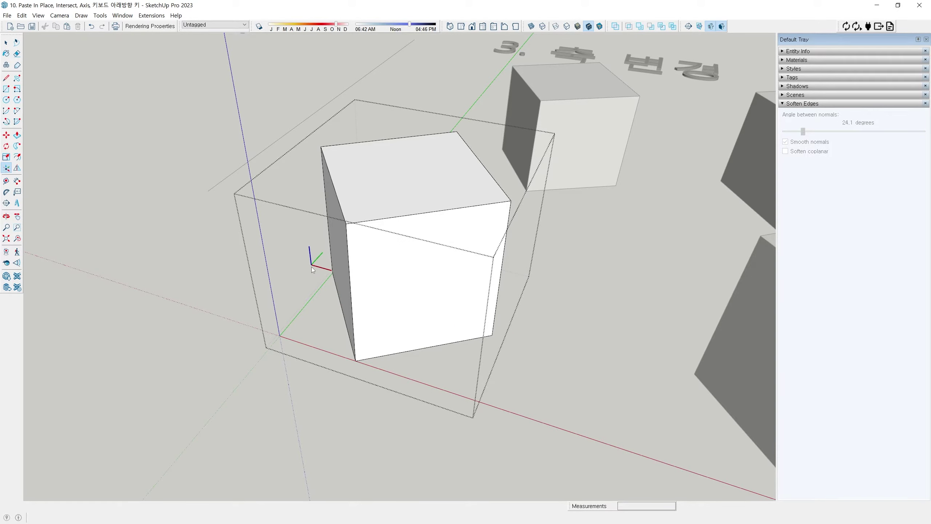
{"action": "middle_click_drag", "start_coordinate": [313, 282], "coordinate": [412, 344]}
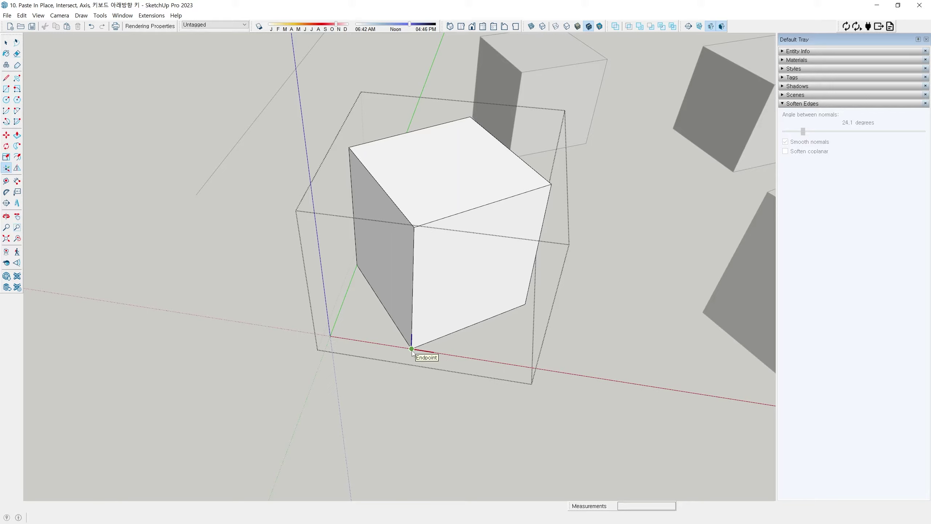
{"action": "left_click", "coordinate": [524, 304]}
{"action": "left_click", "coordinate": [357, 265]}
{"action": "key", "text": "space"}
{"action": "scroll", "coordinate": [414, 337], "scroll_direction": "down", "scroll_amount": 3}
{"action": "left_click", "coordinate": [457, 314]}
{"action": "scroll", "coordinate": [457, 315], "scroll_direction": "down", "scroll_amount": 4}
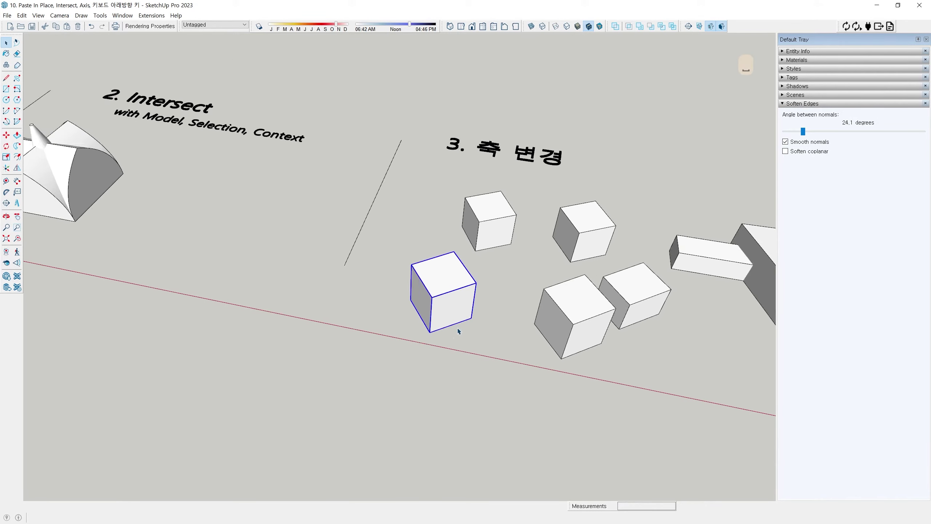
Step: Open the realigned cube group to check its axes against the cube's edges, and close it
{"action": "middle_click_drag", "start_coordinate": [459, 331], "coordinate": [373, 341]}
{"action": "scroll", "coordinate": [373, 341], "scroll_direction": "up", "scroll_amount": 2}
{"action": "scroll", "coordinate": [364, 314], "scroll_direction": "up", "scroll_amount": 5}
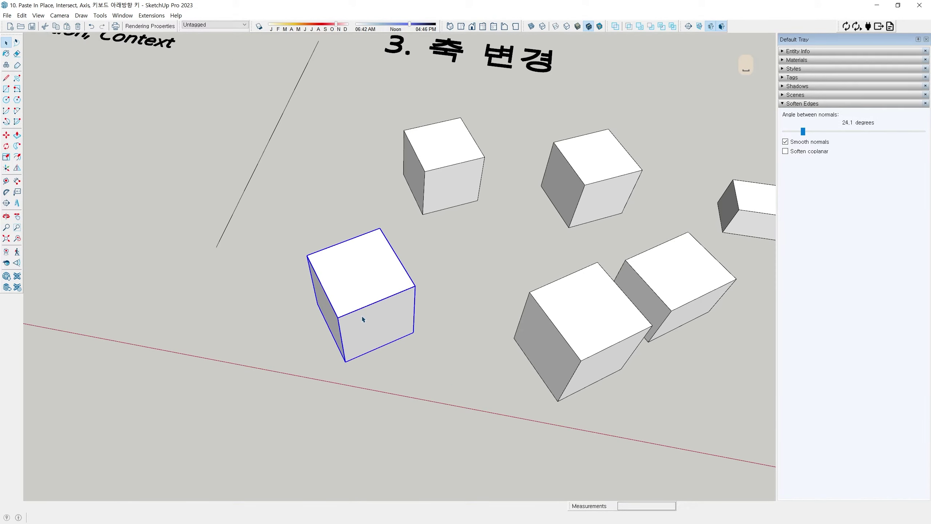
{"action": "double_click", "coordinate": [371, 309]}
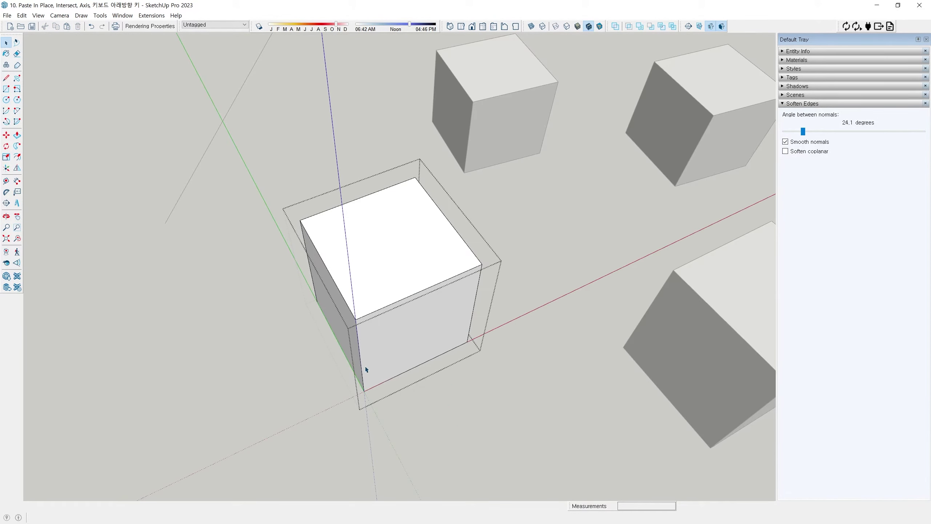
{"action": "left_click", "coordinate": [534, 348]}
{"action": "scroll", "coordinate": [474, 322], "scroll_direction": "down", "scroll_amount": 4}
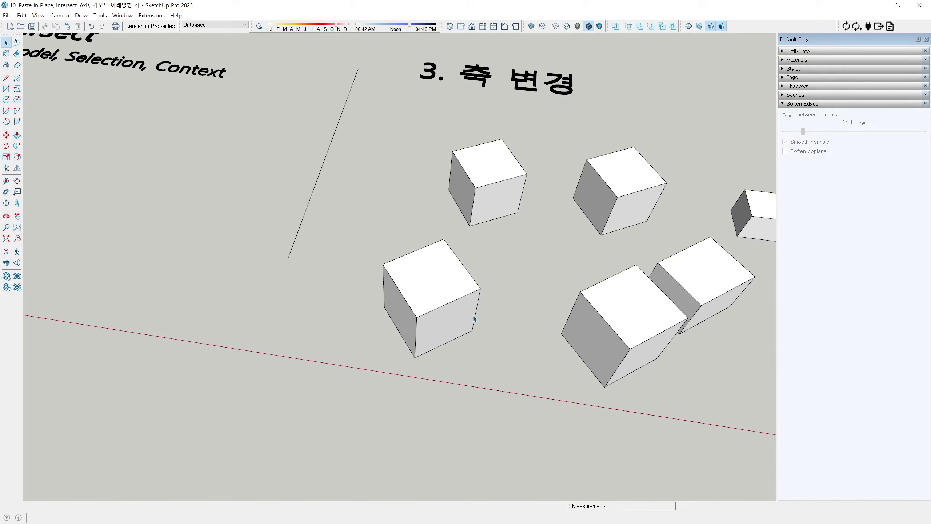
Step: Select the realigned cube and the rear rotated cube in turn to compare their bounding boxes, and clear the selection
{"action": "left_click", "coordinate": [453, 314]}
{"action": "left_click", "coordinate": [586, 213]}
{"action": "left_click", "coordinate": [443, 299]}
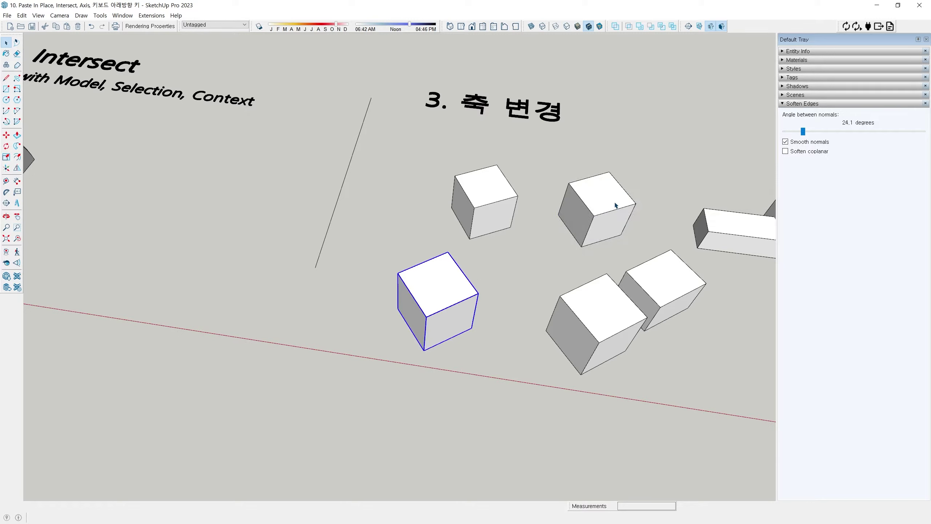
{"action": "left_click", "coordinate": [615, 206]}
{"action": "left_click", "coordinate": [453, 287]}
{"action": "scroll", "coordinate": [418, 338], "scroll_direction": "up", "scroll_amount": 2}
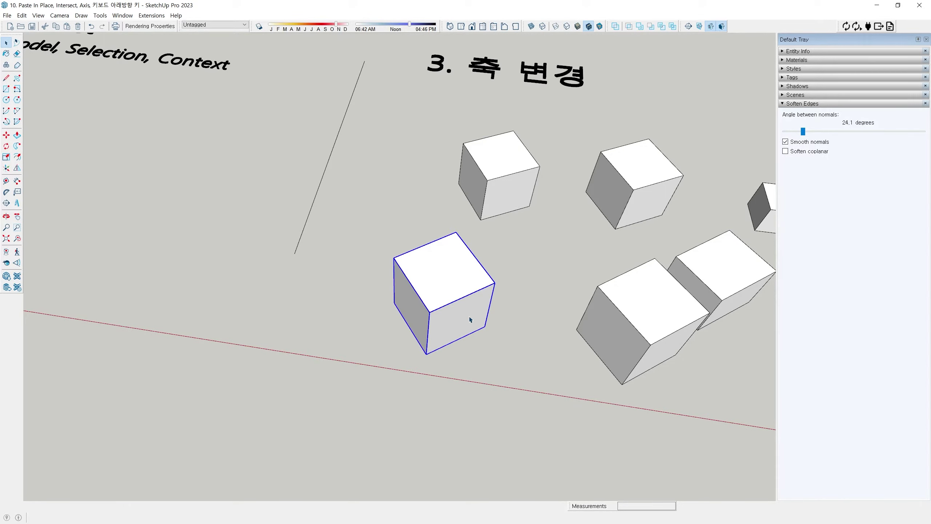
{"action": "middle_click_drag", "start_coordinate": [424, 360], "coordinate": [349, 354], "text": "shift"}
{"action": "scroll", "coordinate": [400, 350], "scroll_direction": "down", "scroll_amount": 3}
{"action": "left_click", "coordinate": [349, 354]}
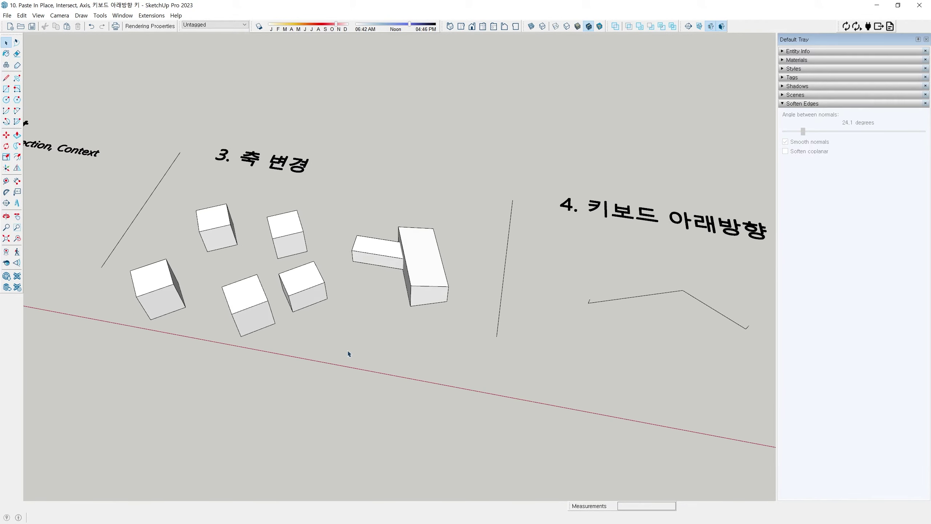
{"action": "scroll", "coordinate": [391, 281], "scroll_direction": "up", "scroll_amount": 4}
{"action": "middle_click_drag", "start_coordinate": [394, 275], "coordinate": [420, 258]}
{"action": "triple_click", "coordinate": [404, 251]}
{"action": "key", "text": "t"}
{"action": "left_click", "coordinate": [419, 265]}
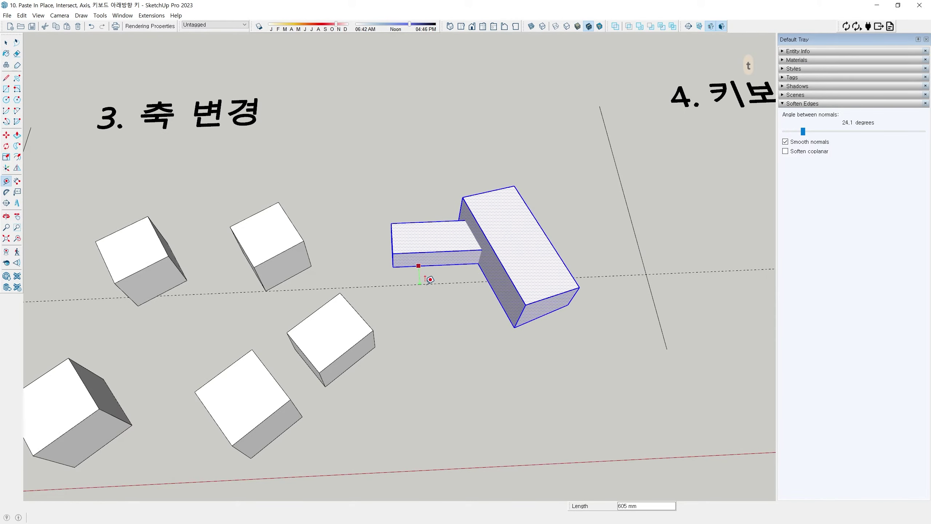
{"action": "key", "text": "space"}
{"action": "left_click", "coordinate": [427, 282]}
Step: Examine the small block joined to the larger angled block from several viewpoints and compare their orientations
{"action": "middle_click_drag", "start_coordinate": [428, 283], "coordinate": [525, 216]}
{"action": "scroll", "coordinate": [395, 250], "scroll_direction": "up", "scroll_amount": 4}
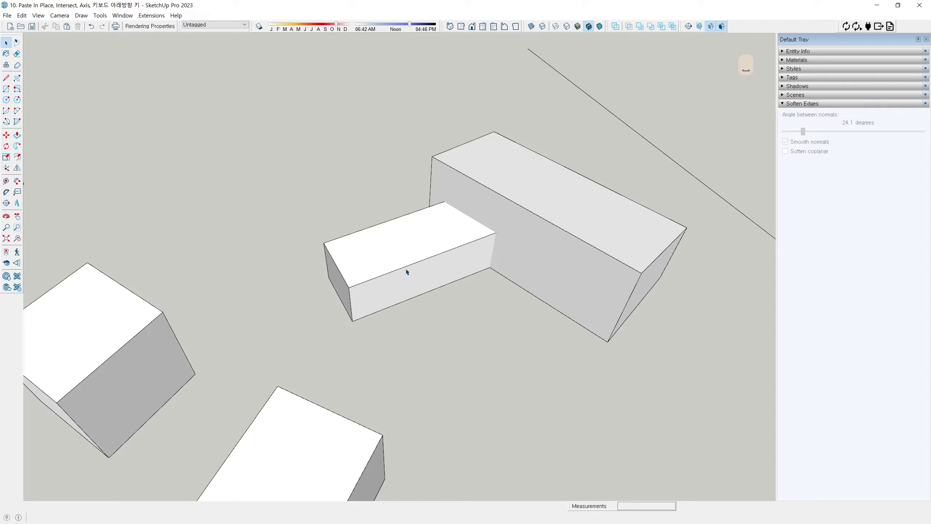
{"action": "scroll", "coordinate": [402, 274], "scroll_direction": "down", "scroll_amount": 4}
{"action": "middle_click_drag", "start_coordinate": [473, 306], "coordinate": [230, 138]}
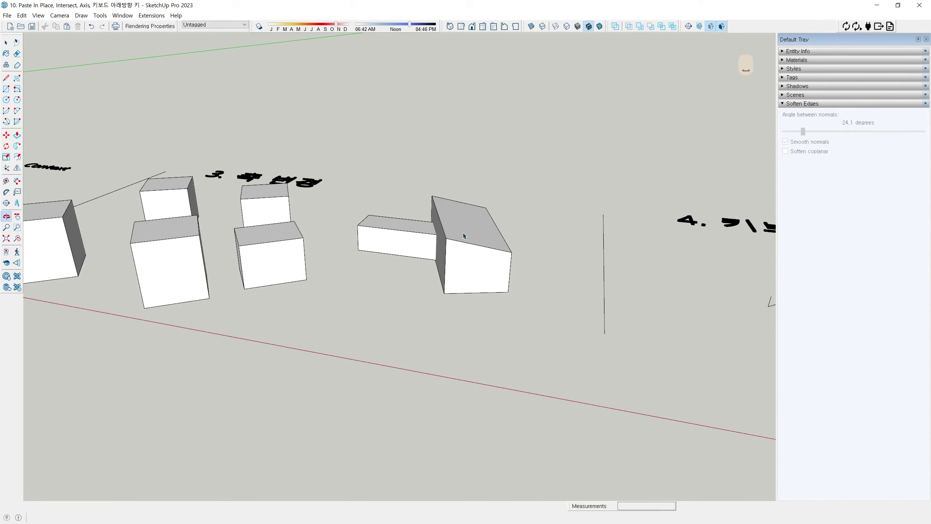
{"action": "scroll", "coordinate": [463, 238], "scroll_direction": "up", "scroll_amount": 3}
{"action": "middle_click_drag", "start_coordinate": [464, 266], "coordinate": [433, 289]}
{"action": "scroll", "coordinate": [452, 340], "scroll_direction": "down", "scroll_amount": 3}
{"action": "scroll", "coordinate": [429, 270], "scroll_direction": "up", "scroll_amount": 3}
{"action": "middle_click_drag", "start_coordinate": [388, 208], "coordinate": [398, 217], "text": "shift"}
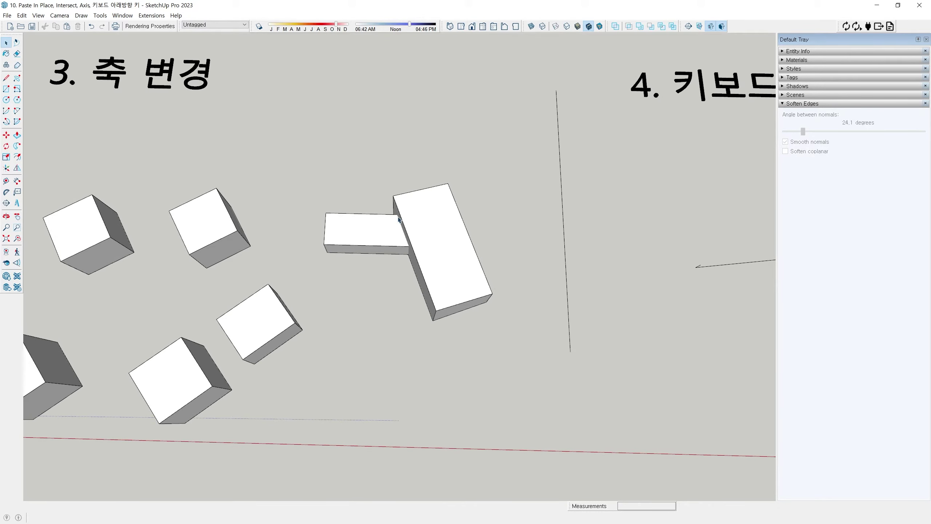
{"action": "scroll", "coordinate": [398, 255], "scroll_direction": "down", "scroll_amount": 3}
{"action": "middle_click_drag", "start_coordinate": [398, 254], "coordinate": [428, 202]}
{"action": "scroll", "coordinate": [409, 244], "scroll_direction": "up", "scroll_amount": 3}
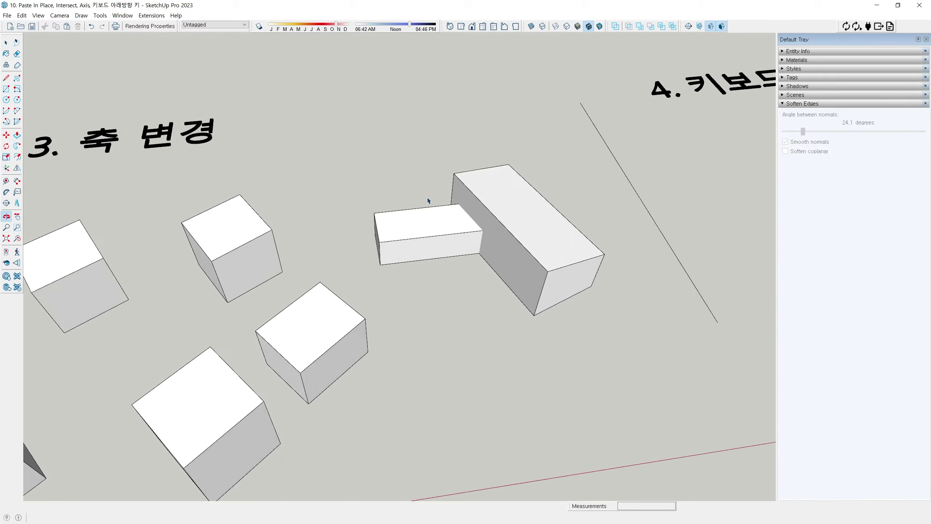
{"action": "scroll", "coordinate": [403, 222], "scroll_direction": "up", "scroll_amount": 4}
{"action": "middle_click_drag", "start_coordinate": [402, 234], "coordinate": [364, 304]}
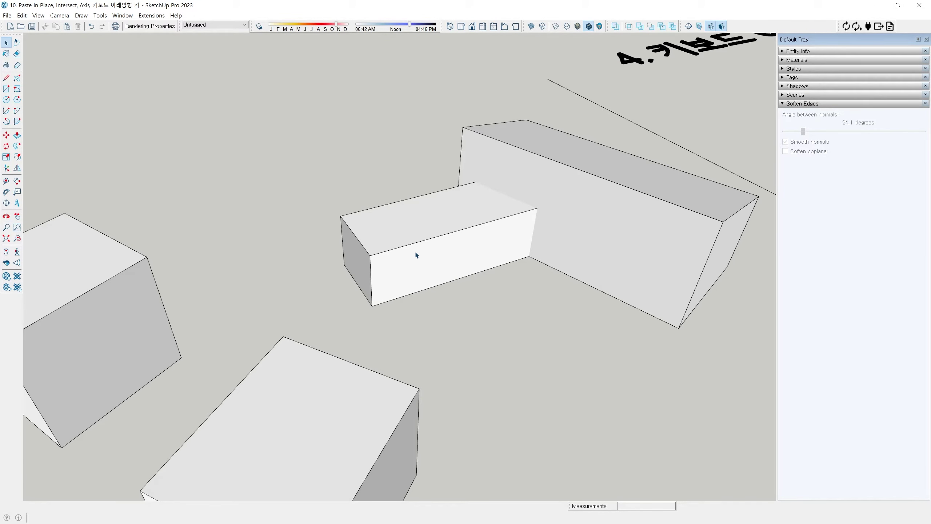
{"action": "middle_click_drag", "start_coordinate": [415, 252], "coordinate": [316, 312]}
{"action": "scroll", "coordinate": [374, 290], "scroll_direction": "down", "scroll_amount": 5}
{"action": "middle_click_drag", "start_coordinate": [373, 291], "coordinate": [418, 300]}
{"action": "scroll", "coordinate": [280, 266], "scroll_direction": "down", "scroll_amount": 3}
{"action": "middle_click_drag", "start_coordinate": [476, 308], "coordinate": [403, 210], "text": "shift"}
{"action": "scroll", "coordinate": [370, 262], "scroll_direction": "up", "scroll_amount": 1}
{"action": "middle_click_drag", "start_coordinate": [422, 285], "coordinate": [434, 325]}
{"action": "scroll", "coordinate": [425, 295], "scroll_direction": "up", "scroll_amount": 2}
{"action": "scroll", "coordinate": [412, 235], "scroll_direction": "up", "scroll_amount": 3}
{"action": "key", "text": "t"}
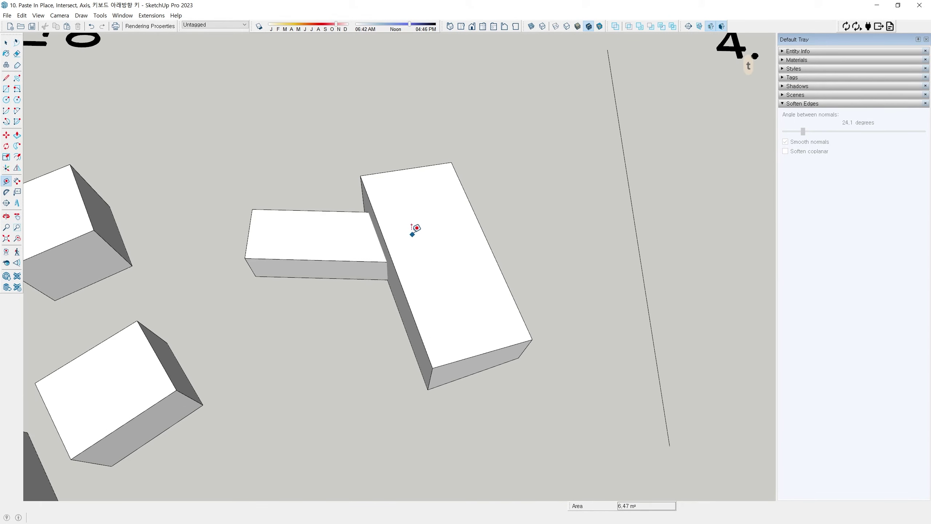
{"action": "key", "text": "r"}
{"action": "left_click", "coordinate": [371, 343]}
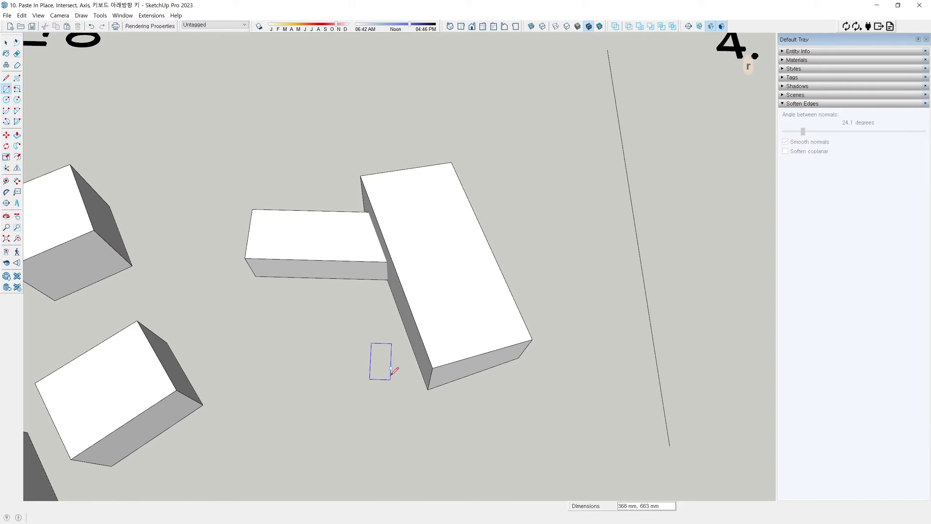
{"action": "key", "text": "Escape"}
{"action": "middle_click_drag", "start_coordinate": [434, 401], "coordinate": [520, 306]}
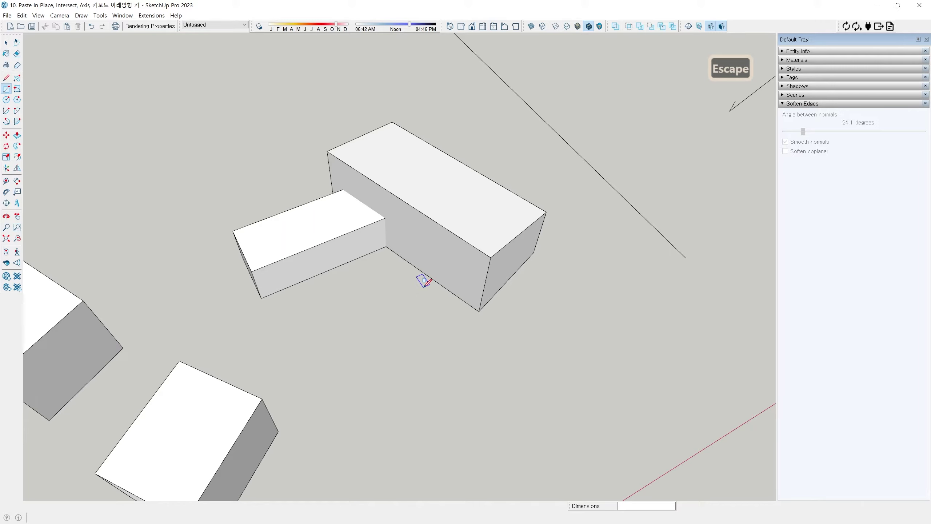
Step: Copy the larger angled block's long and short base edges onto the open ground beside it, meeting at a corner
{"action": "key", "text": "space"}
{"action": "left_click", "coordinate": [423, 273]}
{"action": "middle_click_drag", "start_coordinate": [422, 274], "coordinate": [401, 303]}
{"action": "key", "text": "m"}
{"action": "left_click", "coordinate": [401, 303]}
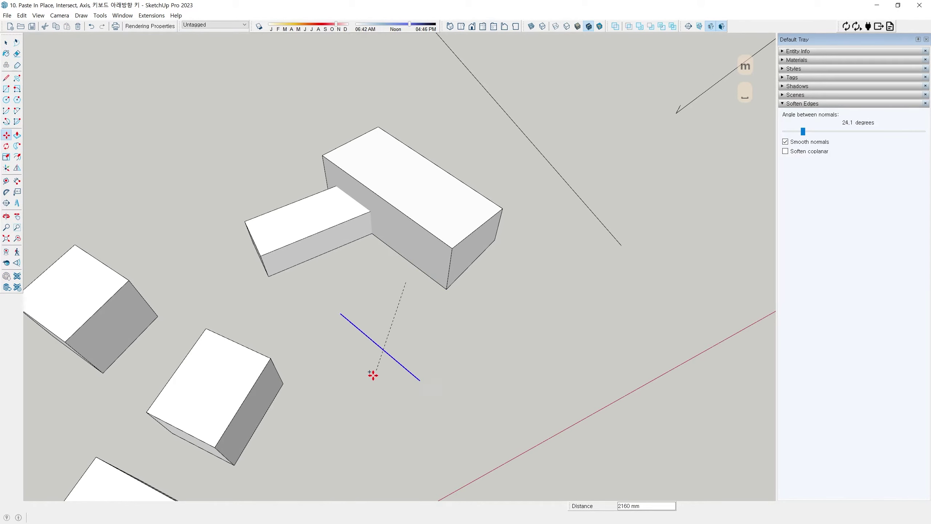
{"action": "key", "text": "space"}
{"action": "left_click", "coordinate": [474, 267]}
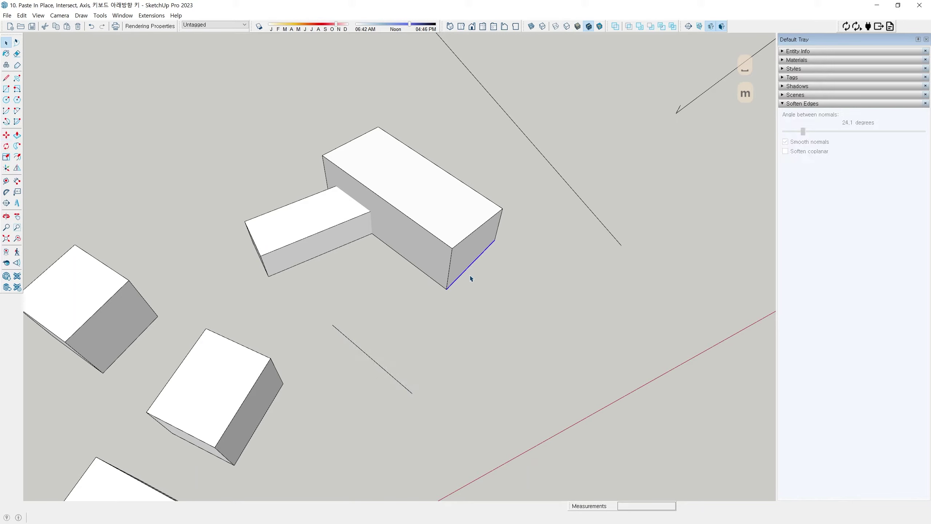
{"action": "key", "text": "m"}
{"action": "left_click", "coordinate": [445, 288]}
{"action": "key", "text": "ctrl"}
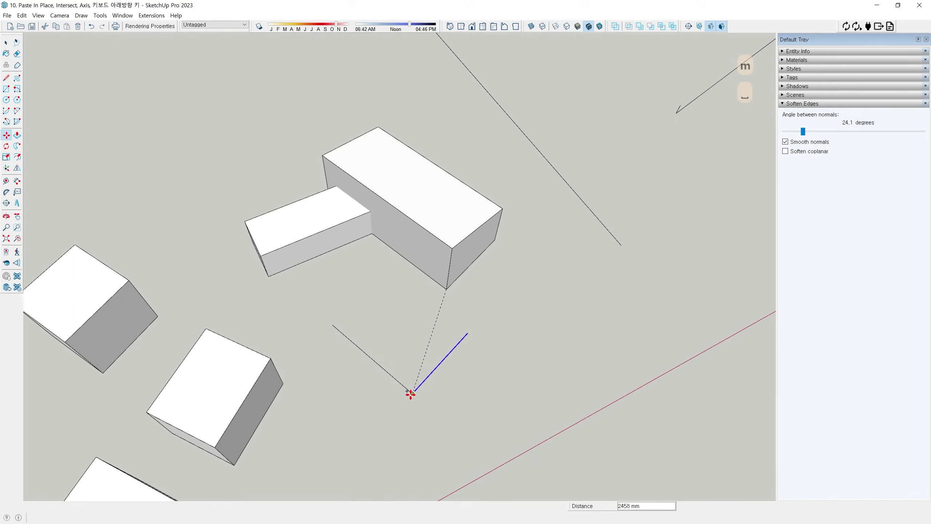
{"action": "left_click", "coordinate": [412, 392]}
Step: Copy the long ground edge to the short edge's free end and draw the last side to close the slanted rectangle
{"action": "key", "text": "space"}
{"action": "left_click", "coordinate": [401, 386]}
{"action": "key", "text": "m"}
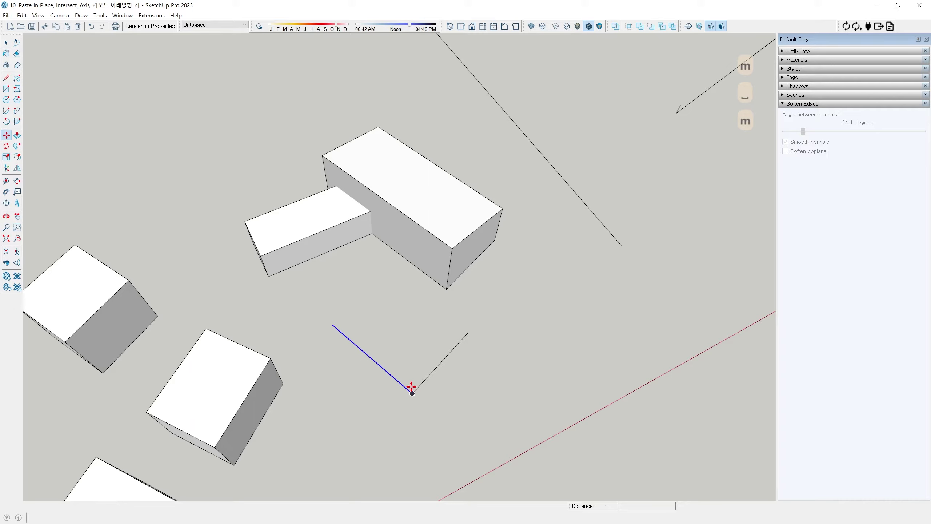
{"action": "left_click", "coordinate": [412, 392]}
{"action": "left_click", "coordinate": [467, 332]}
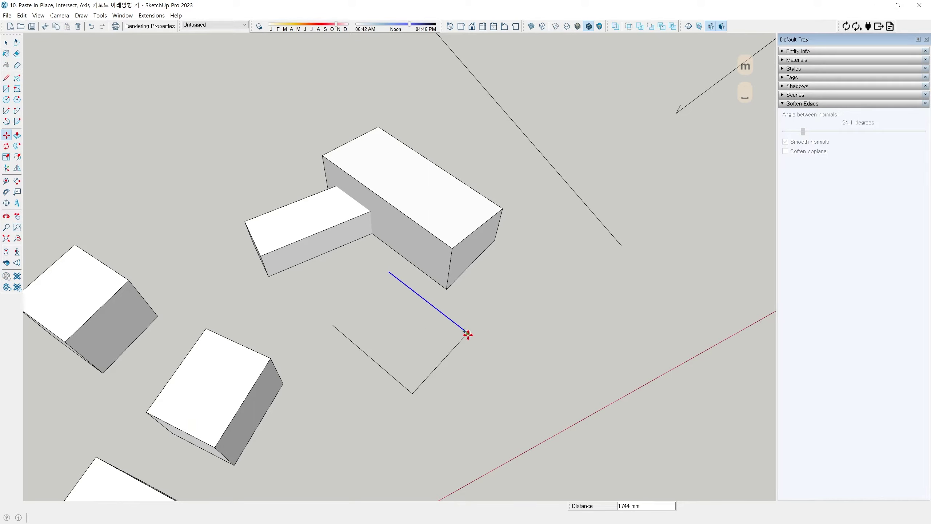
{"action": "key", "text": "l"}
{"action": "left_click", "coordinate": [389, 271]}
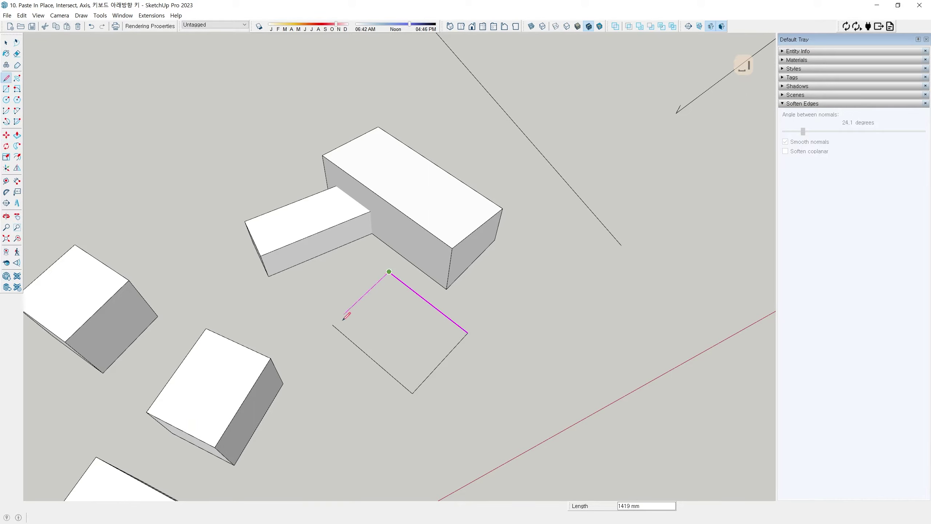
{"action": "left_click", "coordinate": [333, 324]}
Step: Delete the slanted rectangle drawn beside the larger angled block
{"action": "mouse_move", "coordinate": [332, 325]}
{"action": "middle_mouse_down"}
{"action": "mouse_move", "coordinate": [426, 343]}
{"action": "mouse_move", "coordinate": [486, 318]}
{"action": "mouse_move", "coordinate": [409, 276]}
{"action": "mouse_move", "coordinate": [439, 311]}
{"action": "mouse_move", "coordinate": [447, 279]}
{"action": "middle_mouse_up"}
{"action": "key", "text": "space"}
{"action": "middle_click_drag", "start_coordinate": [464, 321], "coordinate": [450, 353]}
{"action": "left_click", "coordinate": [361, 324]}
{"action": "key", "text": "Delete"}
{"action": "scroll", "coordinate": [434, 309], "scroll_direction": "down", "scroll_amount": 3}
{"action": "scroll", "coordinate": [433, 301], "scroll_direction": "up", "scroll_amount": 6}
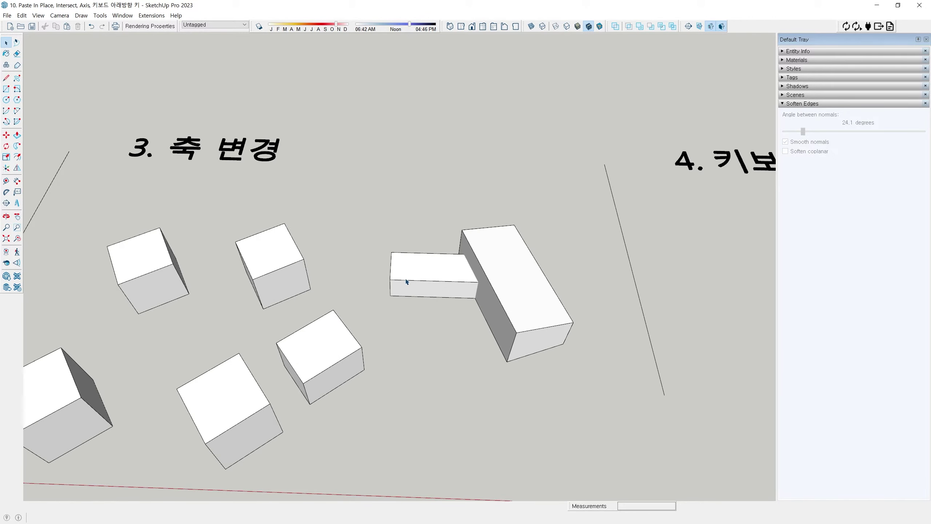
Step: Place the drawing axes at the larger angled block's bottom corner, with red along its long base edge and green along its short one
{"action": "middle_click_drag", "start_coordinate": [408, 282], "coordinate": [384, 318]}
{"action": "scroll", "coordinate": [336, 191], "scroll_direction": "down", "scroll_amount": 2}
{"action": "middle_click_drag", "start_coordinate": [335, 191], "coordinate": [317, 254]}
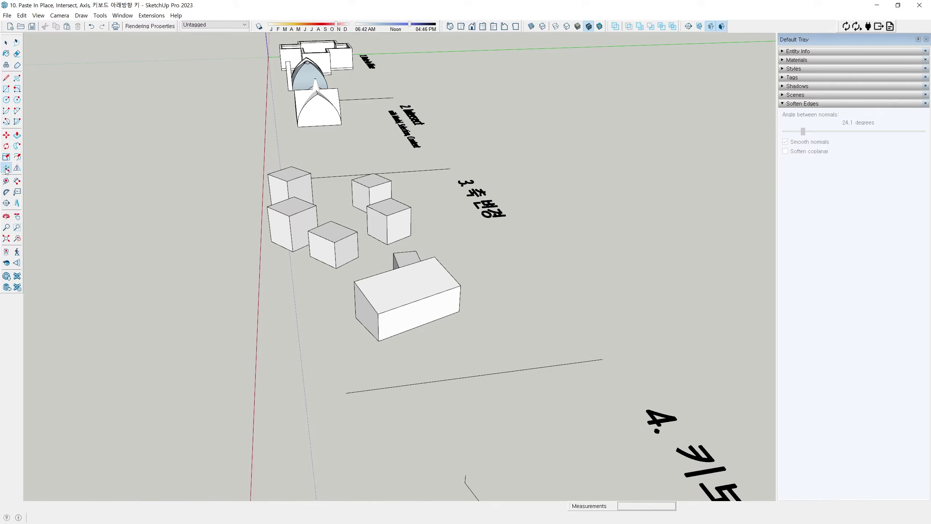
{"action": "left_click", "coordinate": [6, 169]}
{"action": "scroll", "coordinate": [375, 330], "scroll_direction": "up", "scroll_amount": 3}
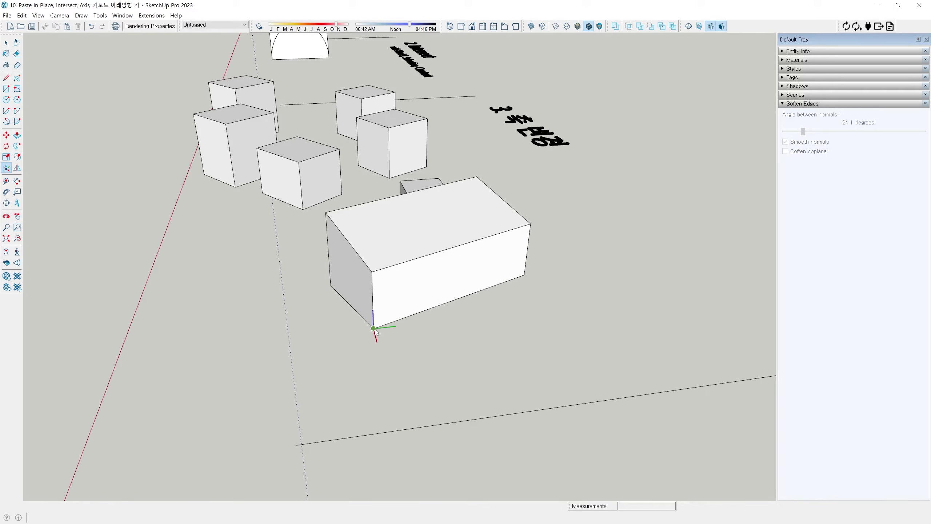
{"action": "left_click", "coordinate": [523, 275]}
{"action": "left_click", "coordinate": [331, 285]}
{"action": "middle_click_drag", "start_coordinate": [440, 290], "coordinate": [324, 269]}
{"action": "middle_click_drag", "start_coordinate": [293, 240], "coordinate": [439, 364]}
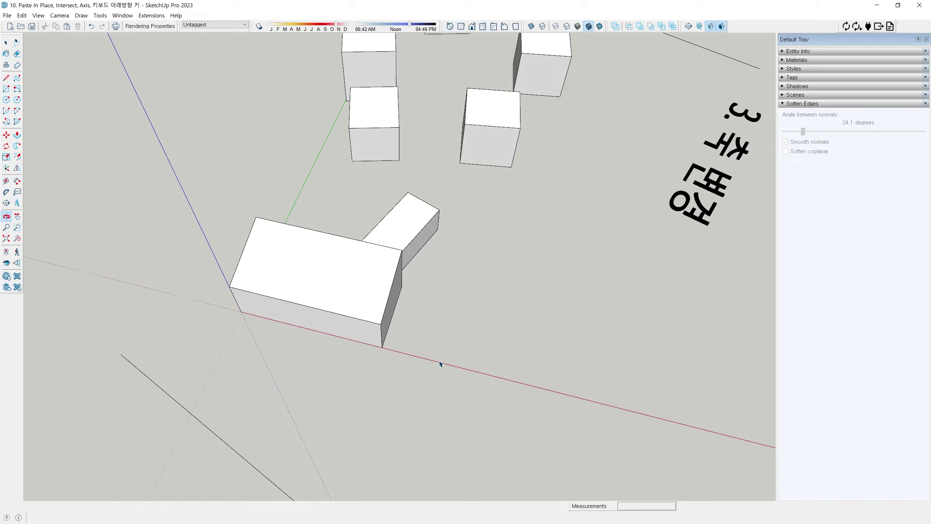
Step: Draw a rectangle aligned with the changed axes beside the larger block and Push/Pull it up into a box
{"action": "key", "text": "r"}
{"action": "left_click", "coordinate": [430, 344]}
{"action": "left_click", "coordinate": [560, 323]}
{"action": "middle_click_drag", "start_coordinate": [565, 327], "coordinate": [450, 277]}
{"action": "key", "text": "p"}
{"action": "left_click", "coordinate": [493, 329]}
{"action": "left_click", "coordinate": [483, 315]}
Step: Delete the test box drawn beside the larger block, including its remaining faces and edges
{"action": "key", "text": "space"}
{"action": "left_click", "coordinate": [517, 254]}
{"action": "key", "text": "Delete"}
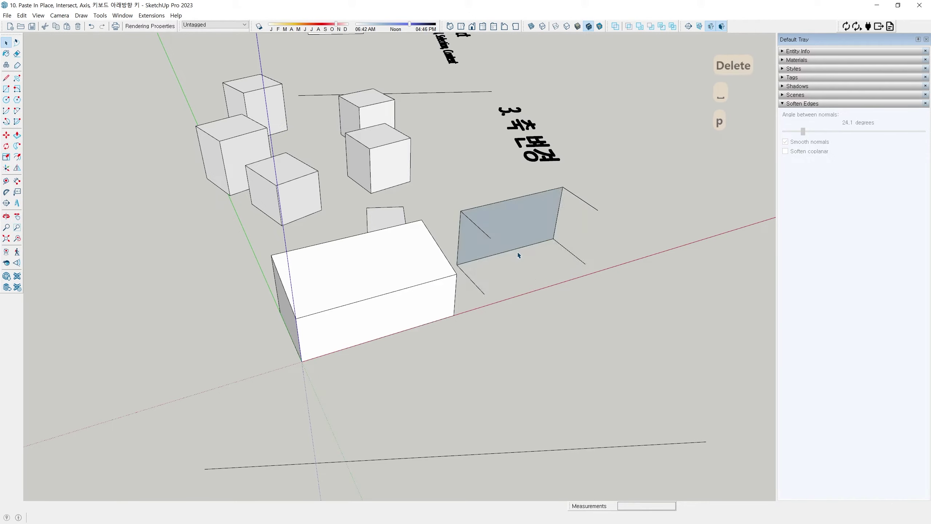
{"action": "triple_click", "coordinate": [515, 242]}
{"action": "key", "text": "Delete"}
{"action": "middle_click_drag", "start_coordinate": [515, 240], "coordinate": [328, 412]}
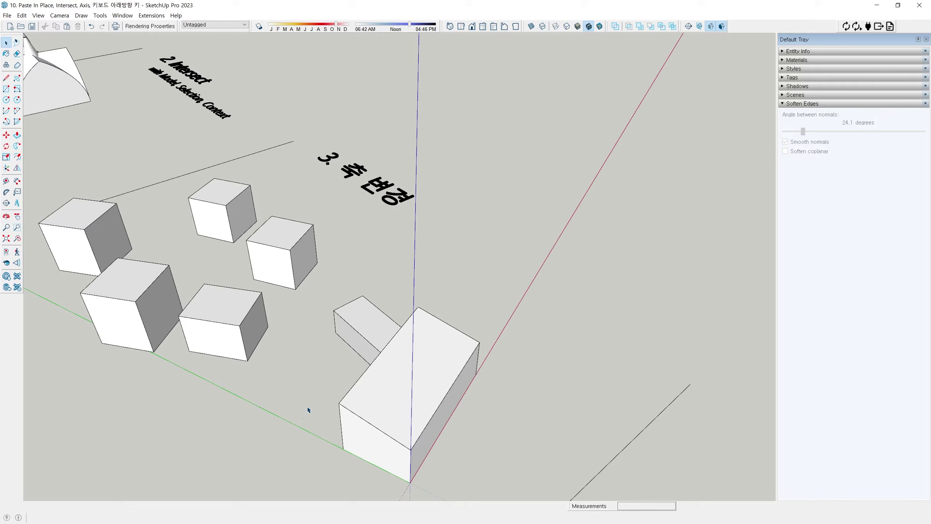
Step: Reset the drawing axes to their default origin and orientation
{"action": "right_click", "coordinate": [416, 245]}
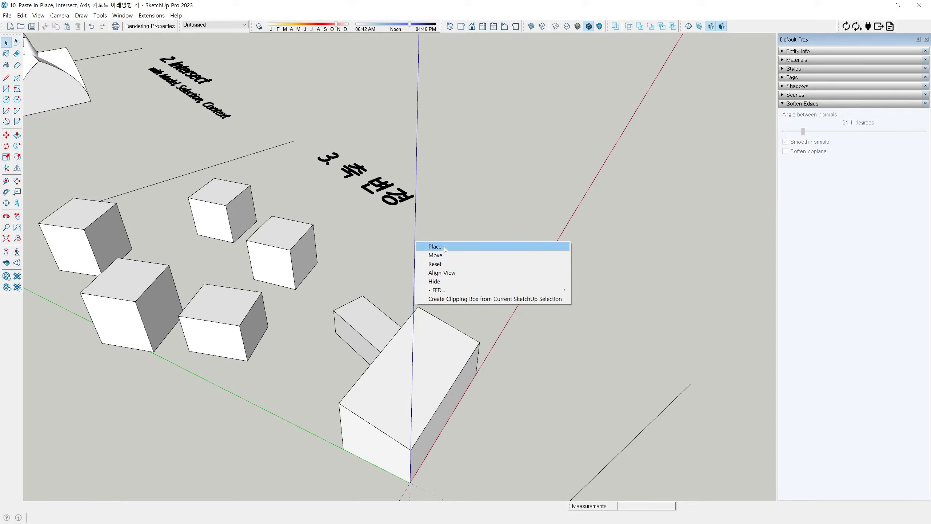
{"action": "left_click", "coordinate": [435, 264]}
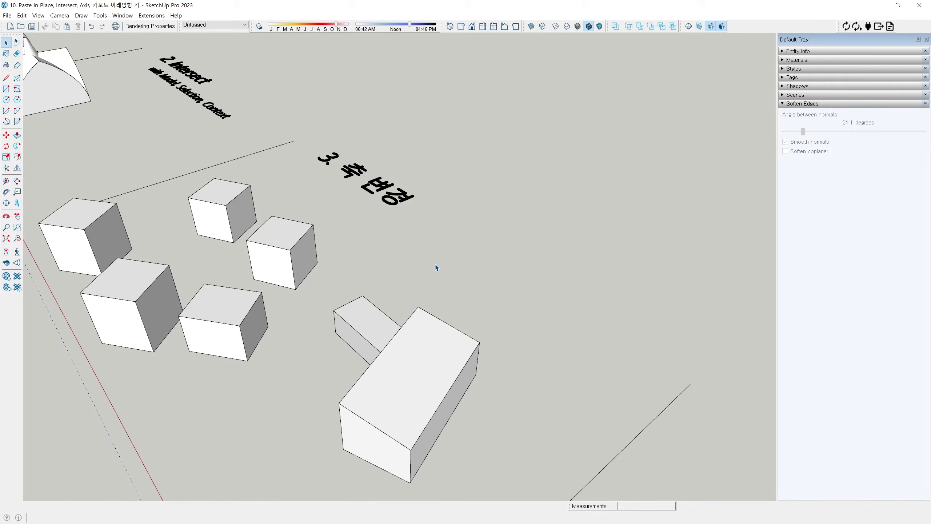
{"action": "scroll", "coordinate": [430, 266], "scroll_direction": "down", "scroll_amount": 8}
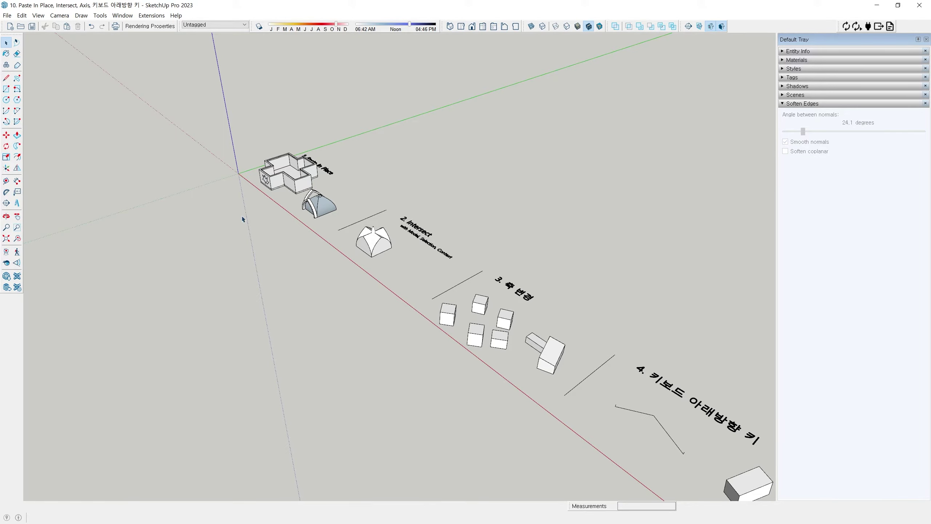
{"action": "middle_click_drag", "start_coordinate": [333, 355], "coordinate": [440, 348]}
{"action": "scroll", "coordinate": [346, 321], "scroll_direction": "up", "scroll_amount": 3}
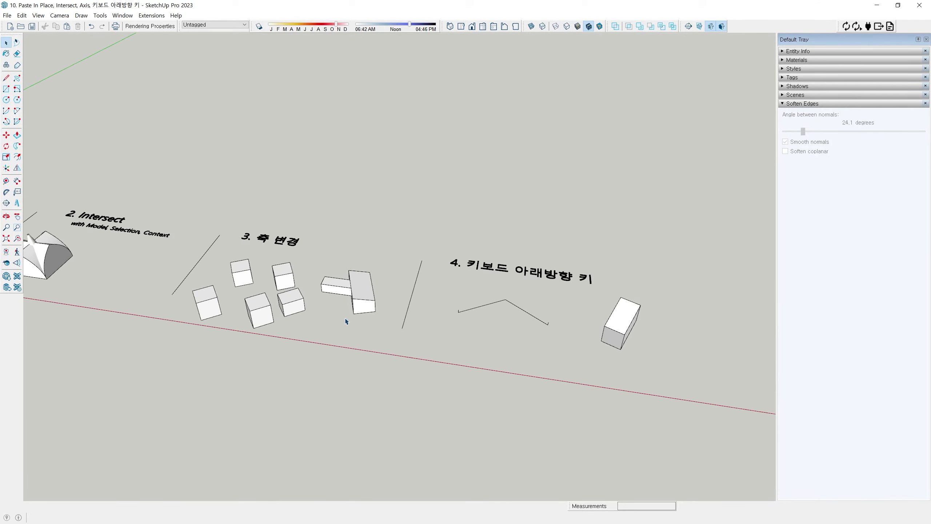
{"action": "scroll", "coordinate": [346, 321], "scroll_direction": "up", "scroll_amount": 1}
{"action": "scroll", "coordinate": [345, 321], "scroll_direction": "down", "scroll_amount": 5}
{"action": "middle_click_drag", "start_coordinate": [345, 321], "coordinate": [222, 227]}
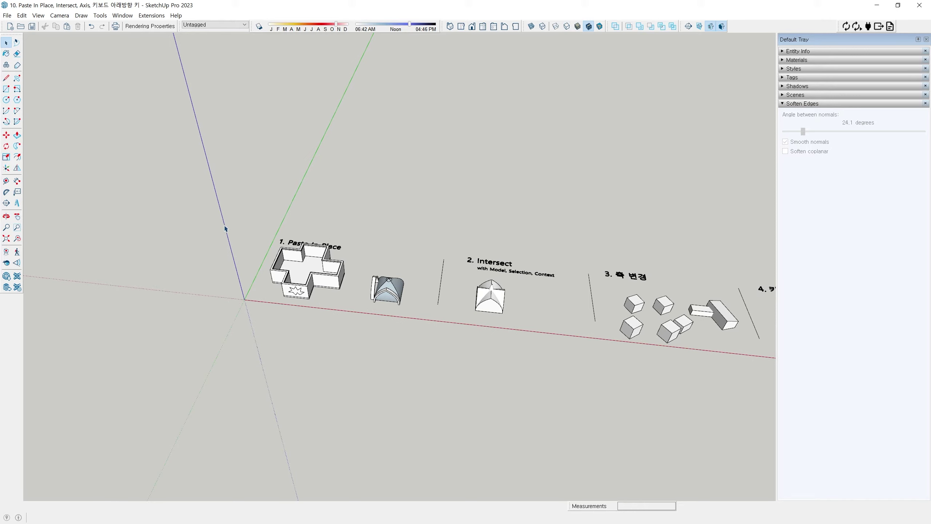
Step: Use the axes' Place option to align them again with the larger block's bottom corner and its long and short base edges
{"action": "right_click", "coordinate": [224, 226]}
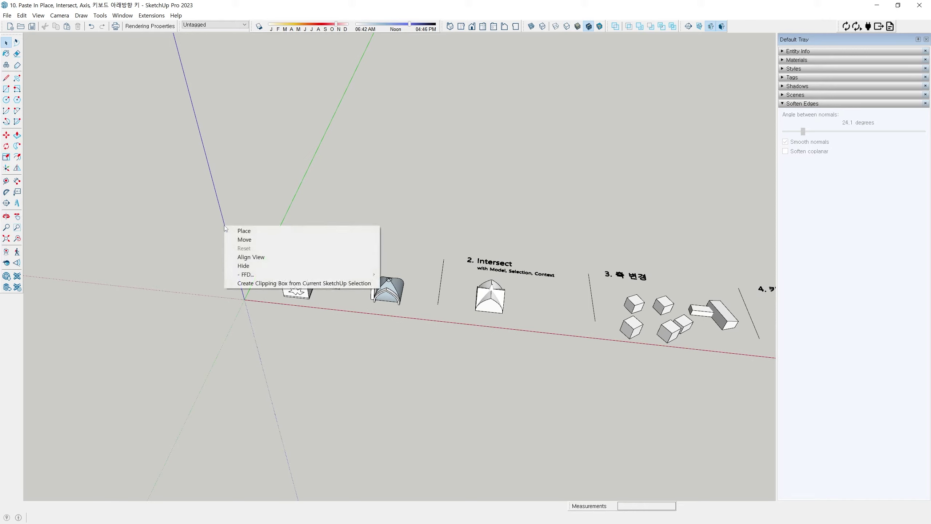
{"action": "left_click", "coordinate": [257, 231]}
{"action": "middle_click_drag", "start_coordinate": [504, 323], "coordinate": [499, 369]}
{"action": "scroll", "coordinate": [372, 356], "scroll_direction": "up", "scroll_amount": 3}
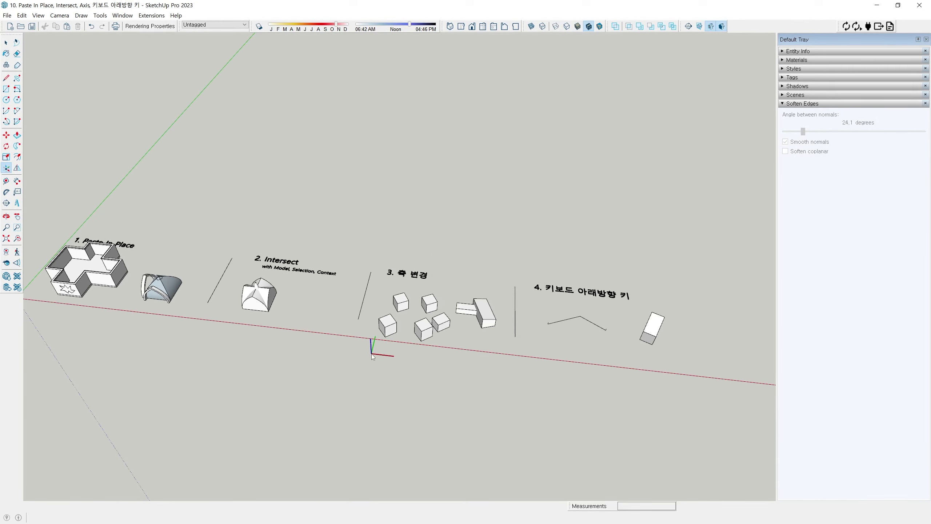
{"action": "middle_click_drag", "start_coordinate": [471, 340], "coordinate": [317, 350]}
{"action": "scroll", "coordinate": [383, 344], "scroll_direction": "up", "scroll_amount": 9}
{"action": "middle_click_drag", "start_coordinate": [400, 316], "coordinate": [292, 336]}
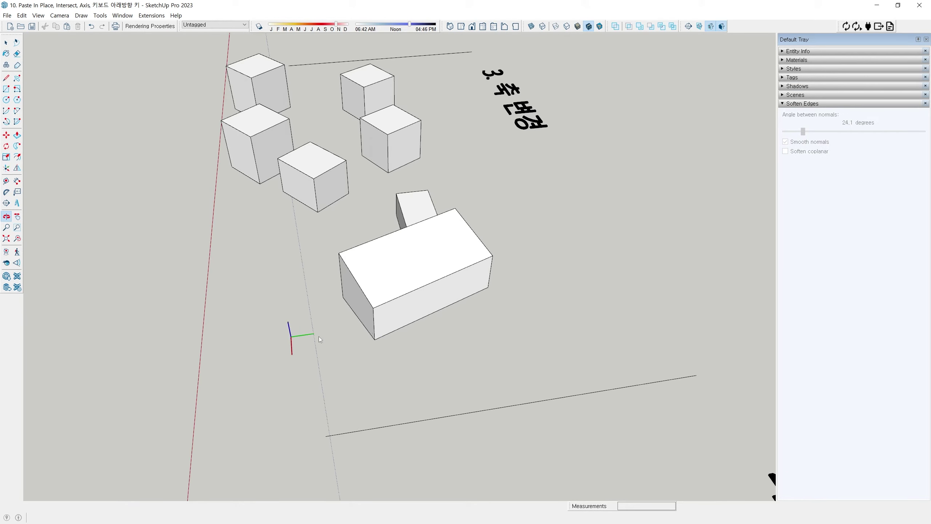
{"action": "scroll", "coordinate": [380, 338], "scroll_direction": "up", "scroll_amount": 3}
{"action": "left_click", "coordinate": [377, 344]}
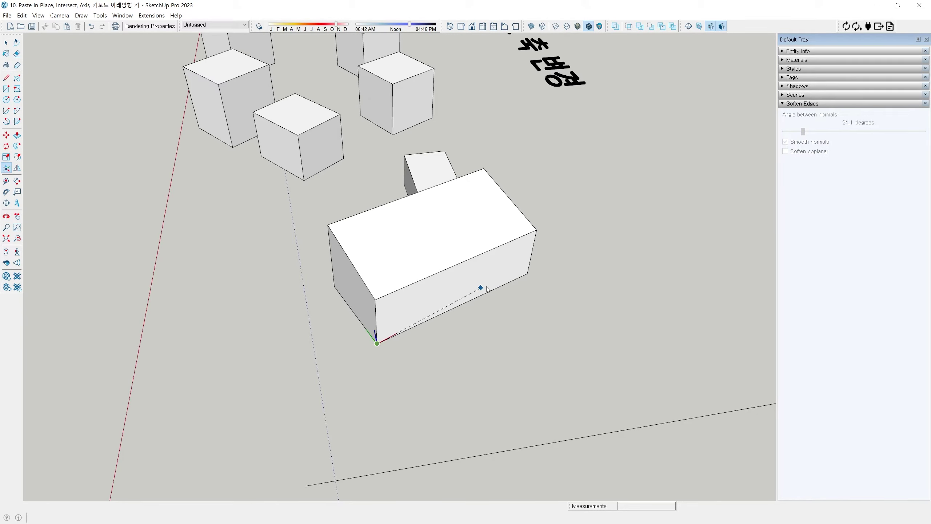
{"action": "left_click", "coordinate": [528, 273]}
{"action": "left_click", "coordinate": [342, 304]}
Step: Rotate the drawing axes 45 degrees about the blue Z axis with the Move Sketching Context settings
{"action": "scroll", "coordinate": [343, 303], "scroll_direction": "down", "scroll_amount": 2}
{"action": "middle_click_drag", "start_coordinate": [295, 320], "coordinate": [394, 321]}
{"action": "scroll", "coordinate": [304, 289], "scroll_direction": "down", "scroll_amount": 2}
{"action": "middle_click_drag", "start_coordinate": [391, 275], "coordinate": [358, 293], "text": "shift"}
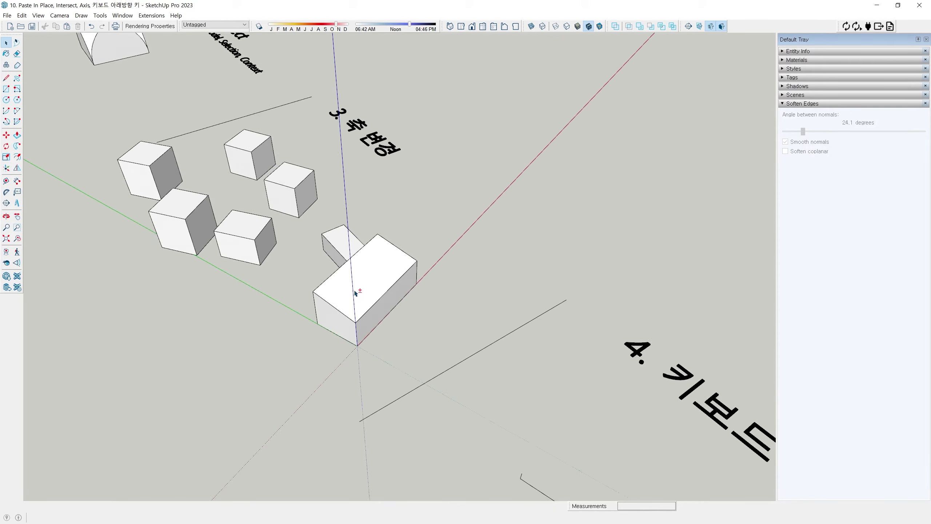
{"action": "scroll", "coordinate": [351, 223], "scroll_direction": "up", "scroll_amount": 1}
{"action": "right_click", "coordinate": [345, 205]}
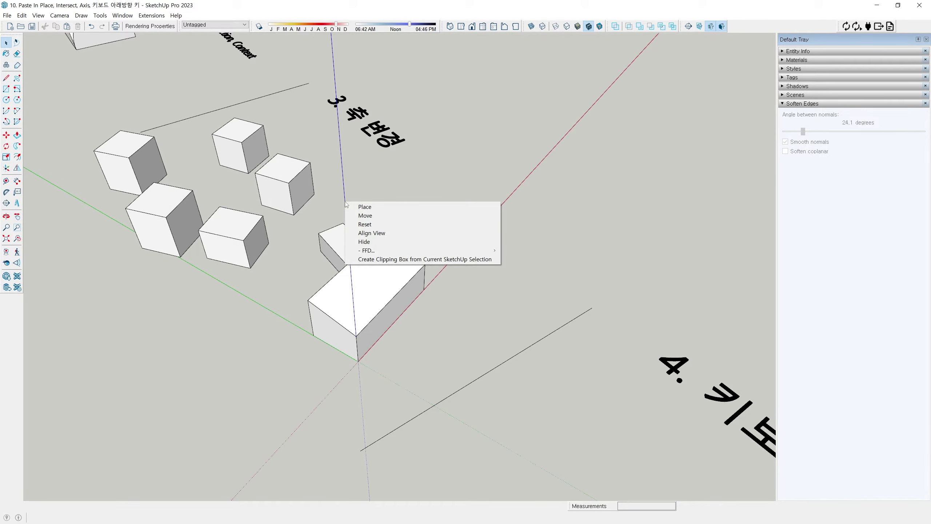
{"action": "left_click", "coordinate": [374, 215]}
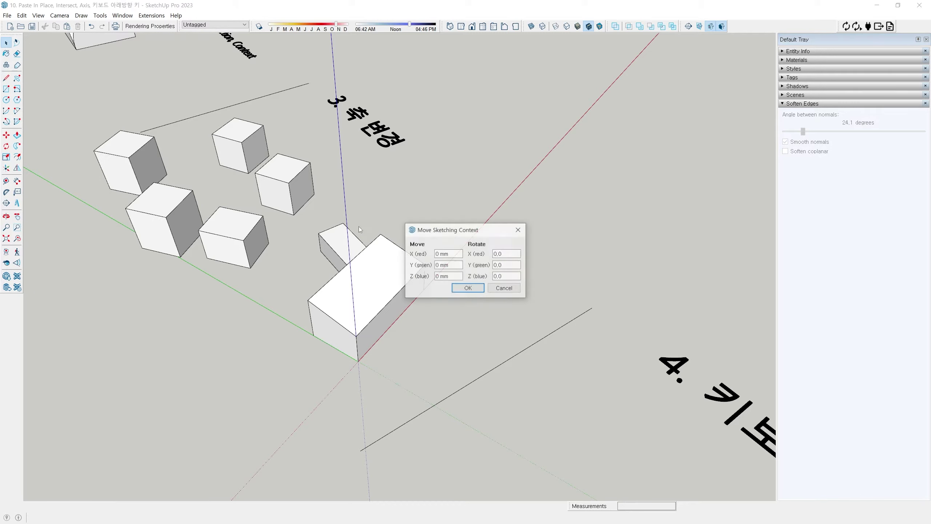
{"action": "left_click_drag", "start_coordinate": [465, 227], "coordinate": [514, 130]}
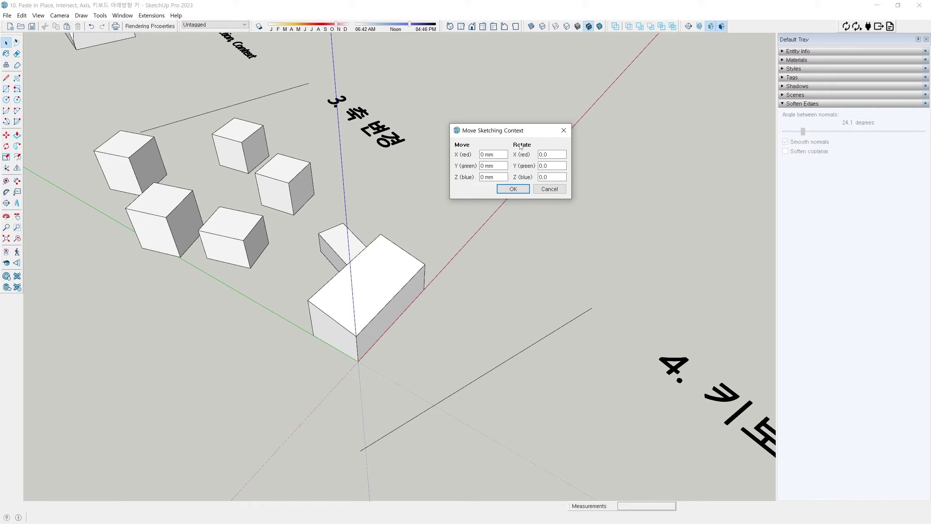
{"action": "left_click", "coordinate": [484, 175]}
{"action": "left_click_drag", "start_coordinate": [549, 178], "coordinate": [529, 179]}
{"action": "type", "text": "45"}
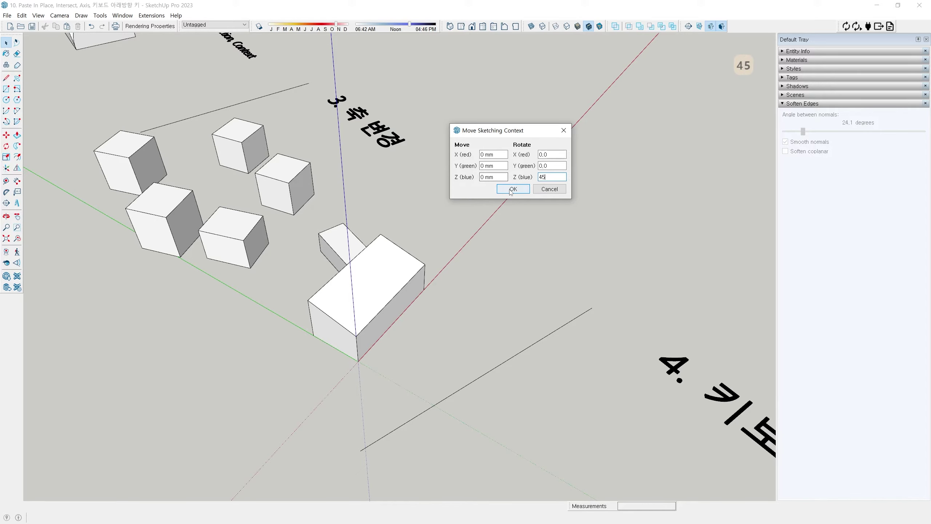
{"action": "left_click", "coordinate": [513, 189]}
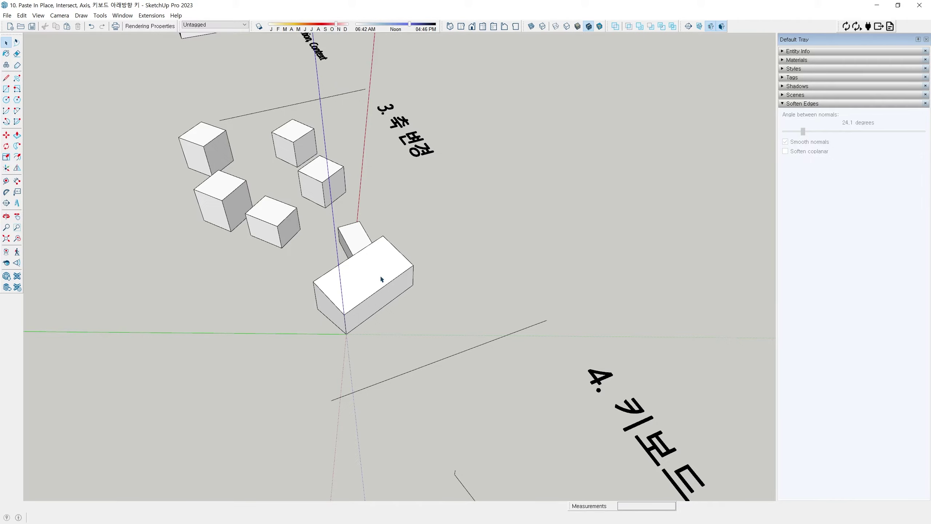
Step: Reset the rotated drawing axes to the model's default
{"action": "scroll", "coordinate": [333, 258], "scroll_direction": "down", "scroll_amount": 5}
{"action": "middle_click_drag", "start_coordinate": [333, 259], "coordinate": [432, 233]}
{"action": "right_click", "coordinate": [430, 225]}
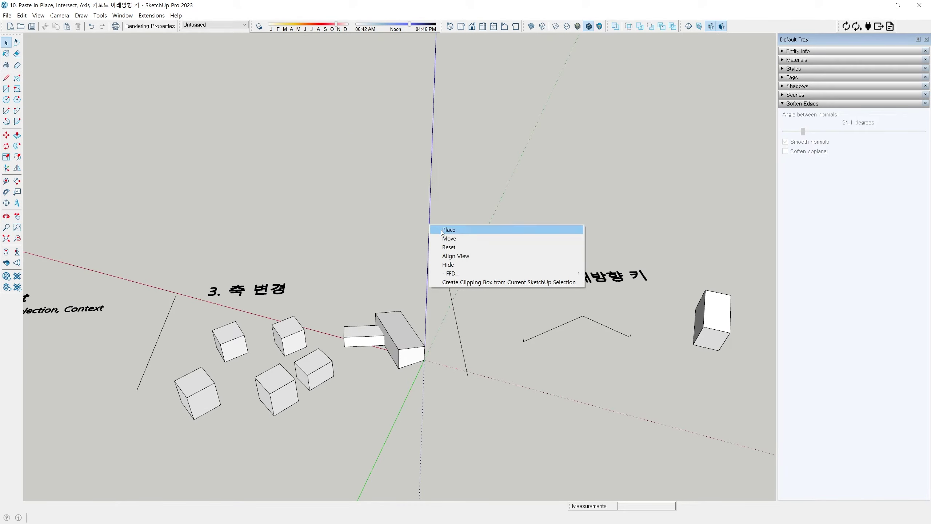
{"action": "left_click", "coordinate": [447, 247]}
{"action": "scroll", "coordinate": [250, 392], "scroll_direction": "down", "scroll_amount": 3}
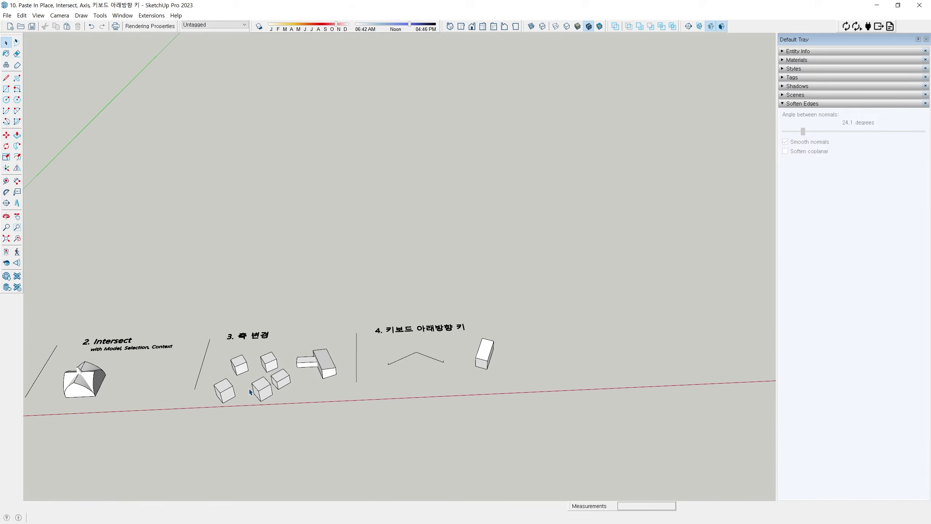
Step: Review the blocks of the axis-change section and examine the bent line and block in section 4
{"action": "middle_click_drag", "start_coordinate": [250, 391], "coordinate": [338, 354], "text": "shift"}
{"action": "scroll", "coordinate": [330, 314], "scroll_direction": "up", "scroll_amount": 1}
{"action": "scroll", "coordinate": [368, 303], "scroll_direction": "up", "scroll_amount": 3}
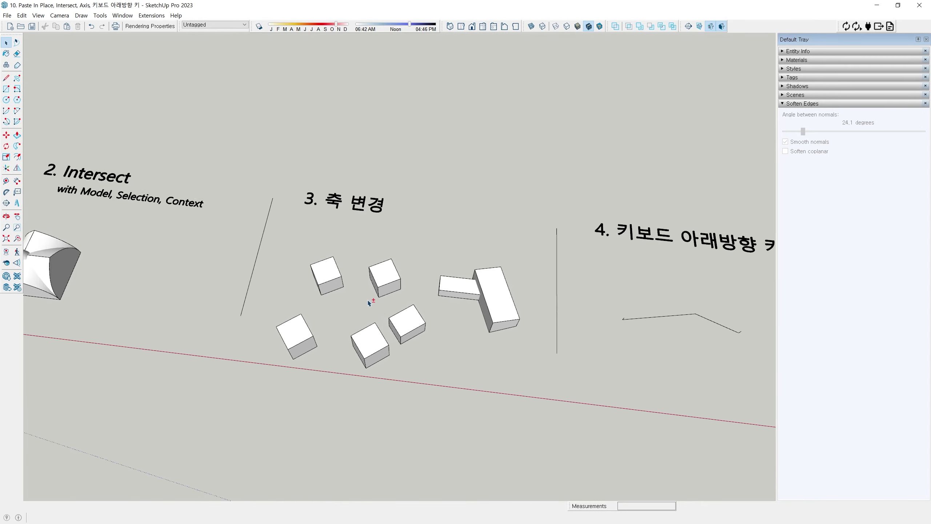
{"action": "middle_click_drag", "start_coordinate": [369, 303], "coordinate": [325, 258], "text": "shift"}
{"action": "middle_click_drag", "start_coordinate": [325, 258], "coordinate": [141, 183]}
{"action": "scroll", "coordinate": [344, 301], "scroll_direction": "up", "scroll_amount": 3}
{"action": "scroll", "coordinate": [398, 290], "scroll_direction": "down", "scroll_amount": 3}
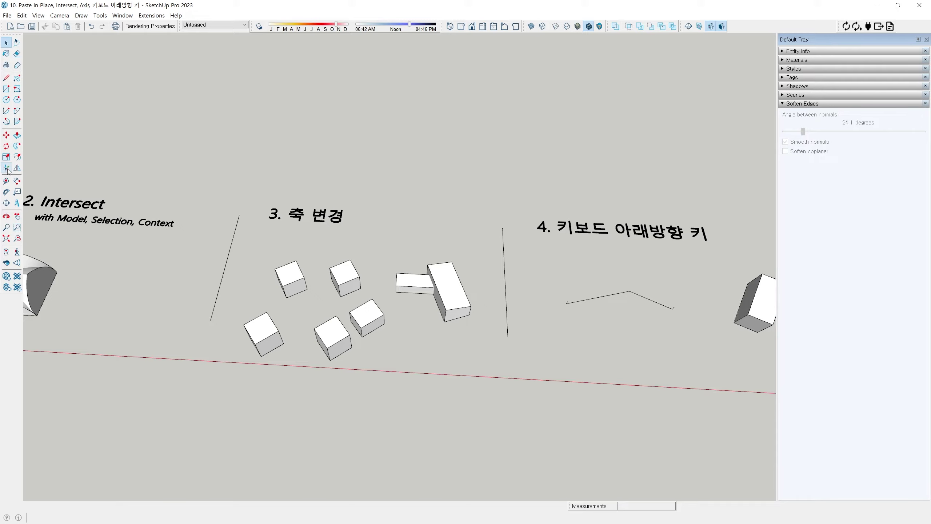
{"action": "middle_click_drag", "start_coordinate": [354, 264], "coordinate": [418, 243]}
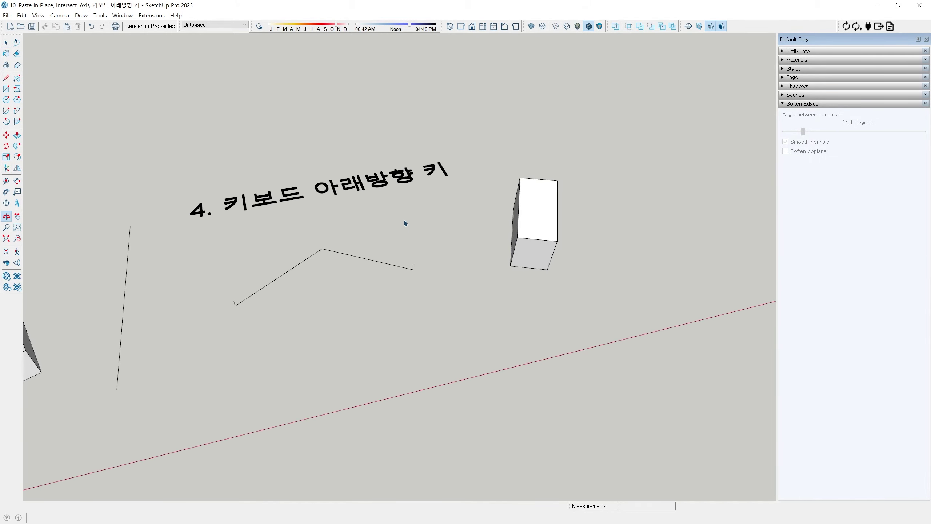
{"action": "middle_click_drag", "start_coordinate": [378, 212], "coordinate": [375, 245]}
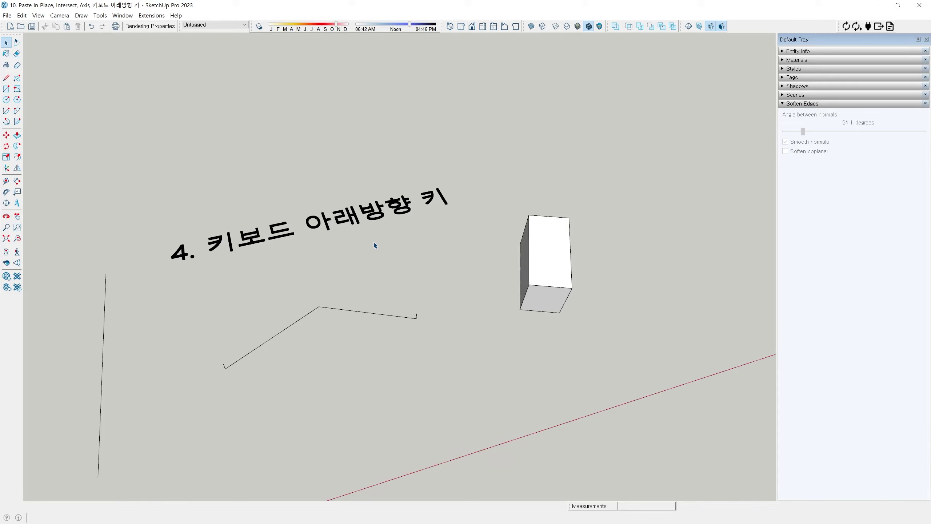
{"action": "key", "text": "Left"}
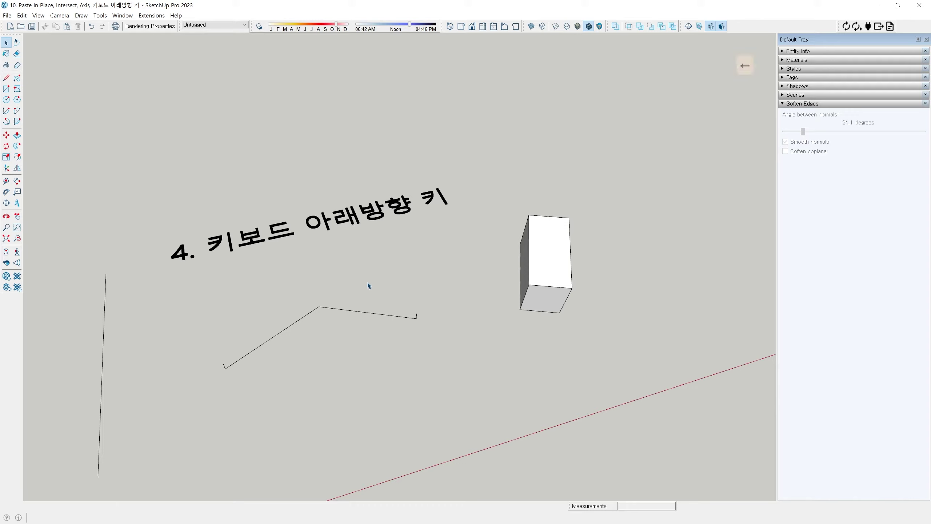